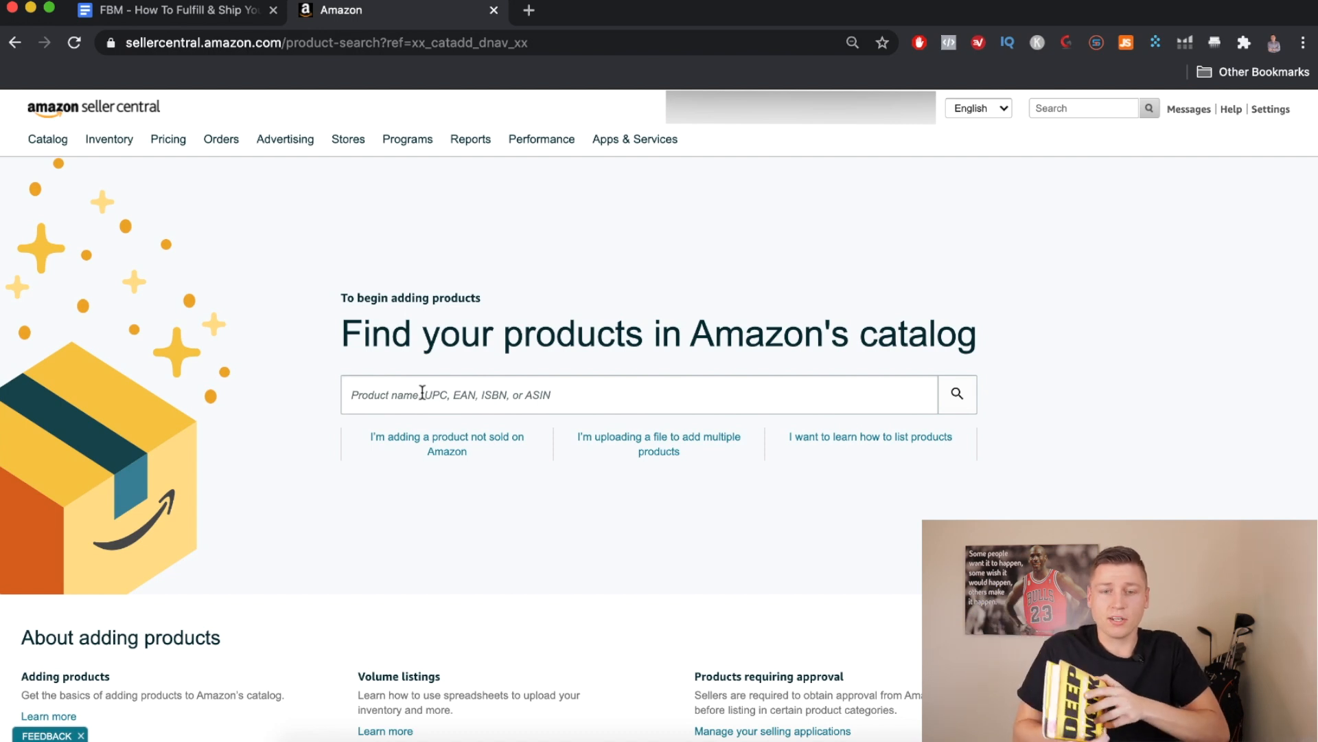
click(422, 391)
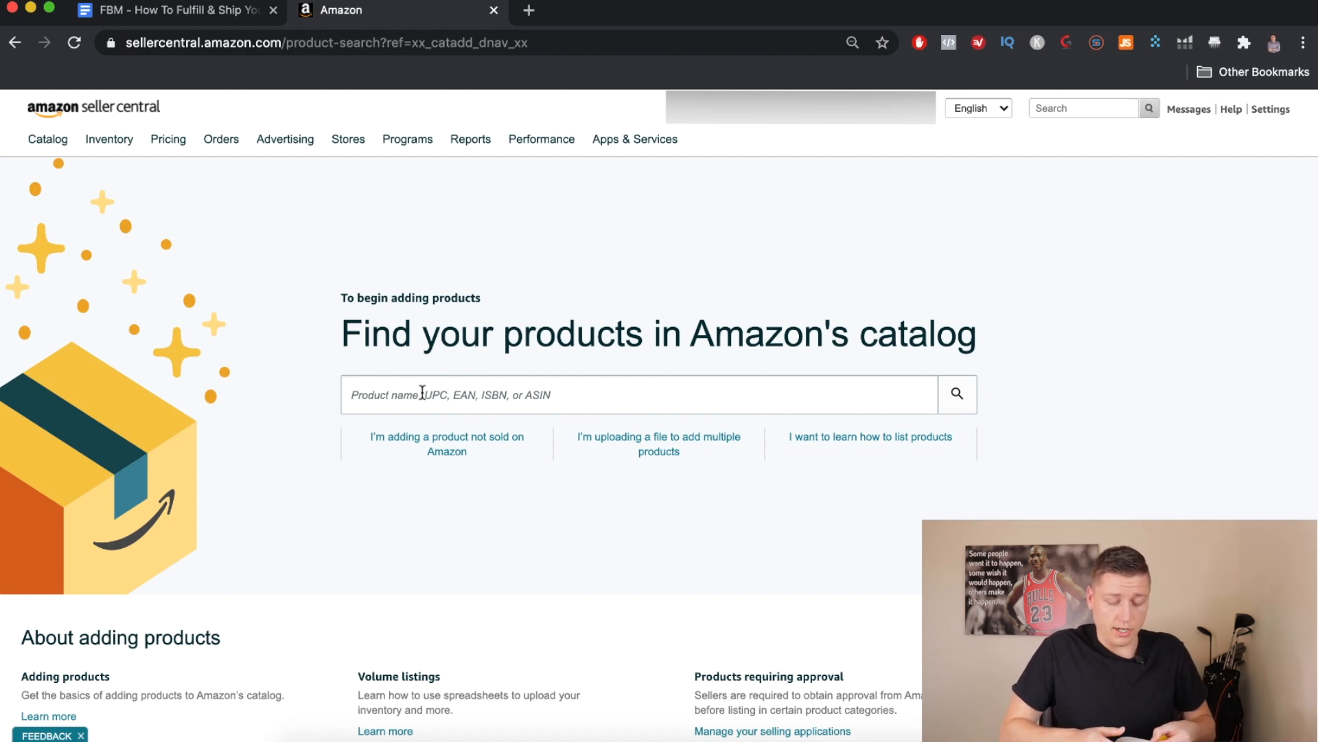
click(422, 392)
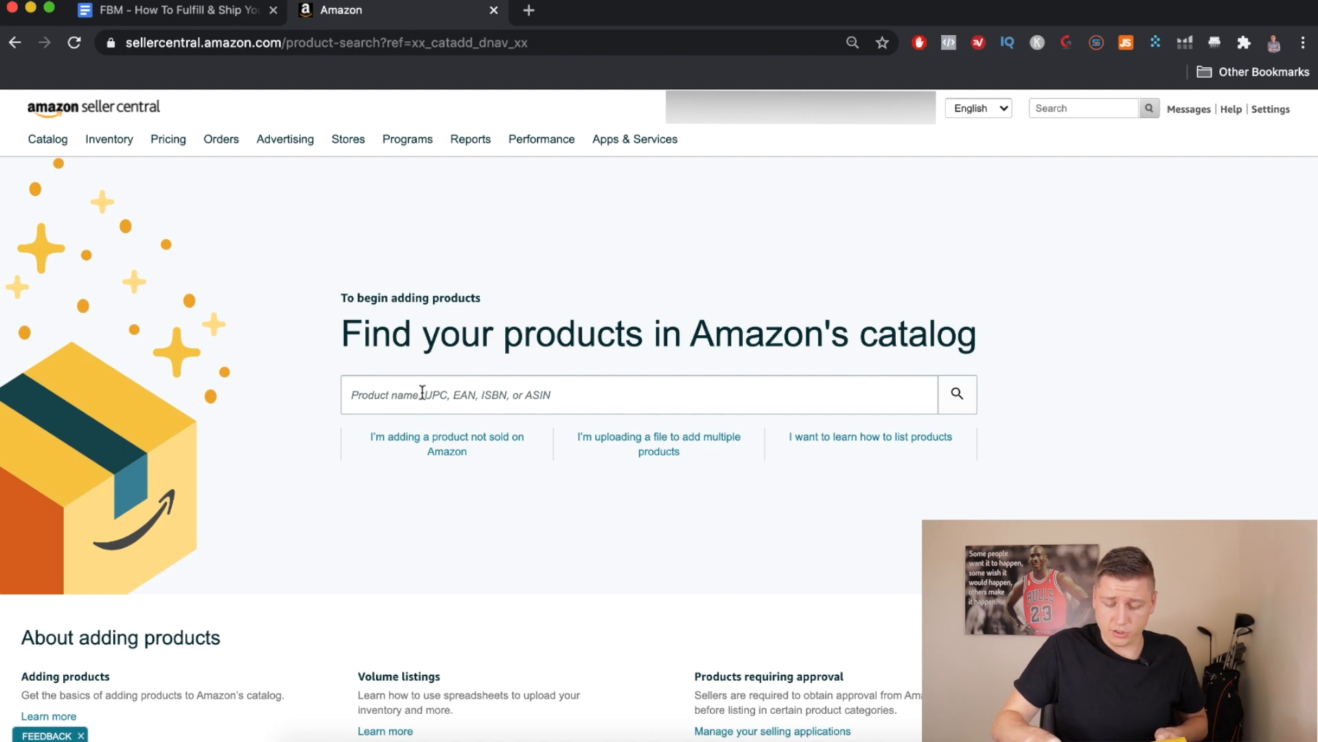
text(9781455586691)
drag(436, 393, 347, 395)
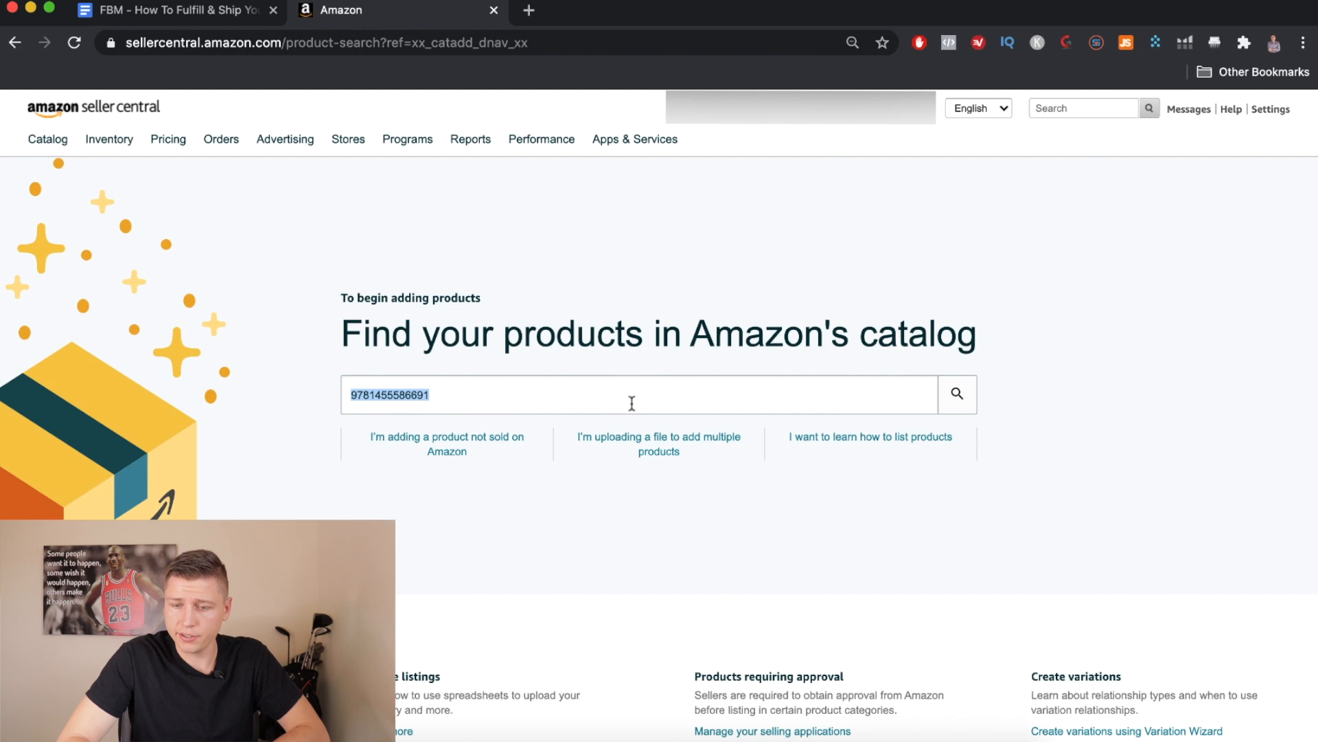
click(957, 393)
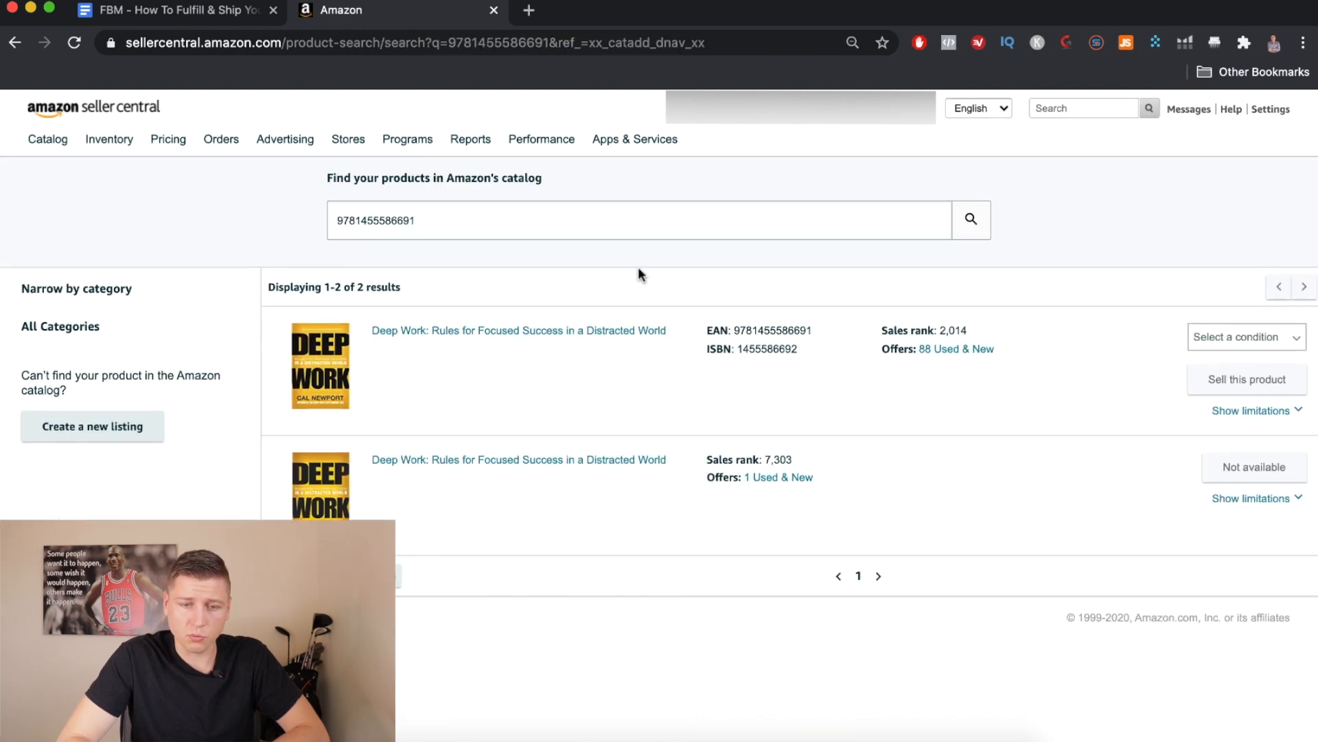
Review the searched number and check the listing limitations of the unavailable second Deep Work result
drag(426, 221, 335, 222)
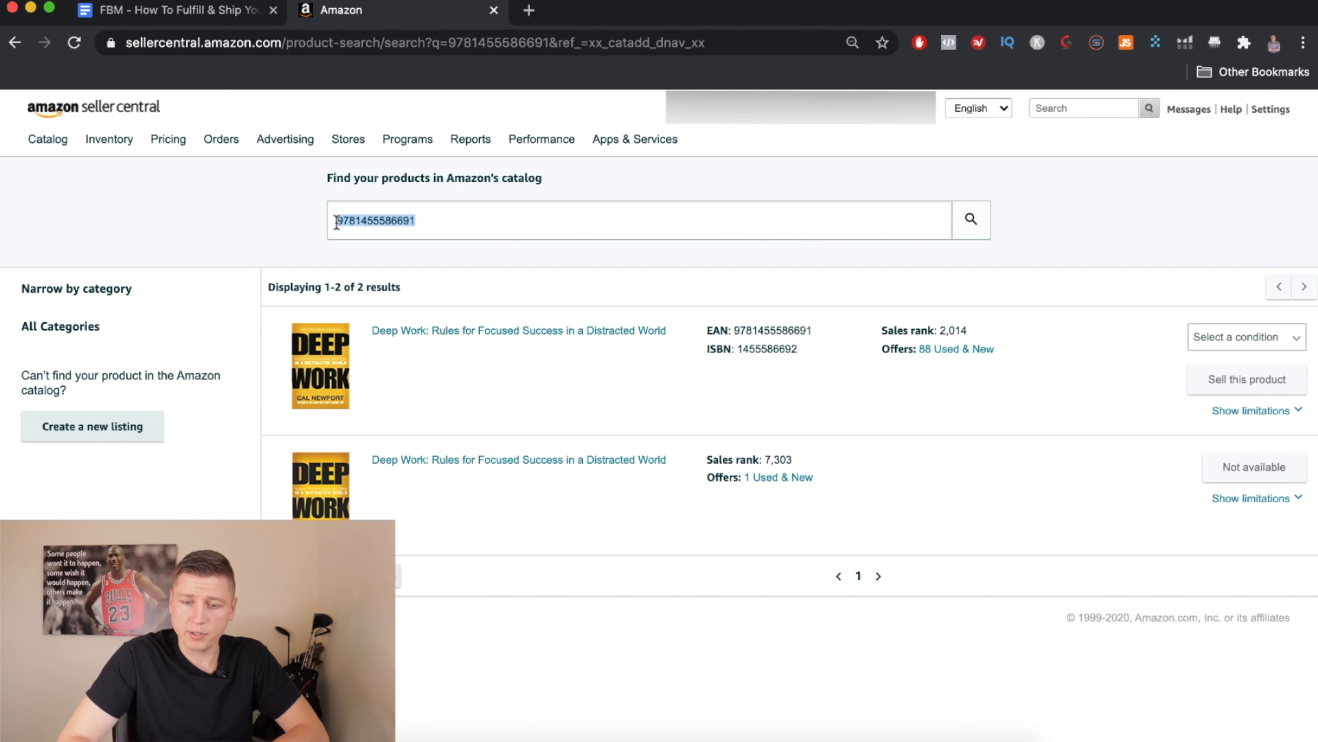
click(440, 230)
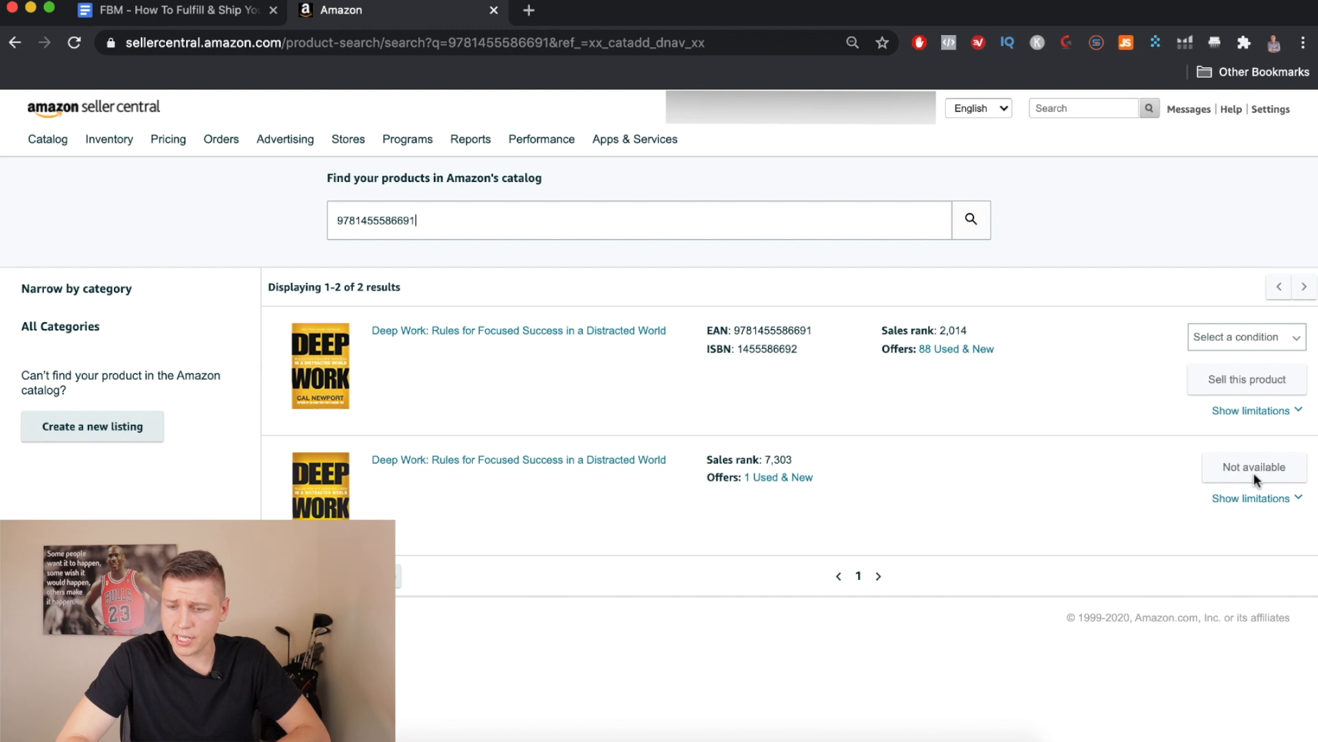
click(1274, 499)
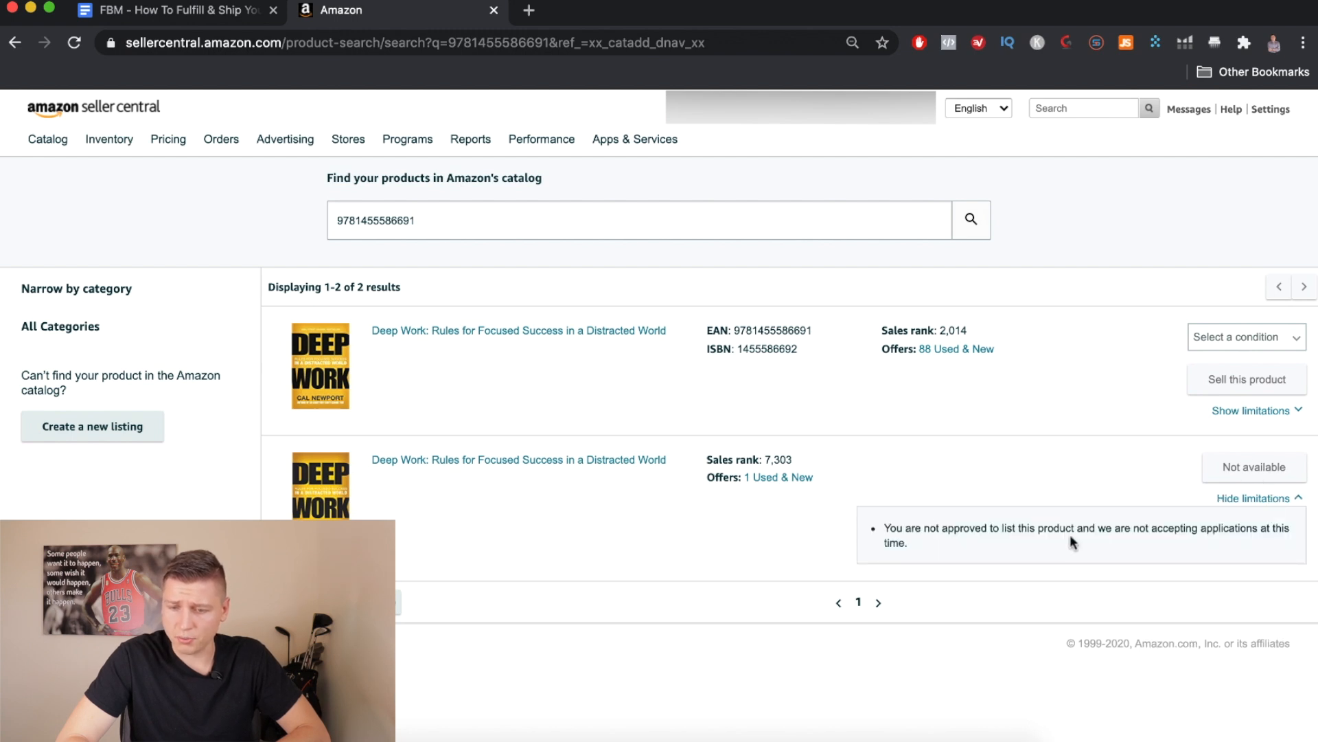
click(1270, 502)
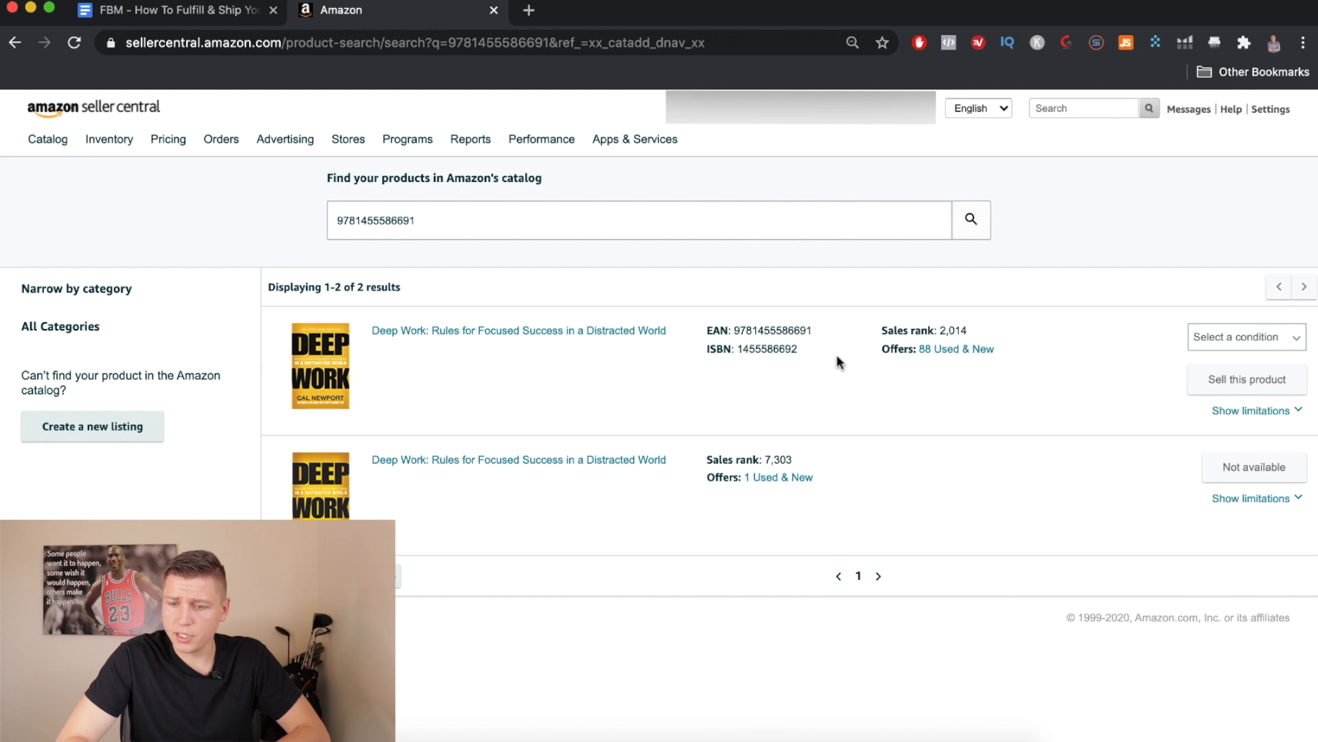
Choose the Used condition for the first Deep Work result and start selling this product
click(1208, 338)
click(1209, 386)
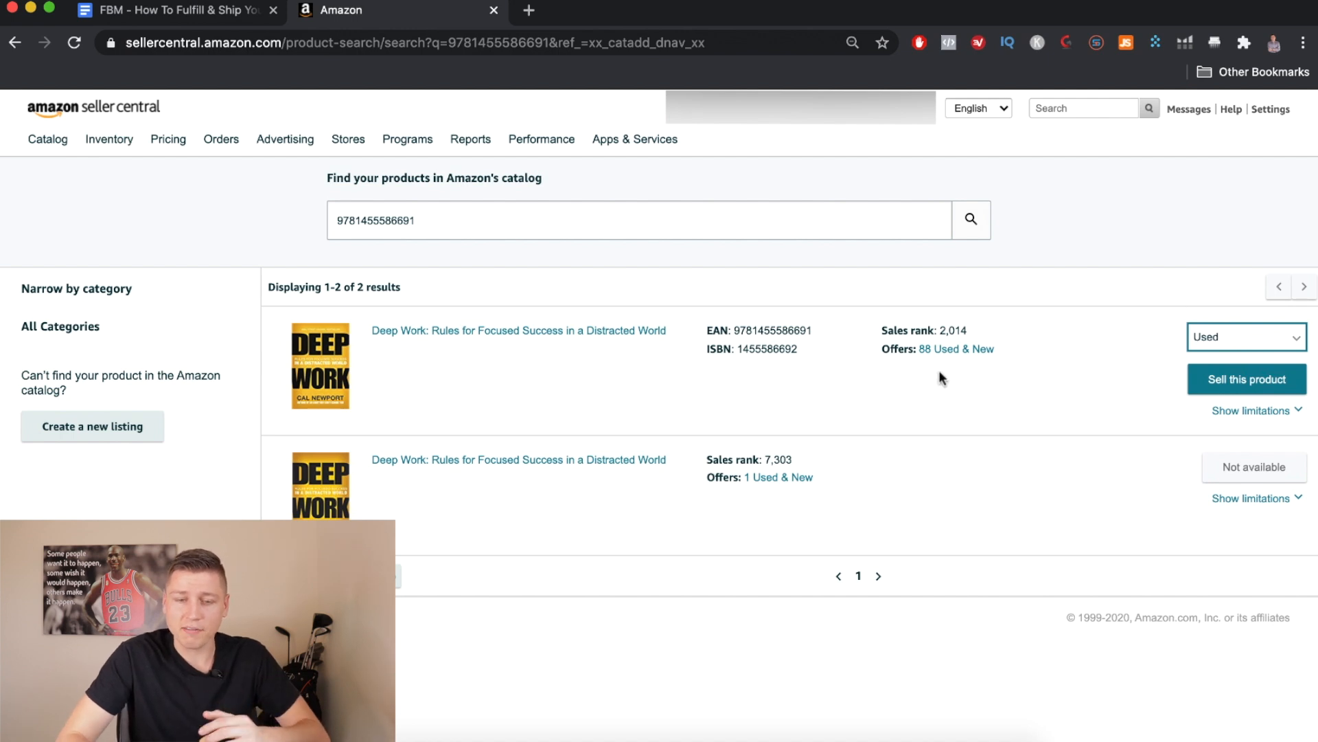
click(1280, 338)
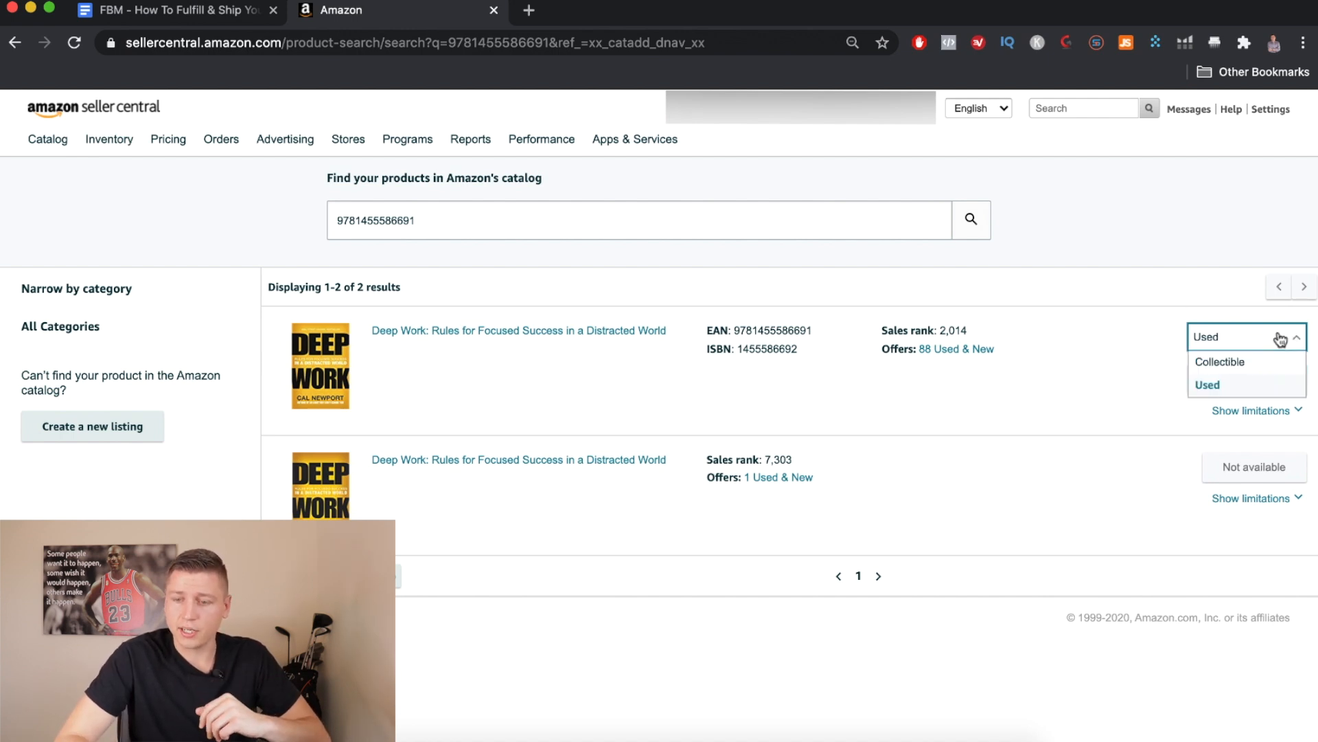
click(1210, 385)
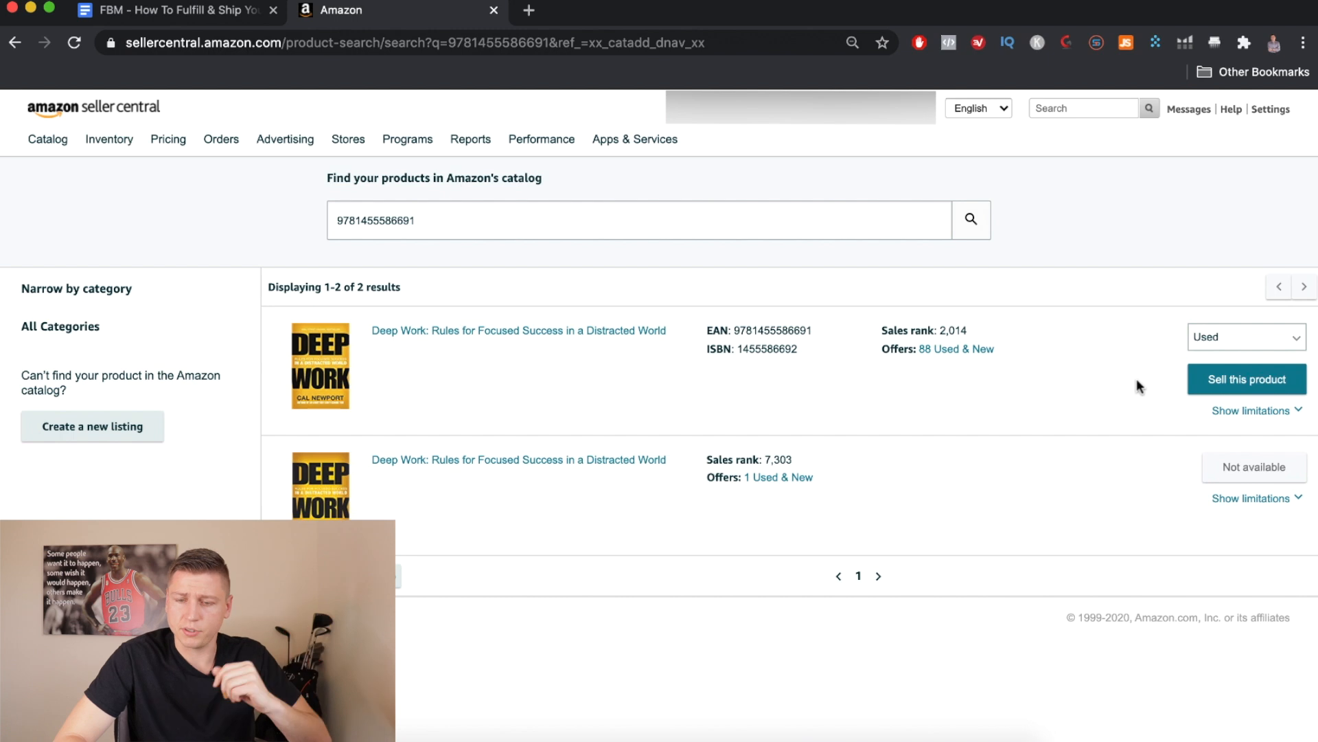
click(1251, 392)
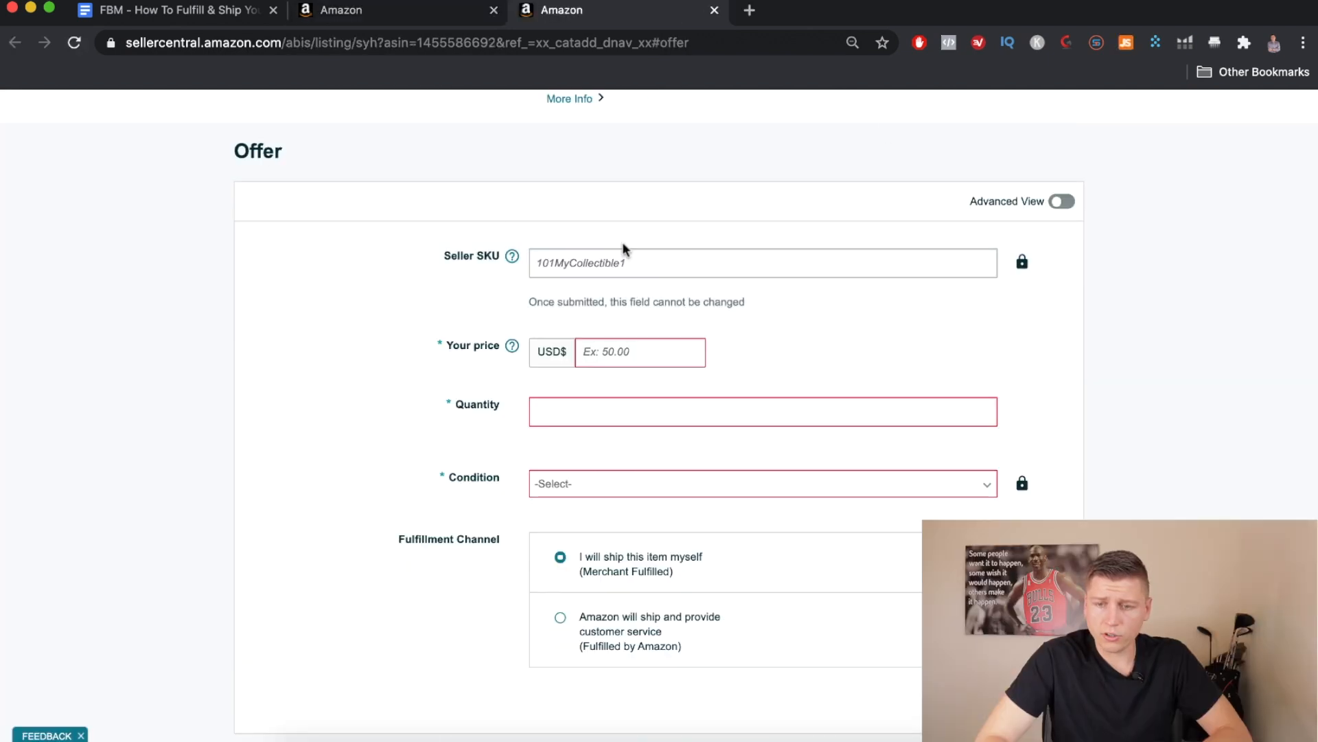
Enter DeepWorkUsed1 as the seller SKU in the offer form
scroll(562, 263, up, 5)
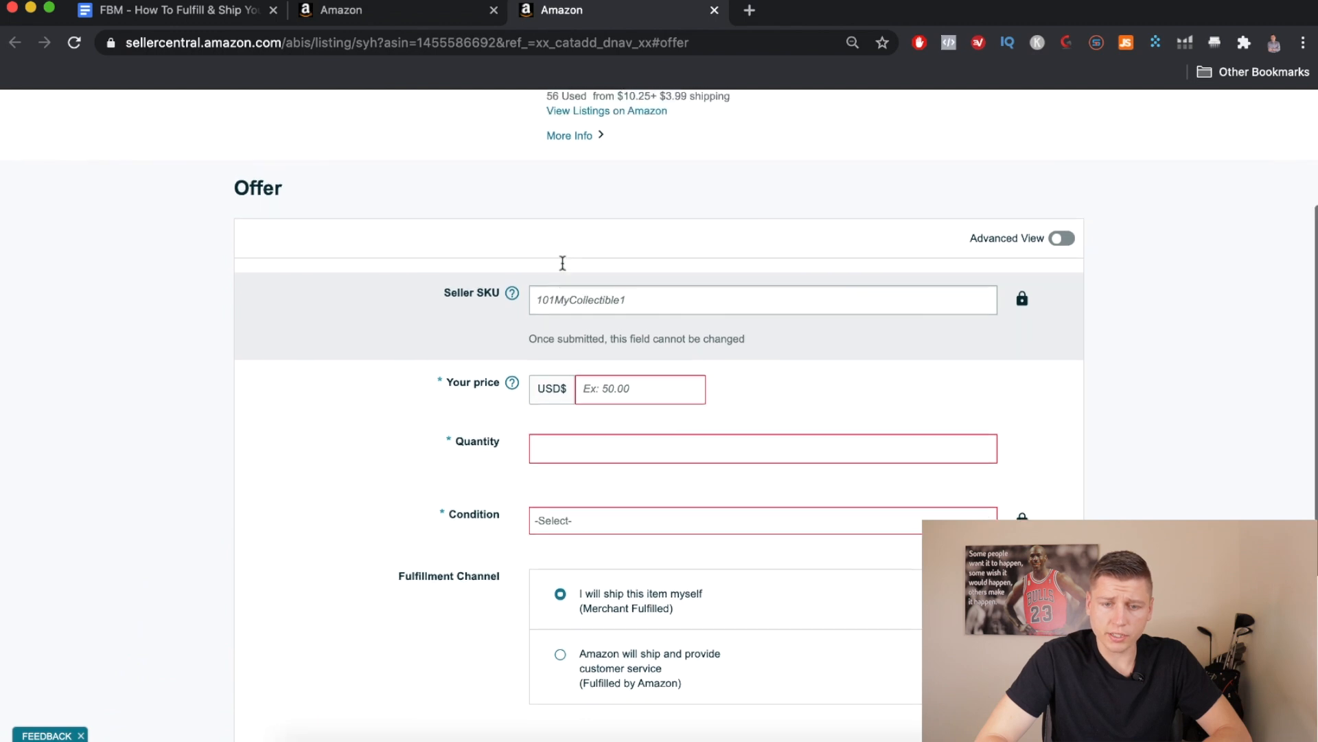
scroll(567, 265, down, 4)
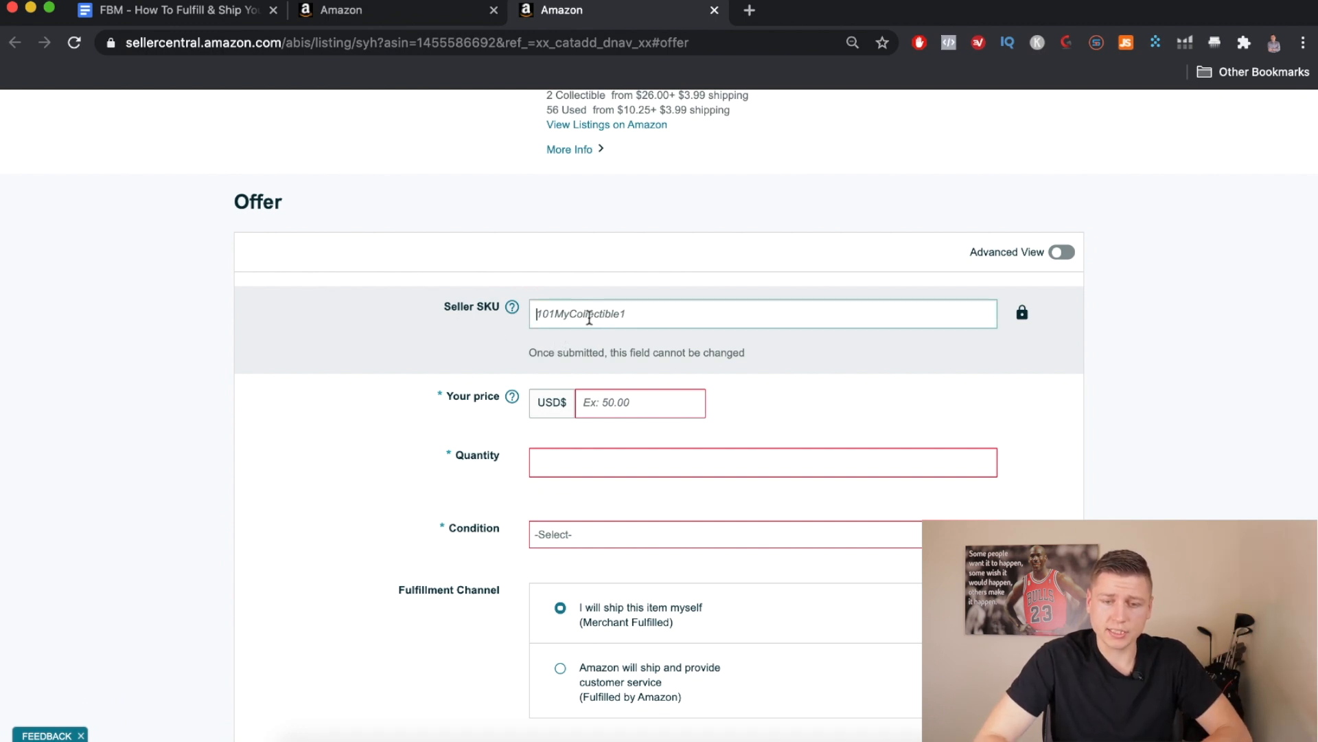
click(589, 318)
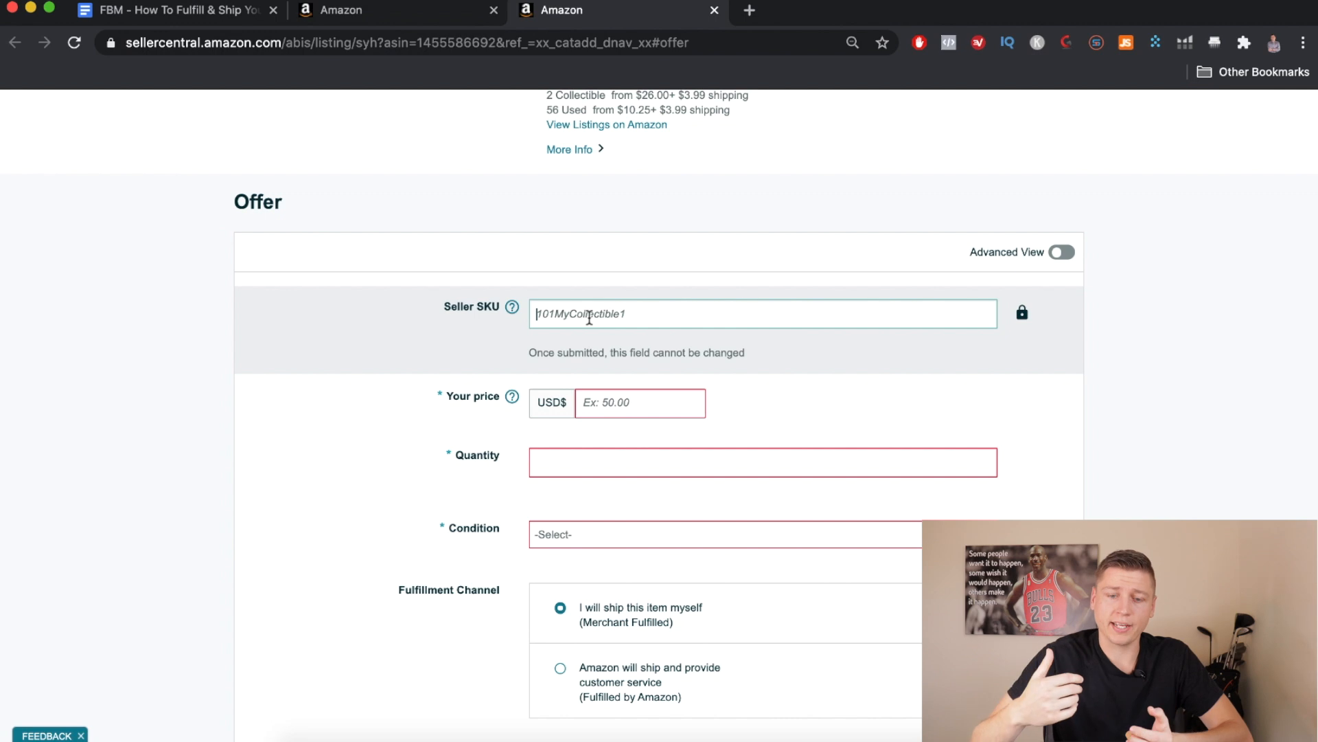
text(DeepWorkUsed1)
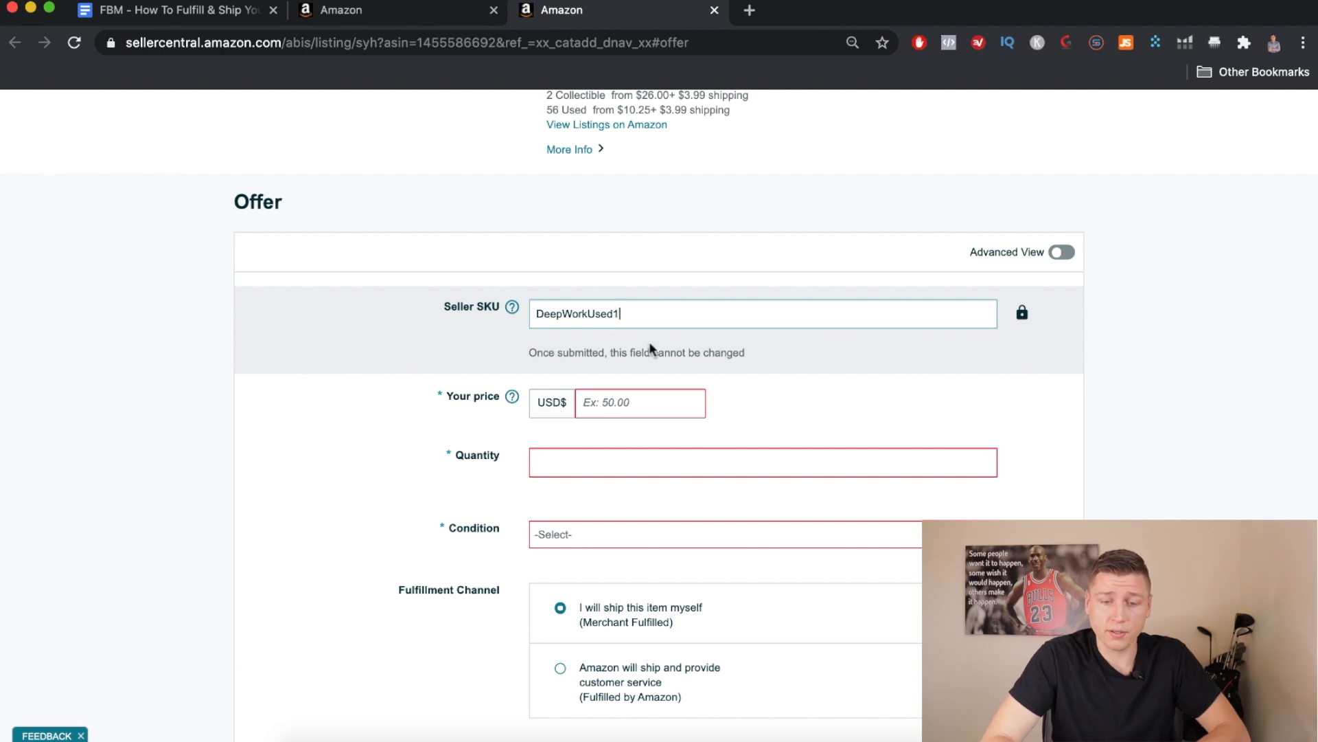
Open the book's listing on Amazon from the offer page and show its used hardcover offers
scroll(653, 323, down, 3)
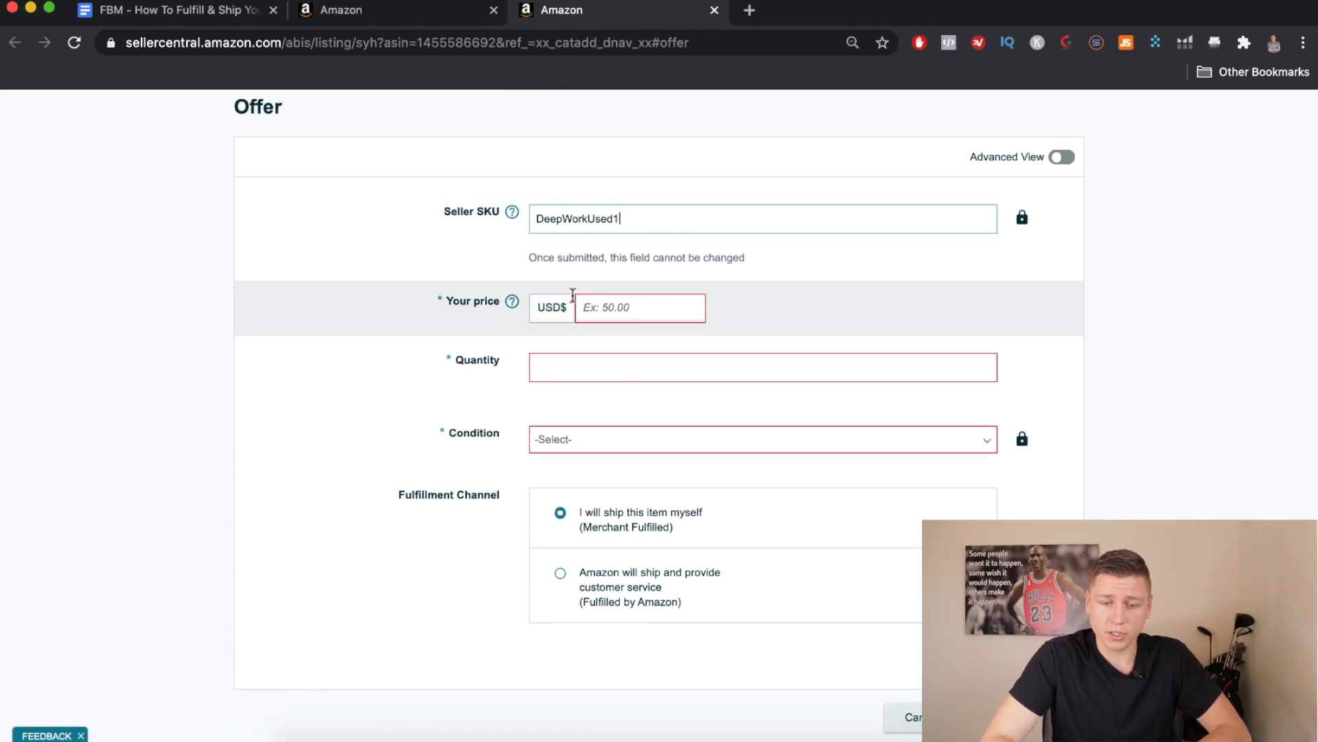
scroll(626, 311, up, 3)
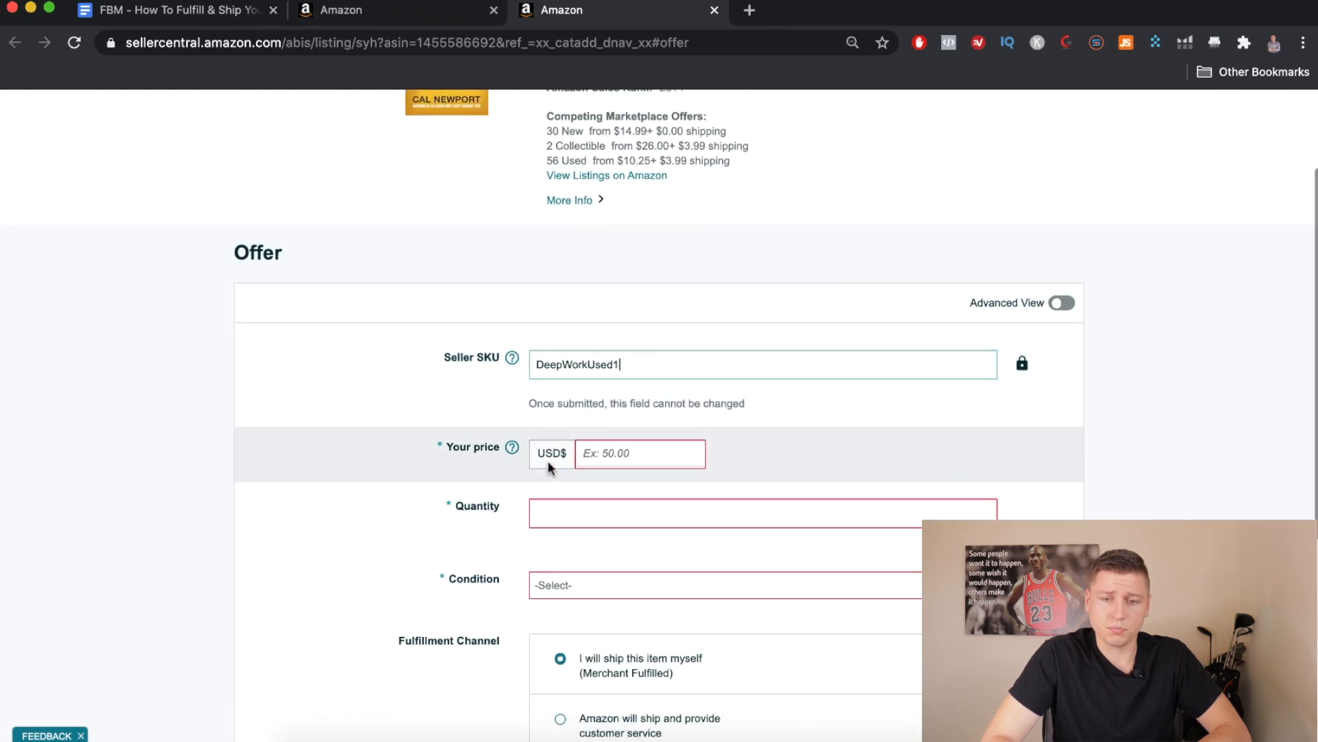
scroll(543, 453, up, 4)
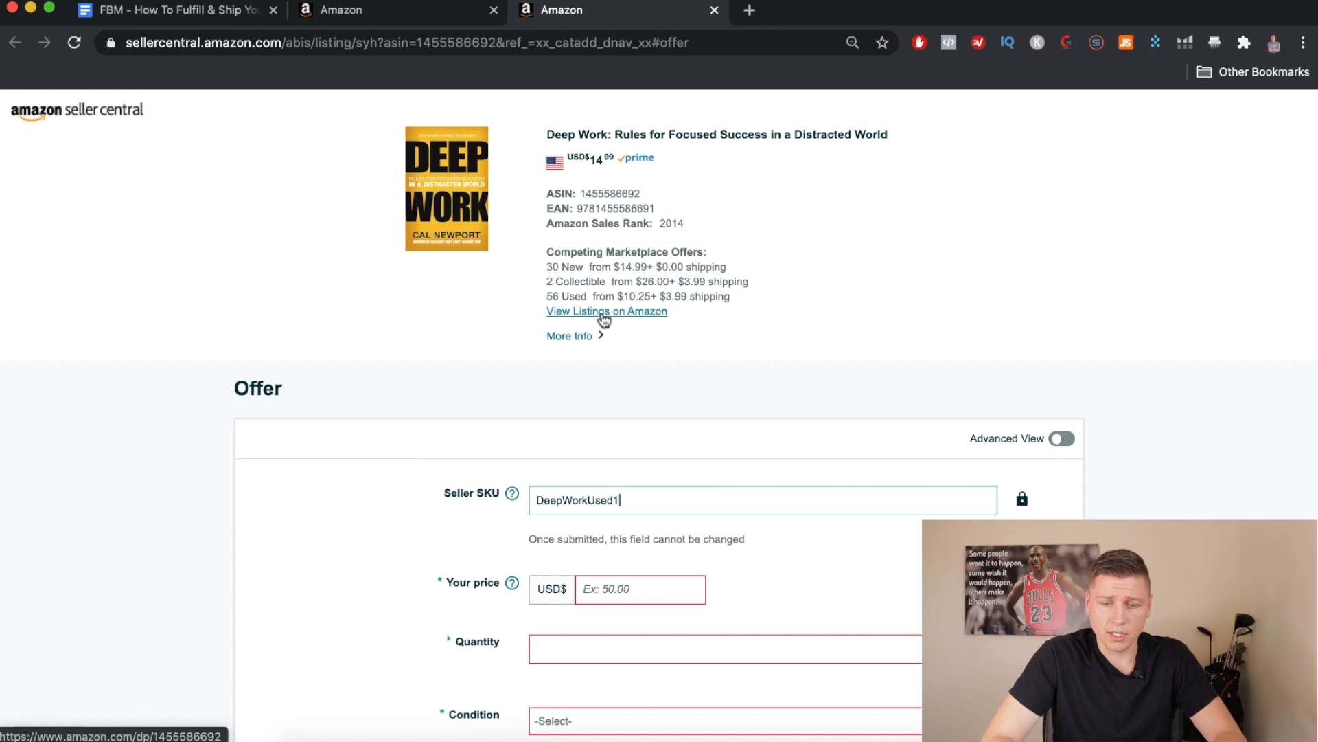
click(604, 317)
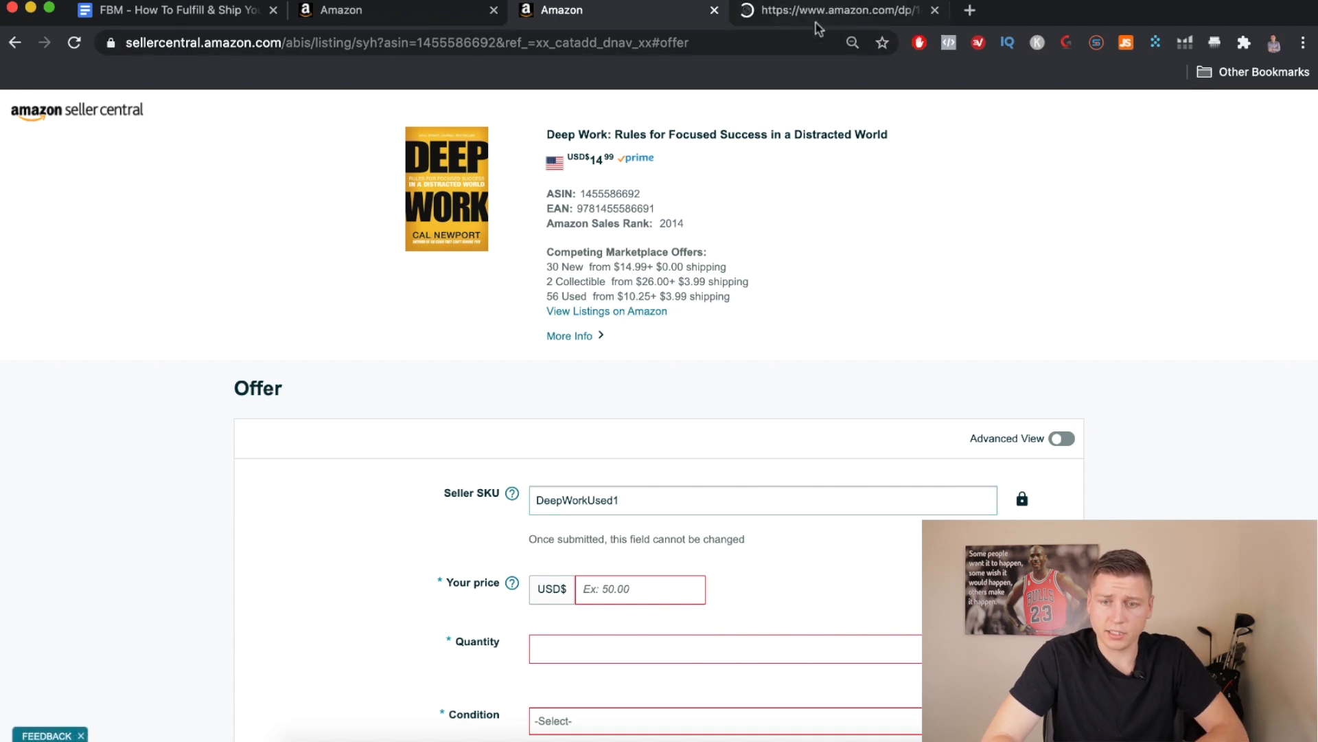
click(821, 12)
scroll(631, 460, down, 3)
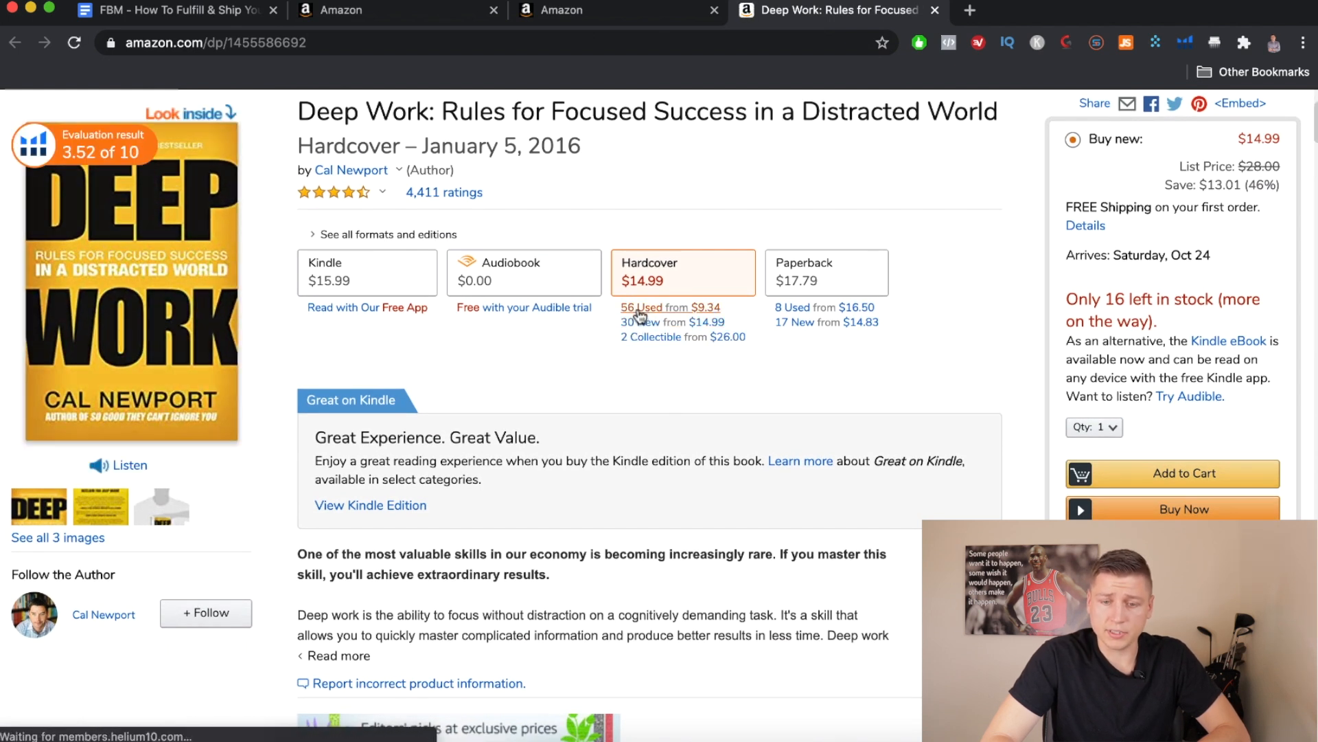
click(666, 315)
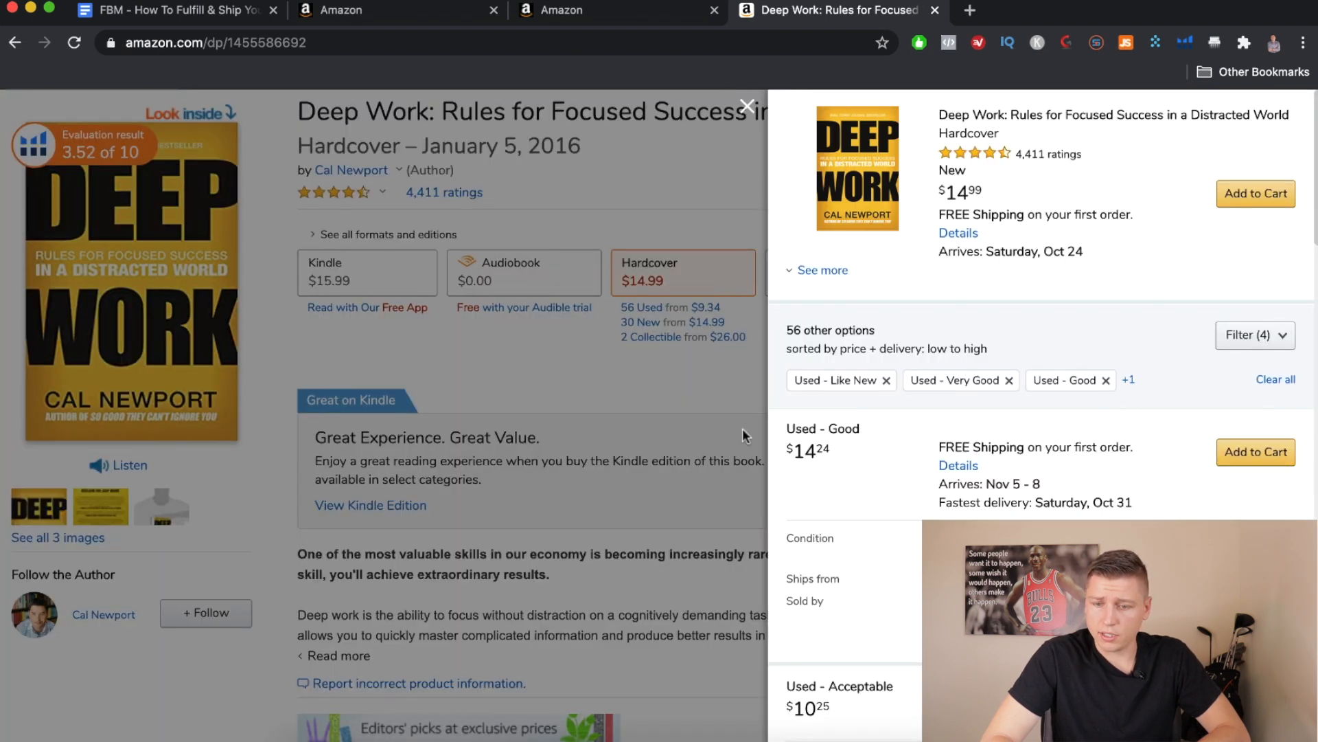
Compare the competing used Deep Work offers by condition, price and shipping cost
scroll(876, 475, down, 3)
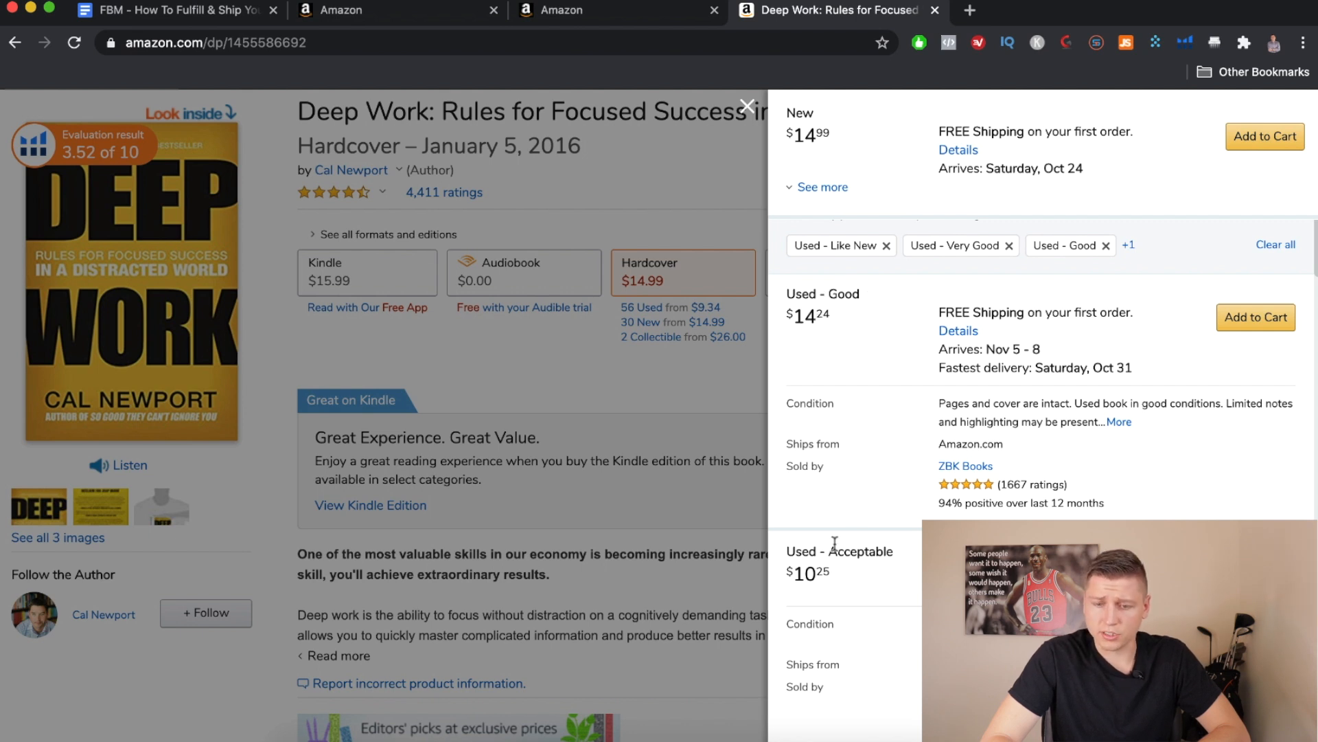
scroll(870, 577, down, 8)
scroll(871, 575, up, 7)
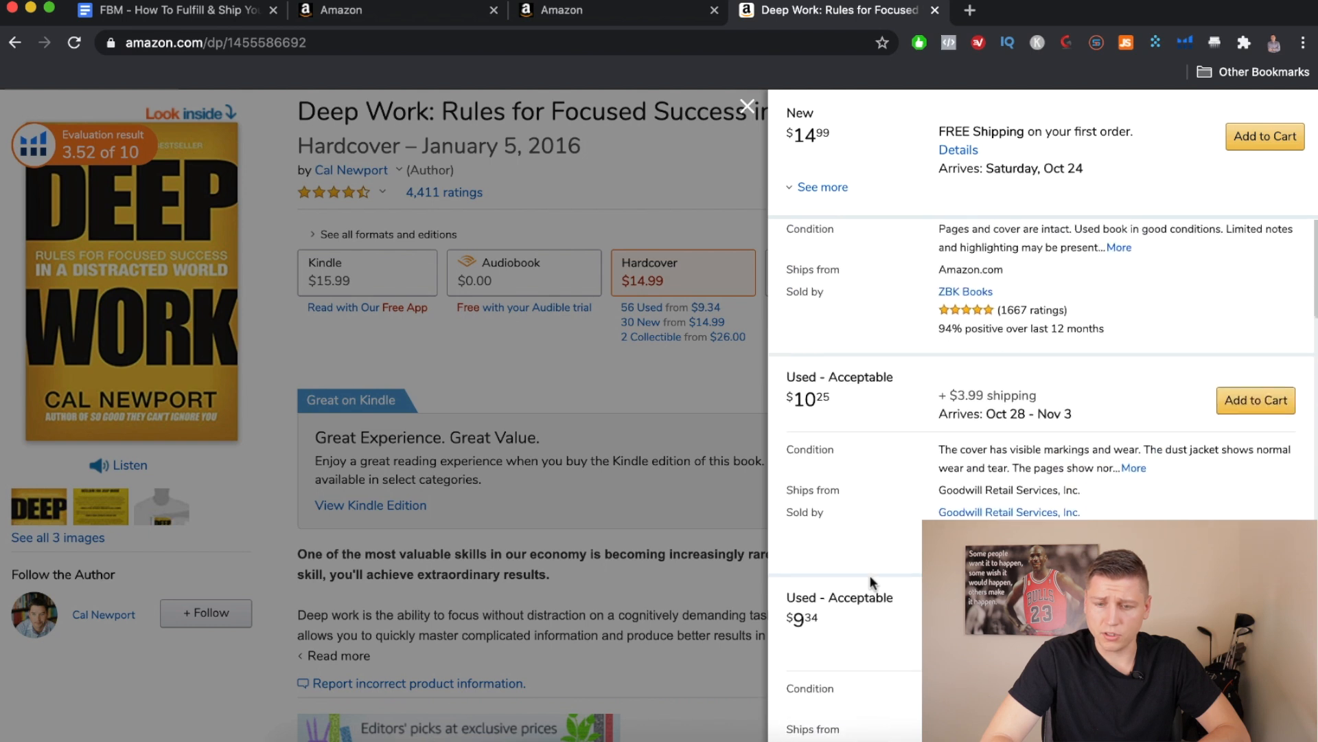
scroll(868, 574, down, 8)
scroll(834, 522, up, 2)
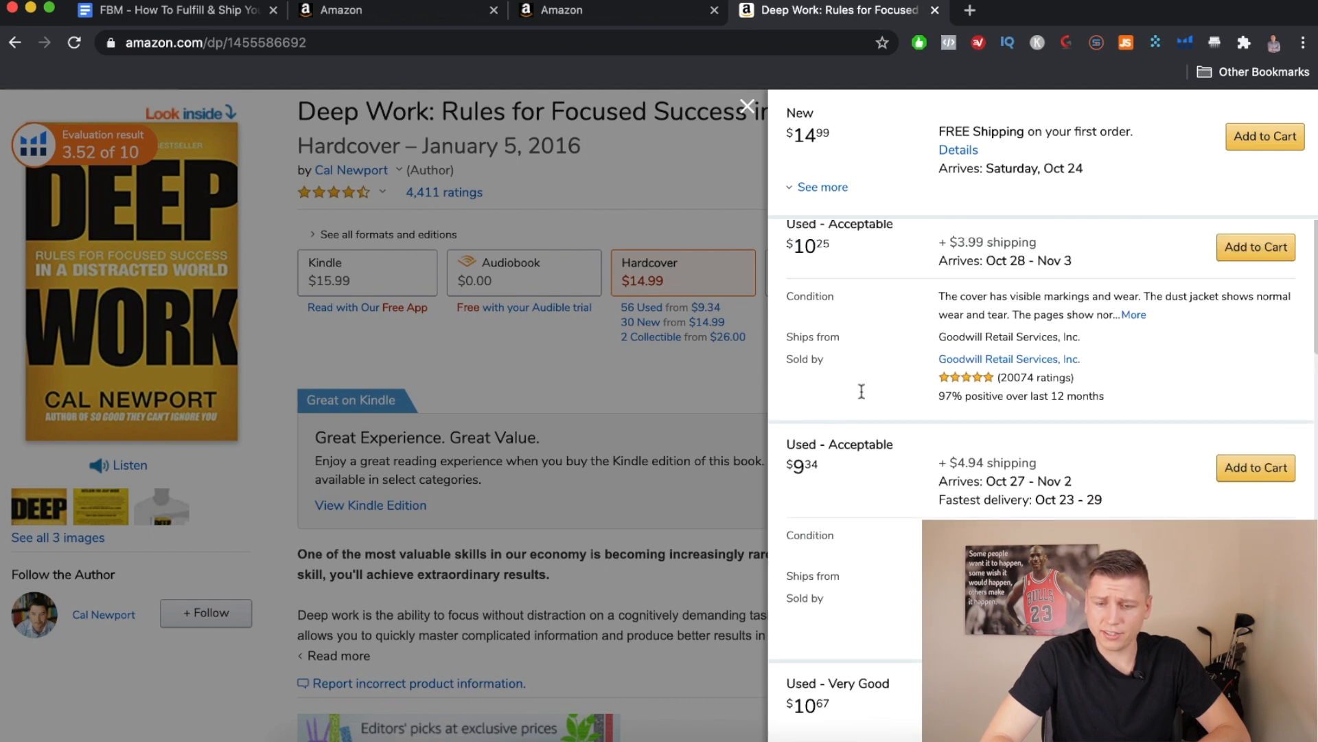
drag(828, 445, 916, 450)
scroll(917, 449, up, 7)
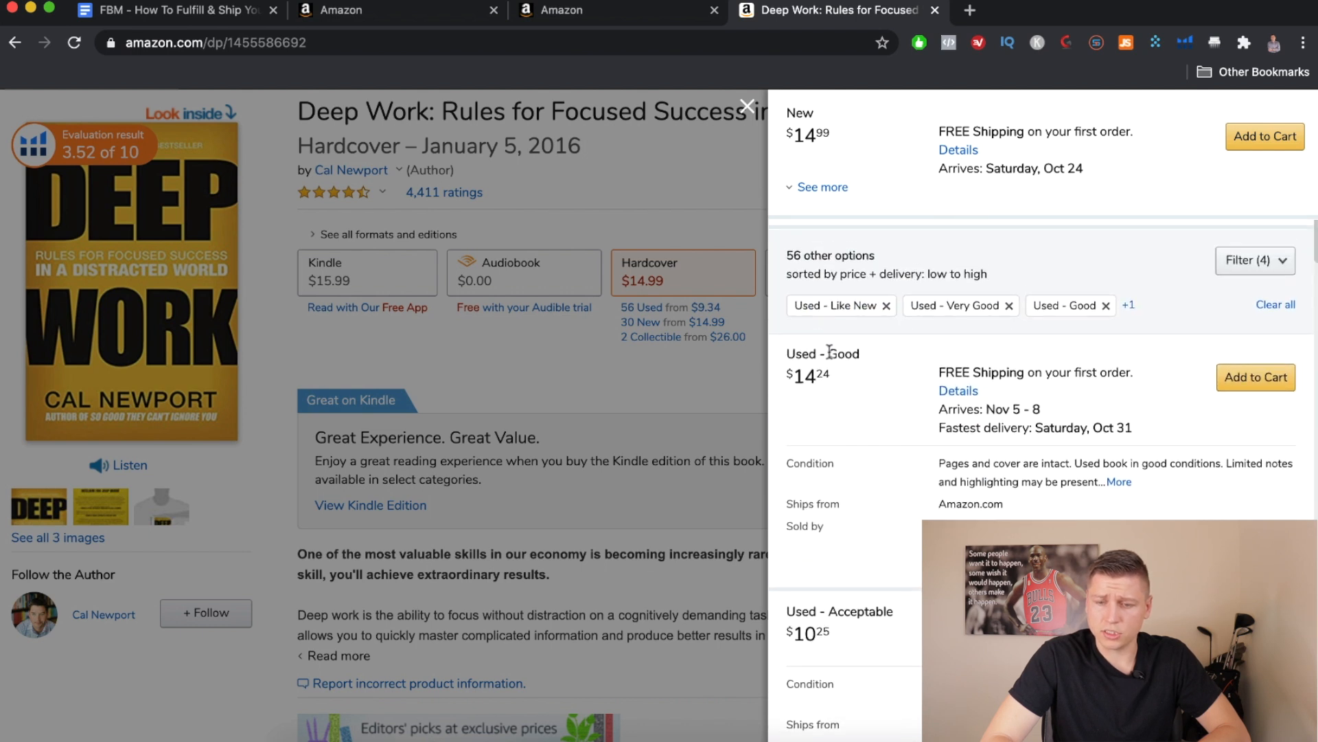
scroll(828, 430, down, 4)
drag(826, 434, 919, 448)
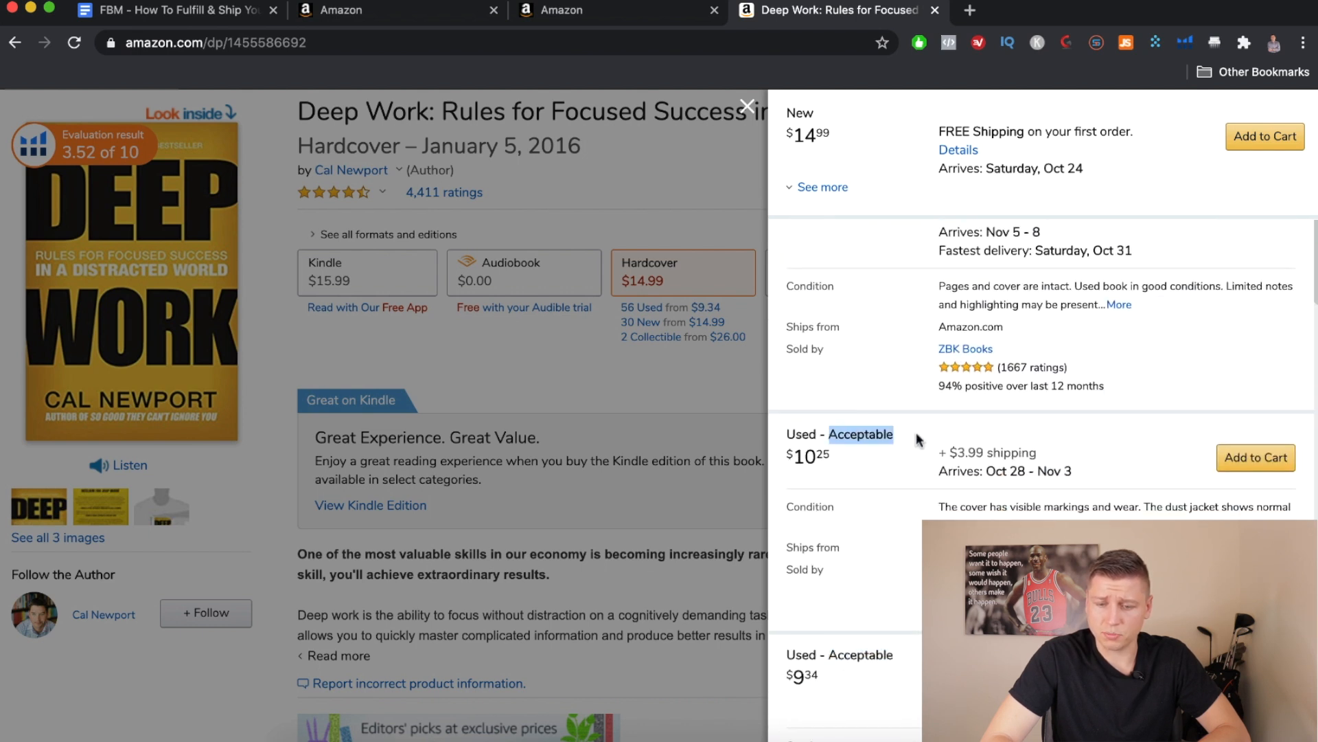
scroll(916, 499, up, 3)
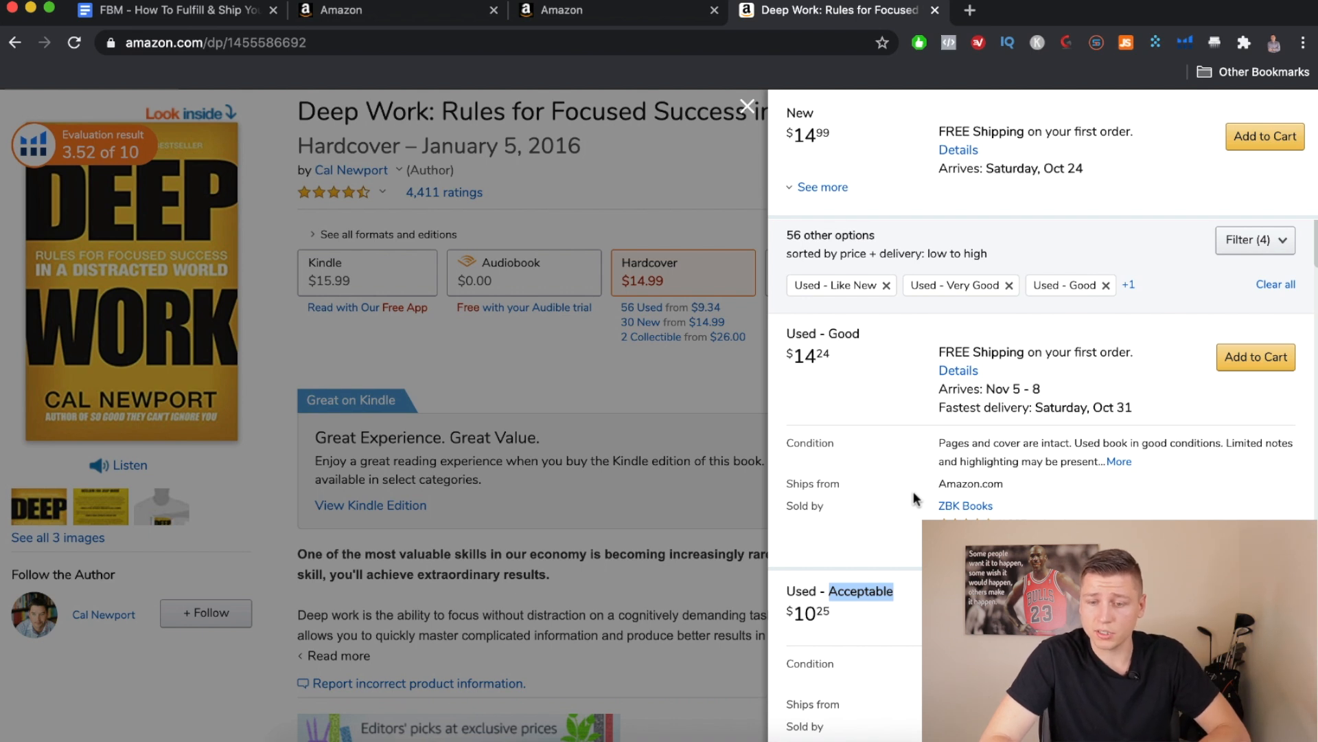
scroll(863, 437, up, 1)
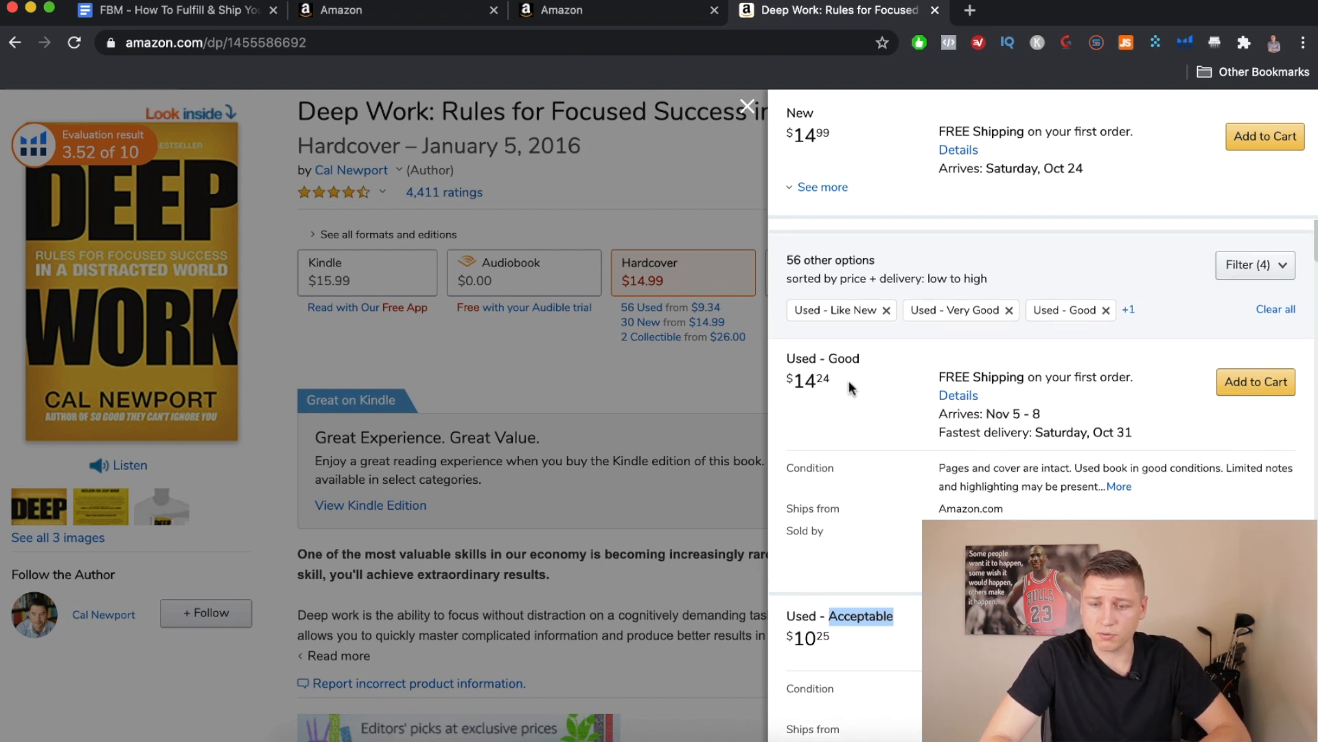
scroll(900, 549, down, 5)
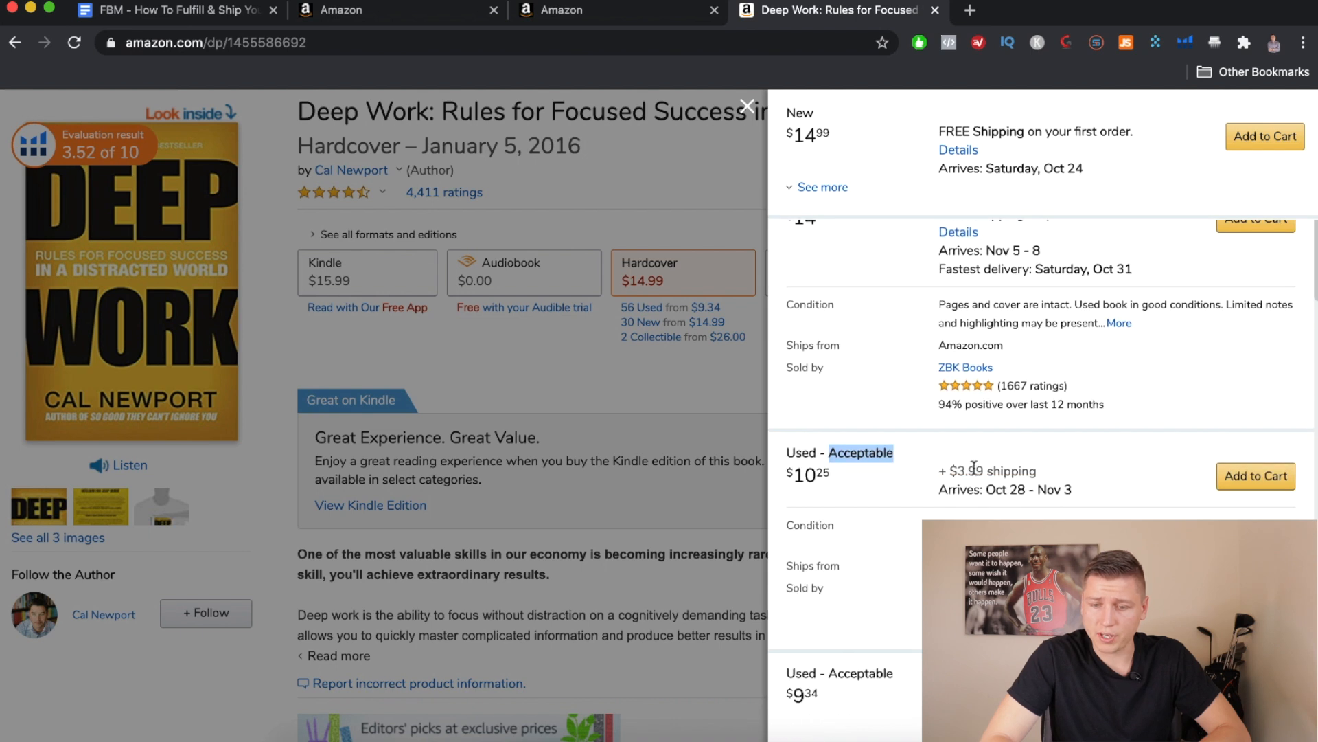
scroll(963, 447, up, 3)
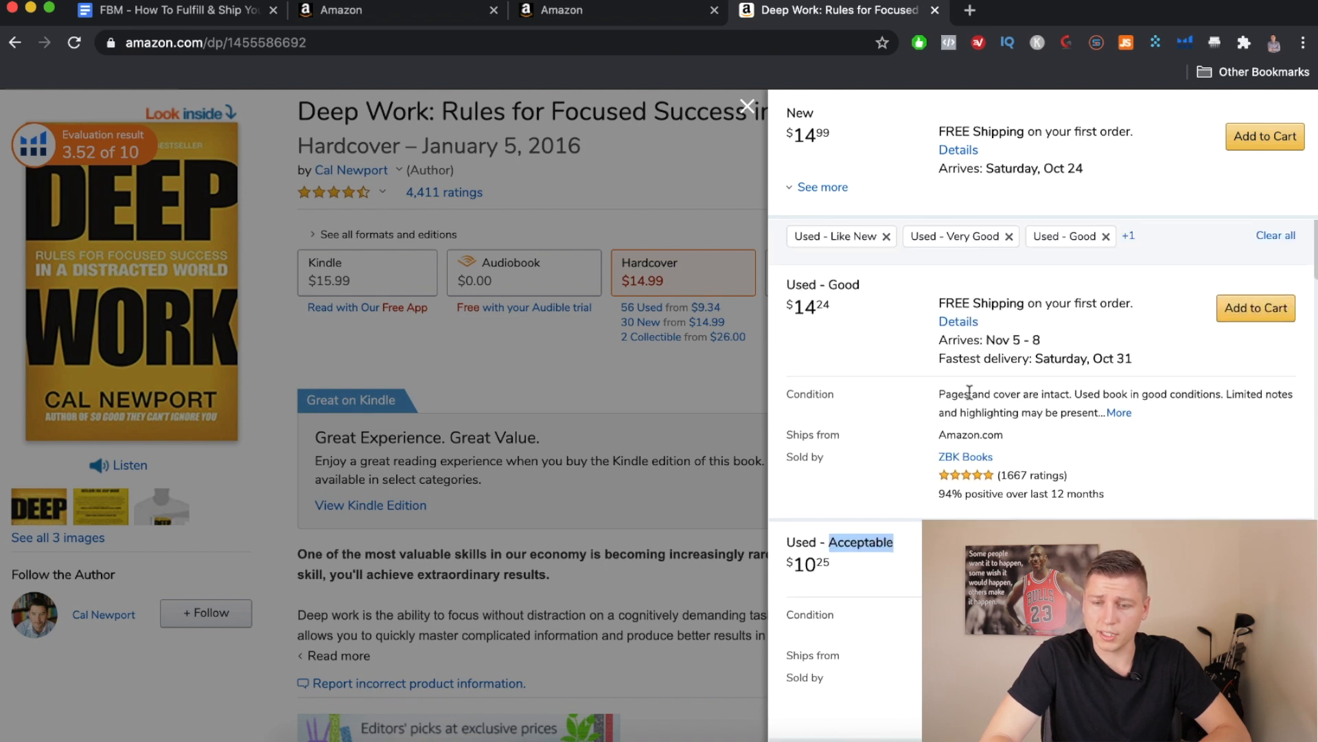
scroll(968, 299, down, 2)
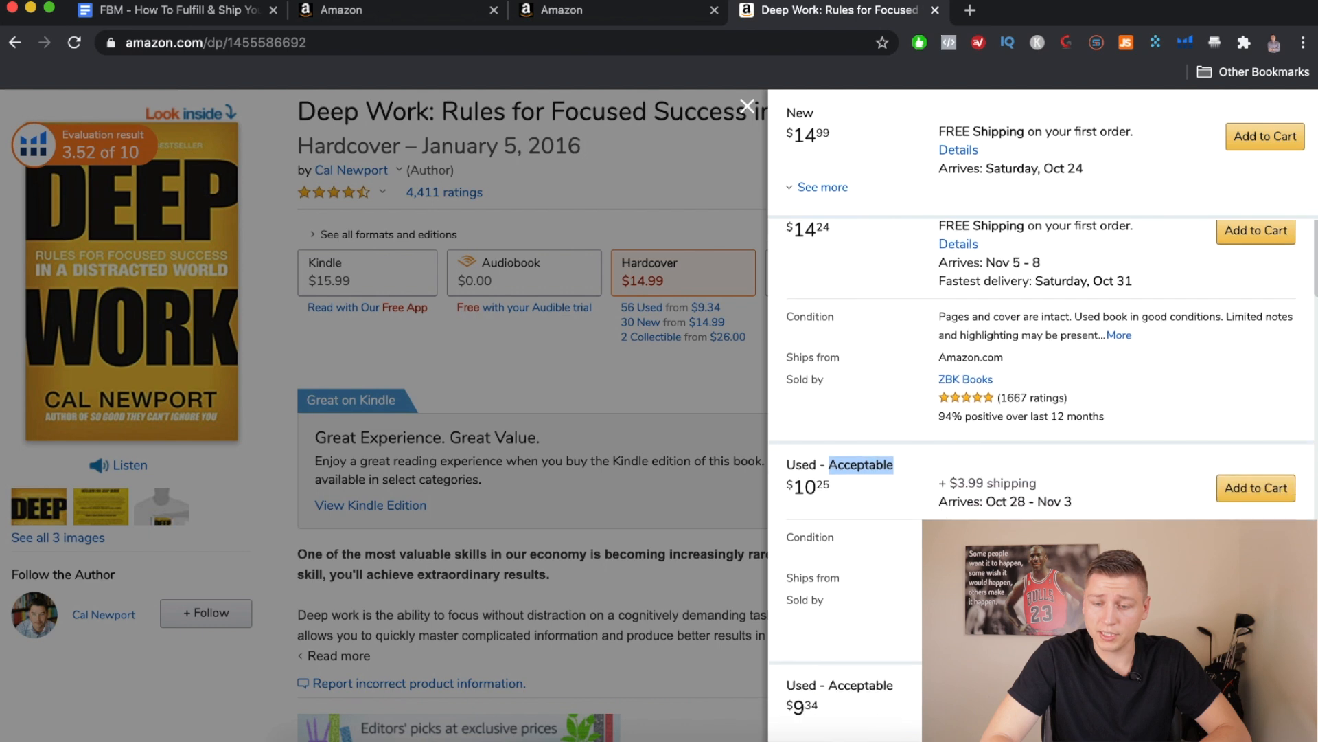
scroll(868, 359, up, 3)
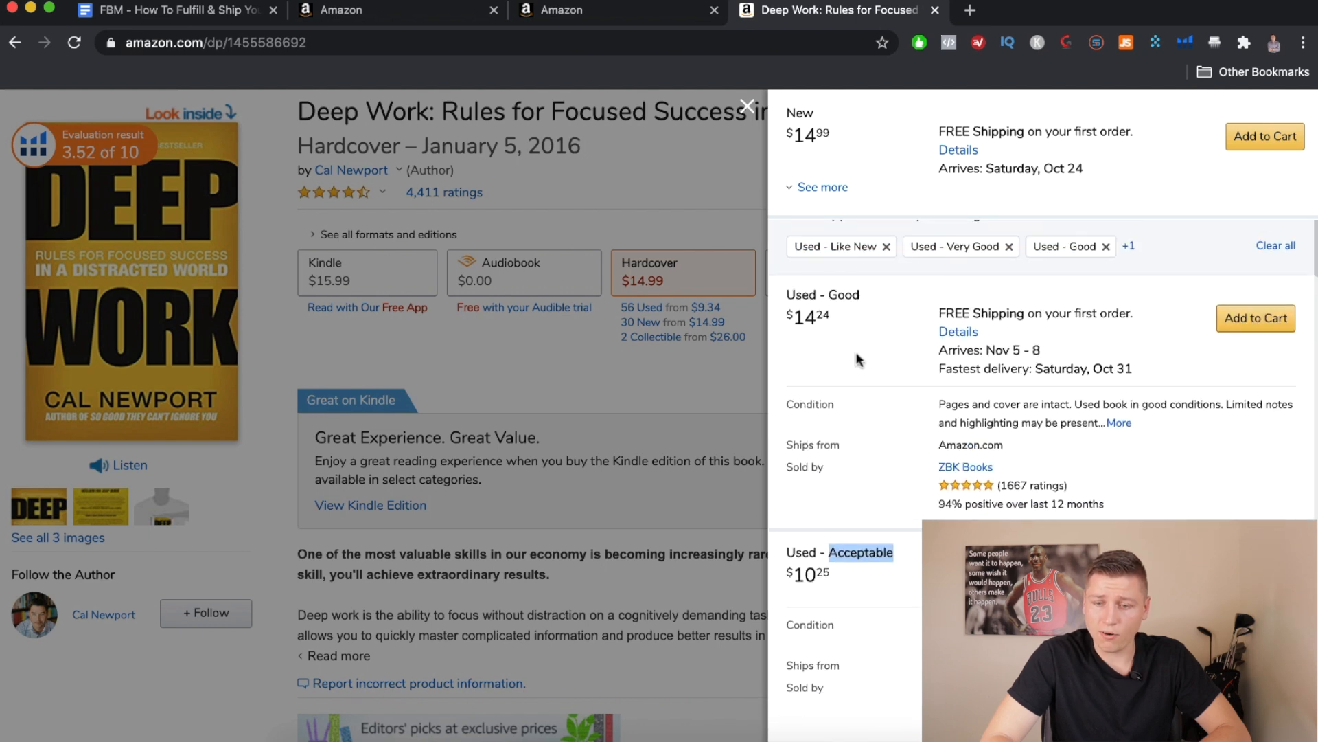
scroll(874, 503, down, 4)
scroll(799, 453, down, 2)
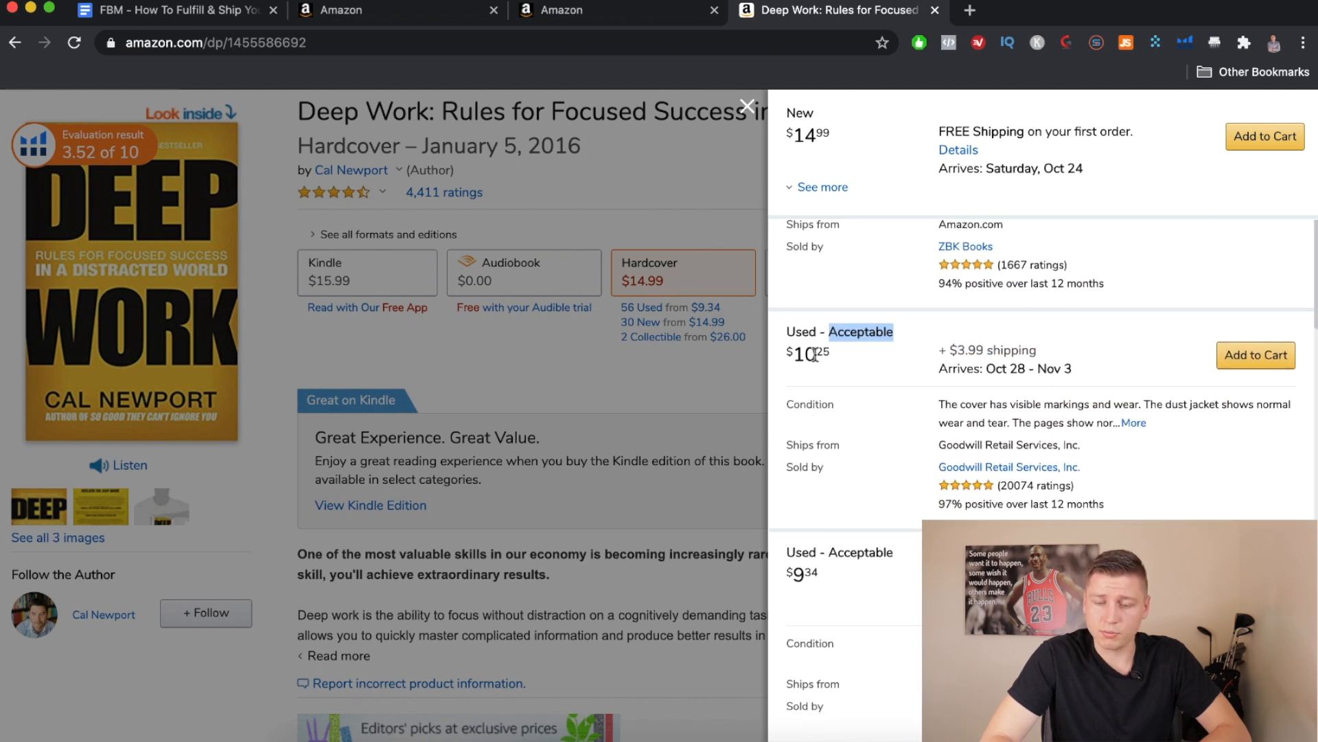
Return to the Deep Work offer form and set the price to 9.99 USD with a quantity of 1
click(552, 20)
scroll(417, 253, down, 3)
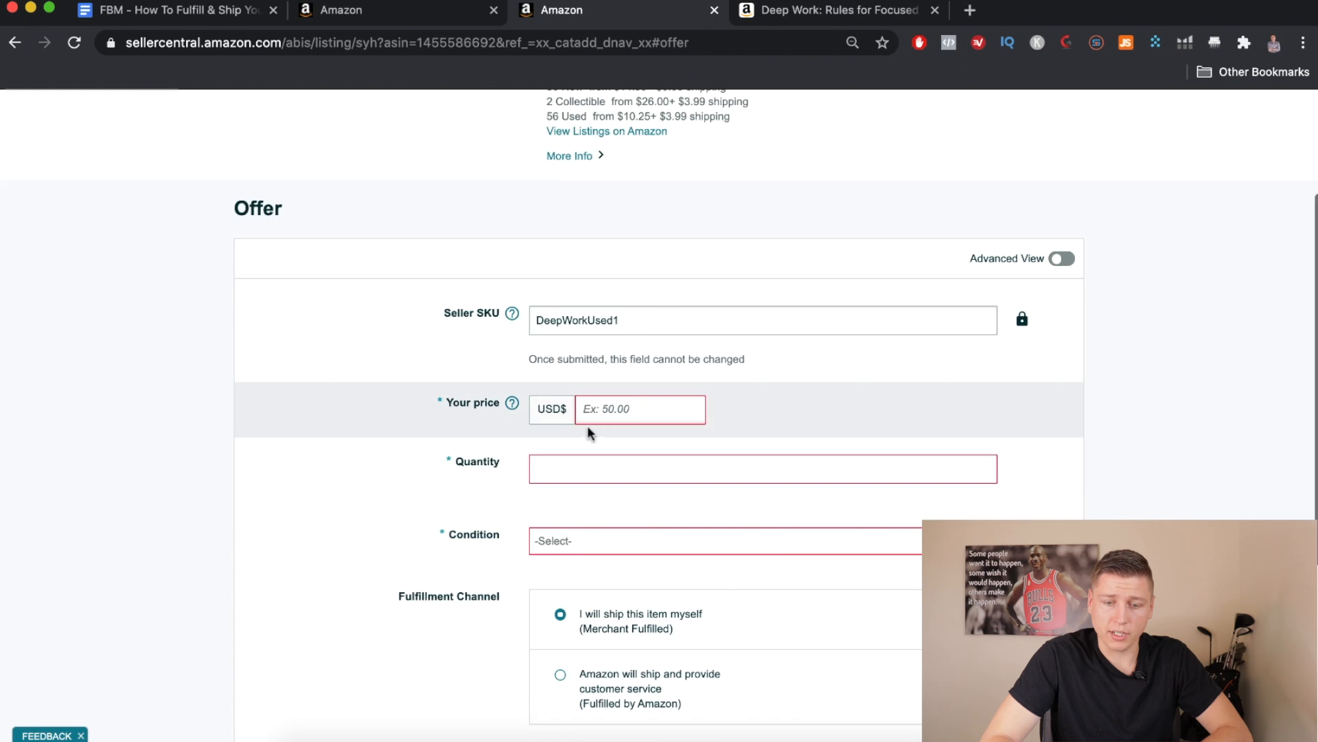
text(9.99)
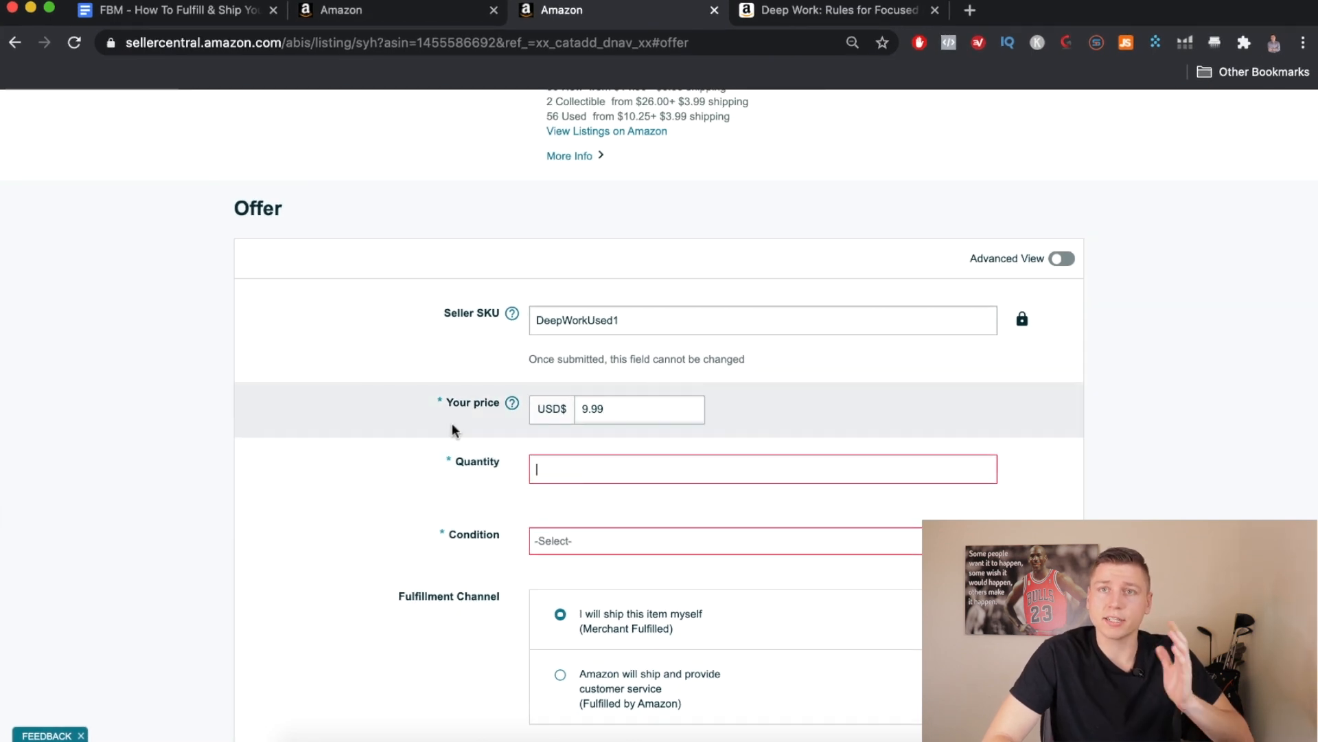
scroll(455, 430, down, 1)
scroll(452, 430, down, 2)
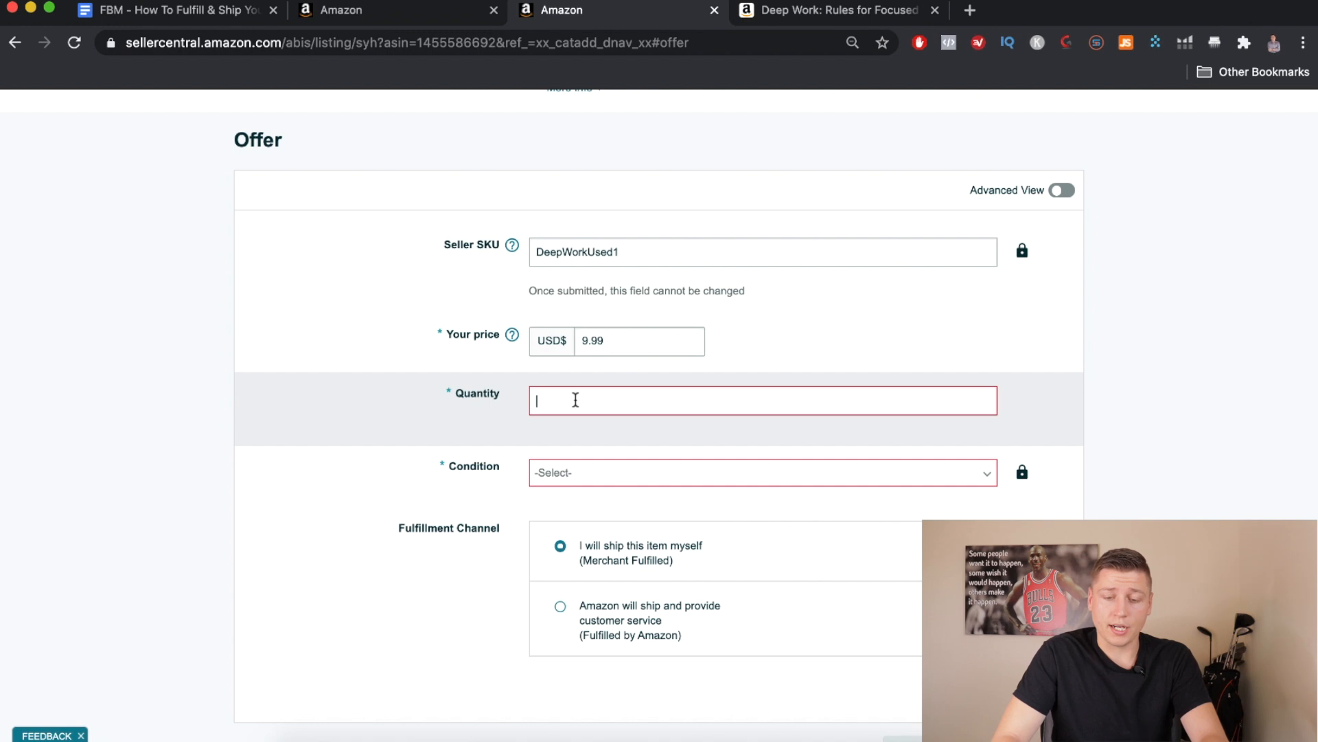
text(1)
Set the offer's condition to Used - Good and reopen the list of condition options
scroll(519, 412, down, 2)
click(653, 409)
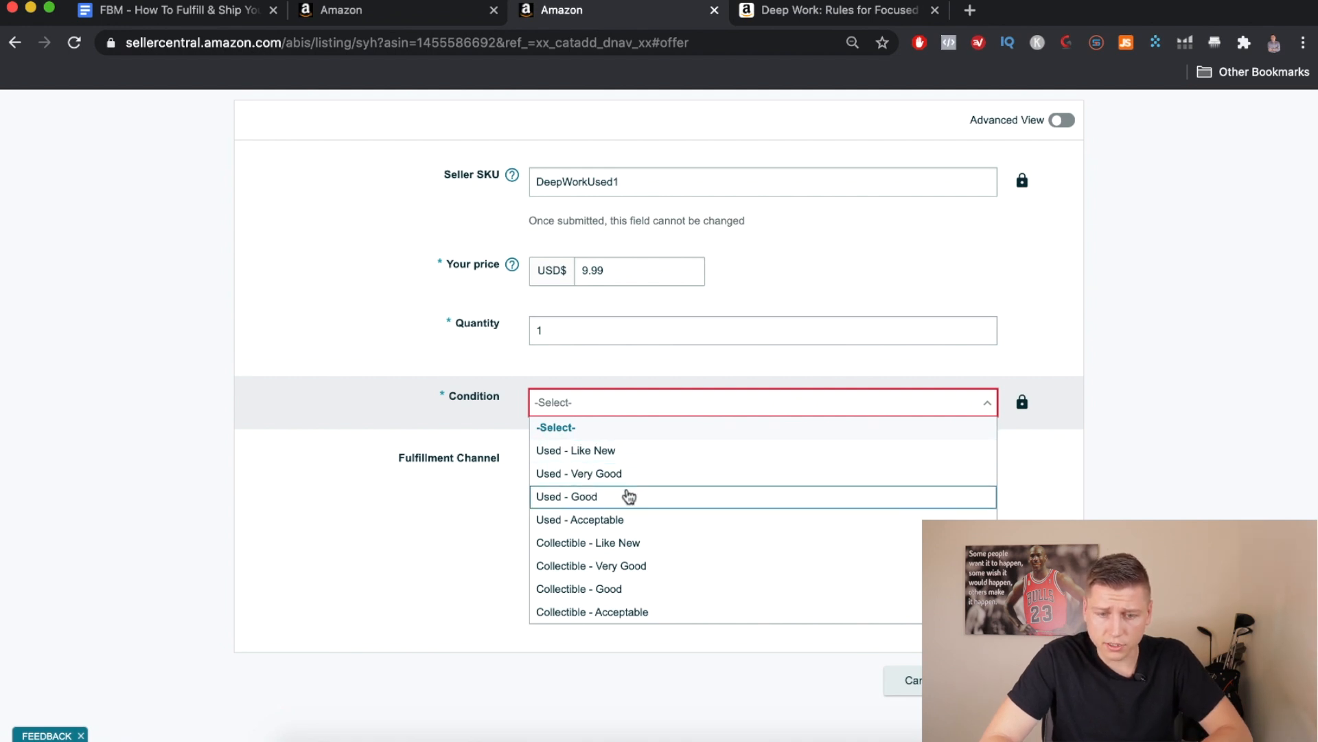
click(618, 497)
scroll(481, 471, down, 2)
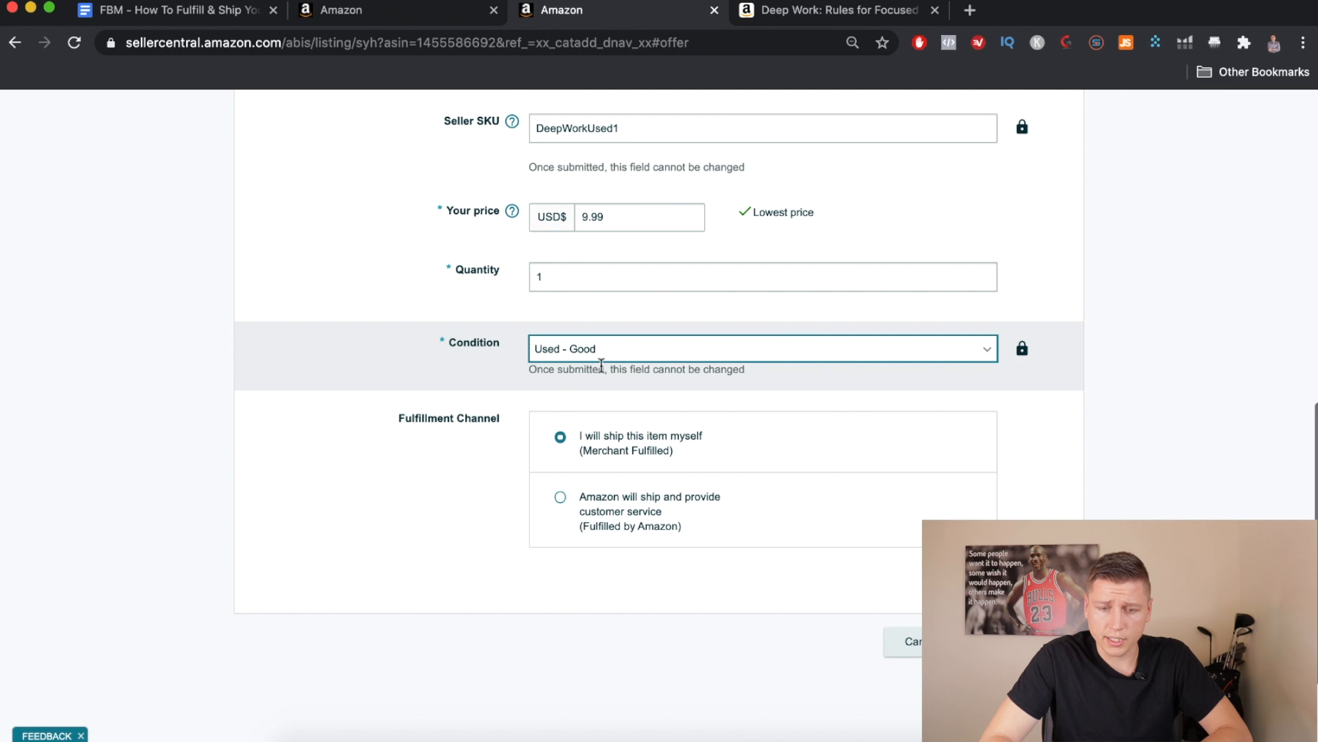
click(611, 353)
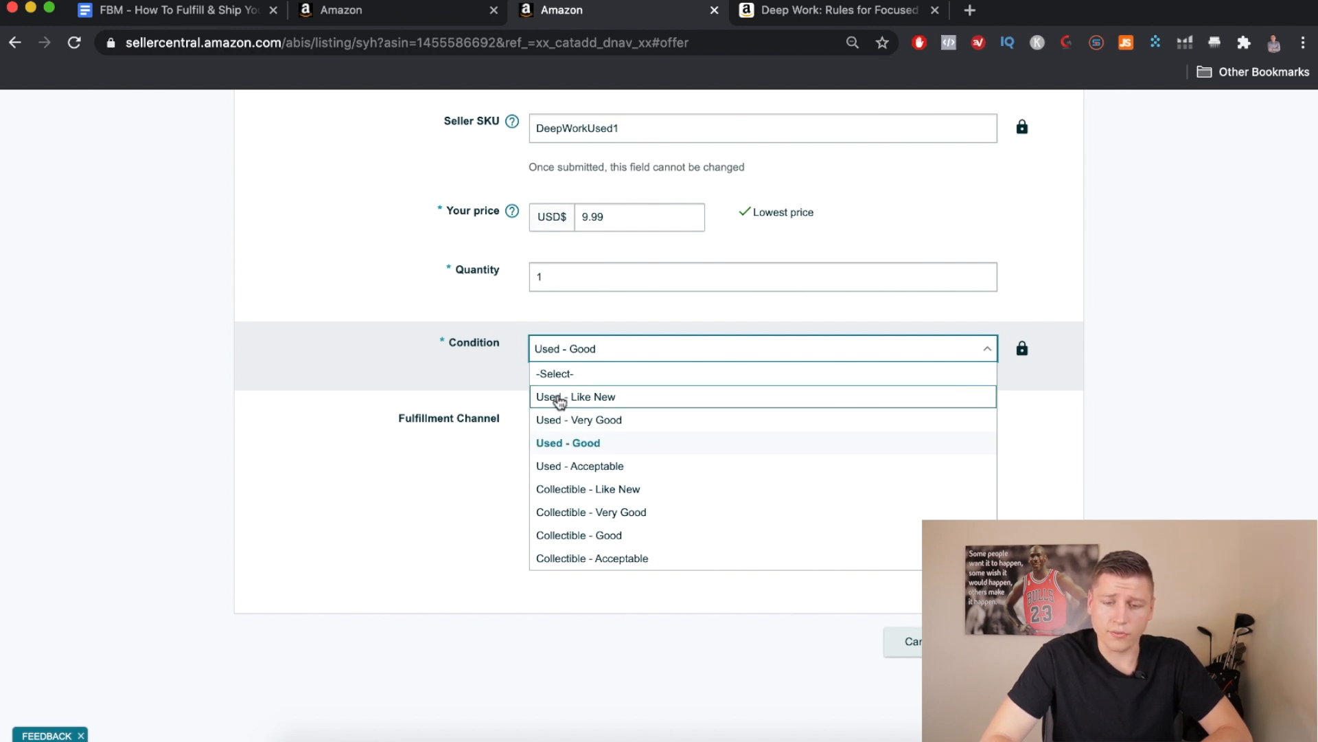
Read the full condition descriptions of the competing Used - Acceptable offers on the book's Amazon listing
click(835, 10)
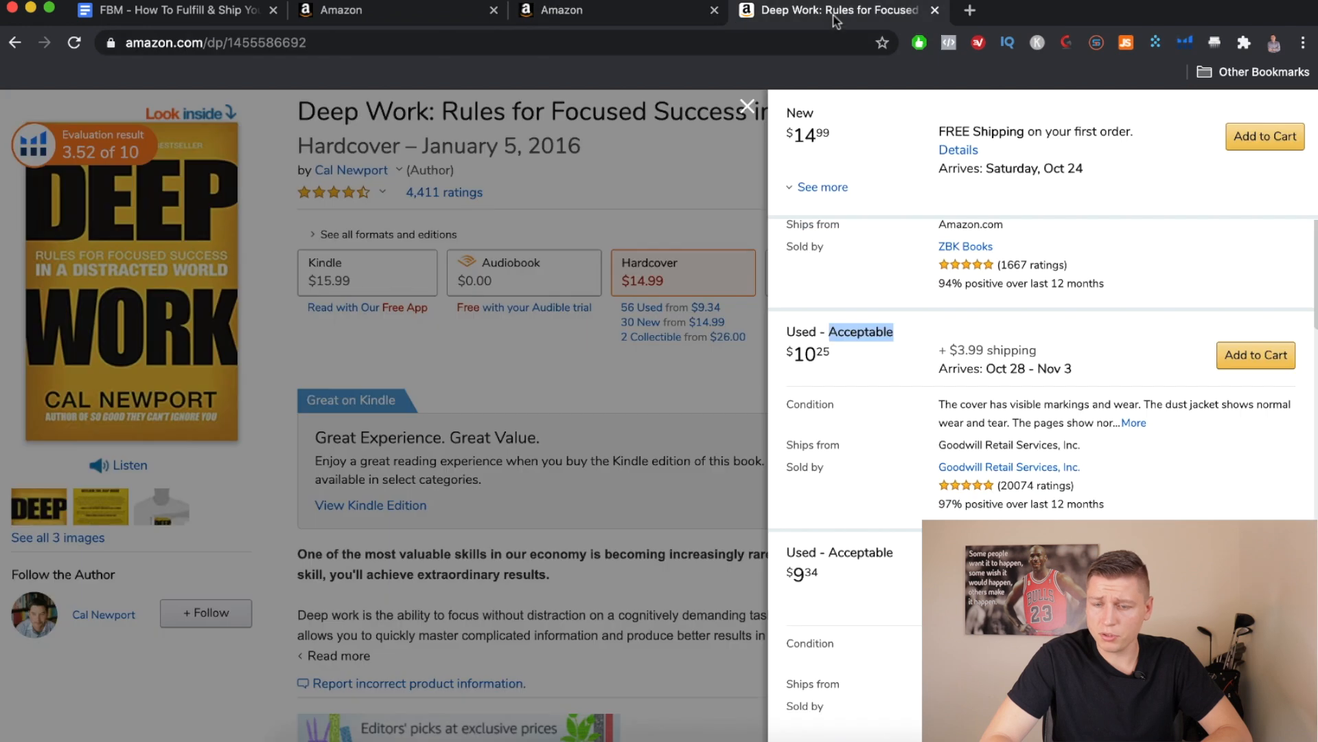
scroll(1005, 376, down, 1)
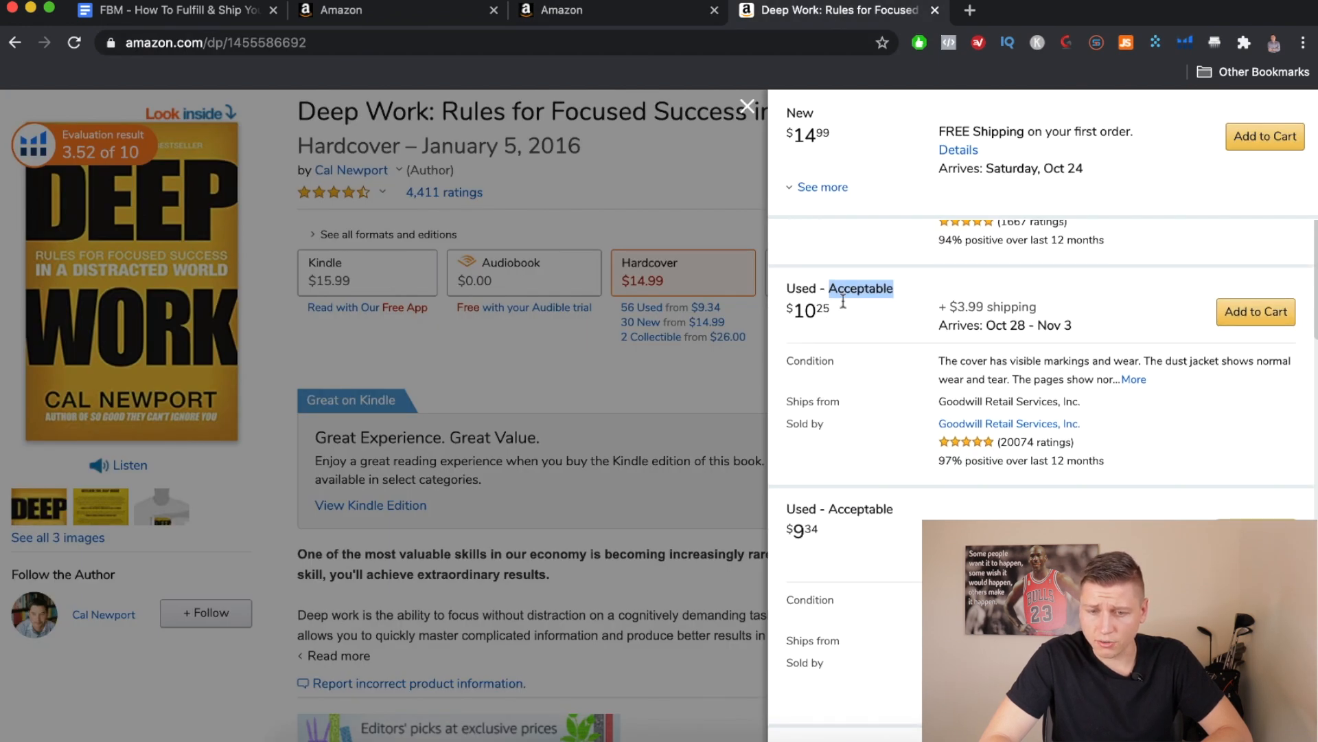
drag(939, 362, 1140, 391)
click(1137, 386)
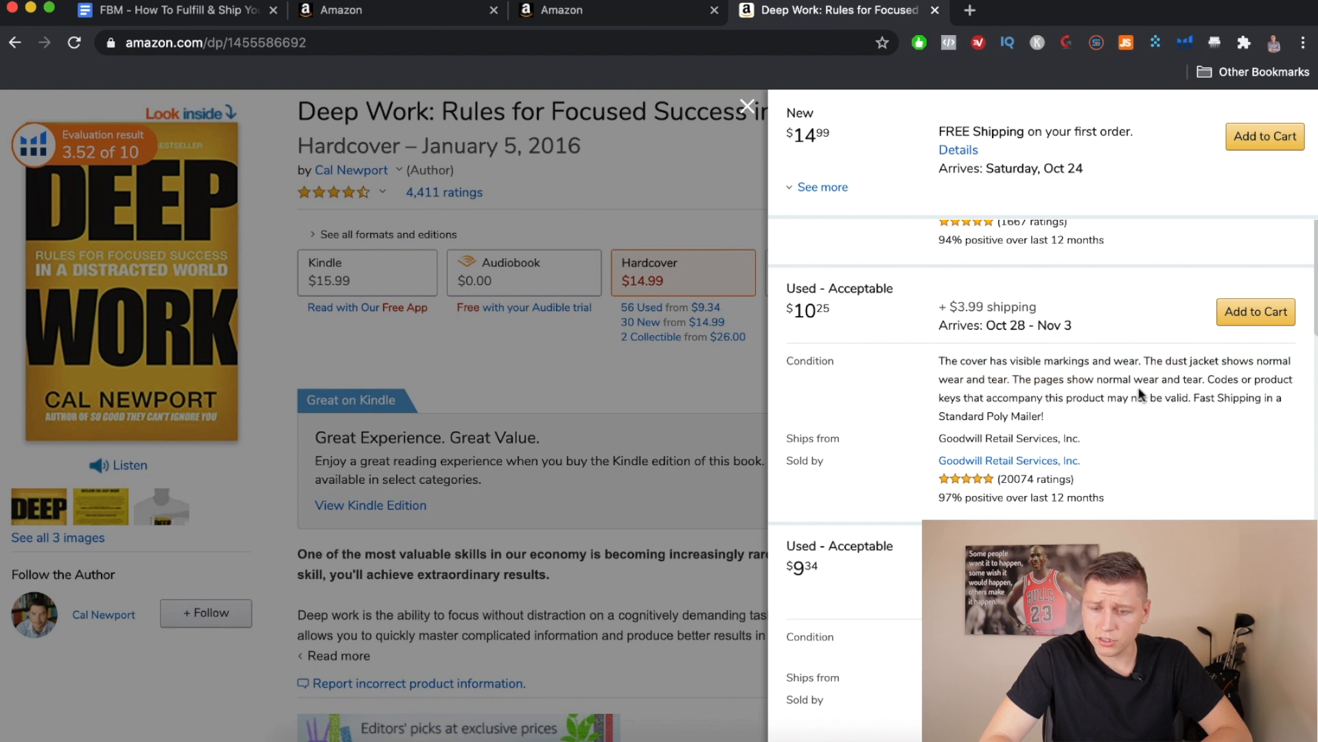
scroll(1004, 401, down, 3)
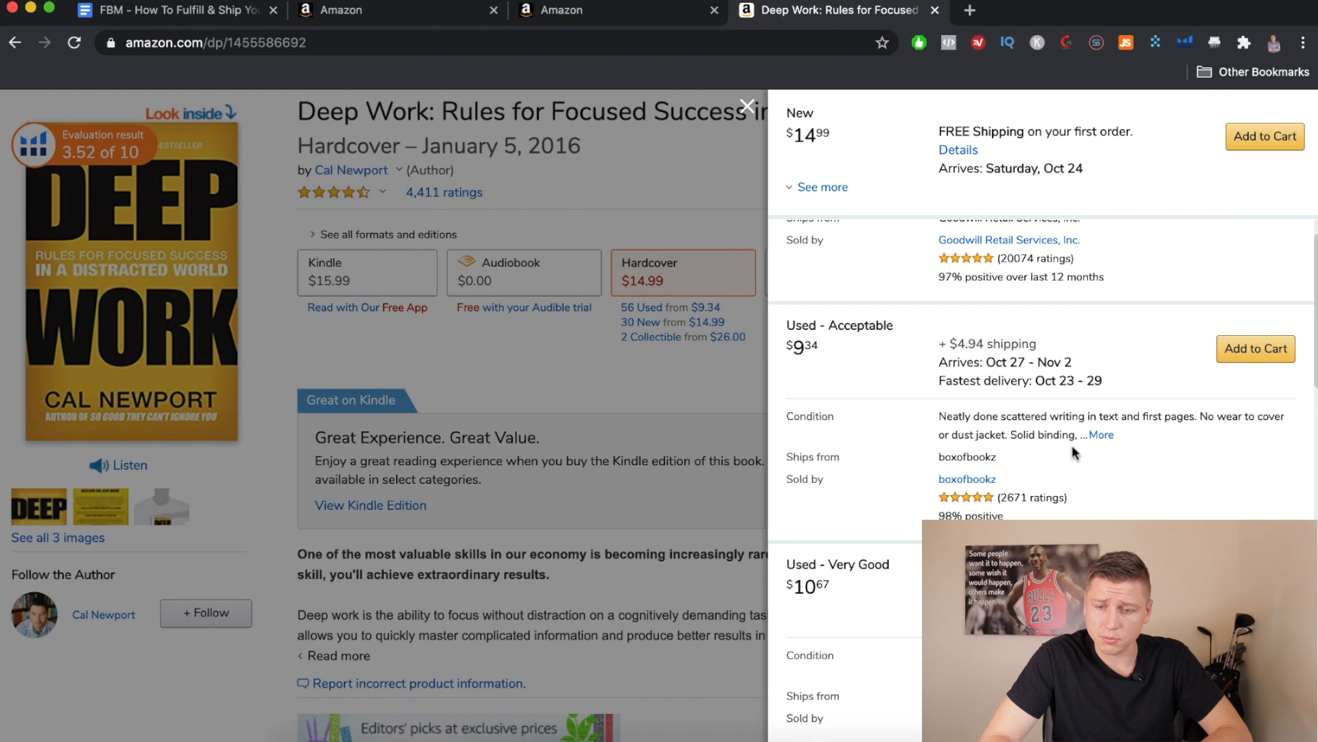
click(1101, 435)
scroll(1094, 440, down, 2)
scroll(1094, 439, up, 1)
scroll(916, 578, down, 1)
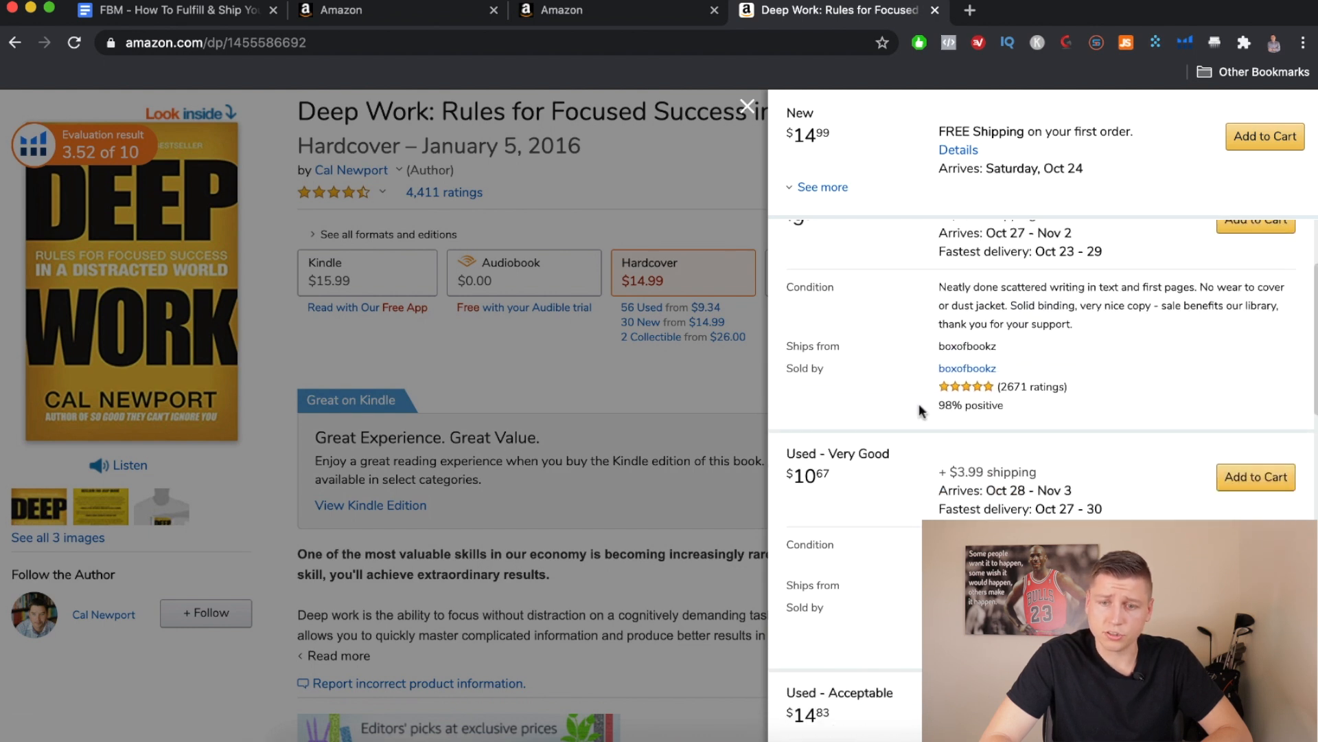
Go back to the offer form and check that the fulfillment channel is Merchant Fulfilled
click(580, 12)
scroll(563, 278, up, 3)
scroll(611, 549, down, 3)
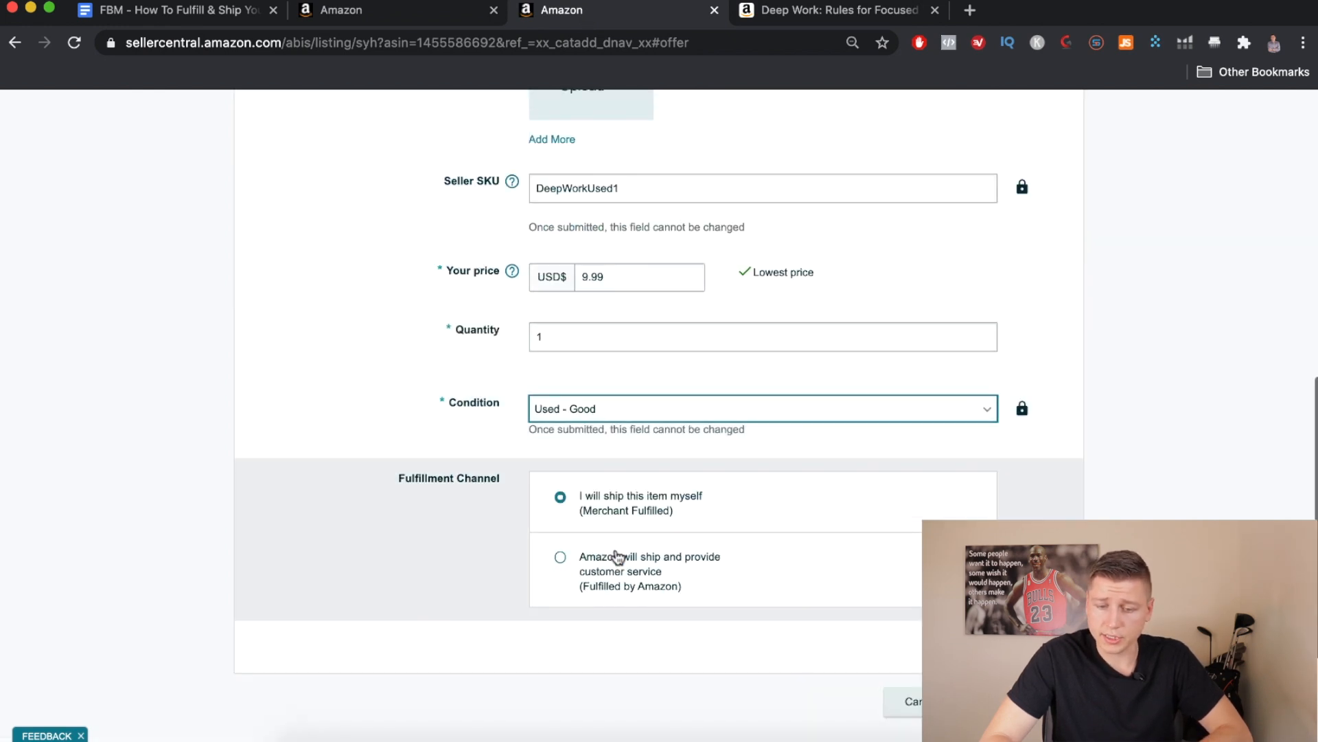
scroll(572, 496, down, 1)
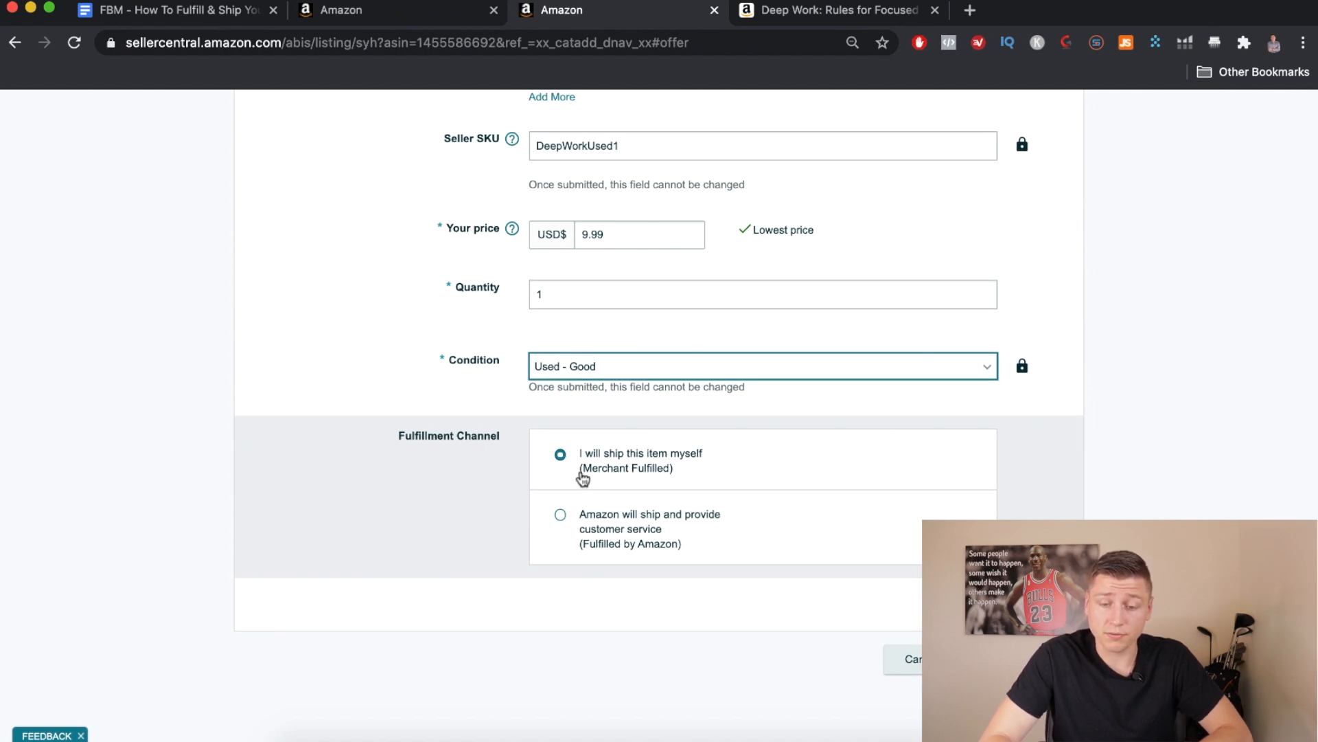
drag(579, 474, 670, 471)
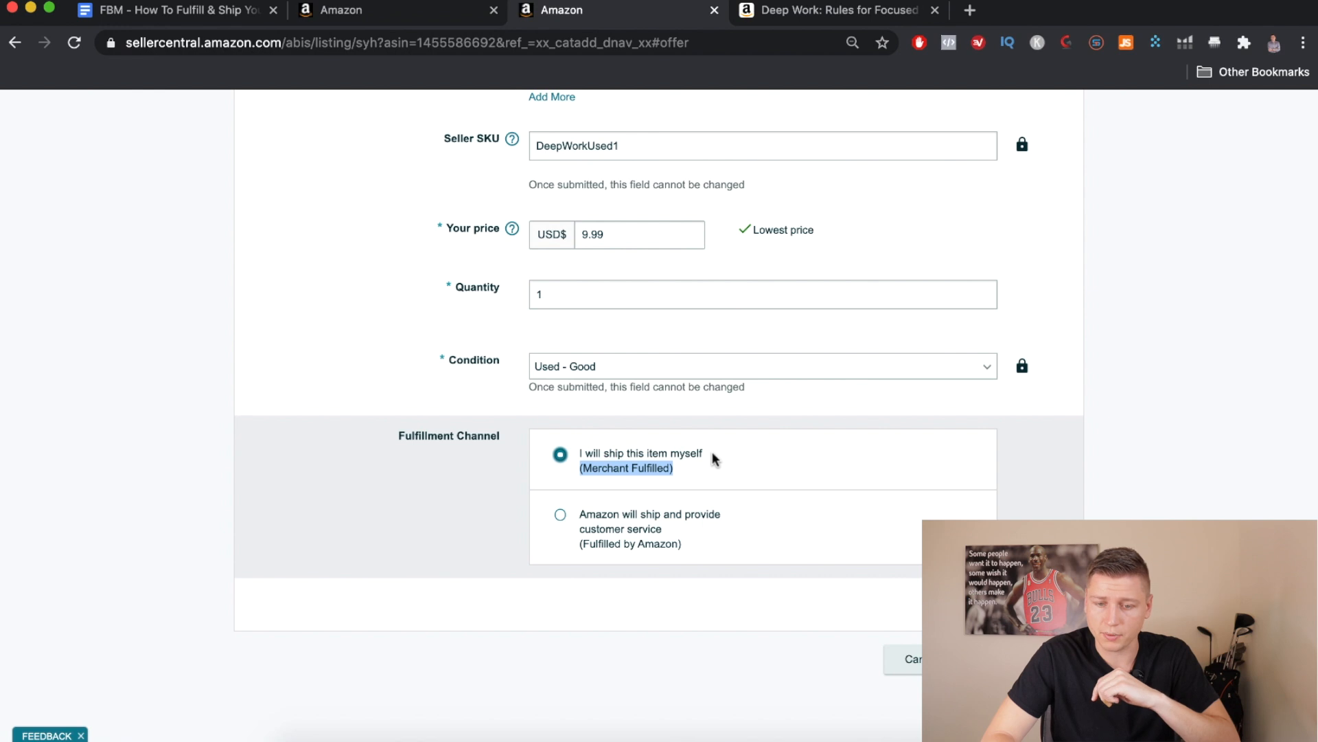
scroll(712, 459, down, 1)
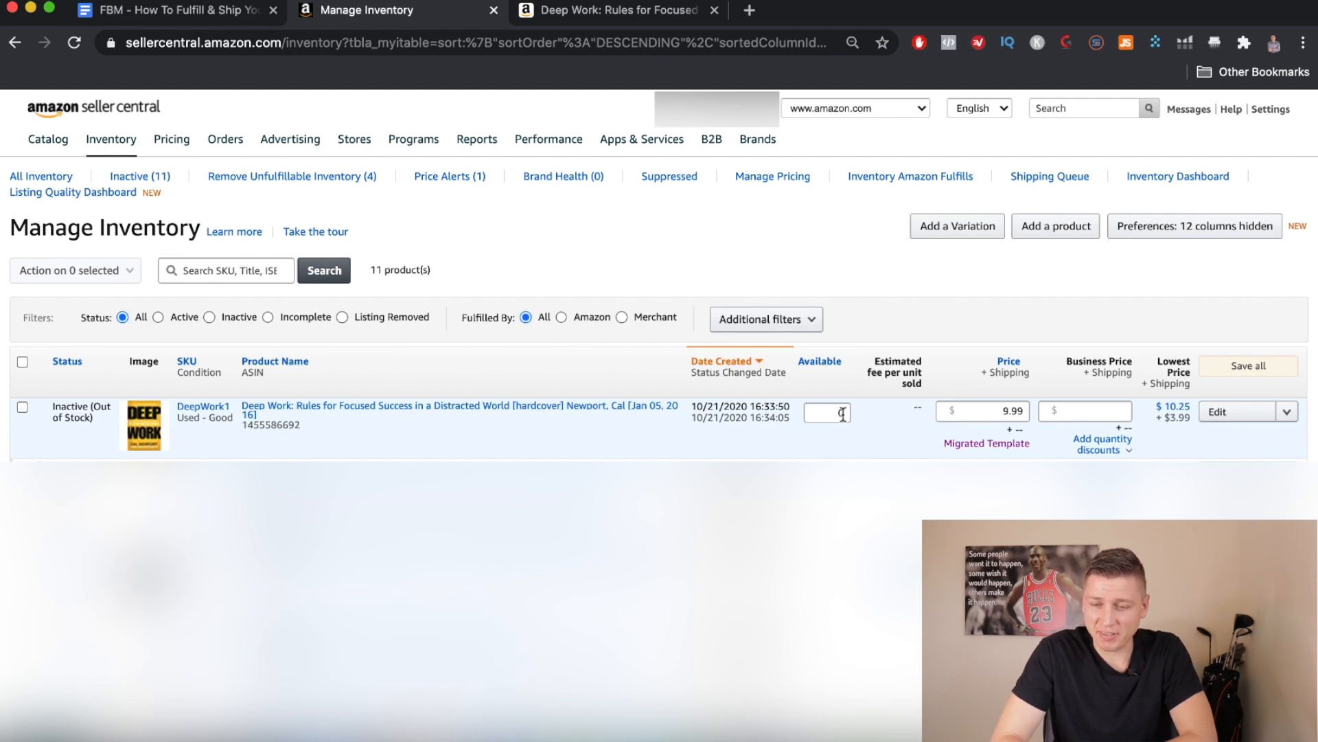
Open the account's Shipping Settings from the inventory page
text(0)
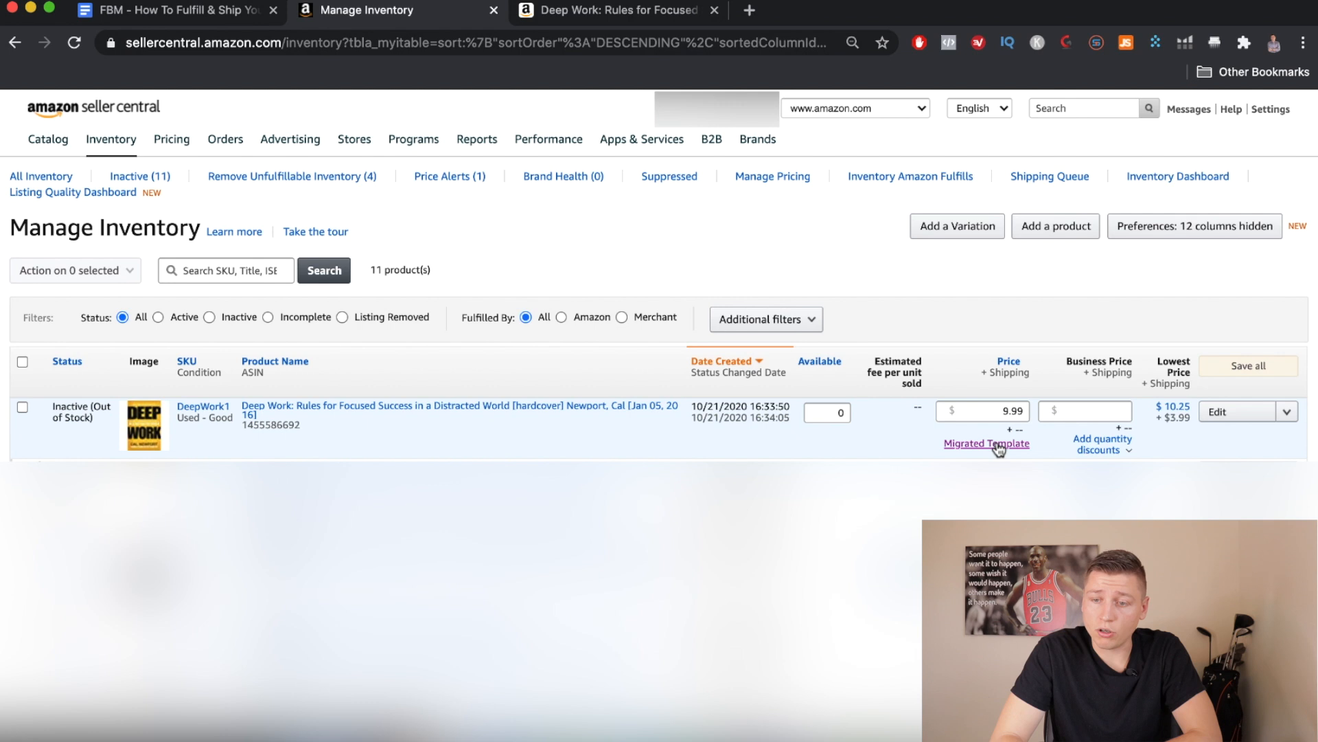
mouse_move(1271, 110)
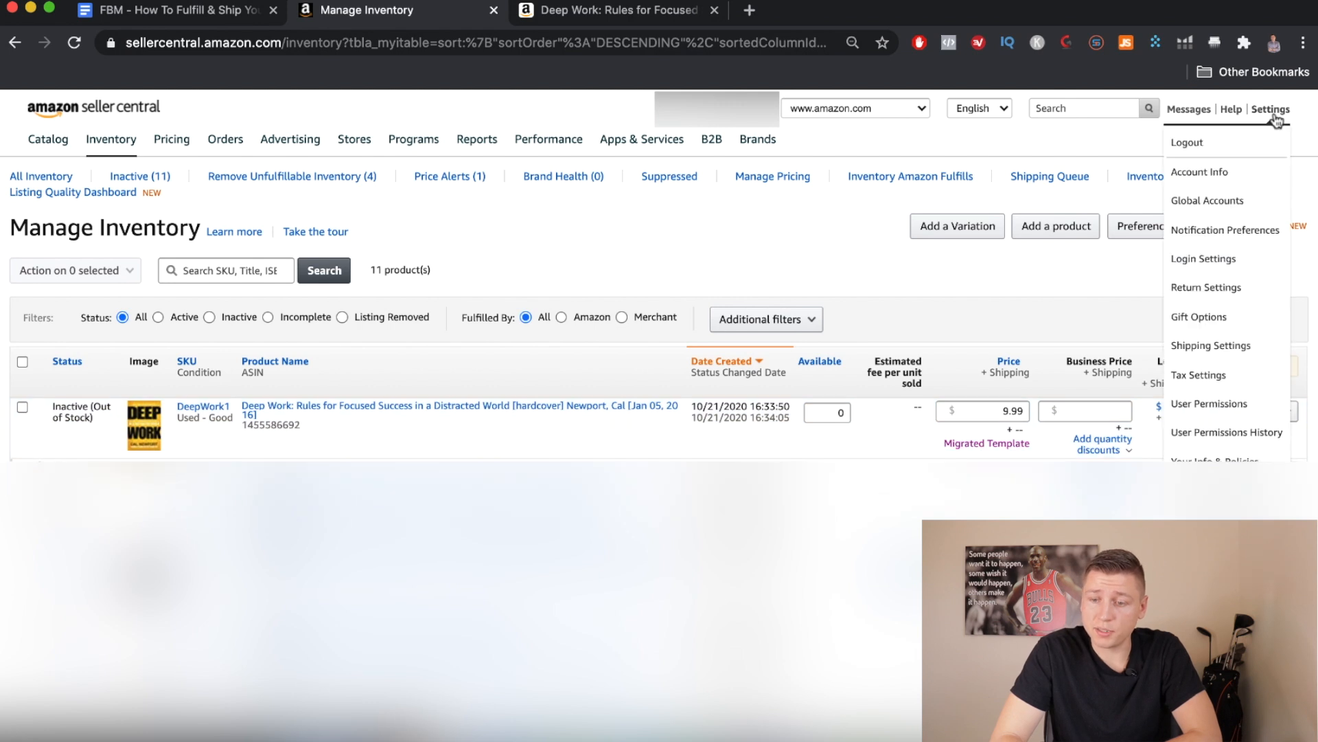
click(1226, 347)
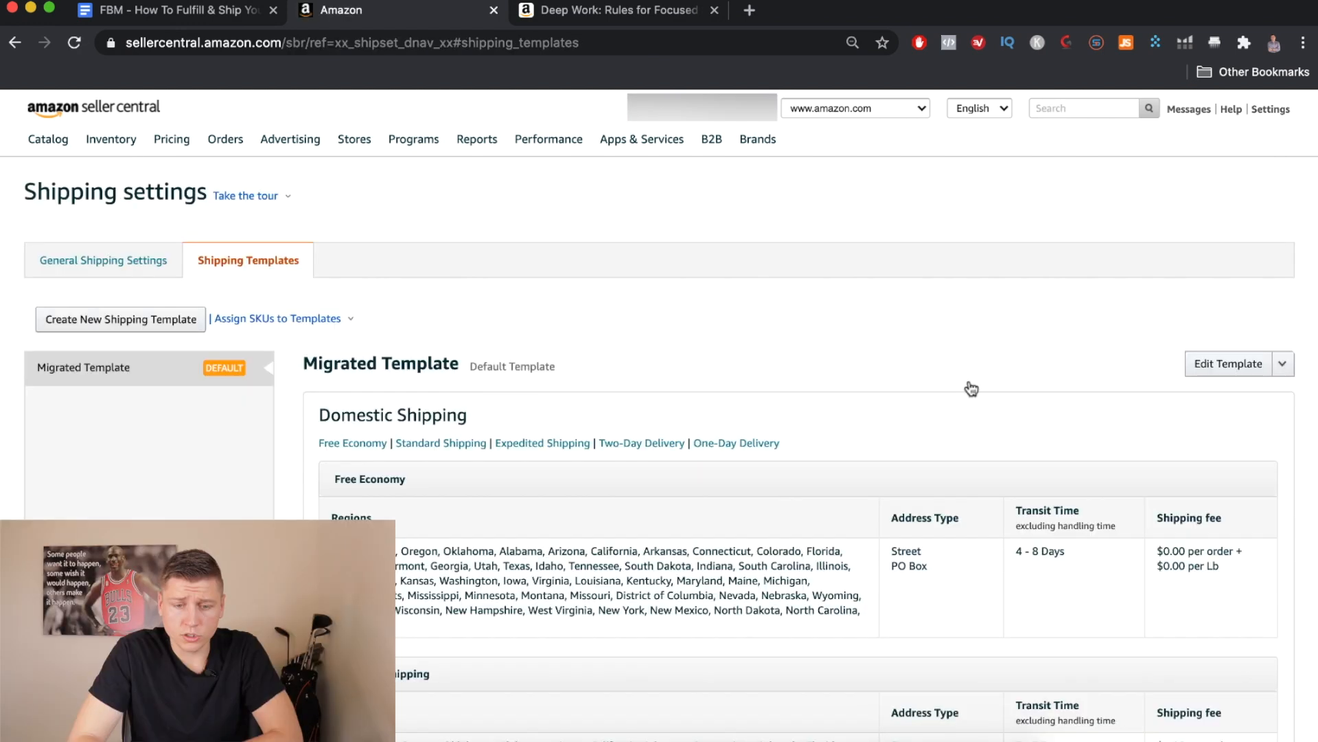
Examine the Migrated Template's domestic shipping options, regions, transit times and fees
scroll(971, 388, down, 3)
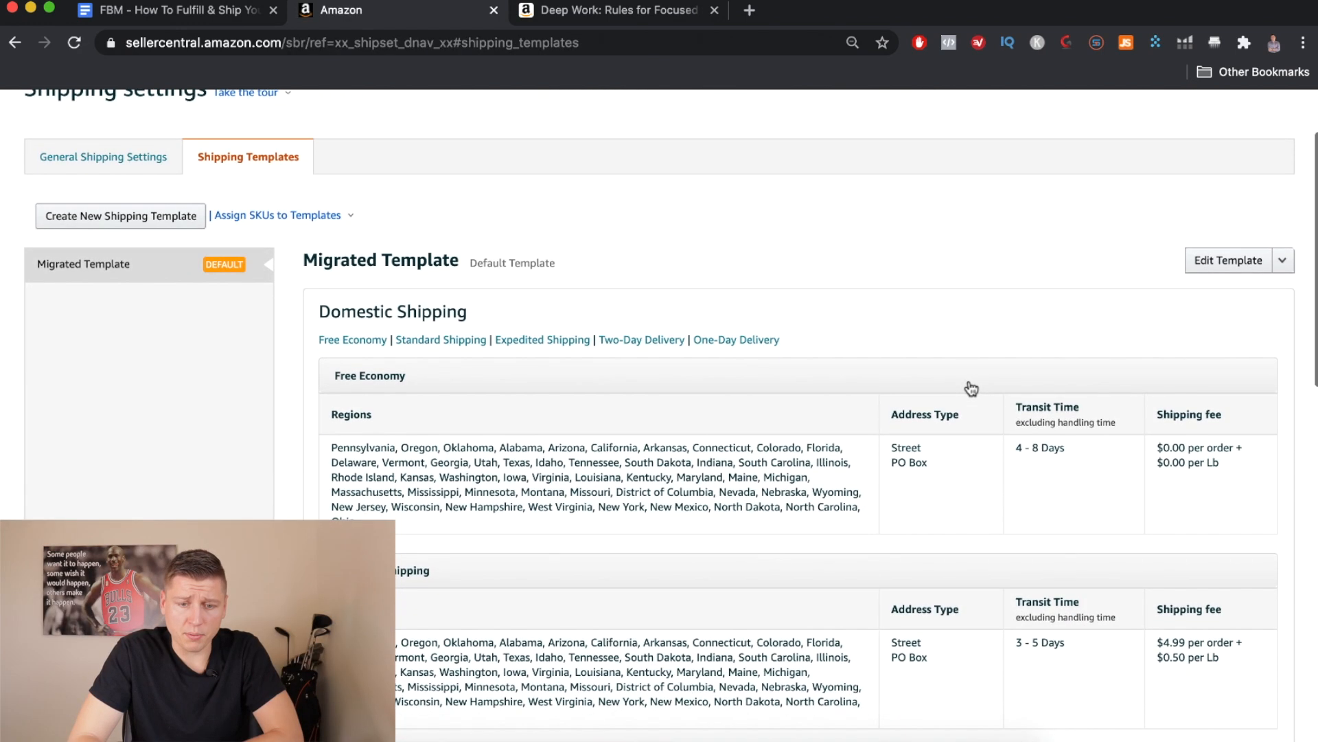
scroll(971, 388, up, 3)
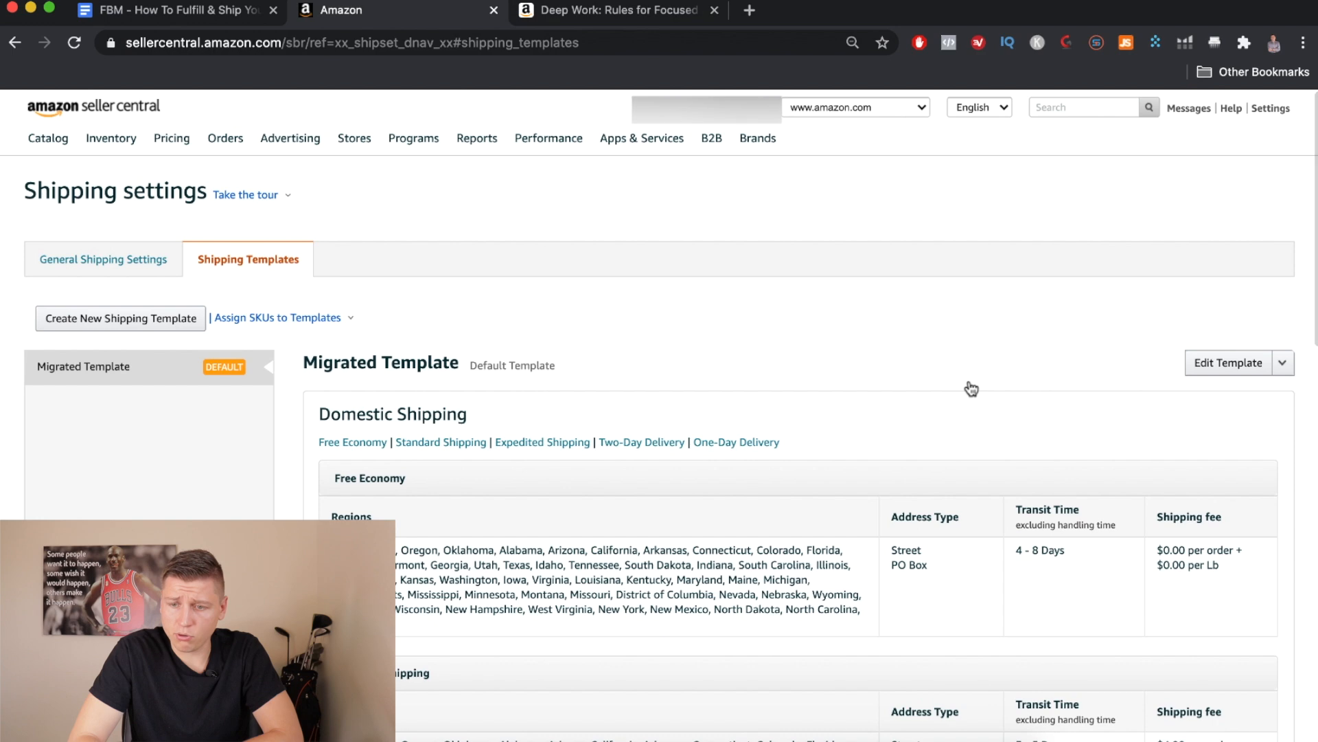
scroll(971, 389, down, 3)
scroll(970, 388, down, 2)
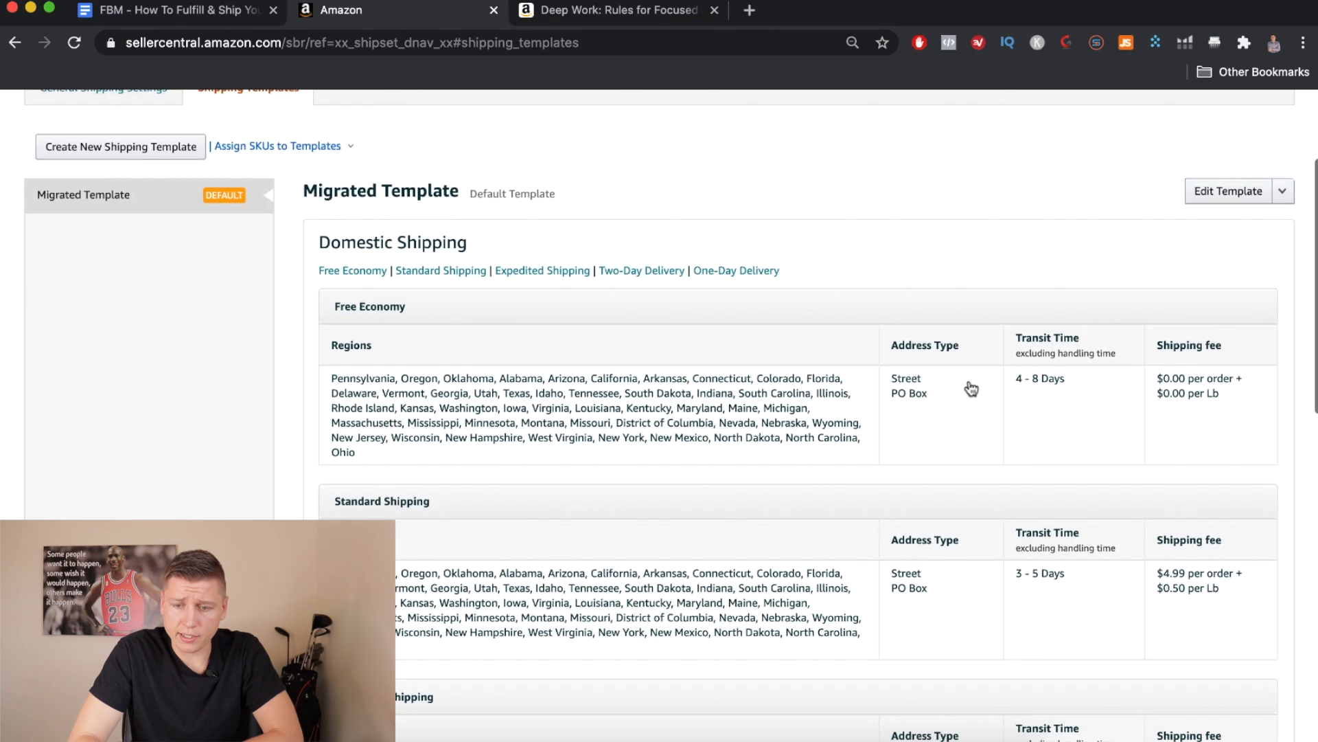
scroll(971, 389, down, 4)
scroll(971, 388, up, 5)
scroll(485, 325, up, 2)
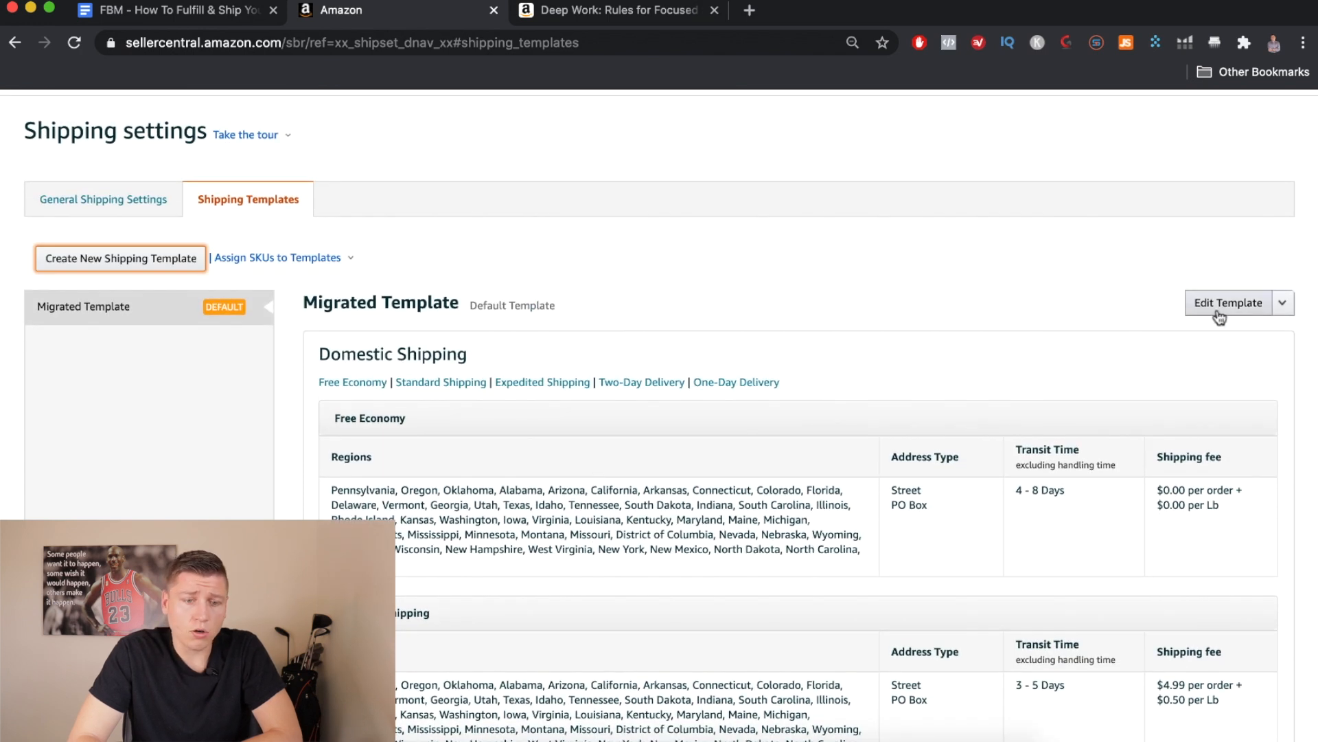
Create a new shipping template by copying the content of Migrated Template
click(135, 261)
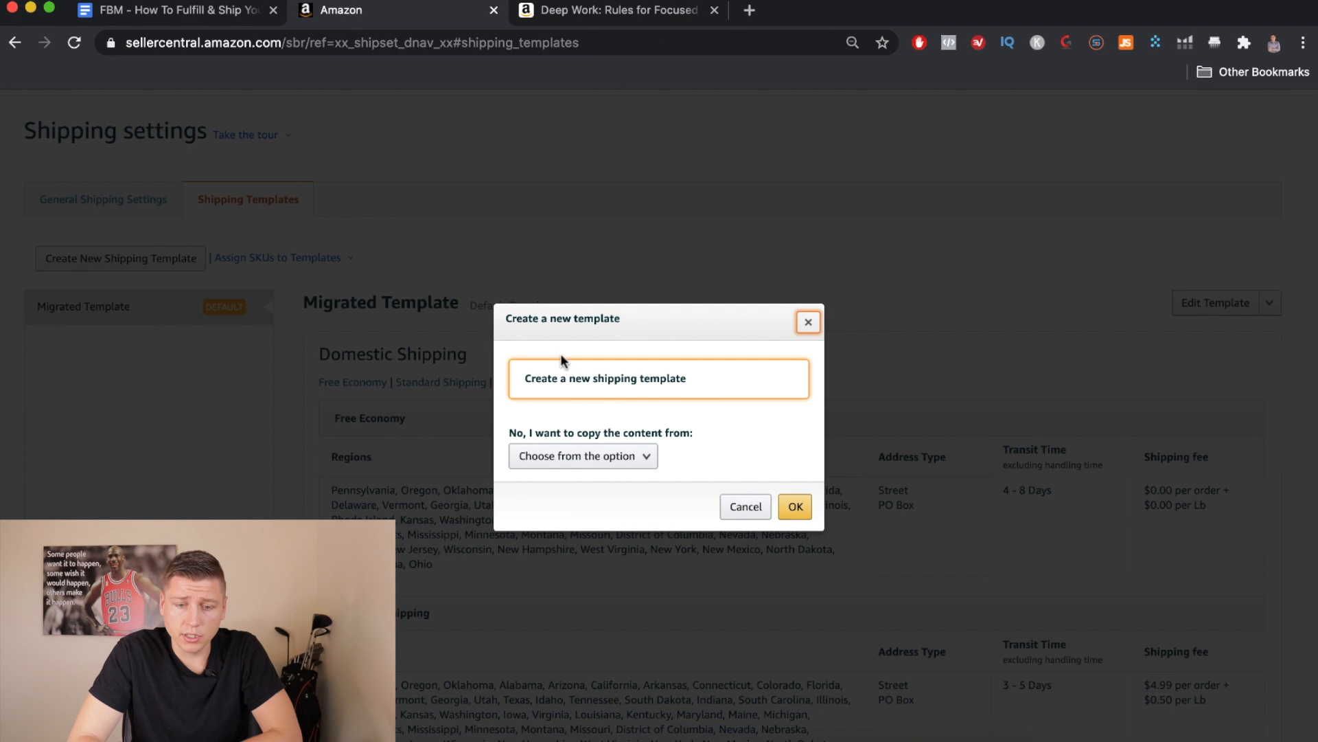
click(581, 457)
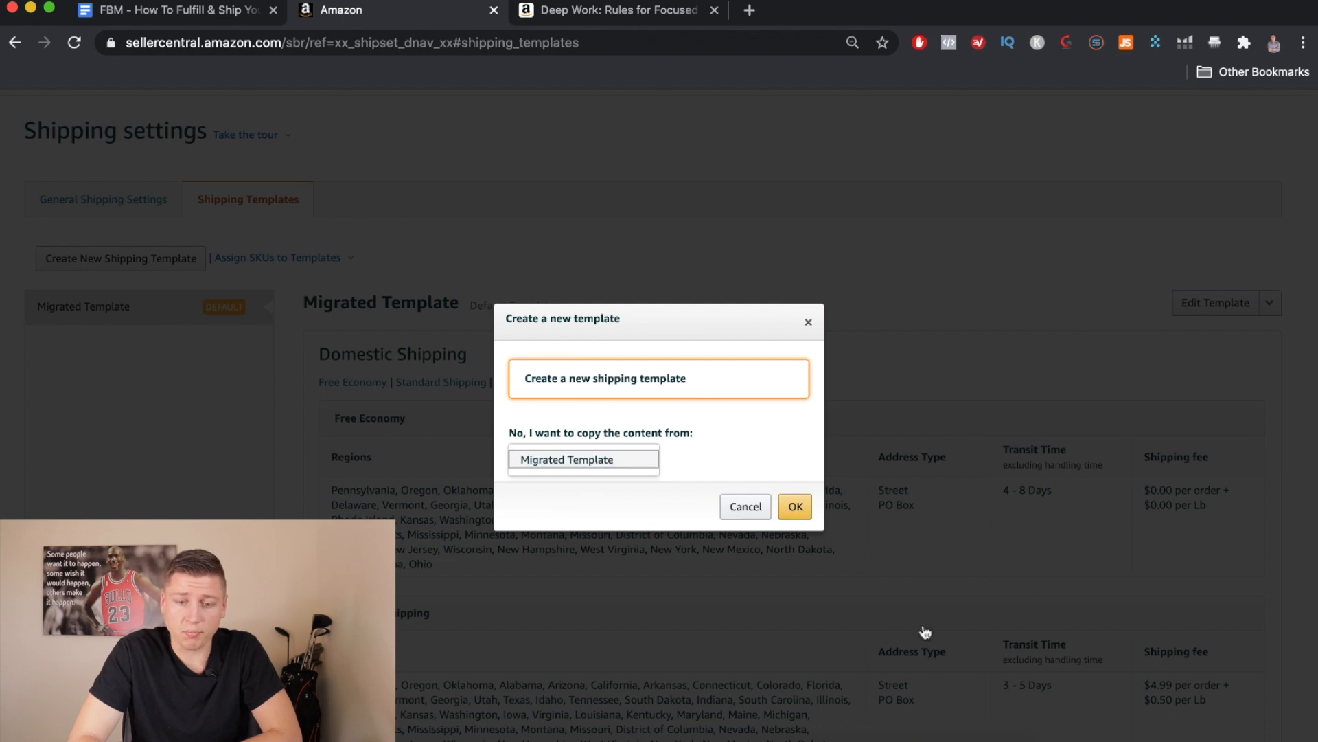
click(560, 467)
click(798, 505)
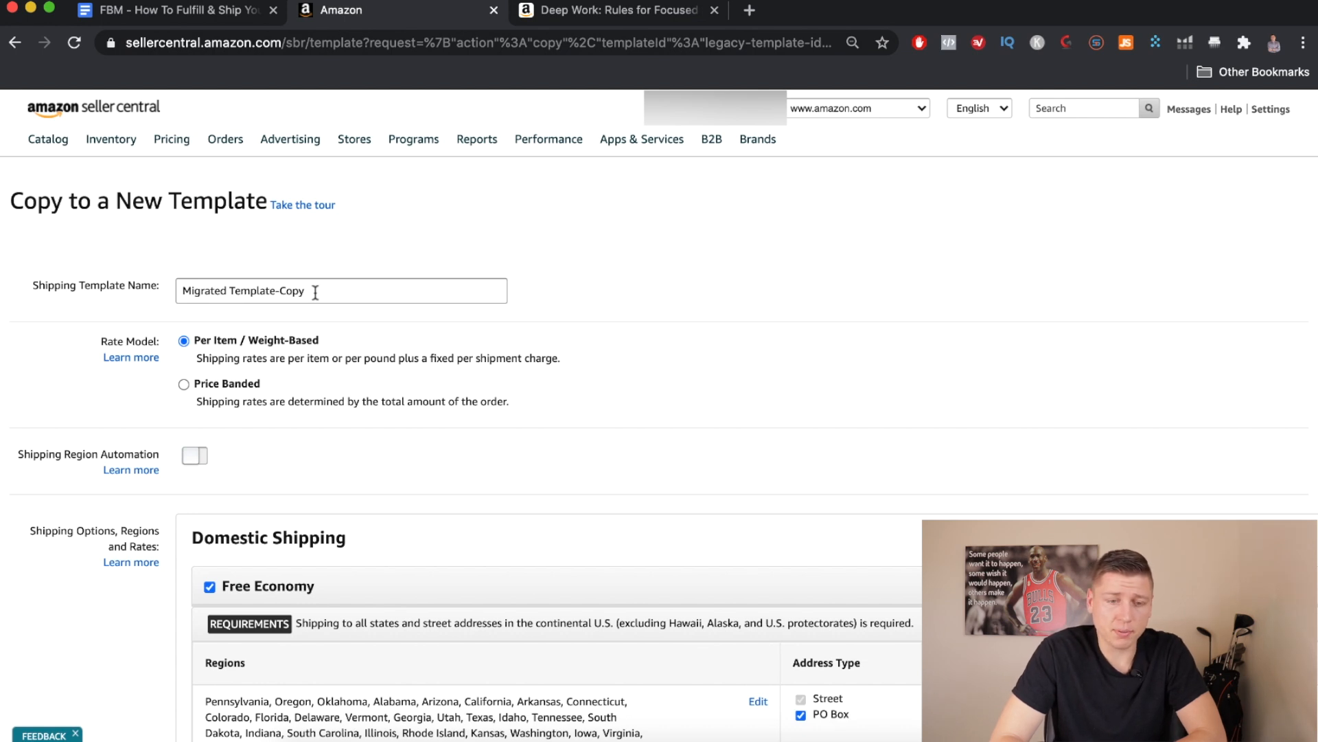
Name the copied shipping template Used Books
triple_click(315, 294)
key(BackSpace)
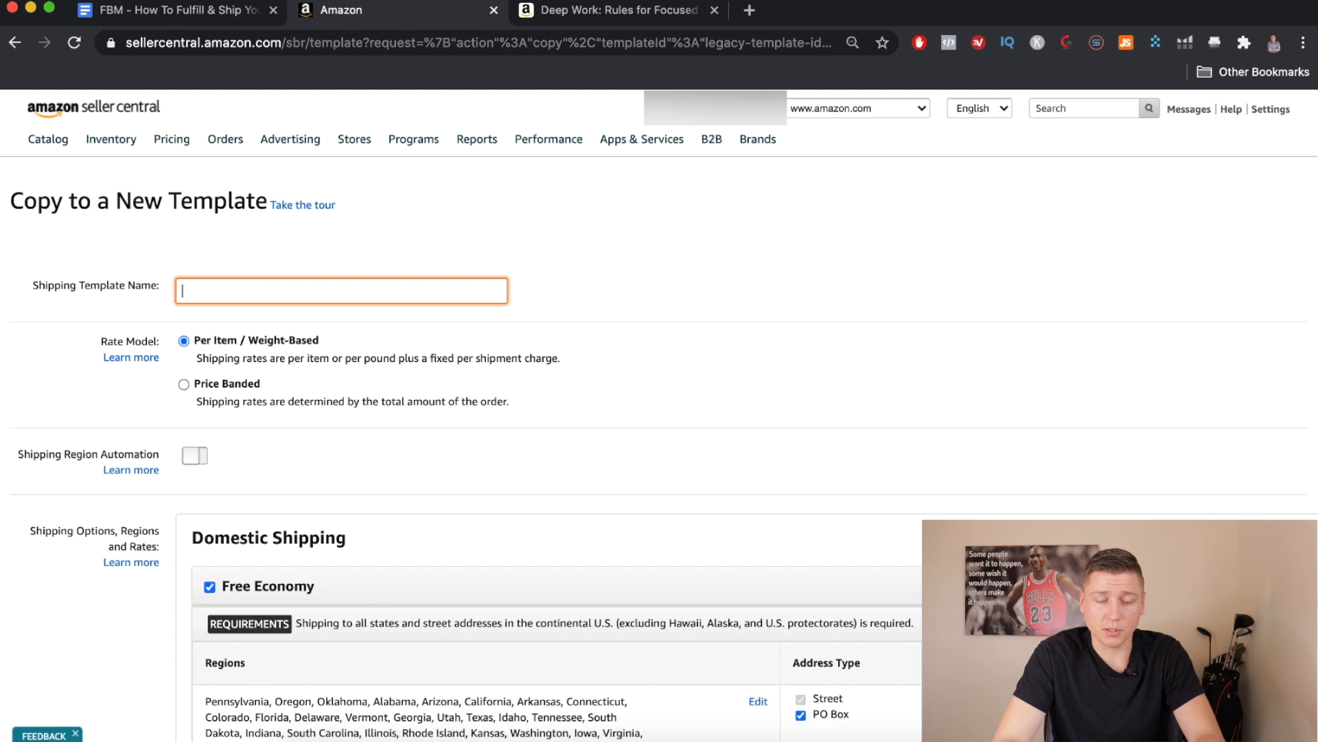
text(Books)
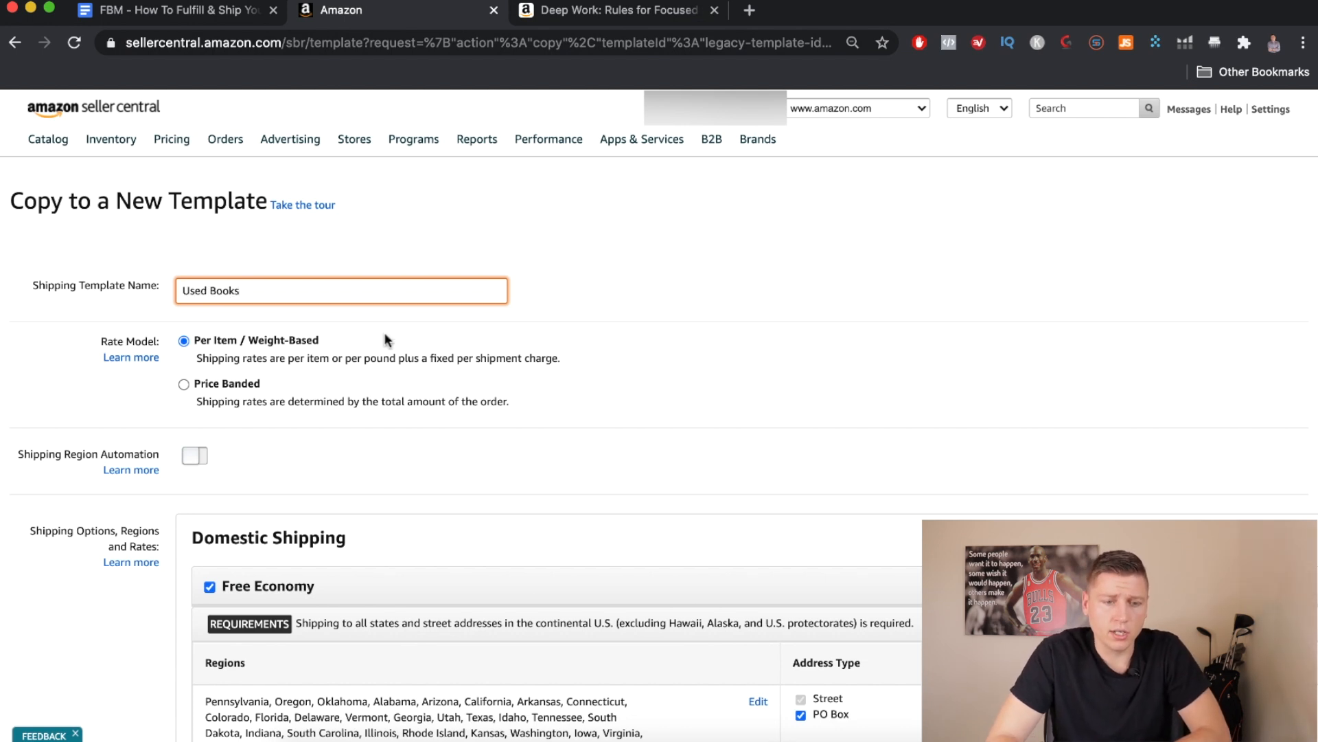
Review the Used Books template's Rate Model choices and its Shipping Region Automation setting
scroll(377, 316, down, 2)
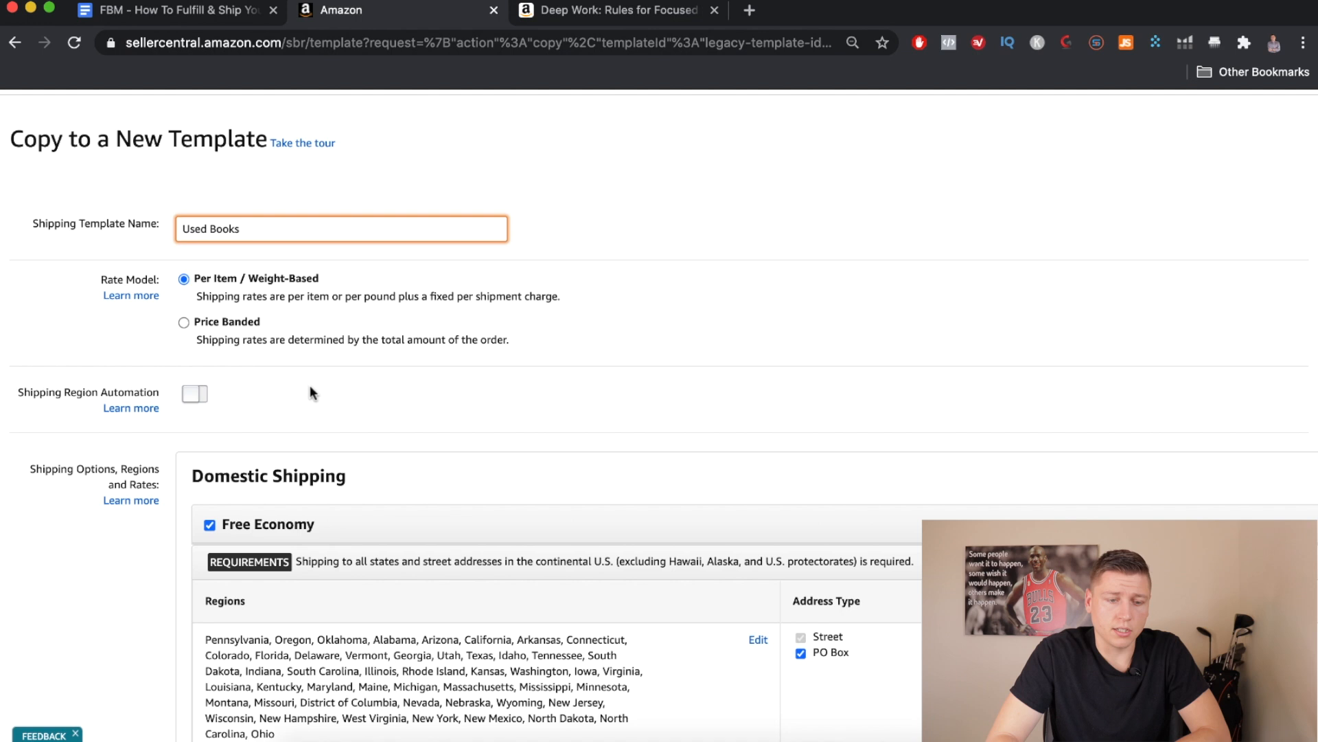
scroll(310, 391, down, 1)
scroll(311, 387, up, 1)
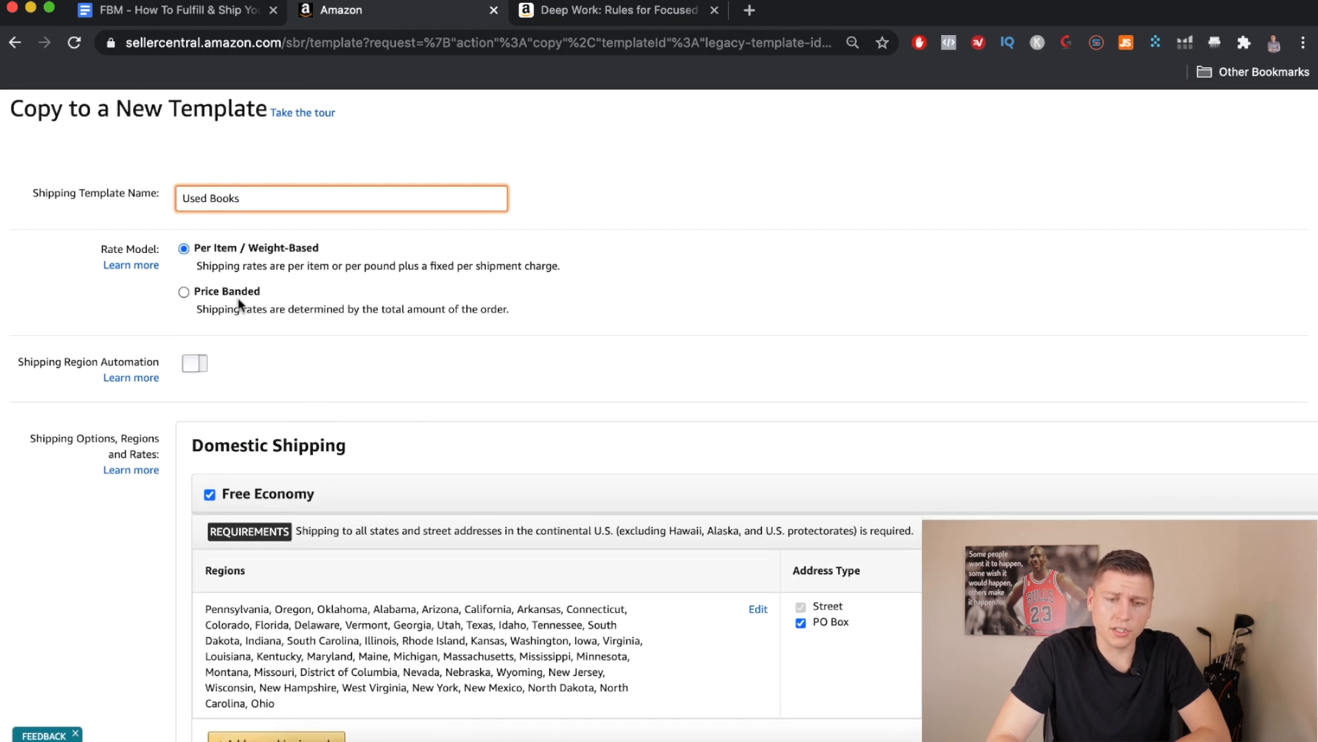
scroll(263, 381, down, 1)
scroll(263, 381, up, 1)
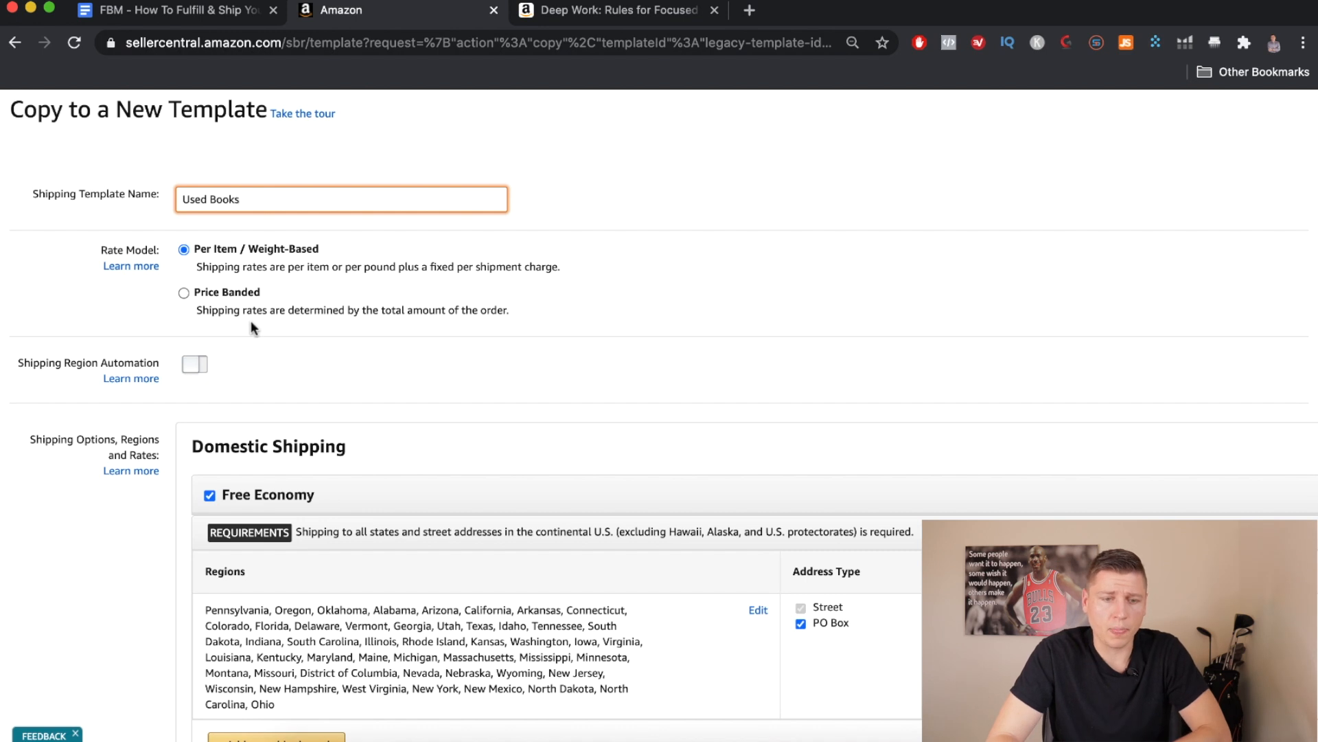
scroll(250, 320, down, 1)
scroll(206, 247, up, 2)
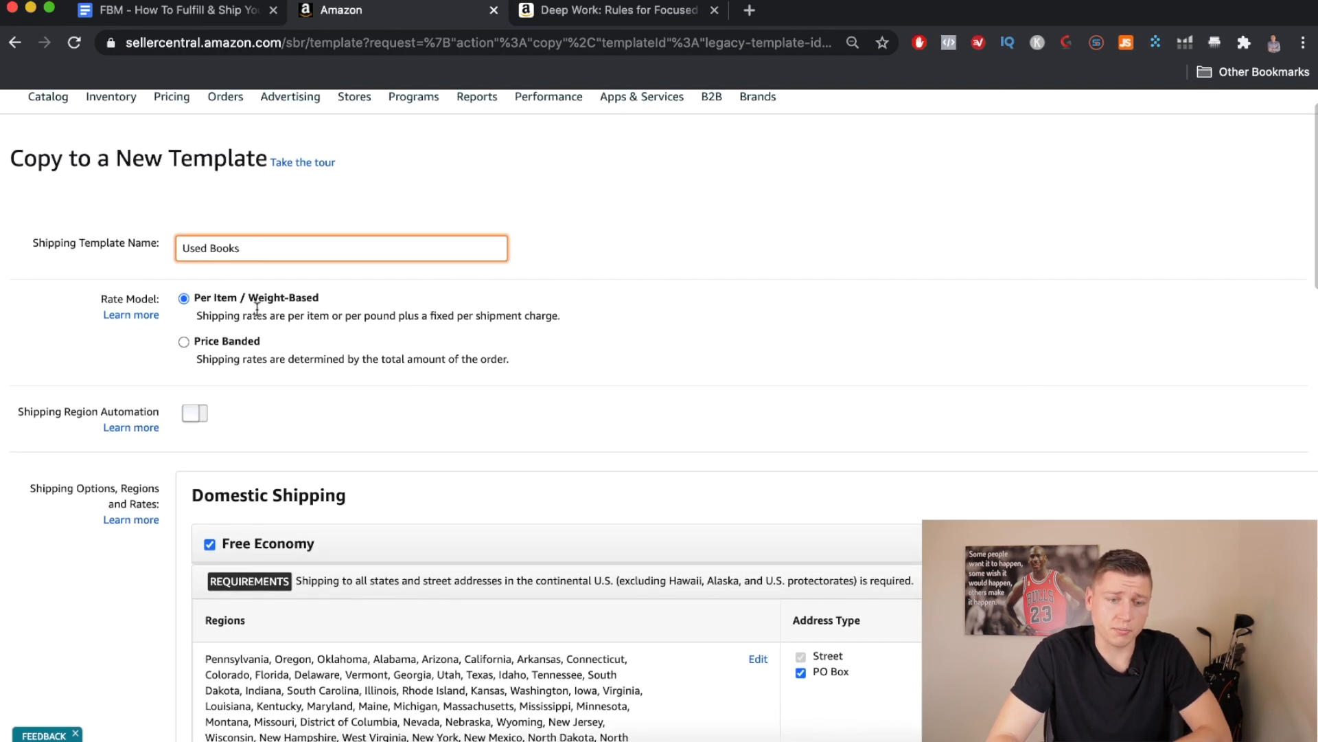
scroll(257, 309, down, 3)
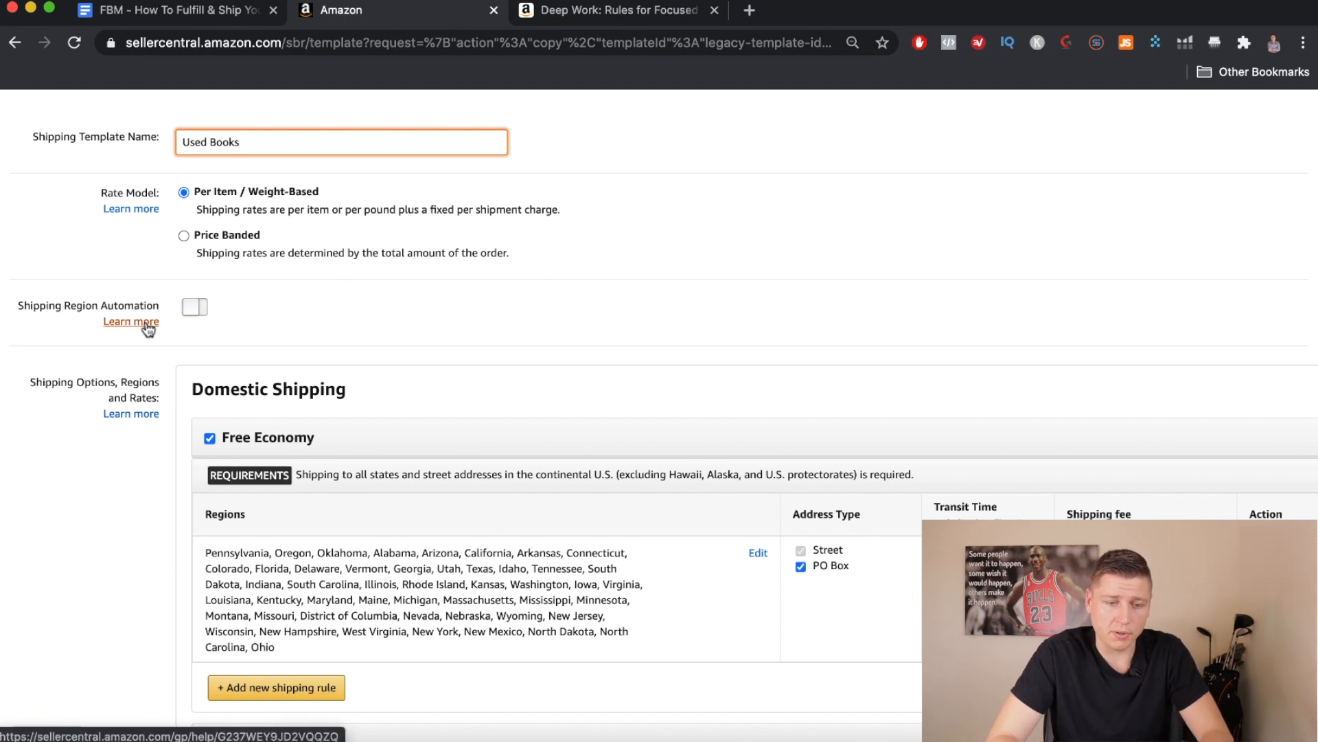
click(243, 263)
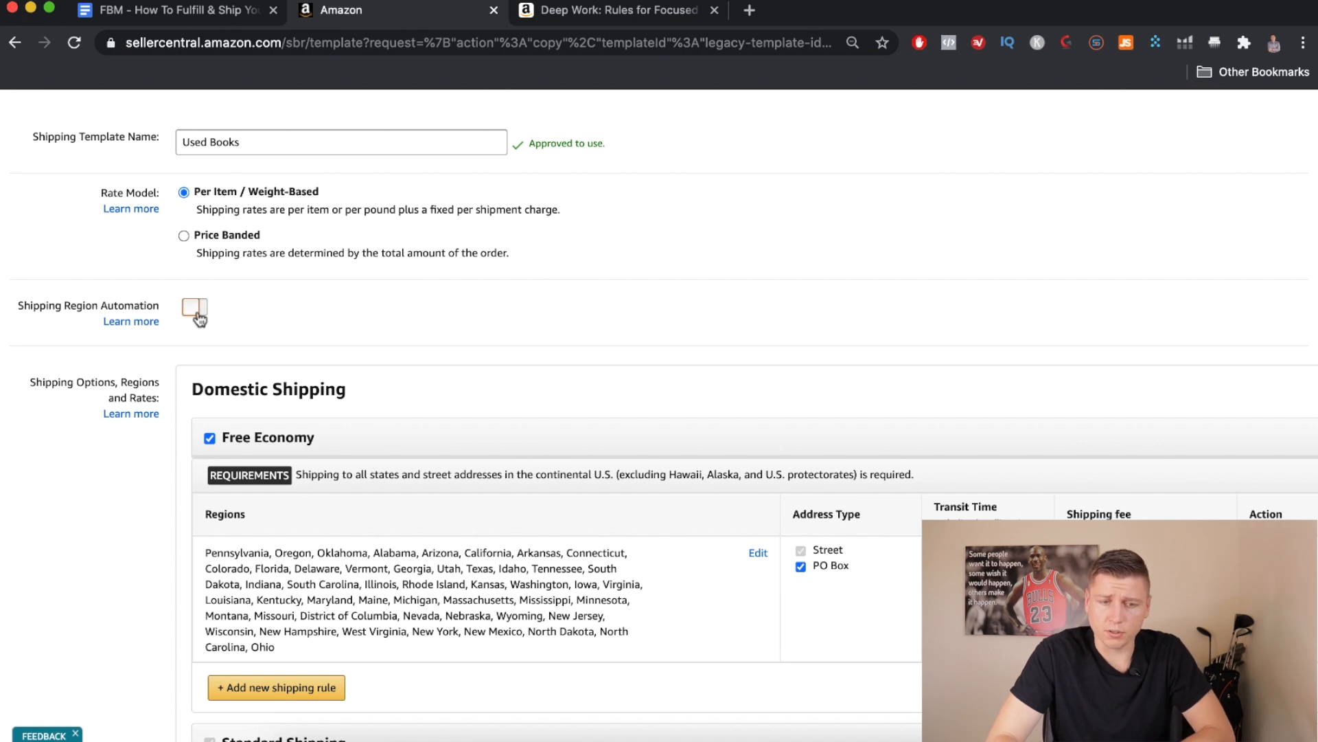
Examine the requirements and listed states of the Free Economy option under Domestic Shipping
scroll(364, 333, down, 2)
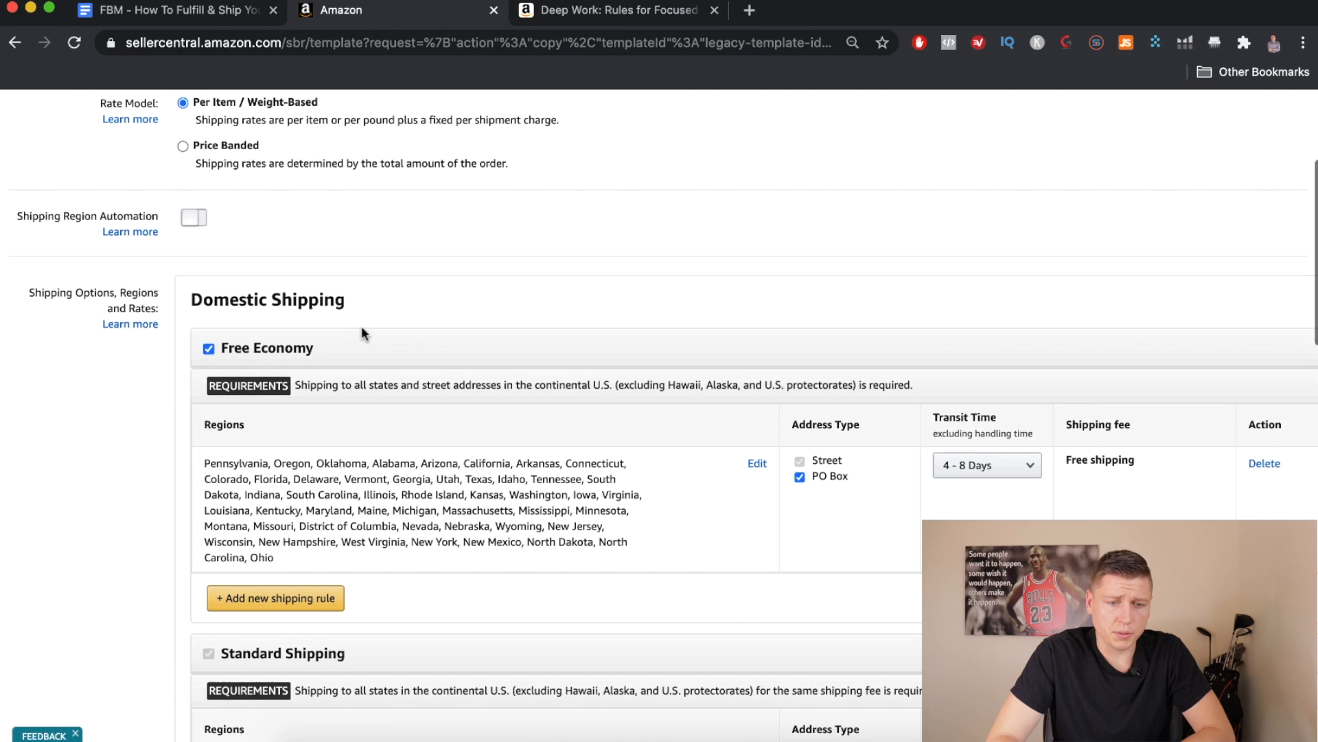
scroll(363, 334, down, 1)
scroll(318, 363, down, 2)
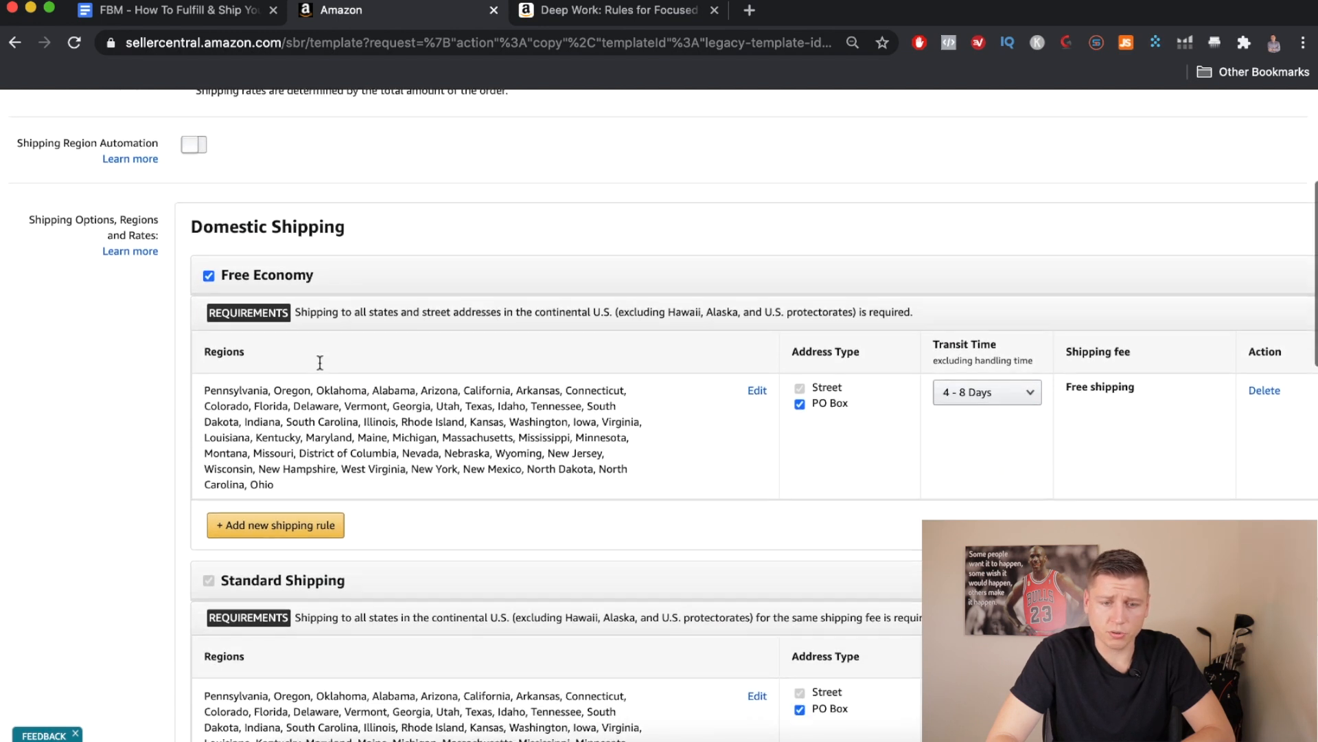
scroll(319, 360, down, 1)
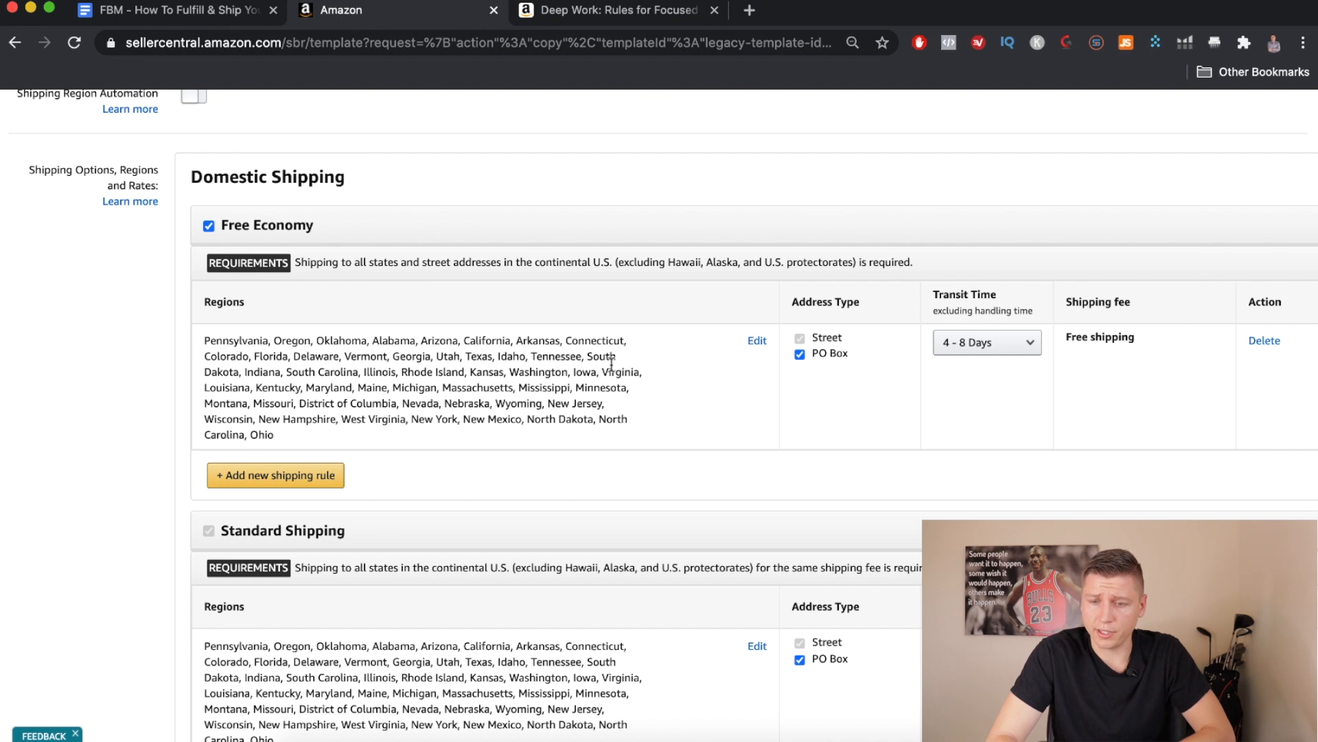
scroll(604, 371, down, 1)
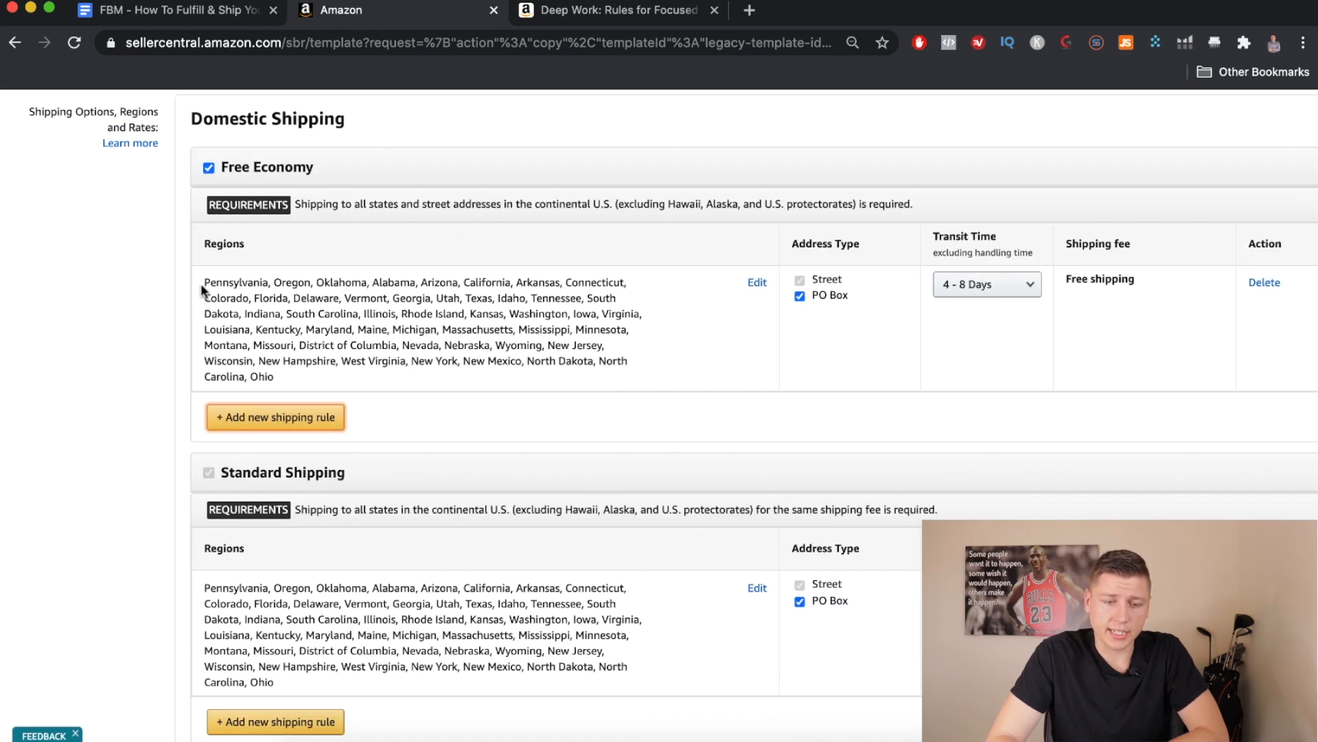
triple_click(396, 382)
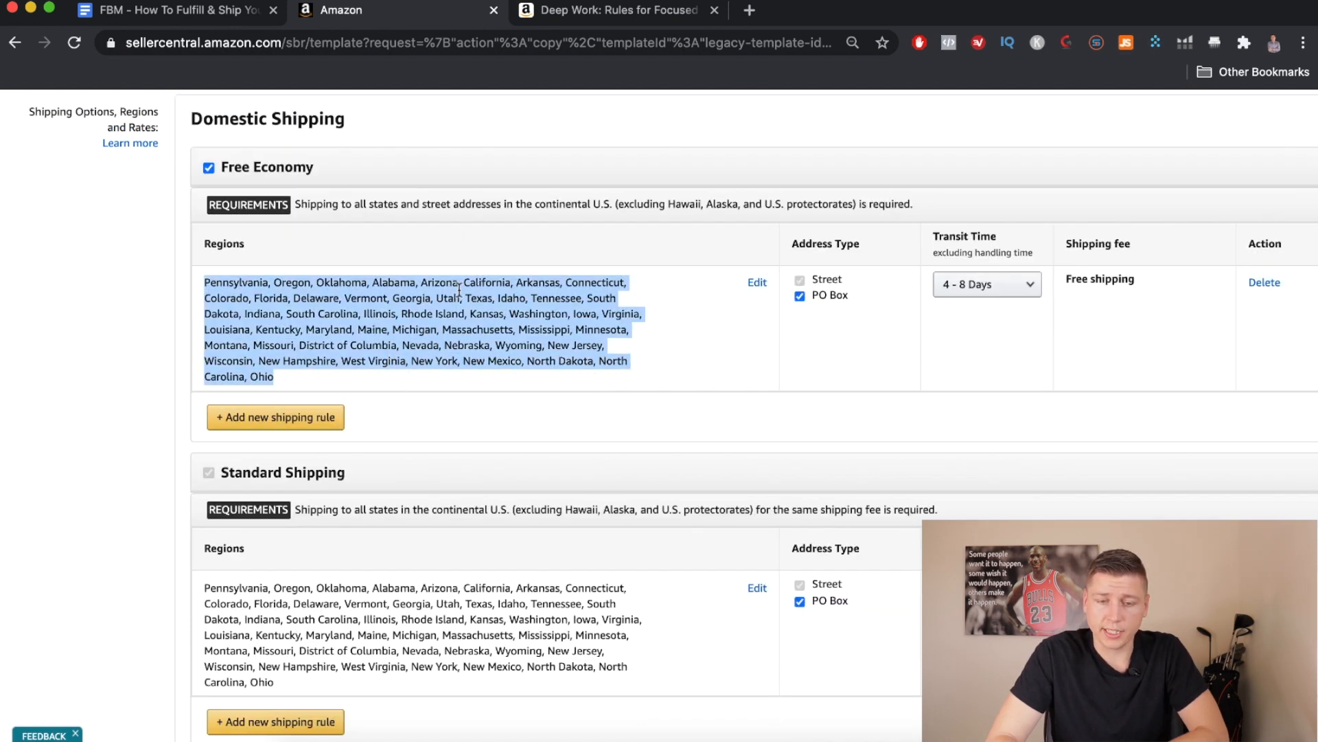
click(446, 316)
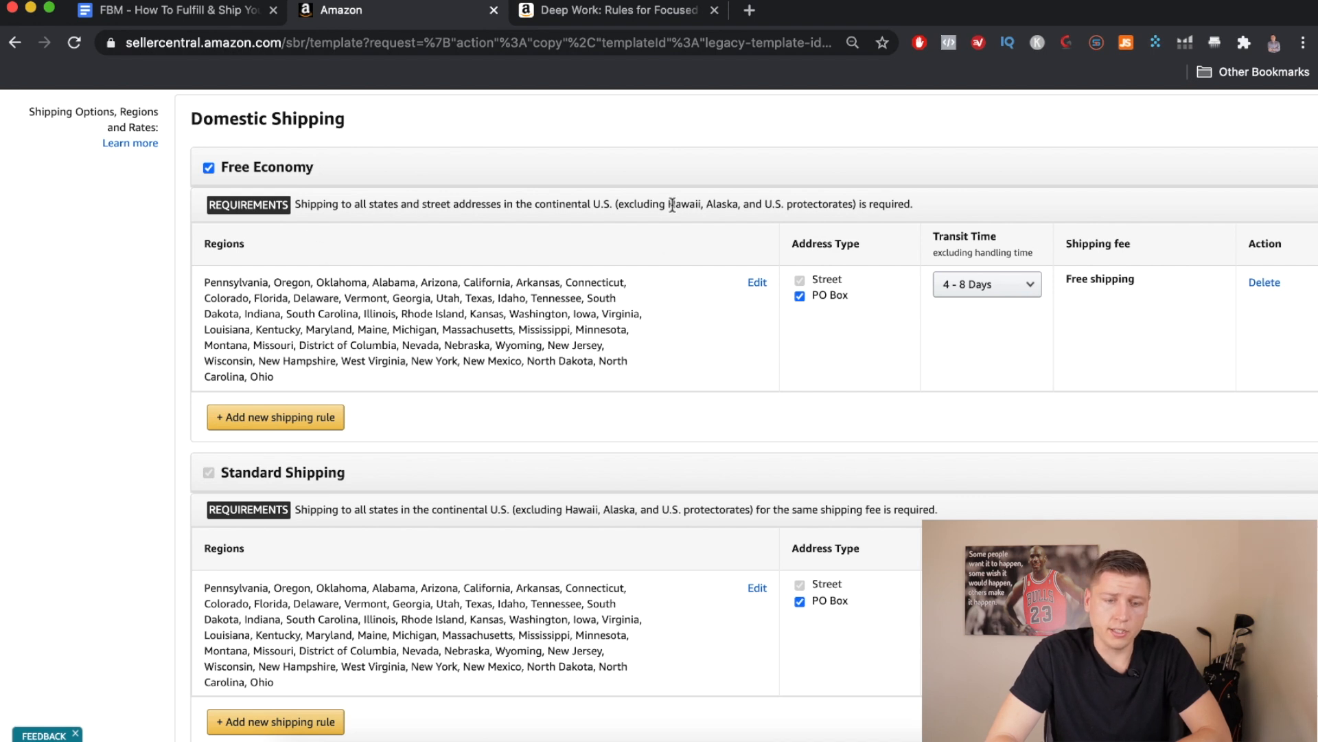
Start a new Free Economy shipping rule and select Hawaii, Alaska and Puerto Rico as deliverable regions
click(289, 422)
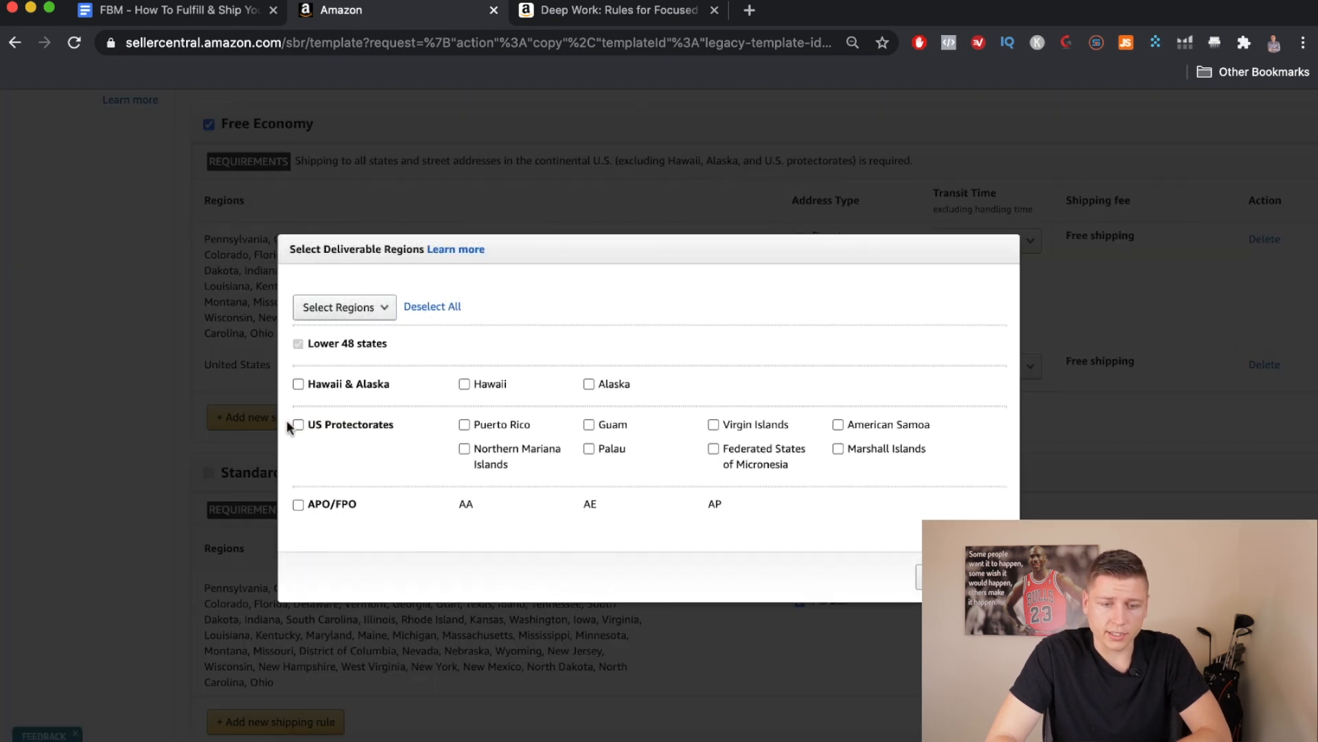
click(298, 384)
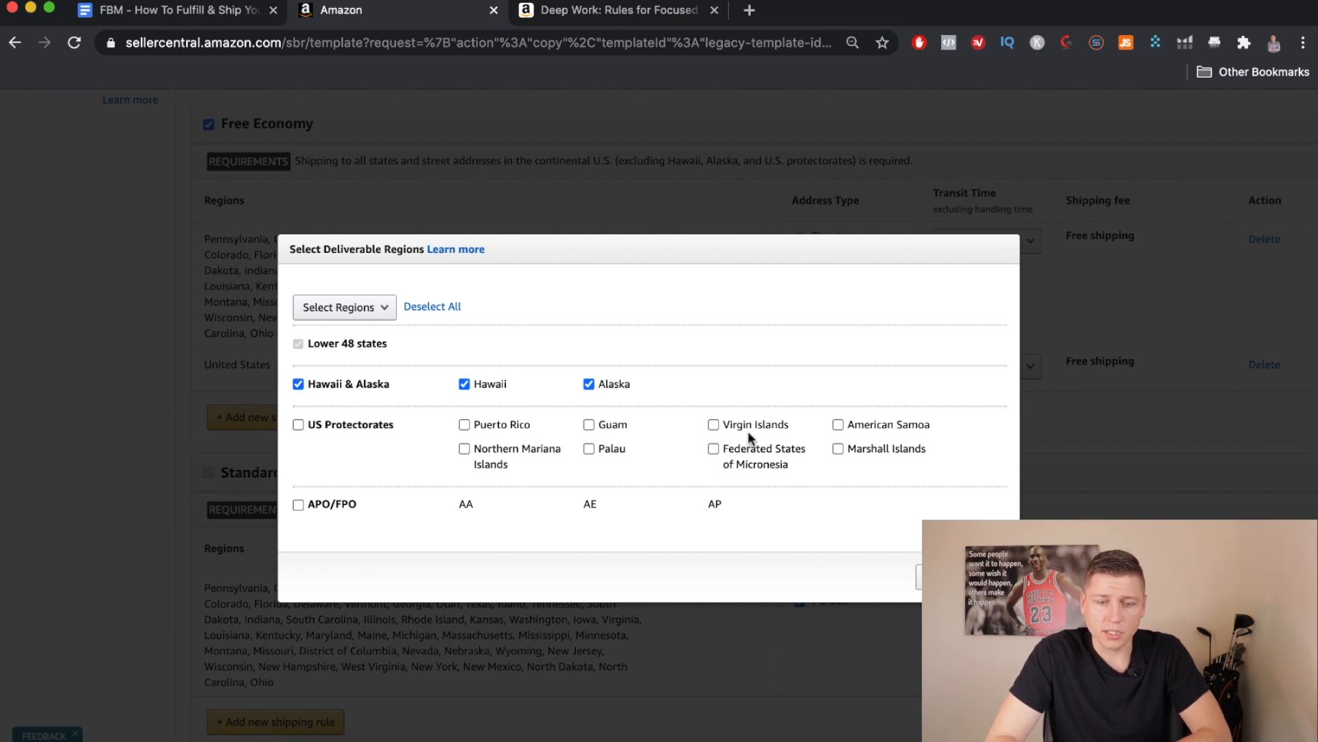
click(298, 424)
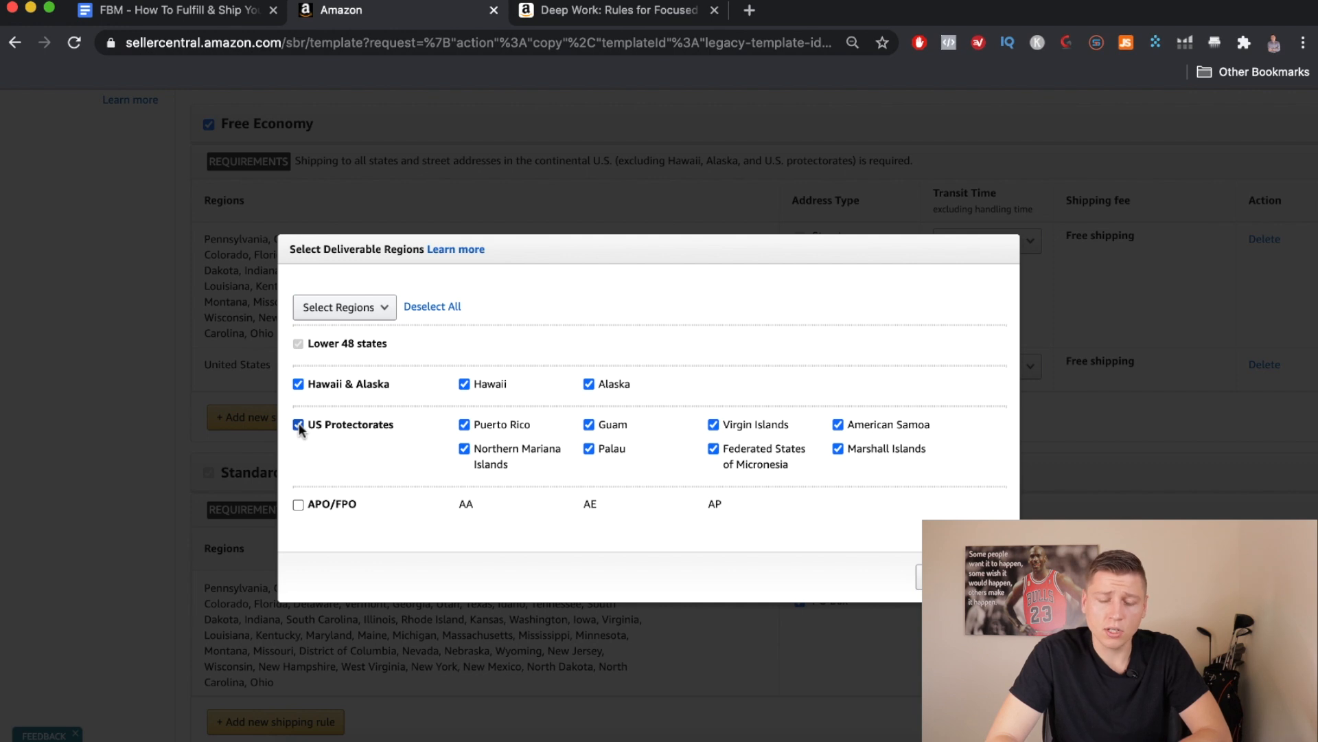
click(298, 424)
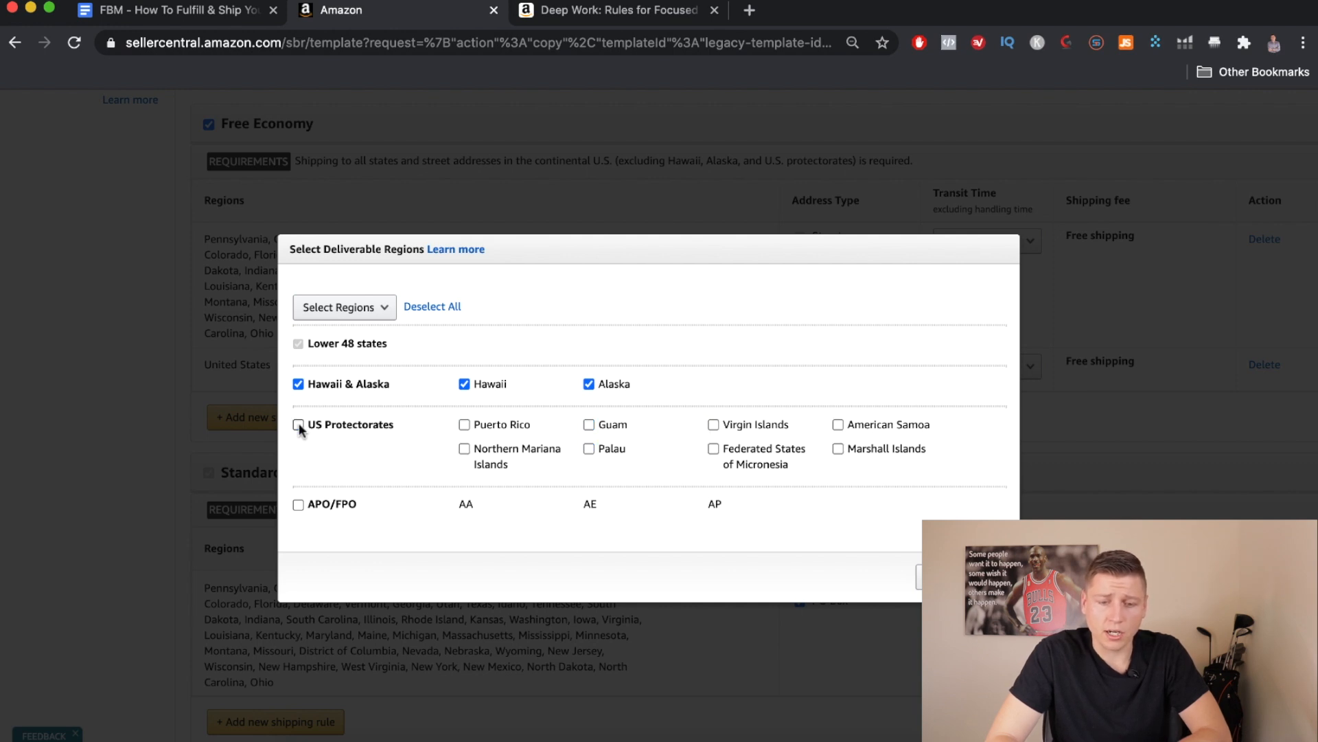
click(464, 425)
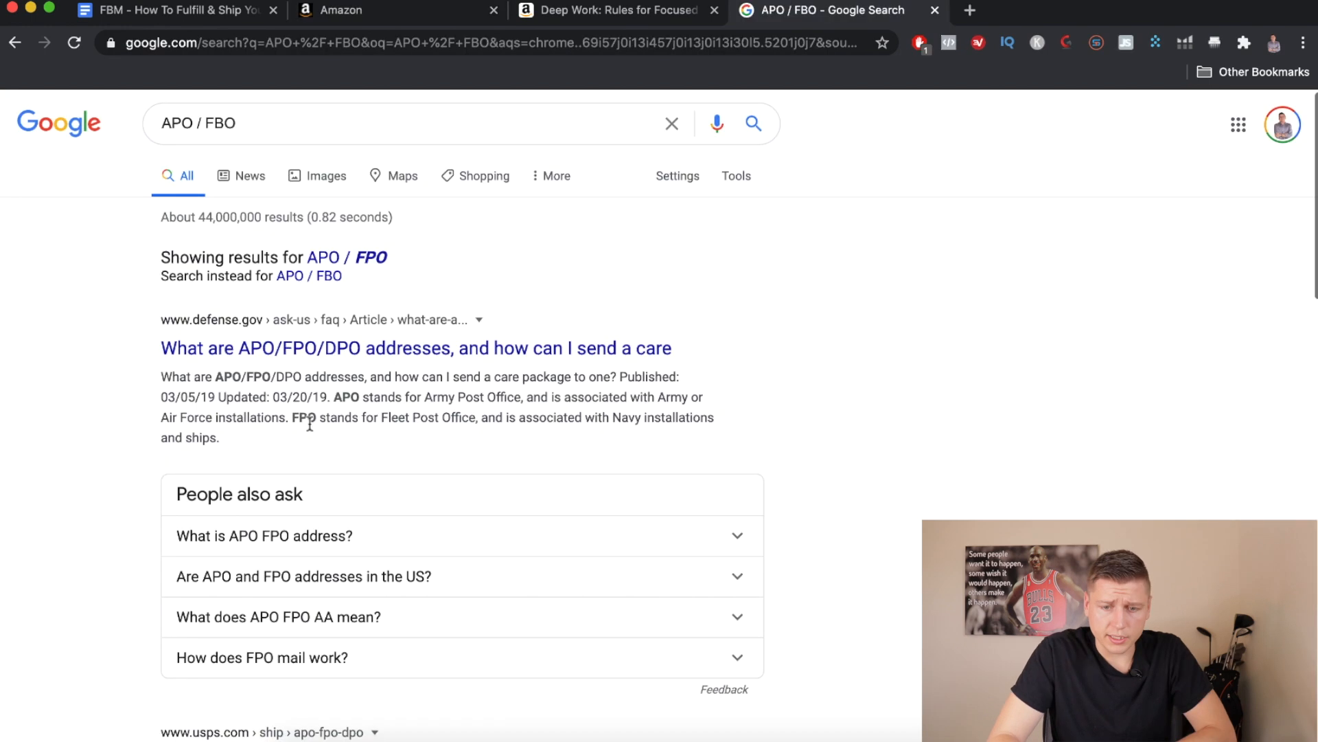
Read the Google results for APO / FBO to learn what these military addresses are
scroll(309, 421, down, 1)
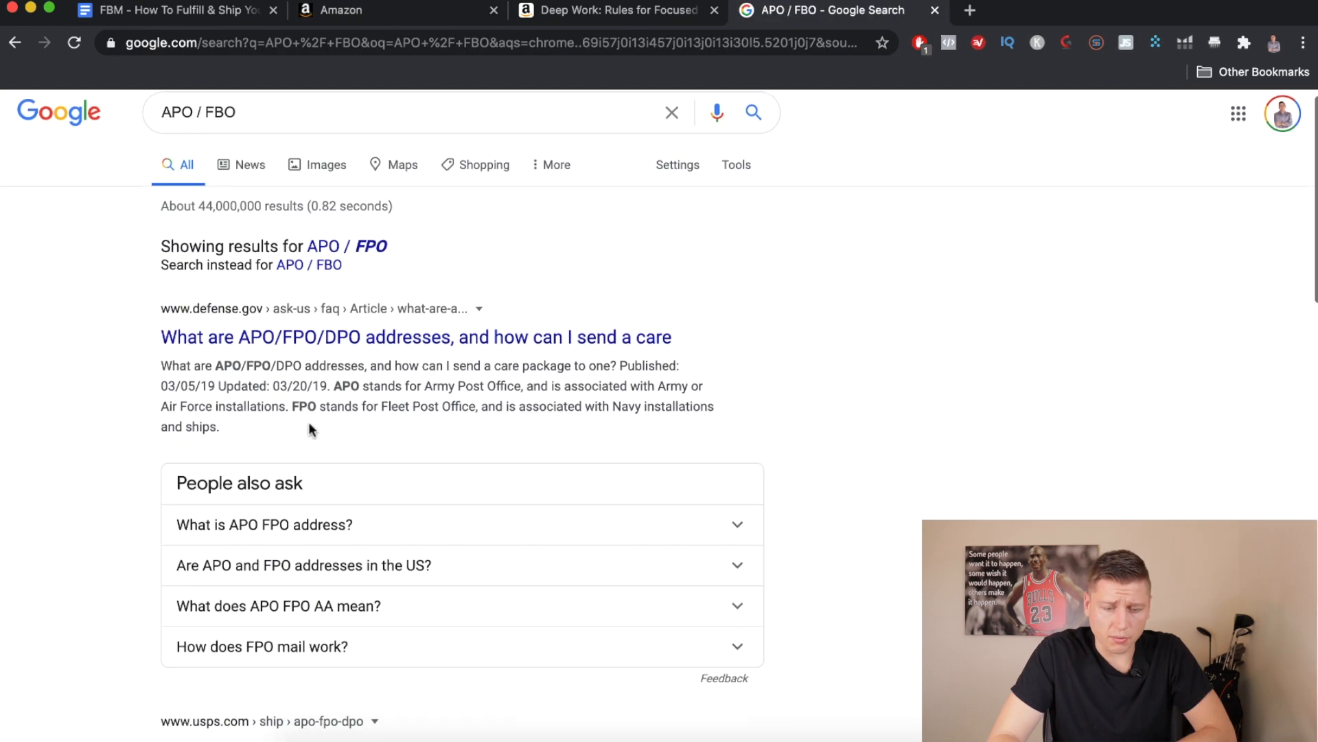
scroll(393, 410, down, 2)
scroll(393, 412, down, 3)
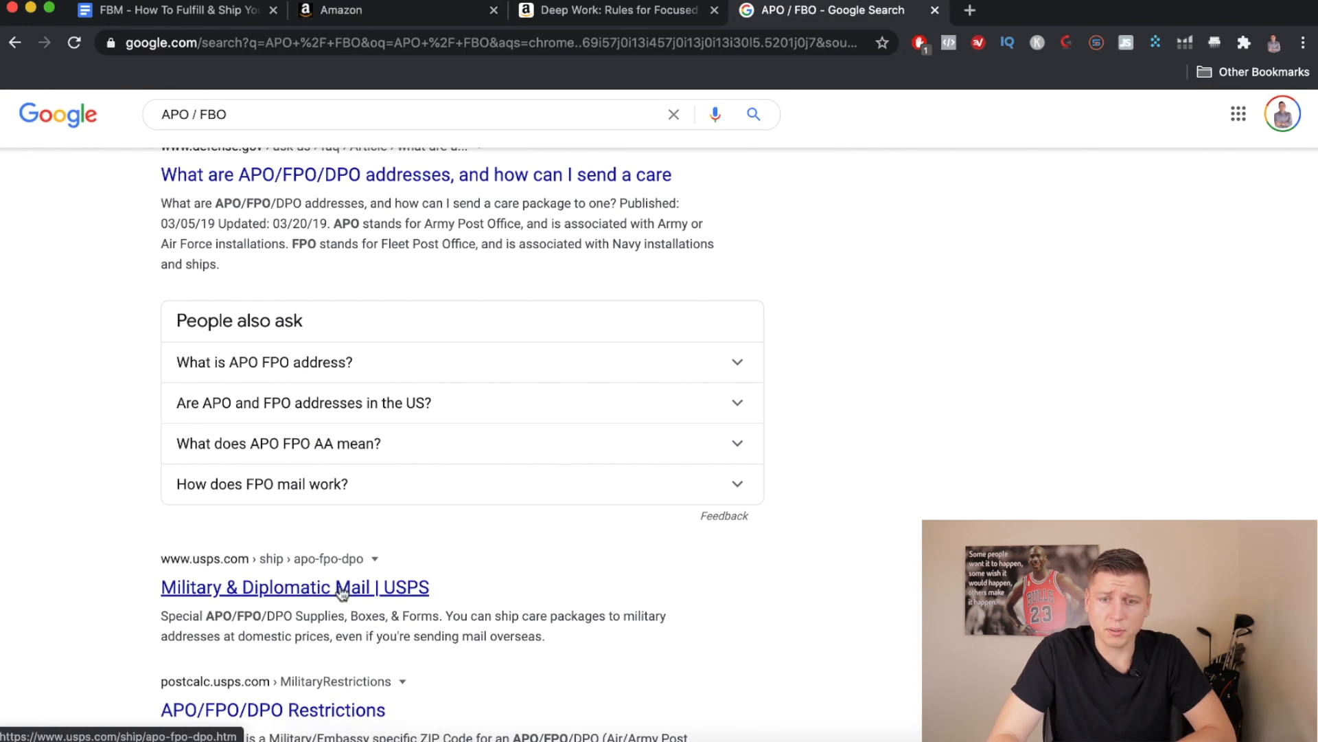
Return to Seller Central and apply the selected regions to the new Free Economy rule
click(386, 18)
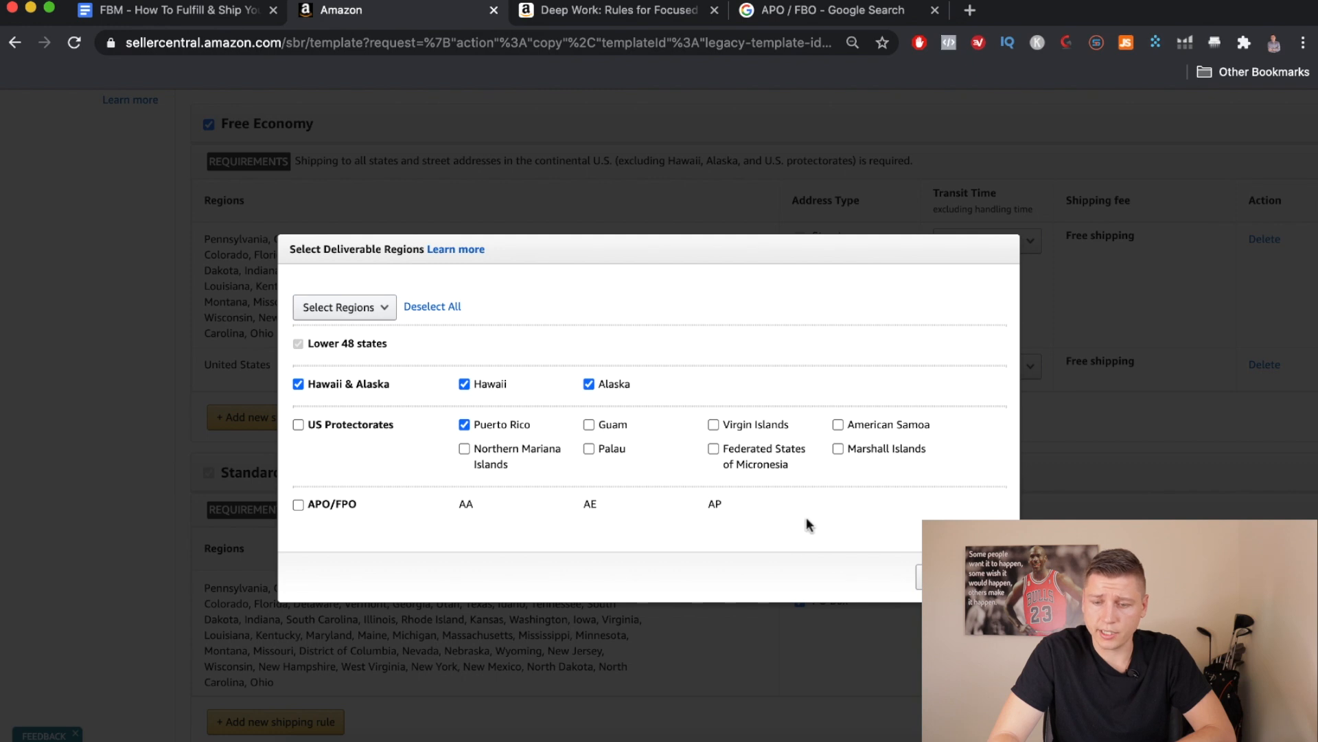
click(989, 577)
scroll(465, 431, down, 1)
scroll(465, 431, up, 1)
scroll(465, 429, up, 1)
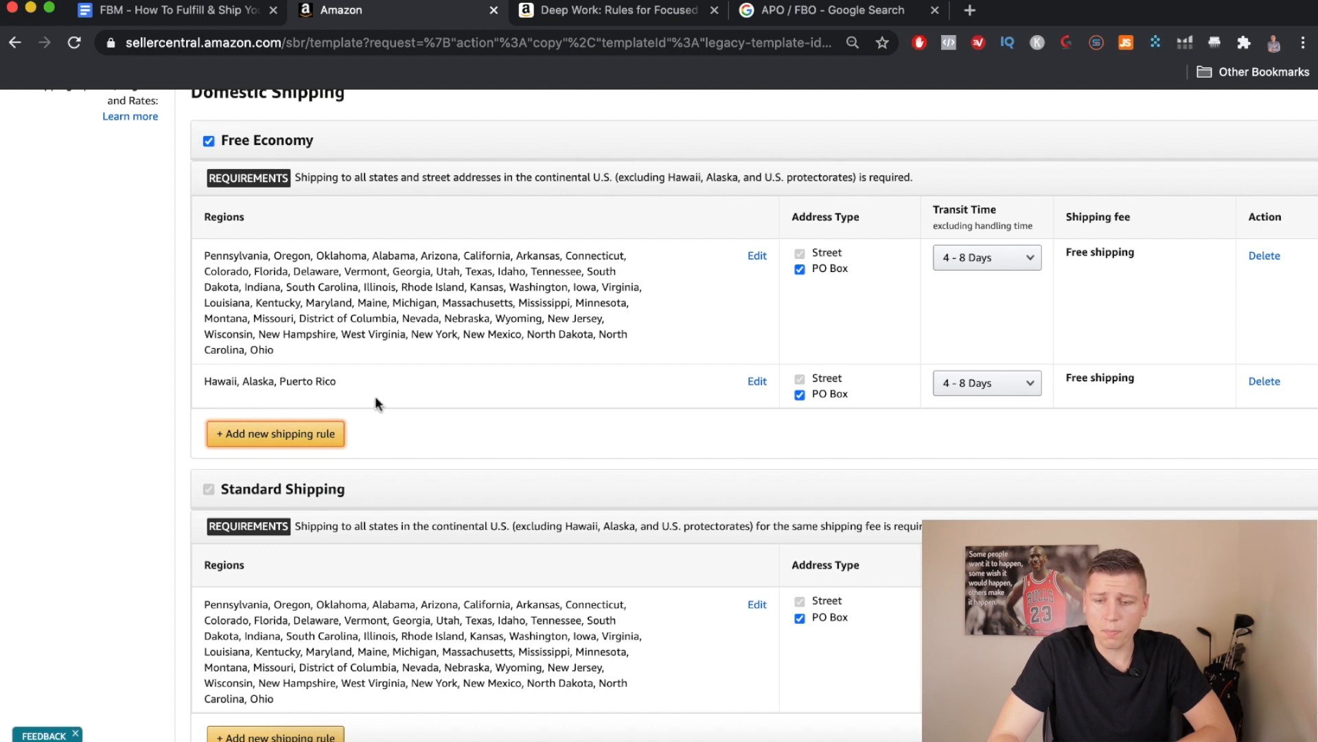
Under Free Economy, keep 4 - 8 Days transit for the continental states and set the Hawaii, Alaska and Puerto Rico rule to 5 - 10 Days
scroll(412, 401, up, 2)
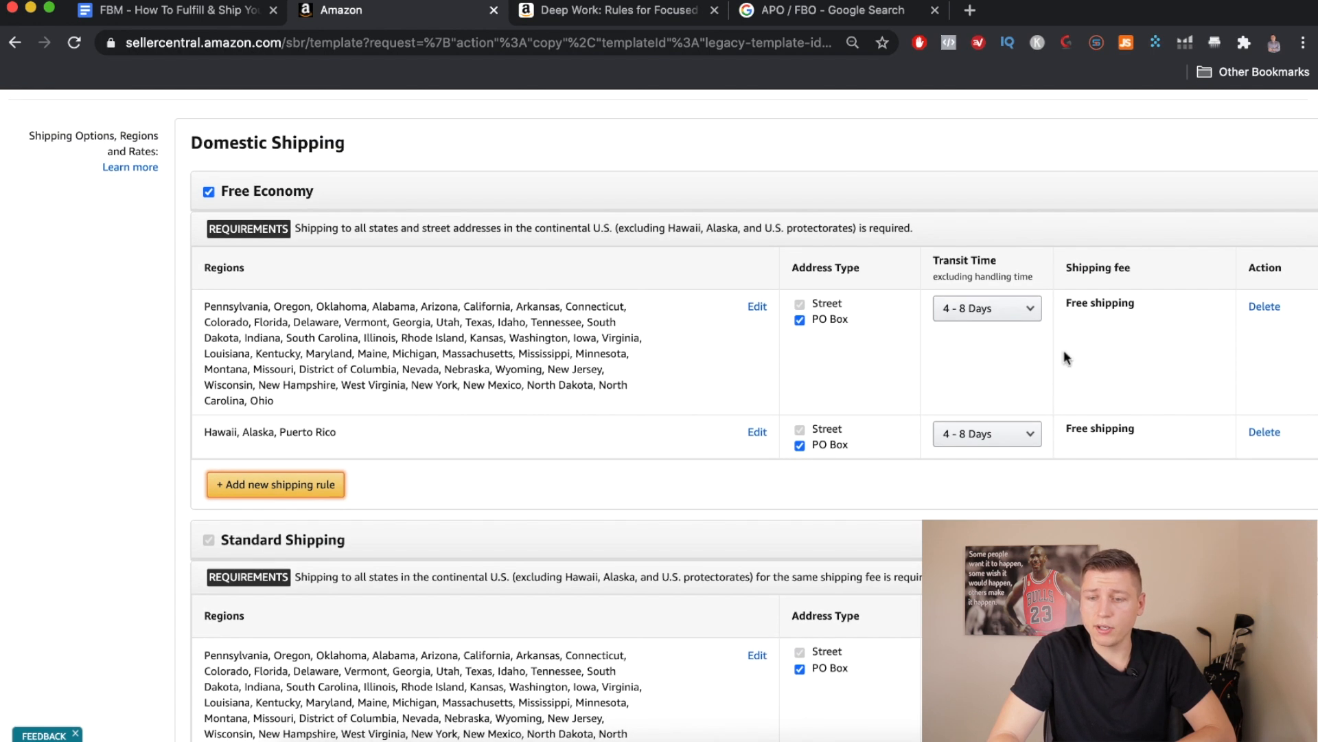
scroll(921, 330, up, 1)
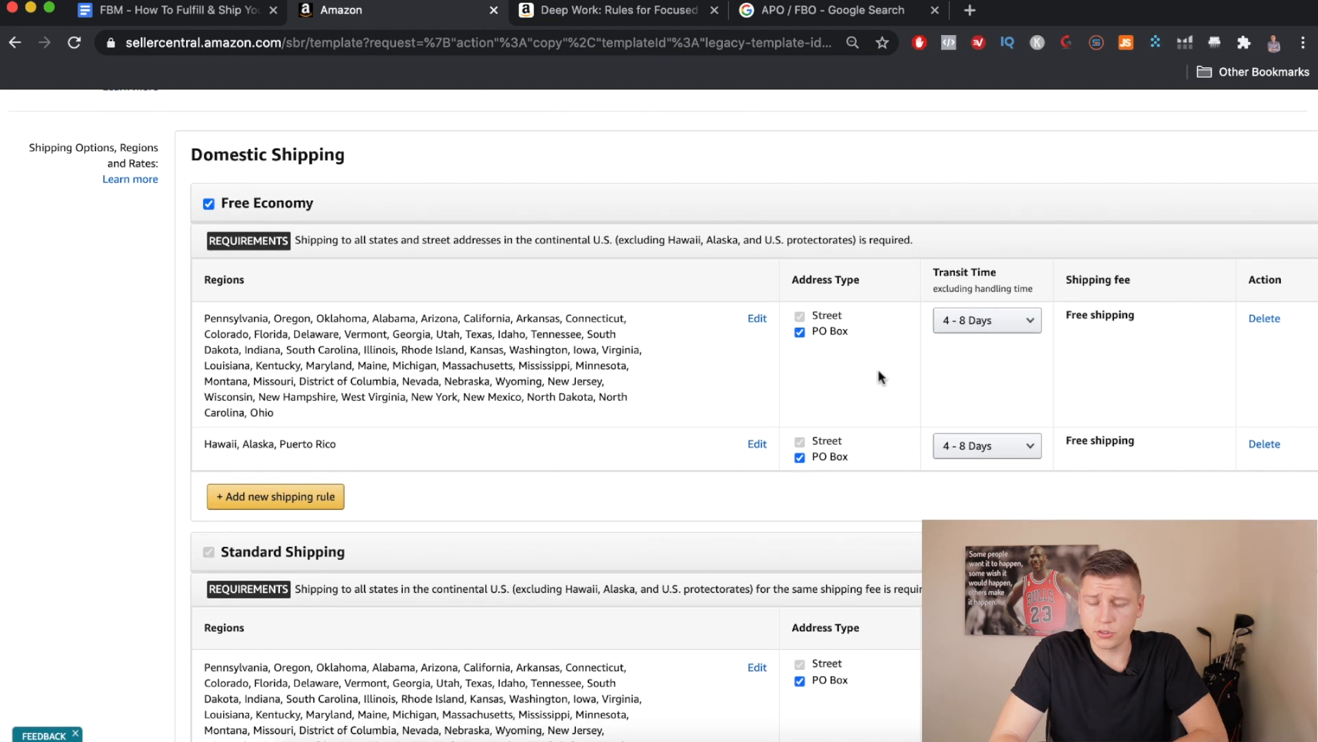
drag(934, 272, 992, 265)
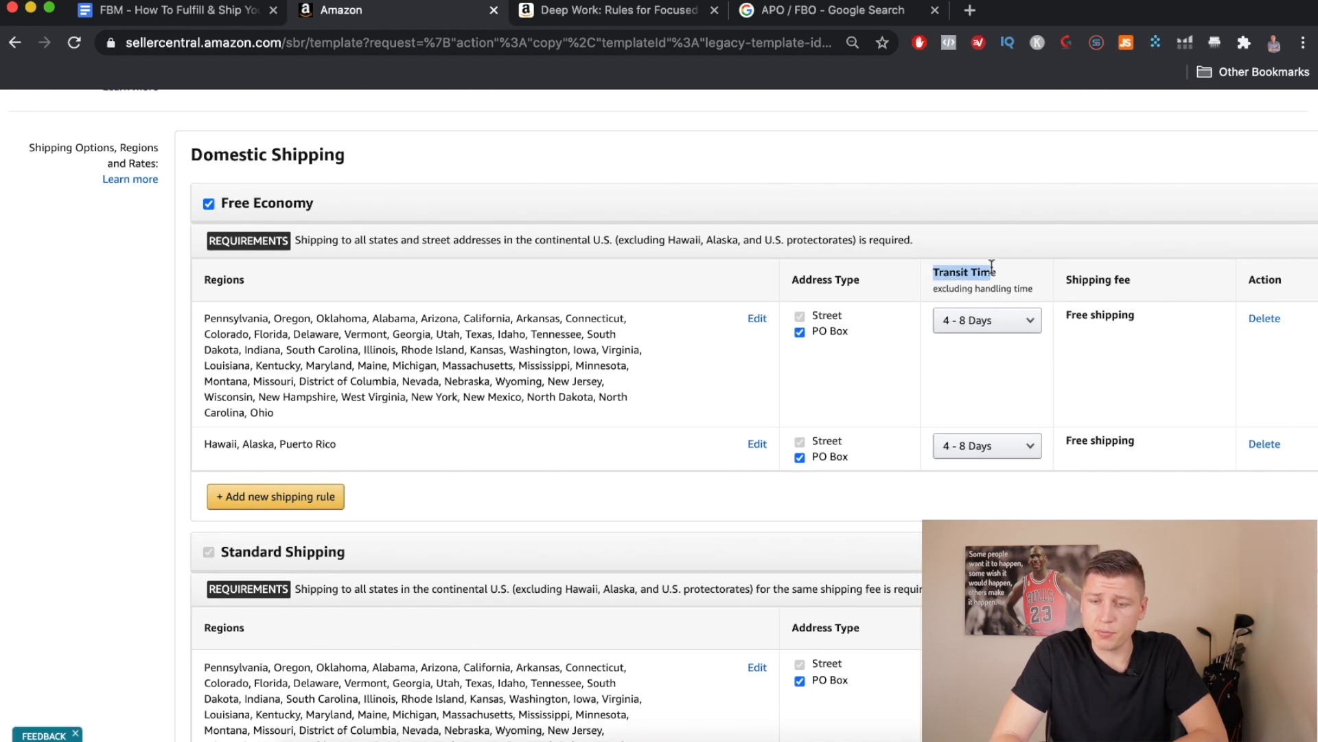
click(987, 319)
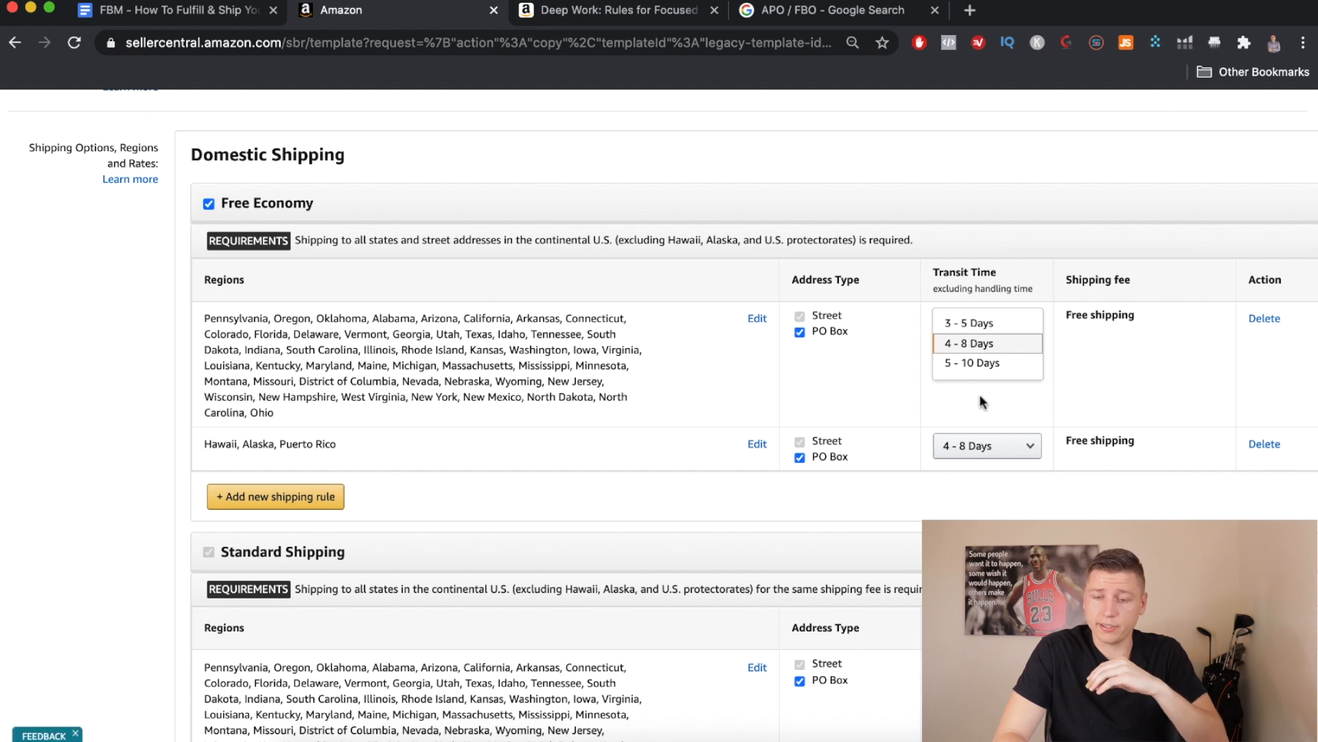
click(968, 346)
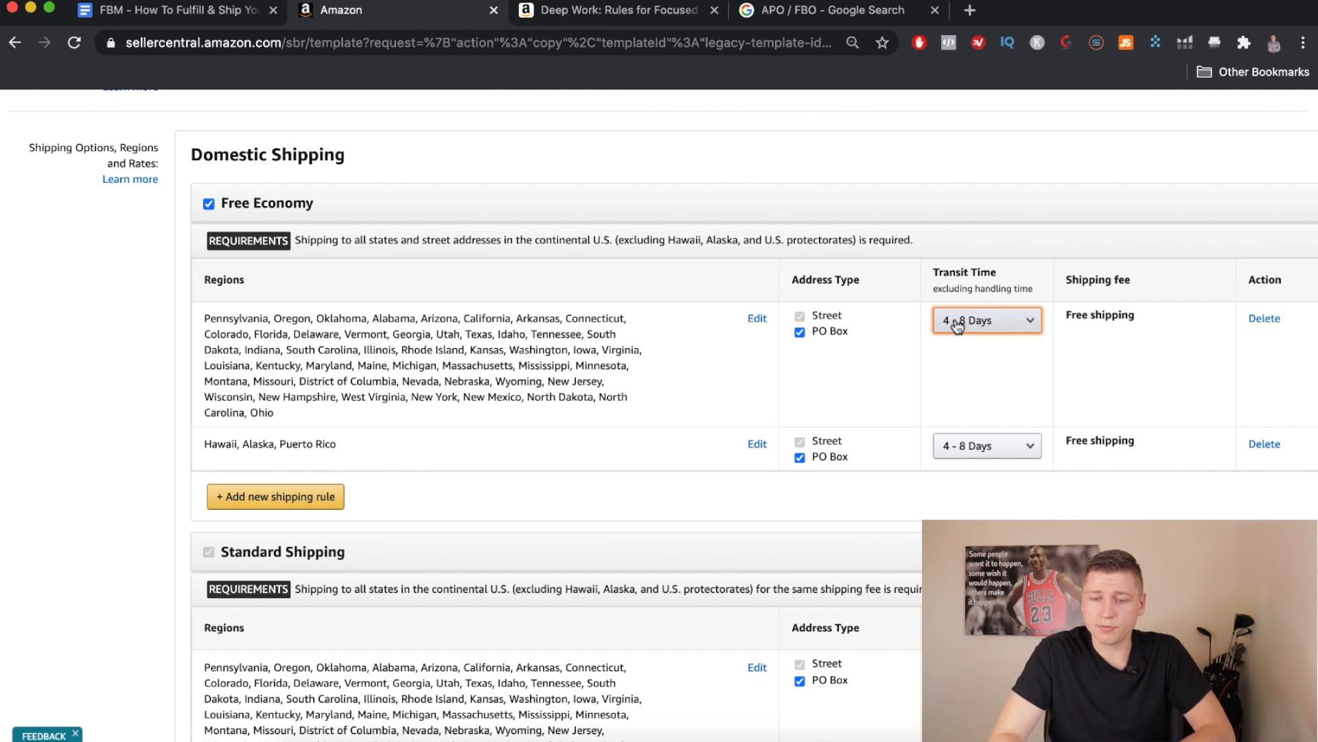
click(992, 450)
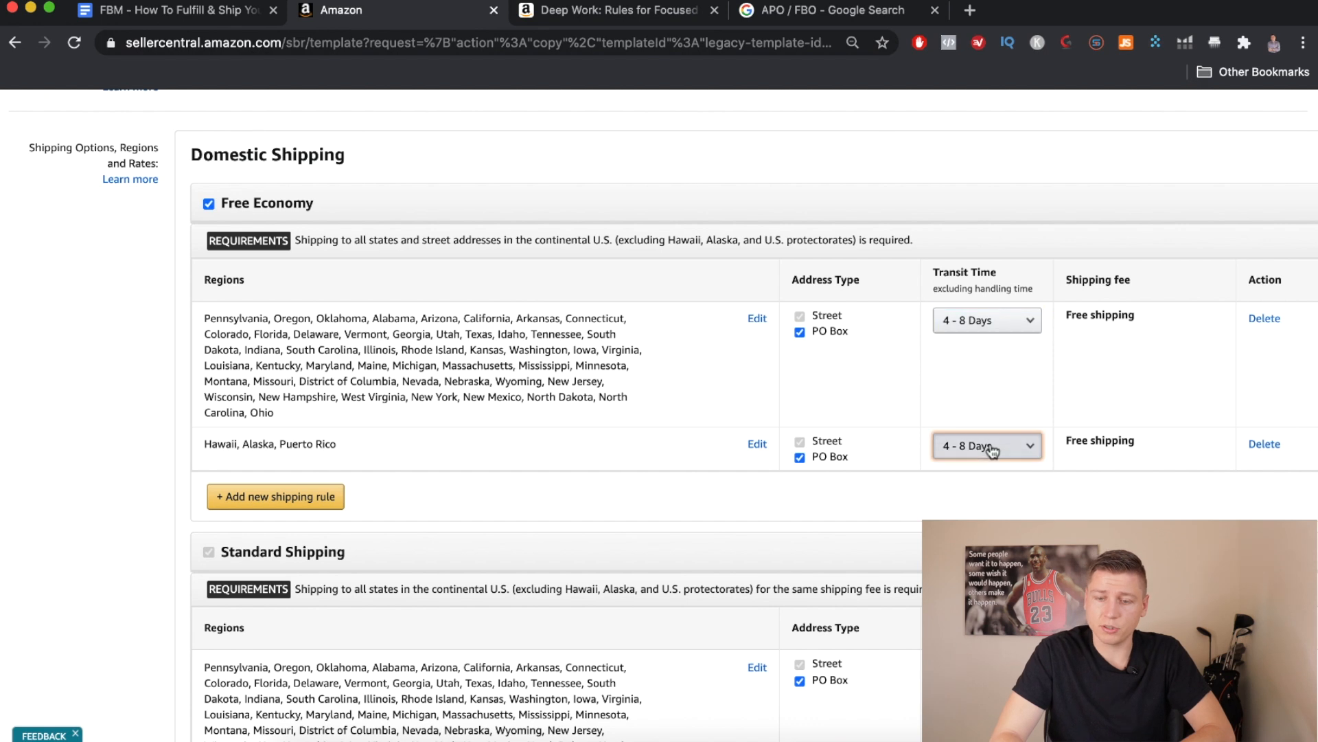
click(986, 485)
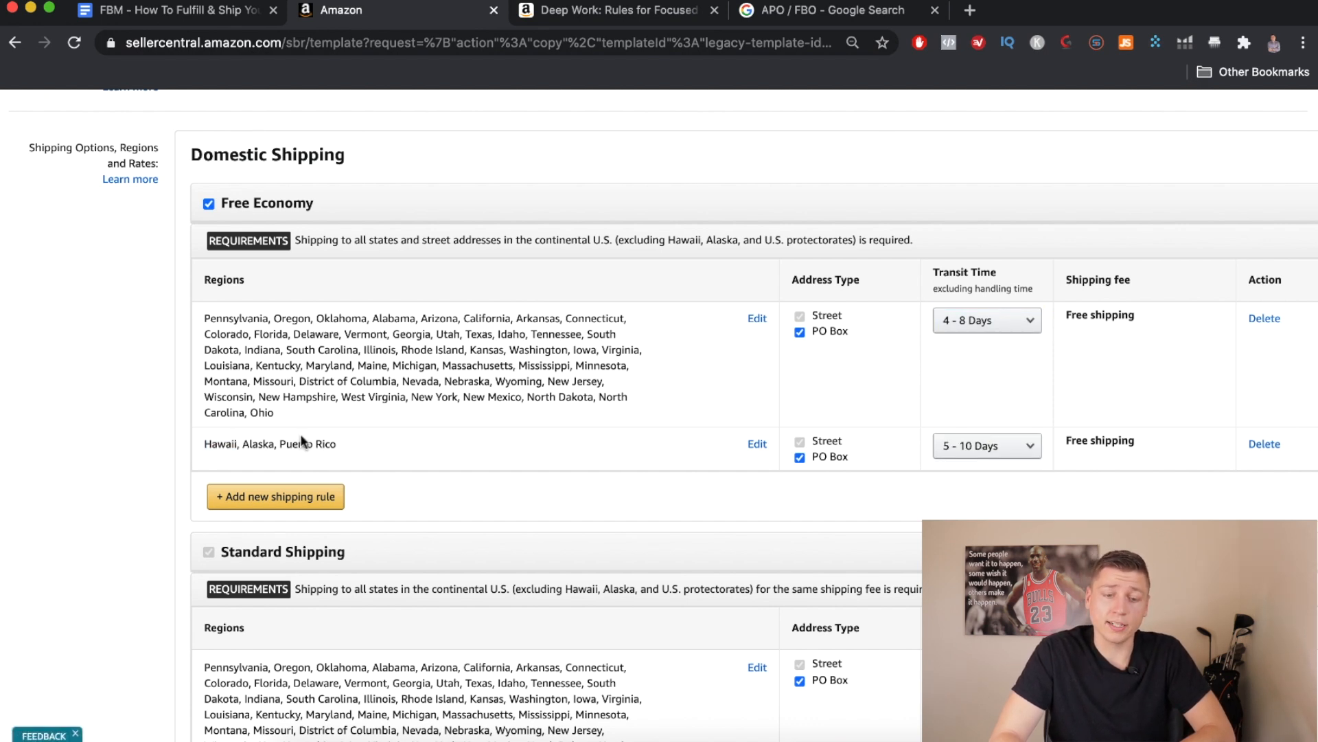
Disable the Free Economy shipping option in the Used Books template
triple_click(337, 441)
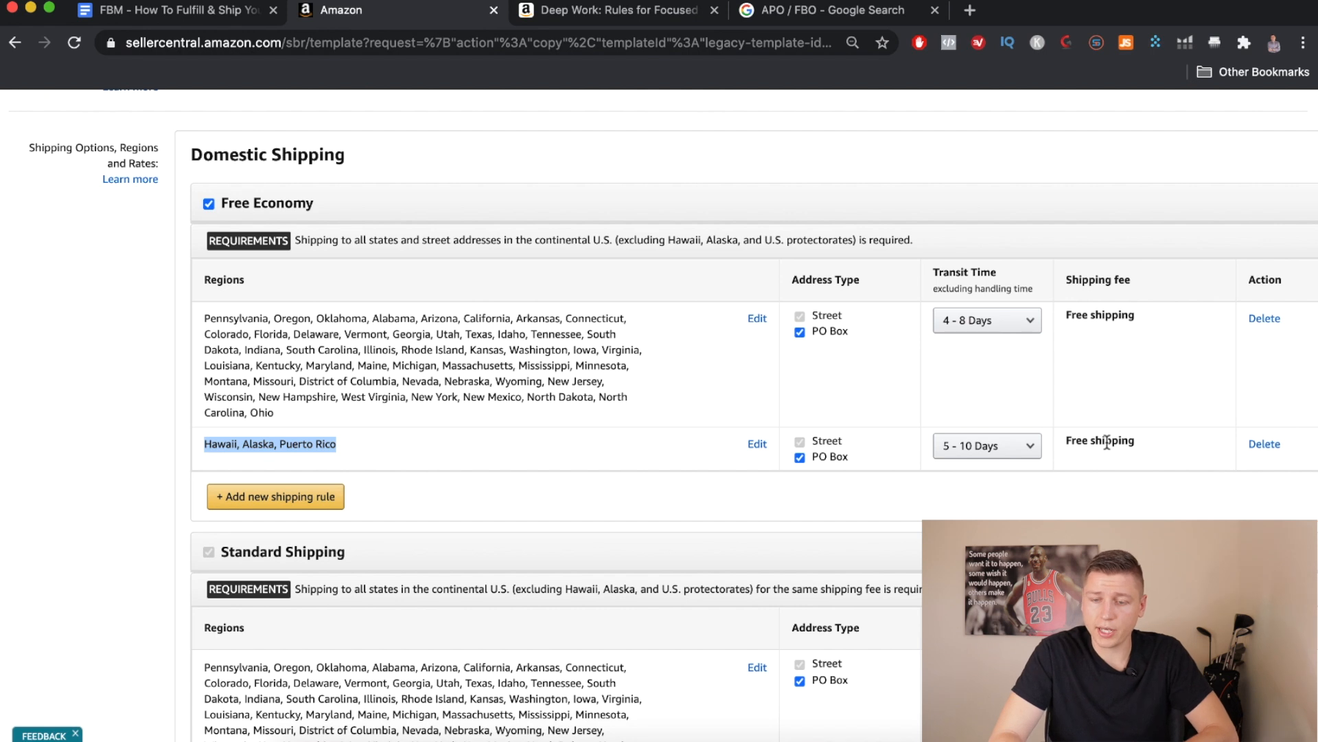
drag(1068, 281, 1130, 287)
drag(1066, 316, 1134, 315)
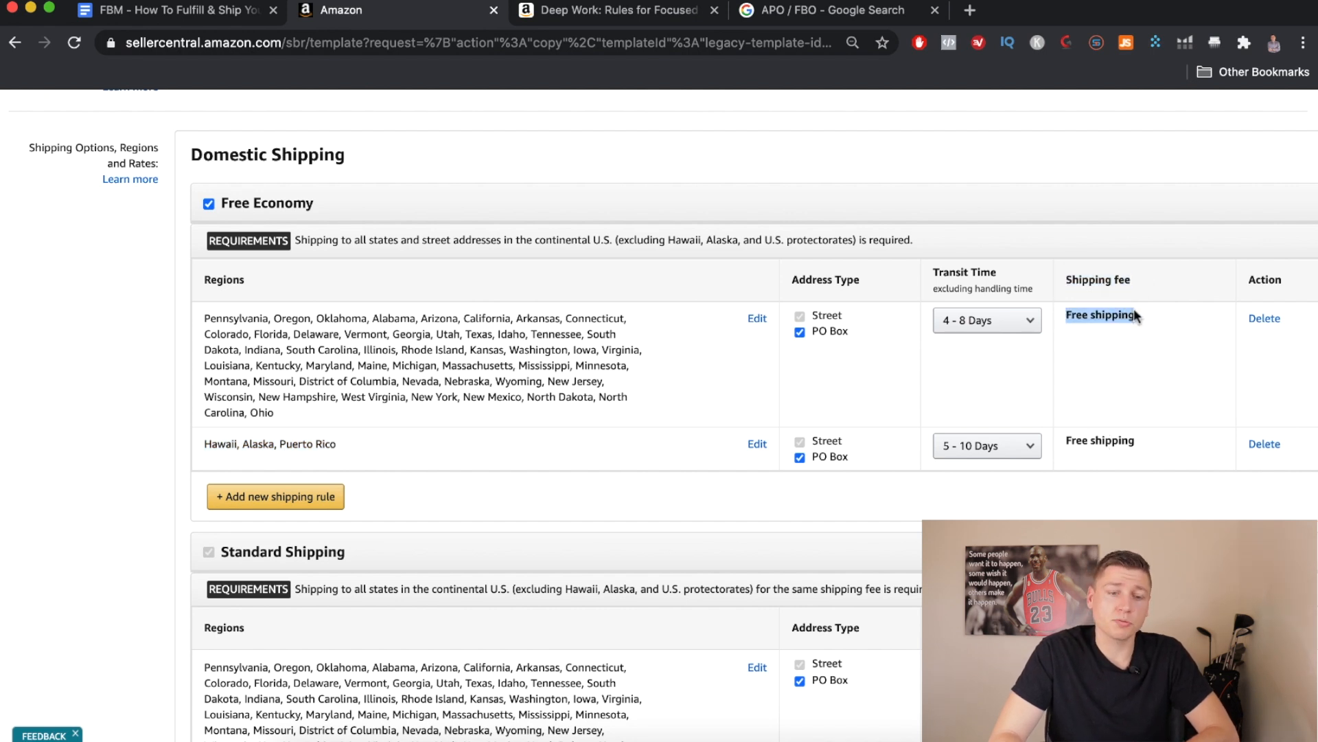
click(206, 206)
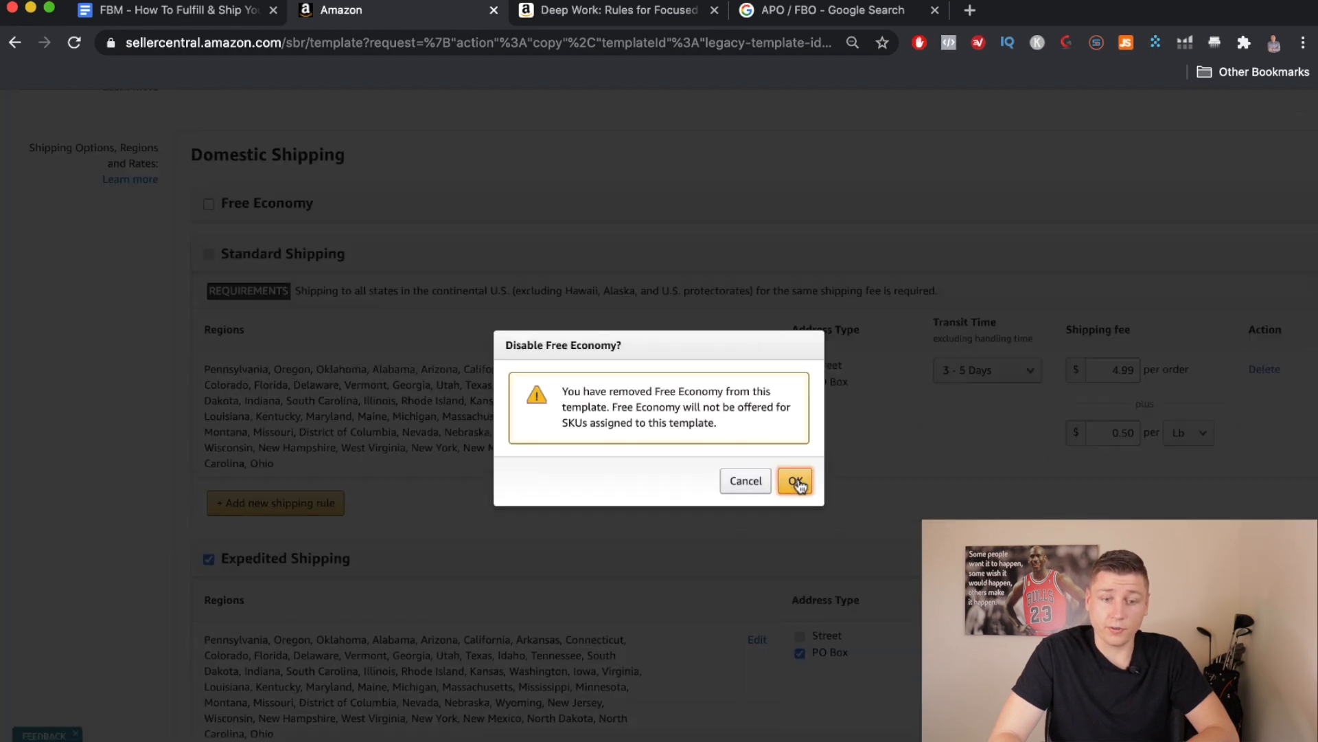
click(795, 481)
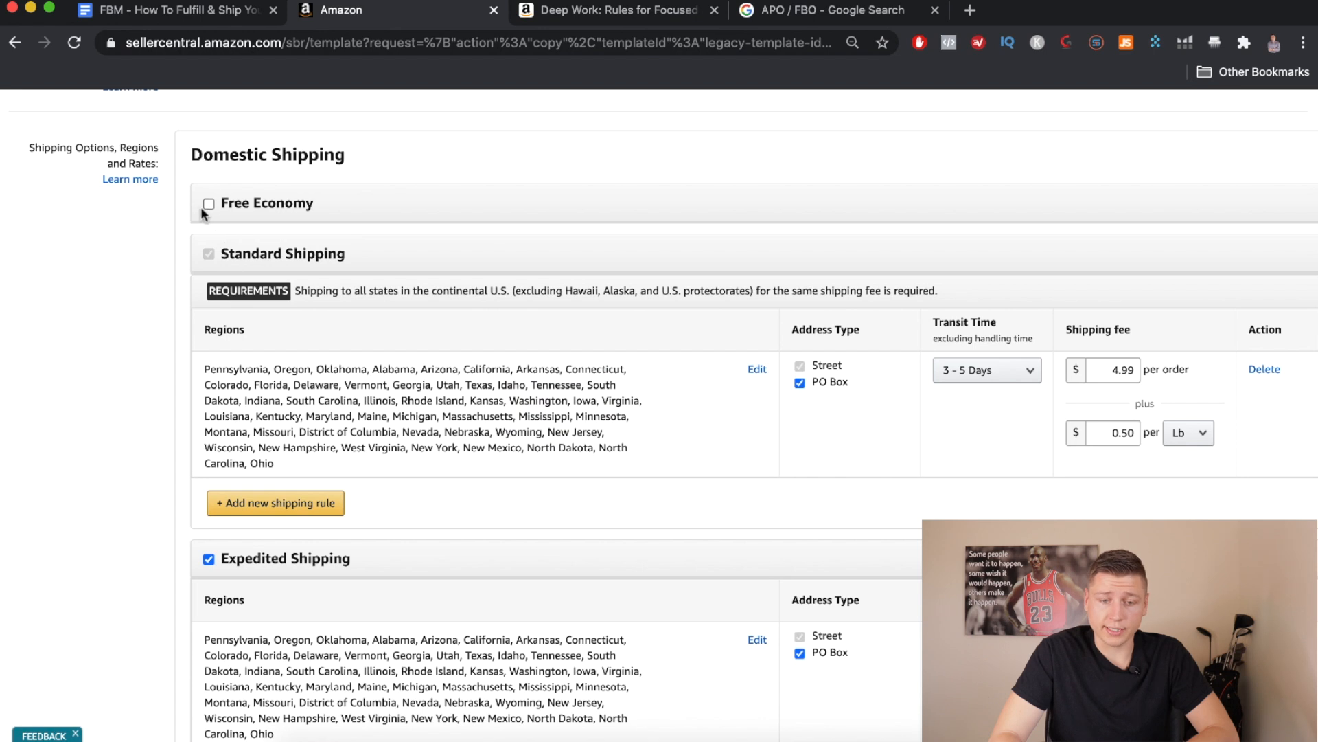
Add a new Standard Shipping rule covering Hawaii, Alaska and Puerto Rico
scroll(210, 214, down, 1)
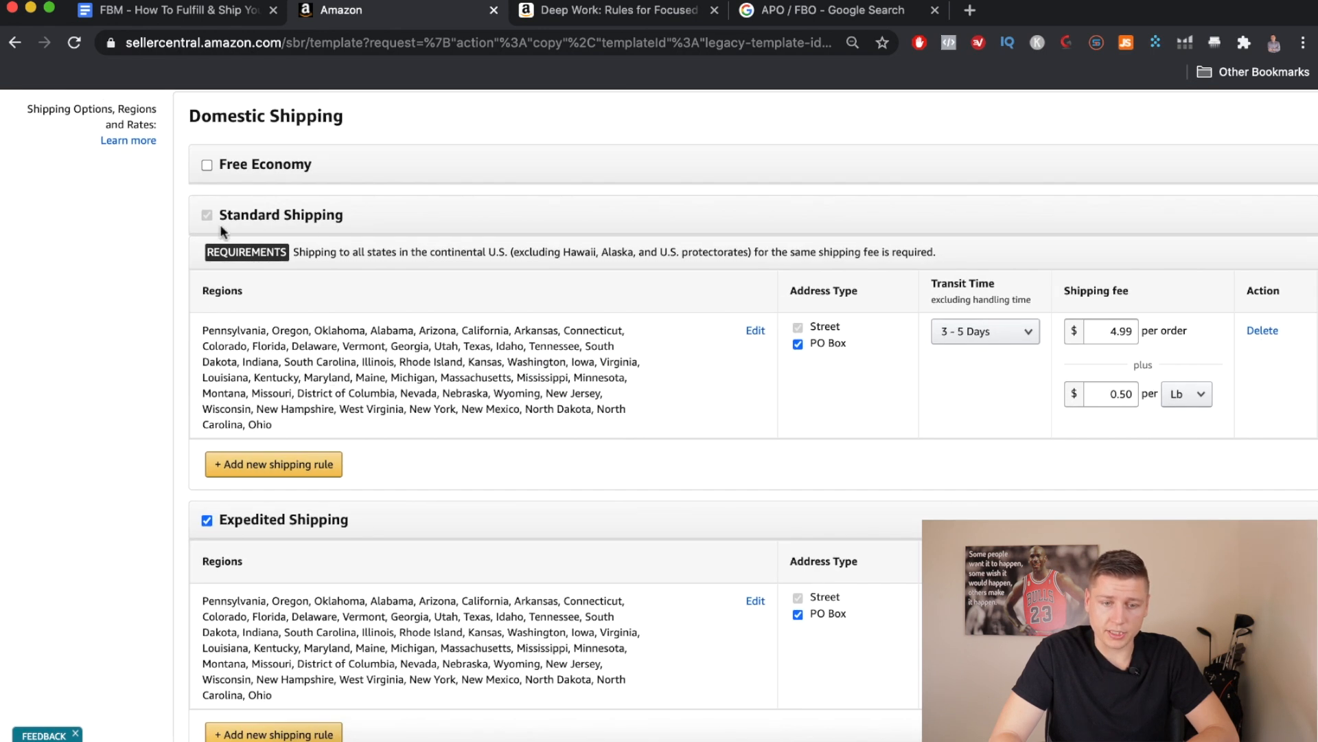
click(252, 461)
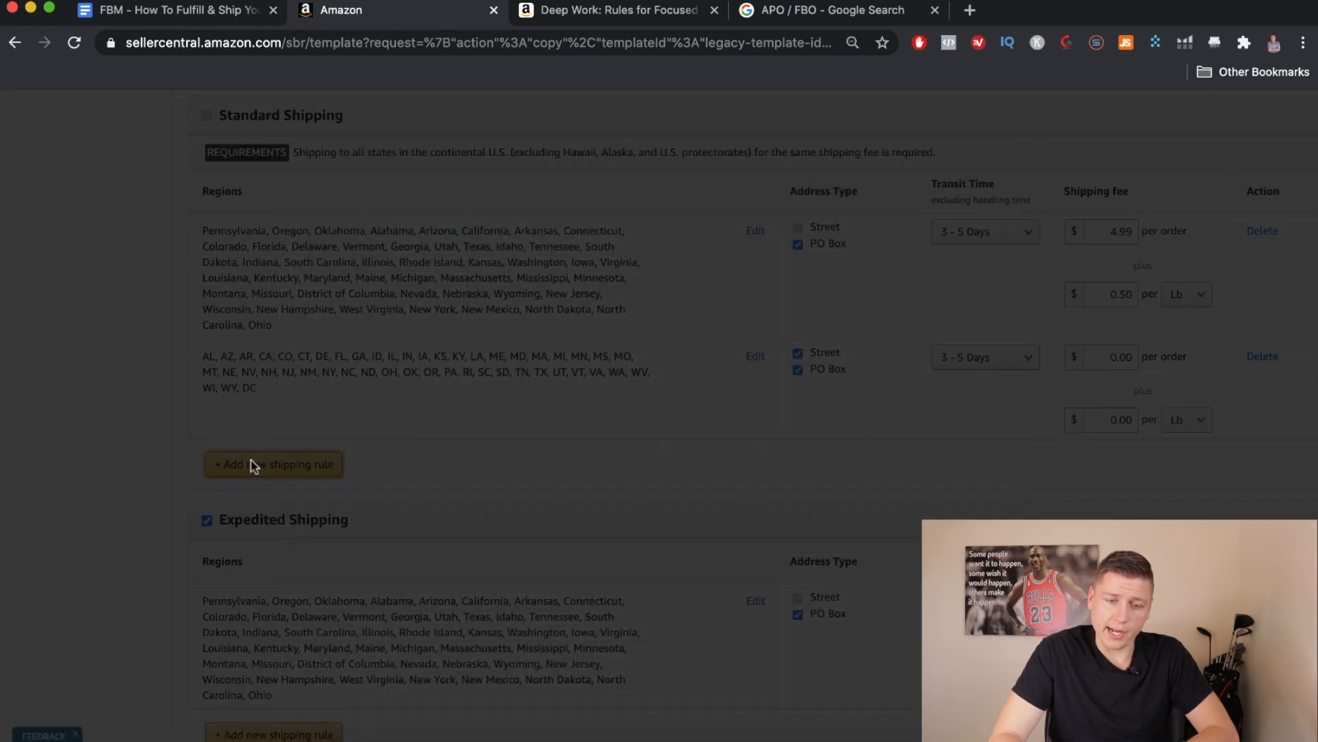
scroll(529, 427, down, 3)
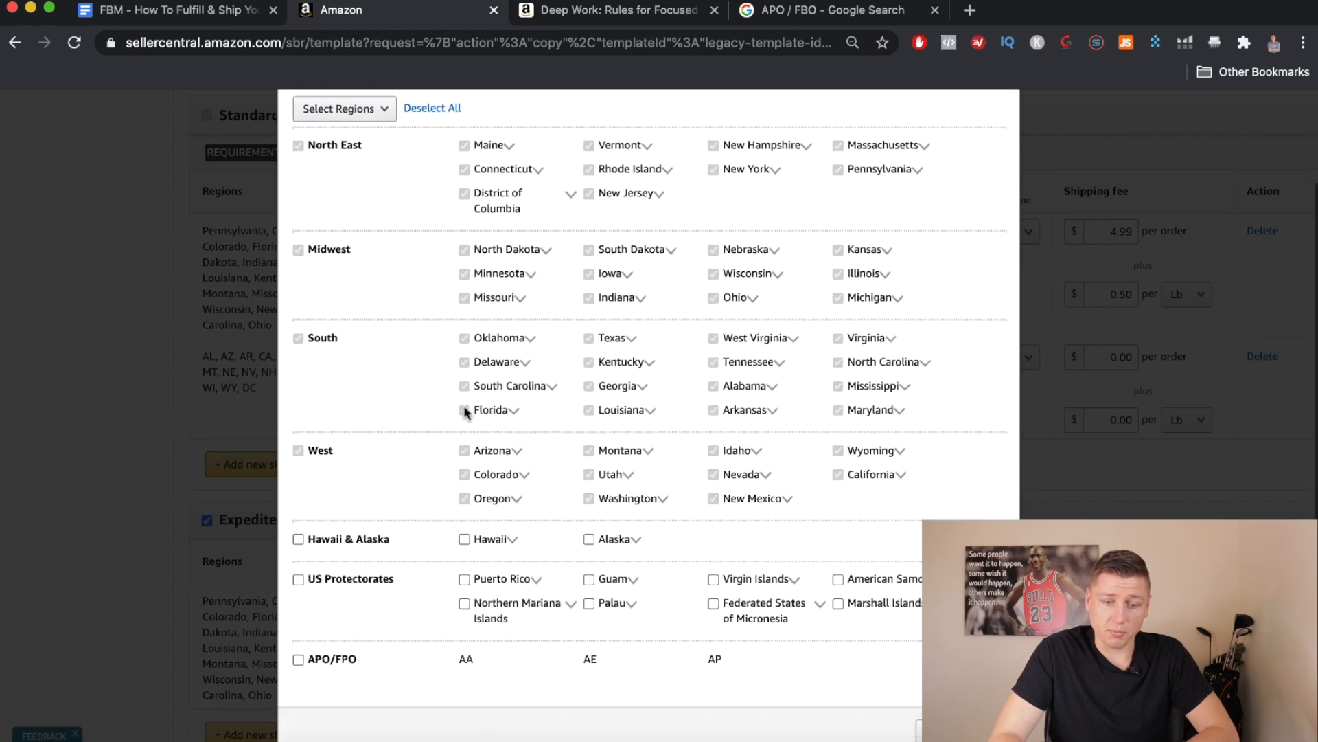
scroll(480, 508, down, 1)
click(298, 490)
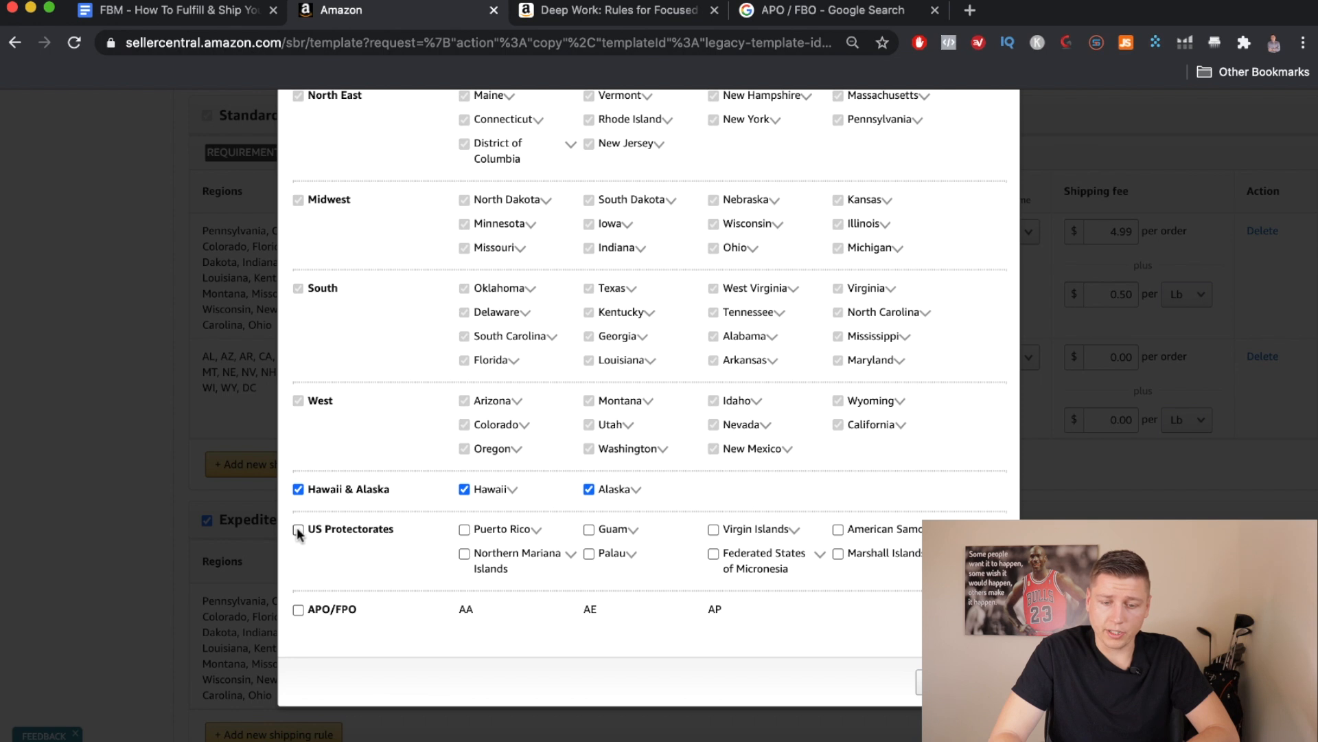
click(465, 529)
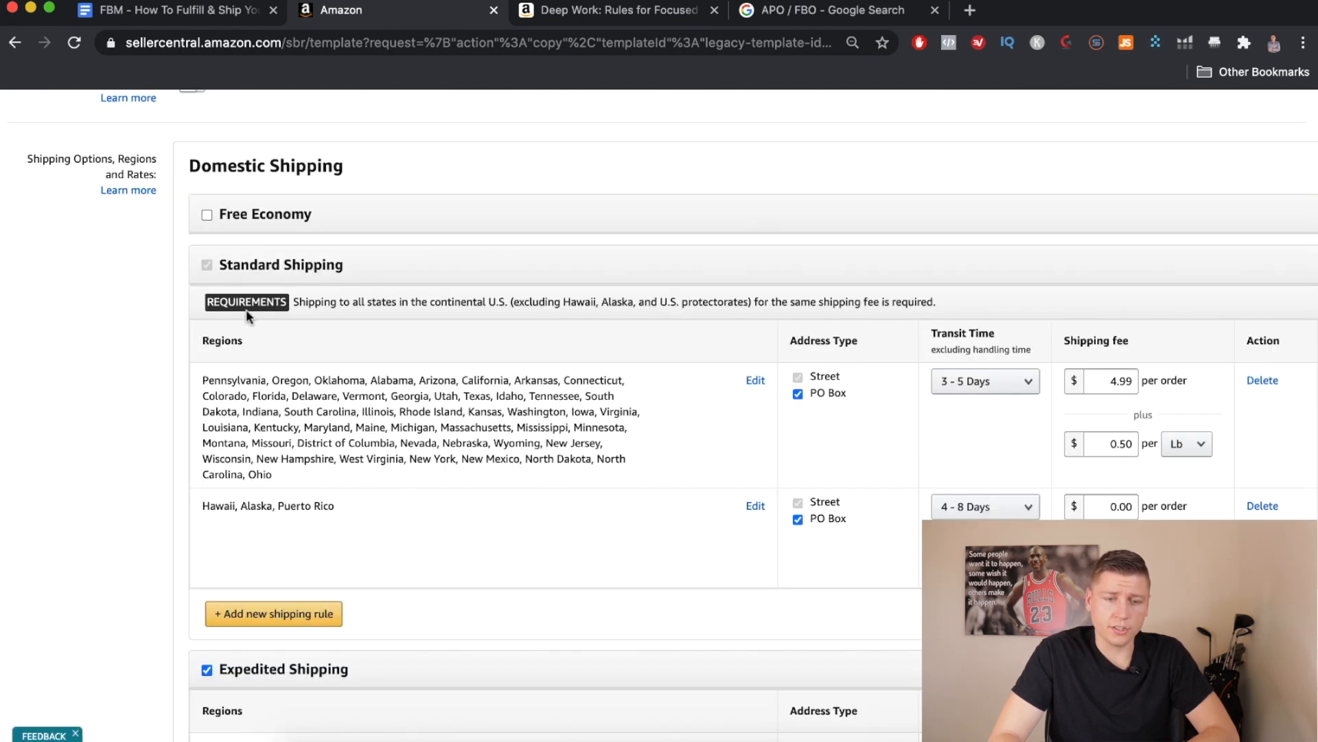
Under Standard Shipping, keep 3 - 5 Days transit for the continental states and set their shipping fee to $3.99 per order
drag(219, 266, 353, 266)
mouse_move(218, 214)
mouse_down()
mouse_move(319, 215)
mouse_move(217, 209)
mouse_up()
drag(204, 376, 414, 476)
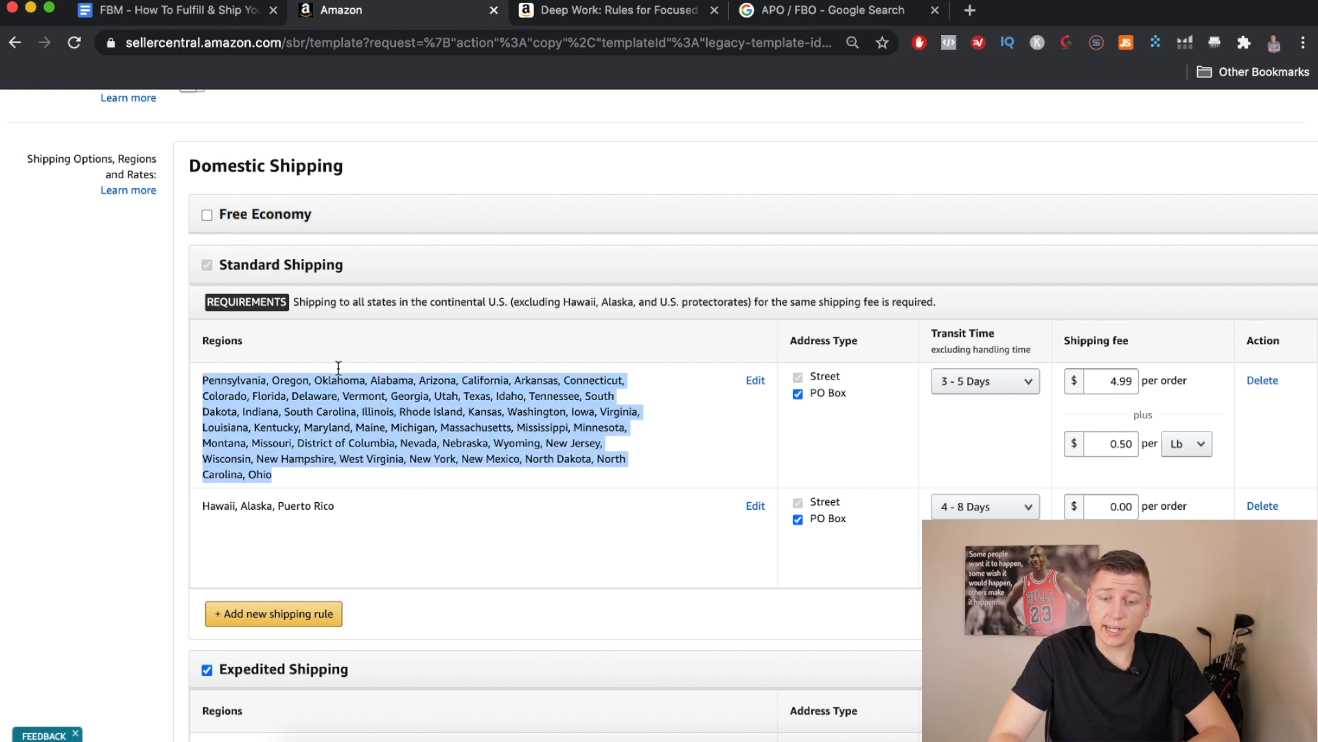
scroll(445, 434, right, 1)
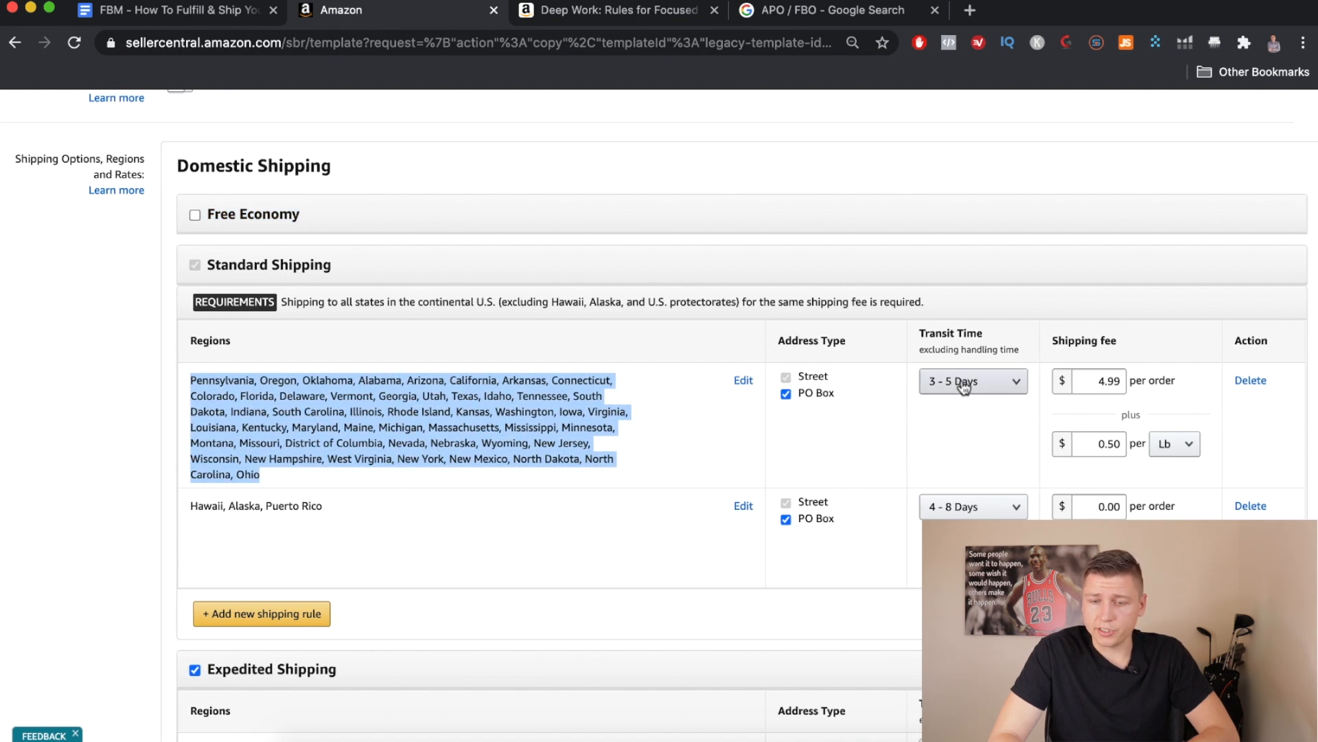
click(997, 383)
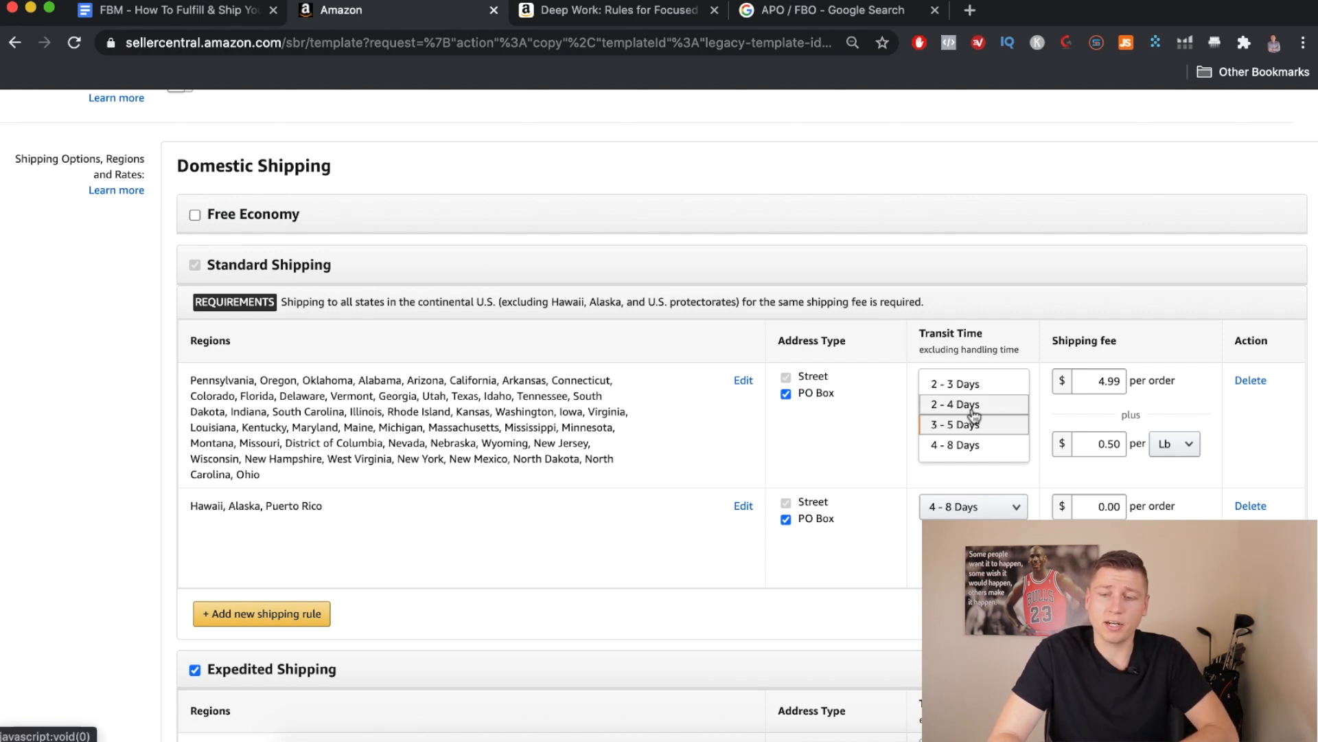
click(885, 438)
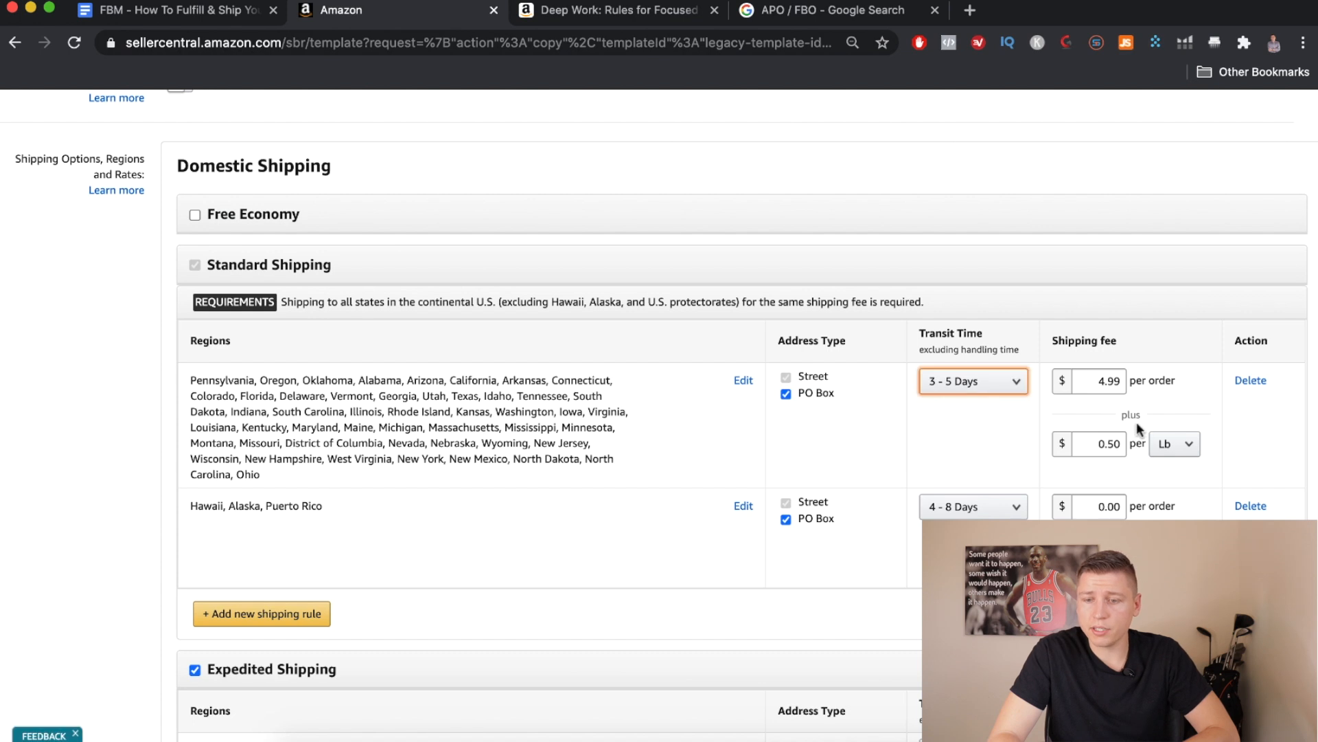
double_click(1099, 381)
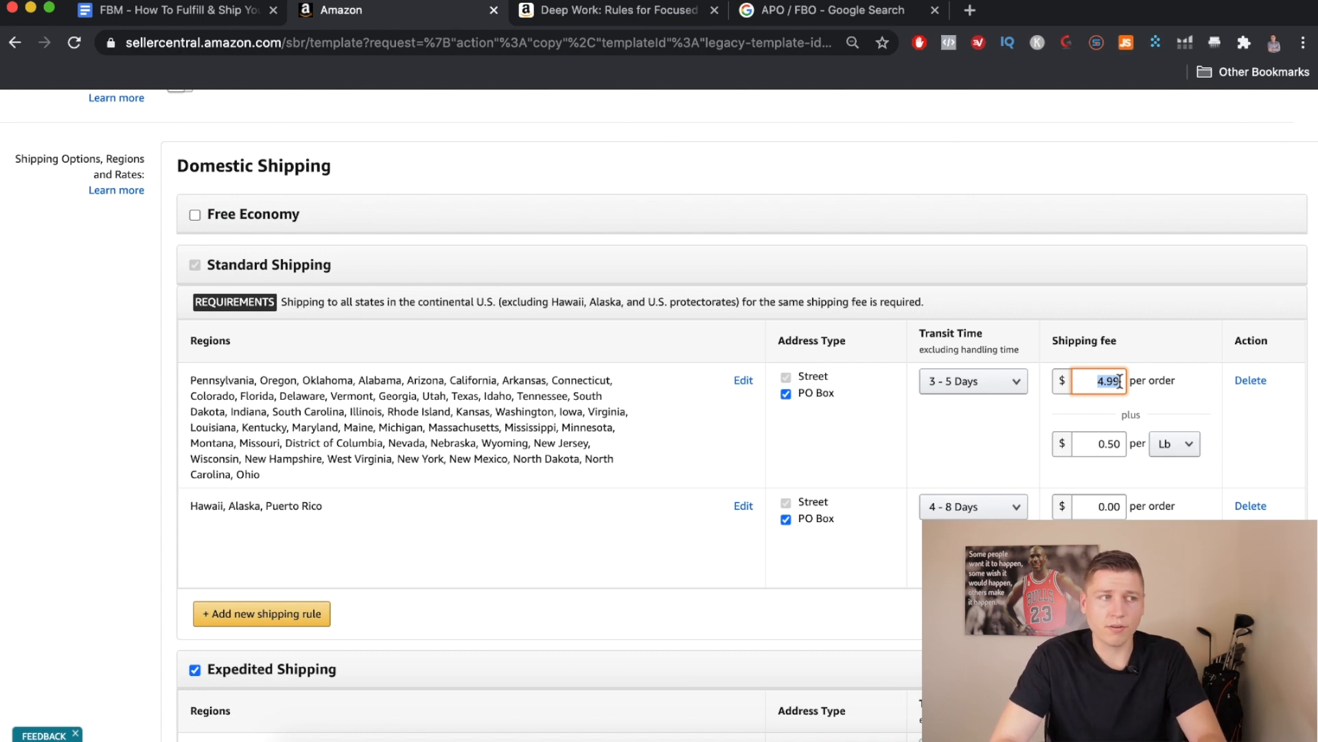
text(3)
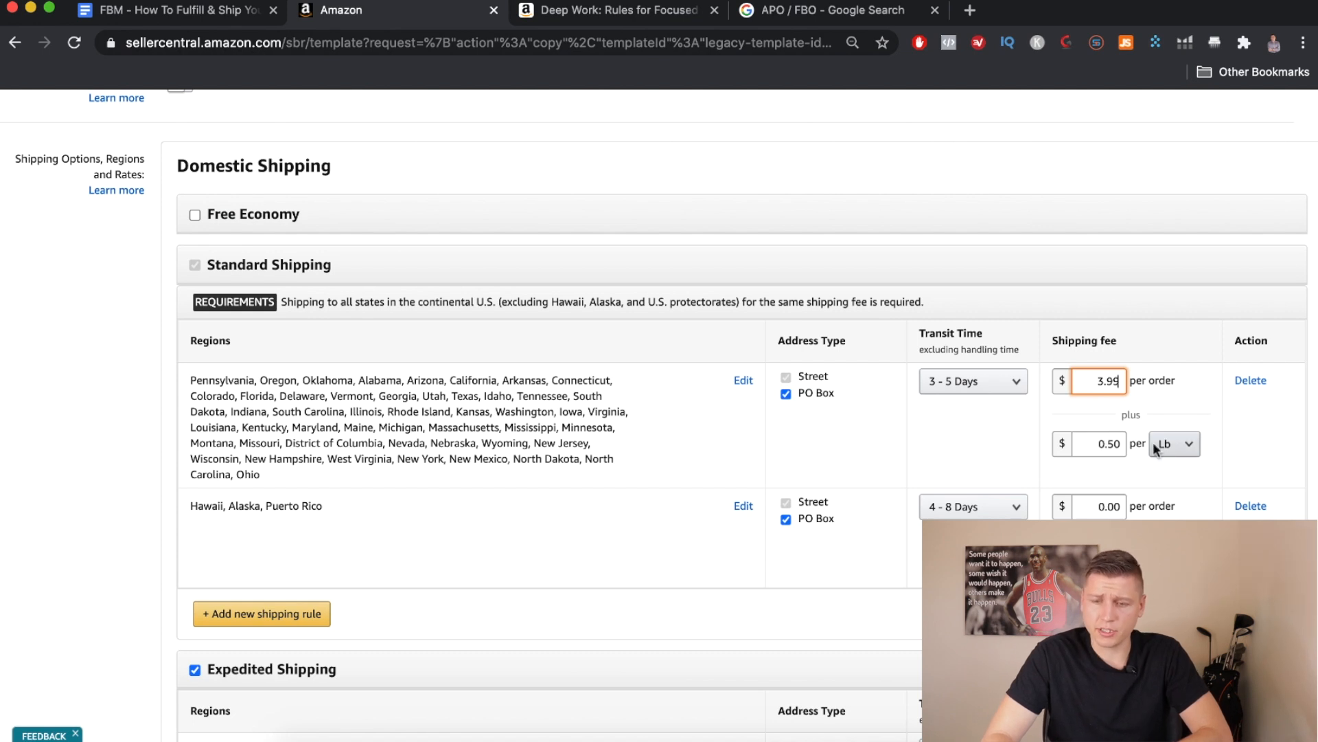
For the Hawaii, Alaska and Puerto Rico rule, keep 4 - 8 Days transit and set the fee to $9.99 per order plus $0.50 per Lb
scroll(1134, 448, down, 1)
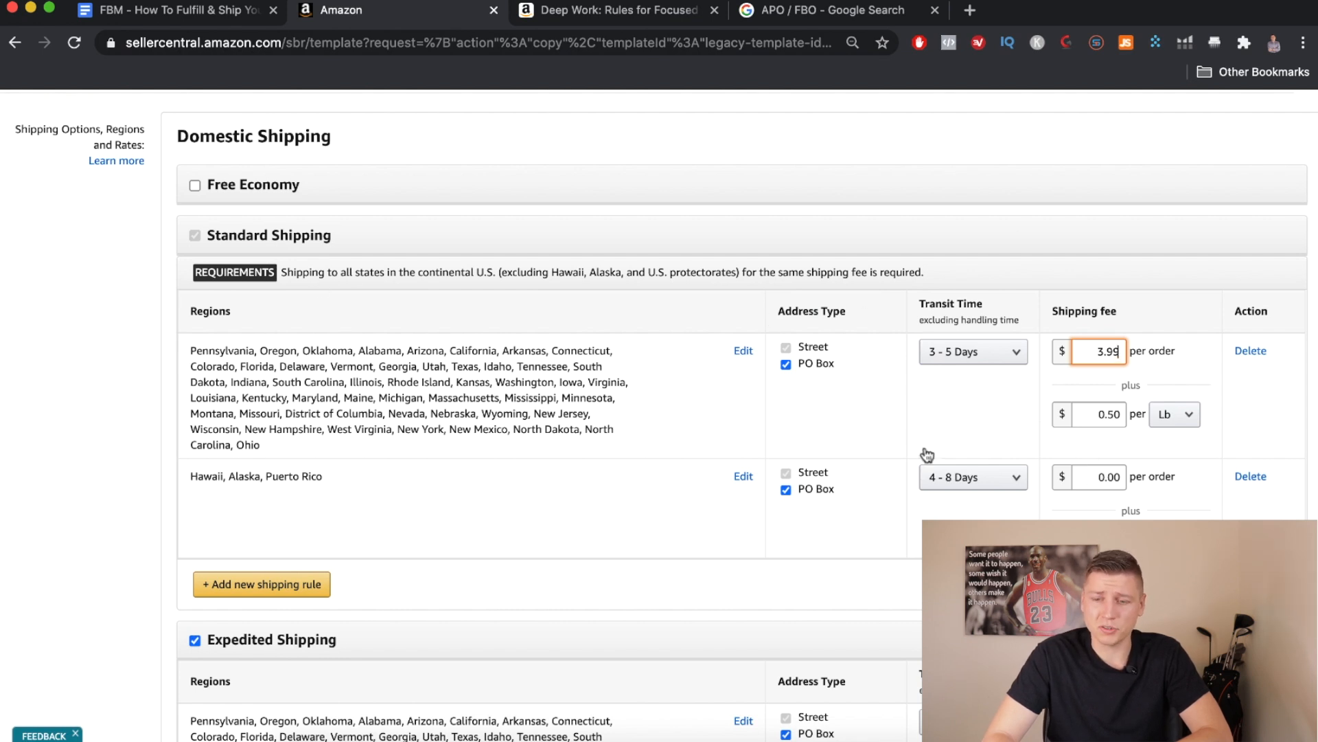
scroll(944, 481, down, 1)
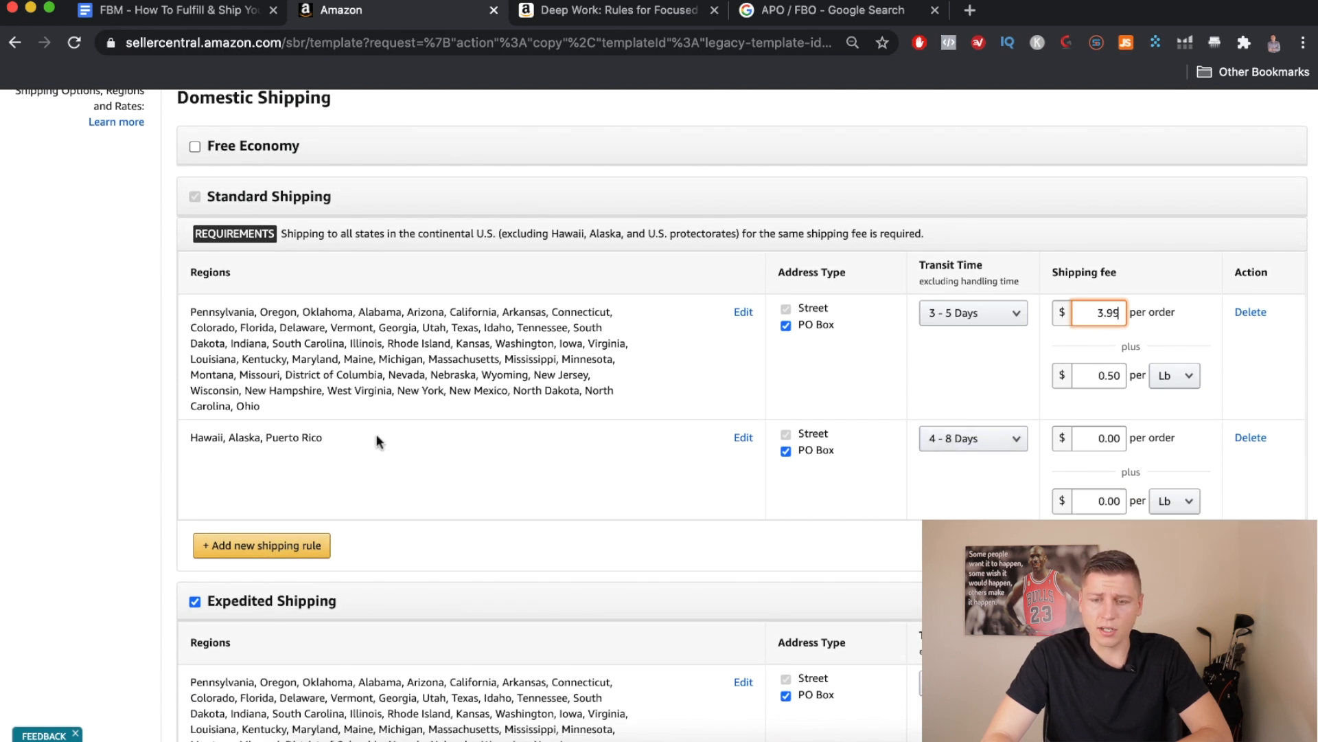
click(965, 439)
click(957, 501)
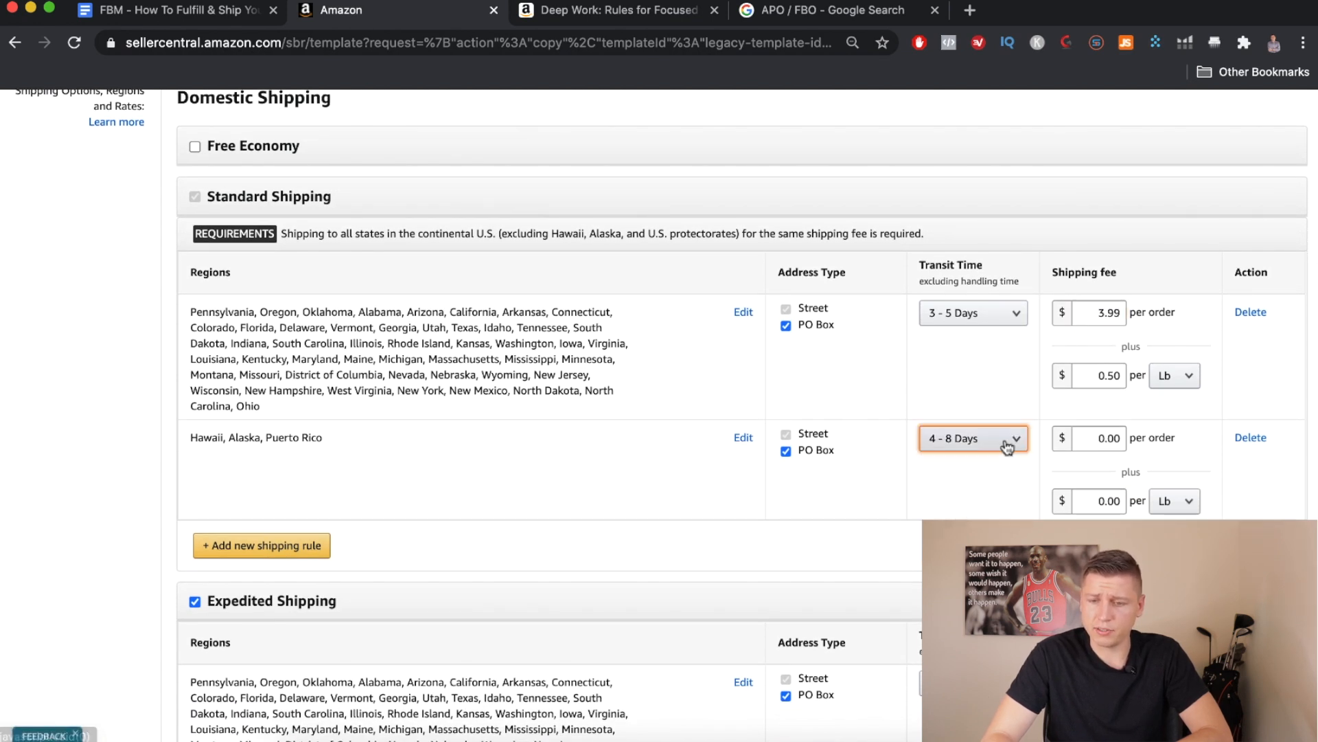
double_click(1109, 438)
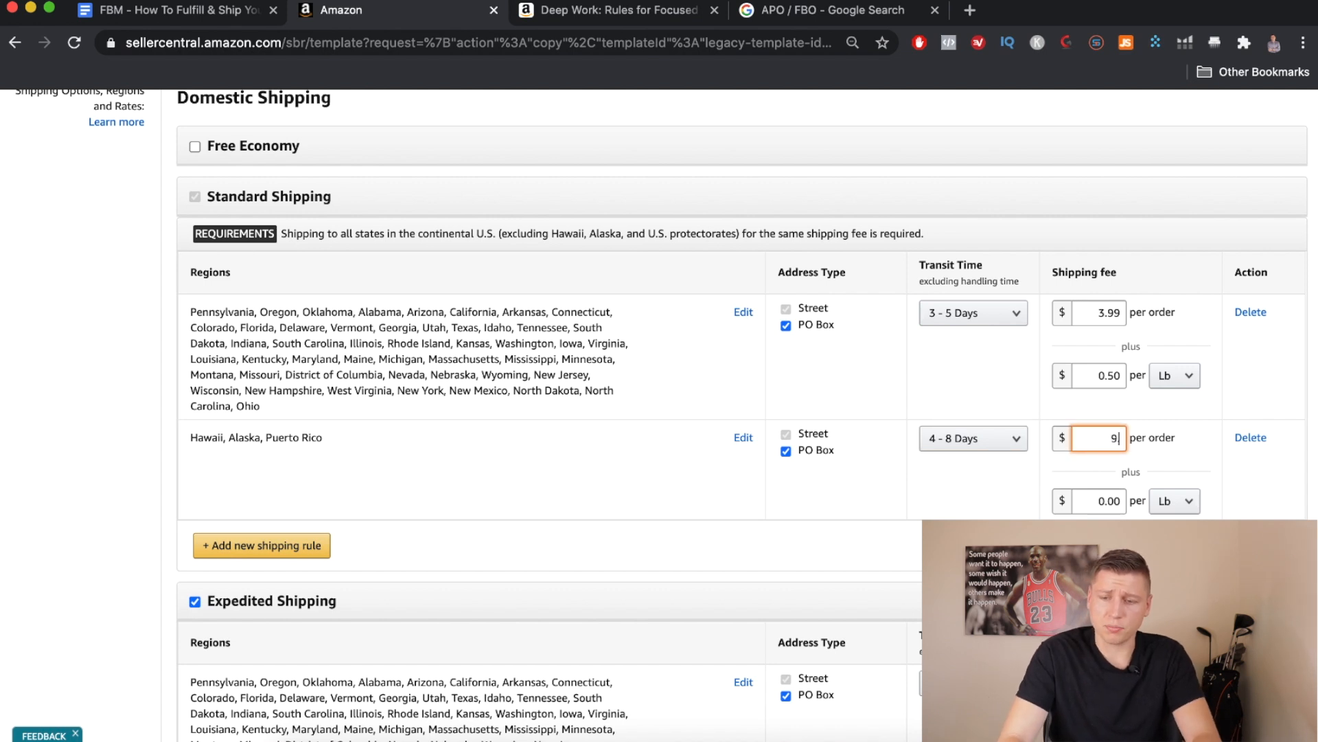
text(9.99)
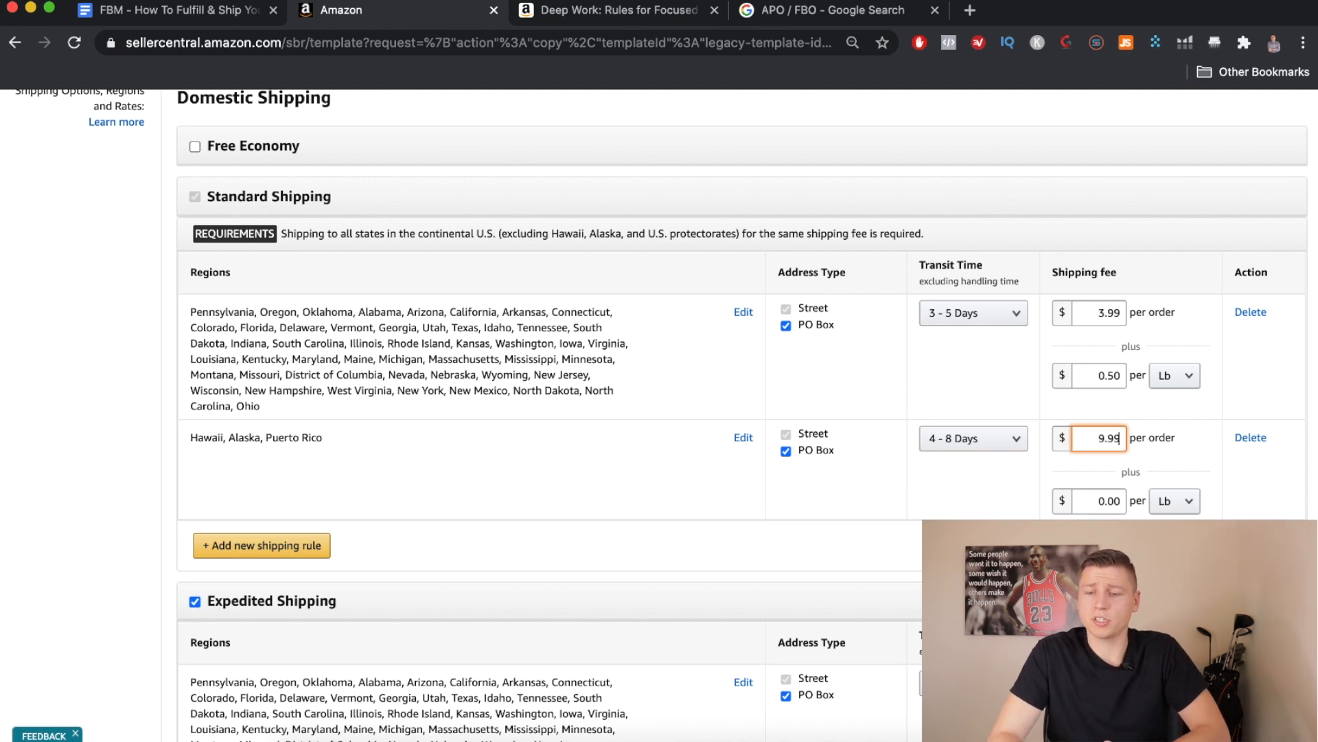
double_click(1101, 496)
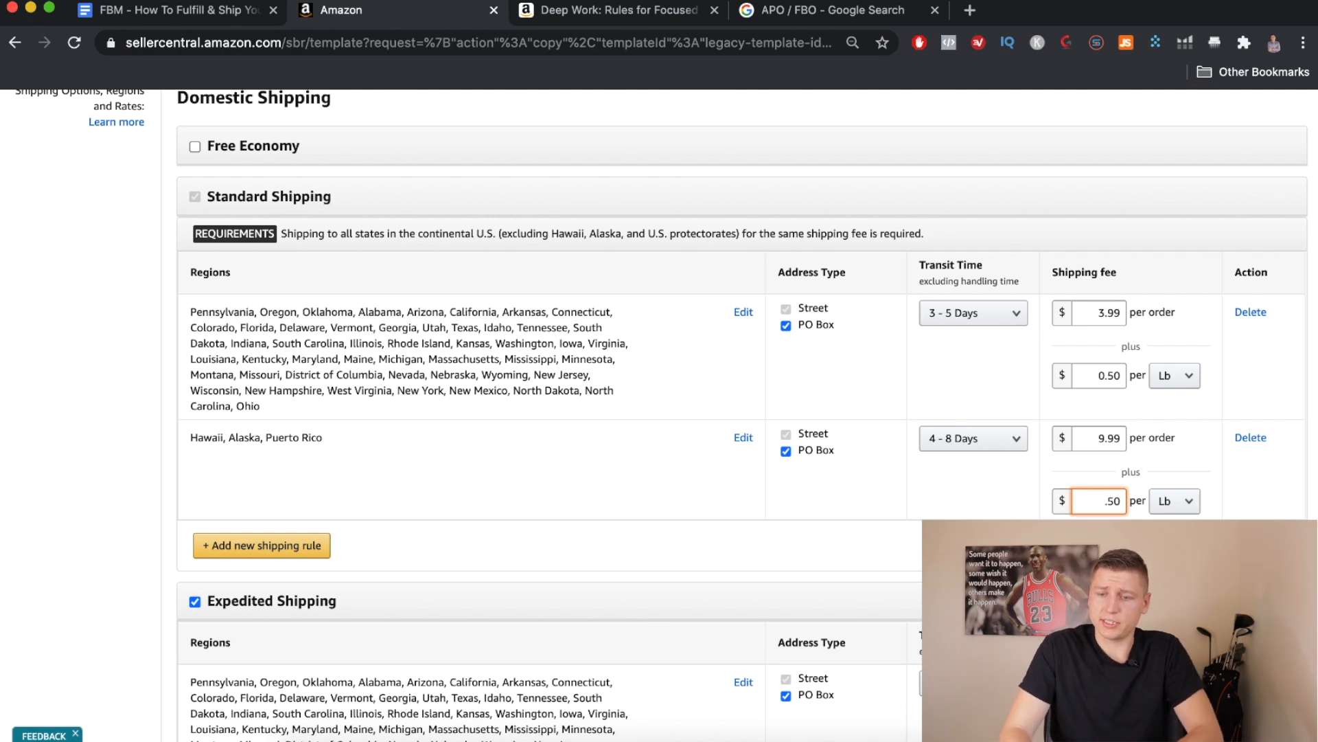
click(942, 485)
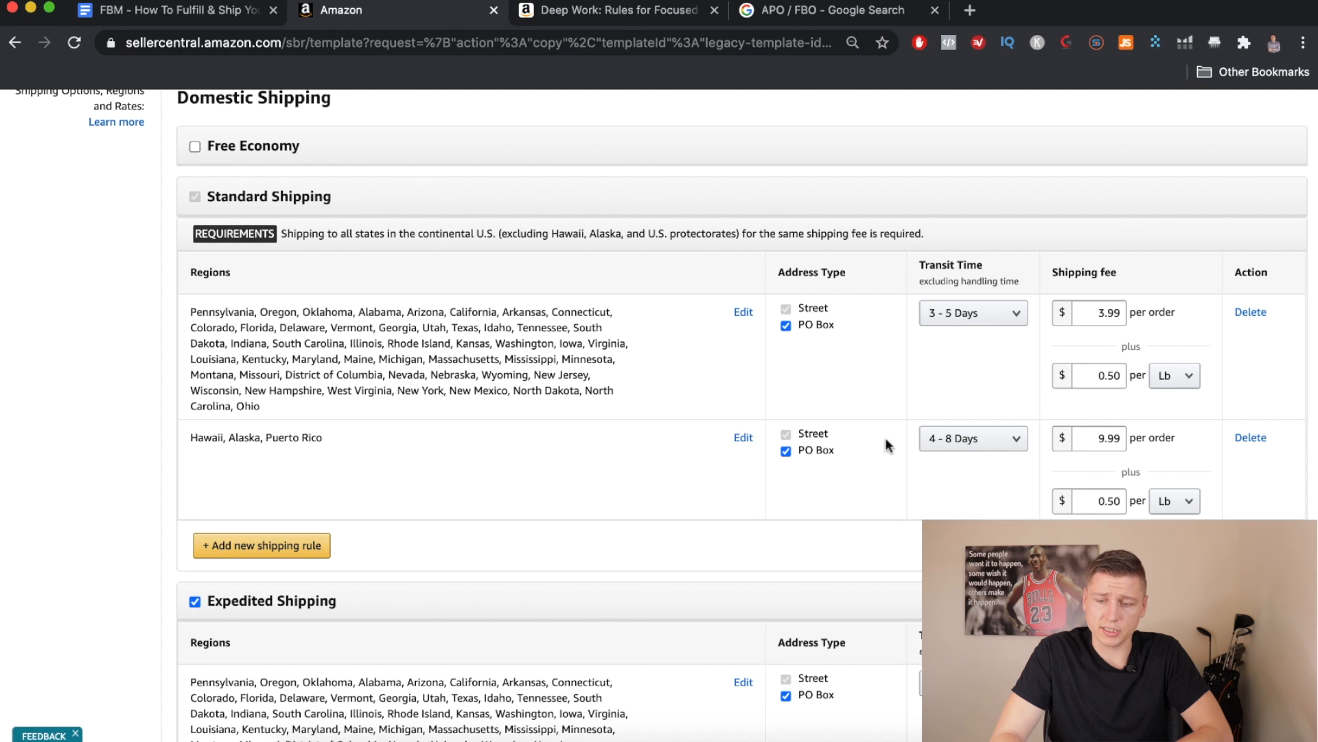
Review the domestic Expedited Shipping rule and disable that shipping option in the template
scroll(693, 507, down, 2)
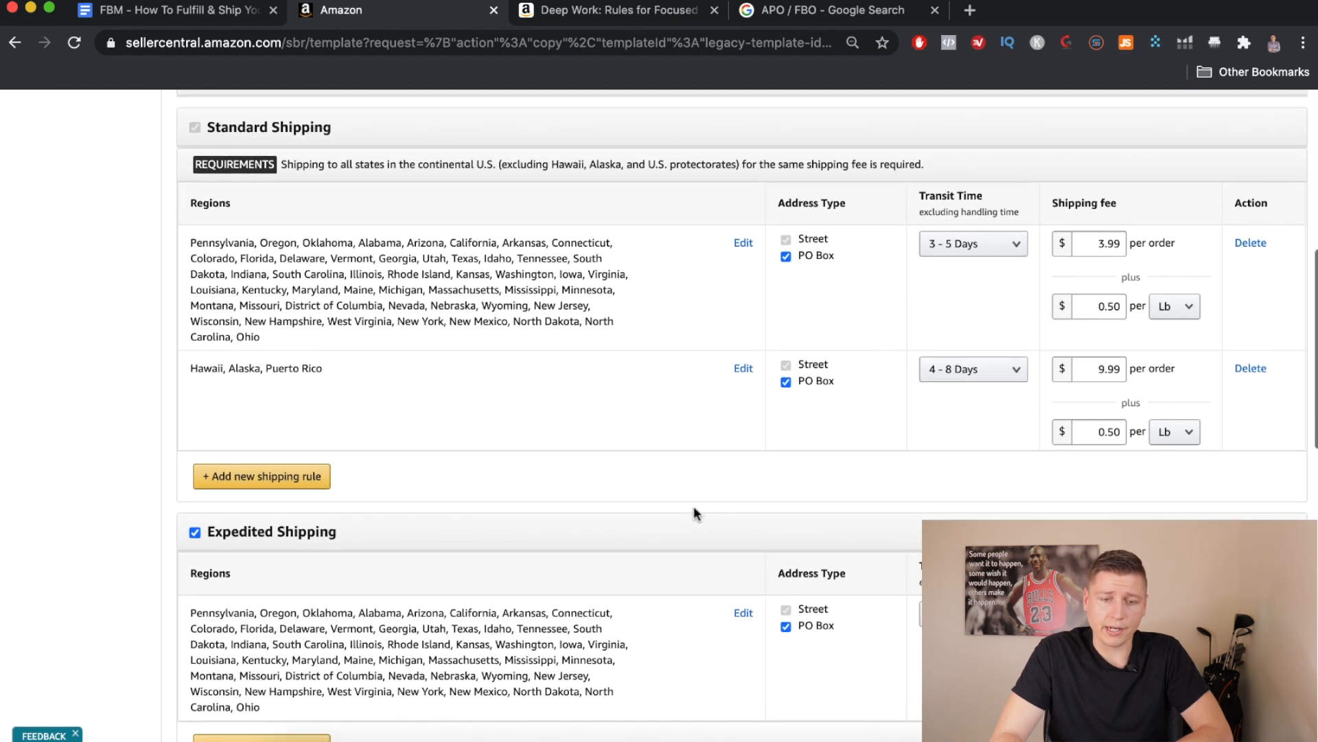
scroll(693, 507, up, 2)
scroll(694, 507, down, 3)
scroll(694, 508, down, 2)
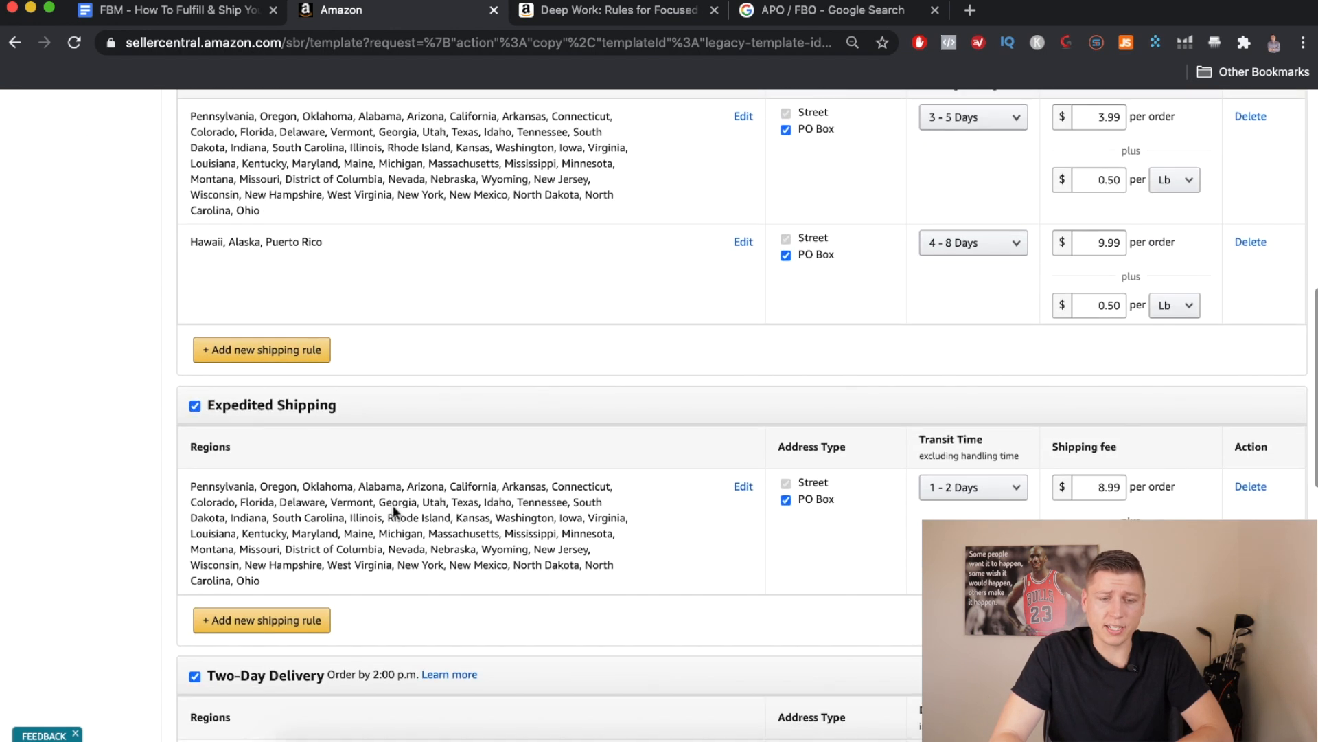
scroll(556, 578, down, 1)
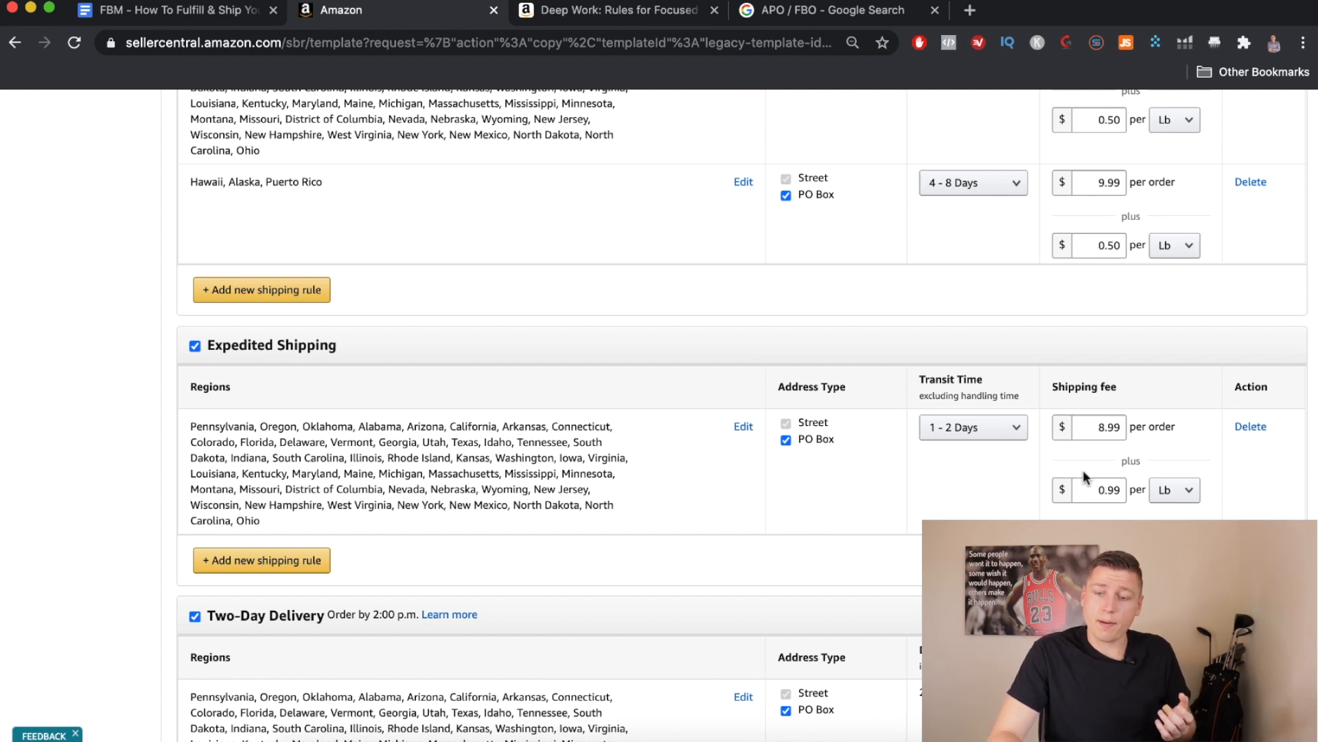
drag(1098, 427, 1133, 426)
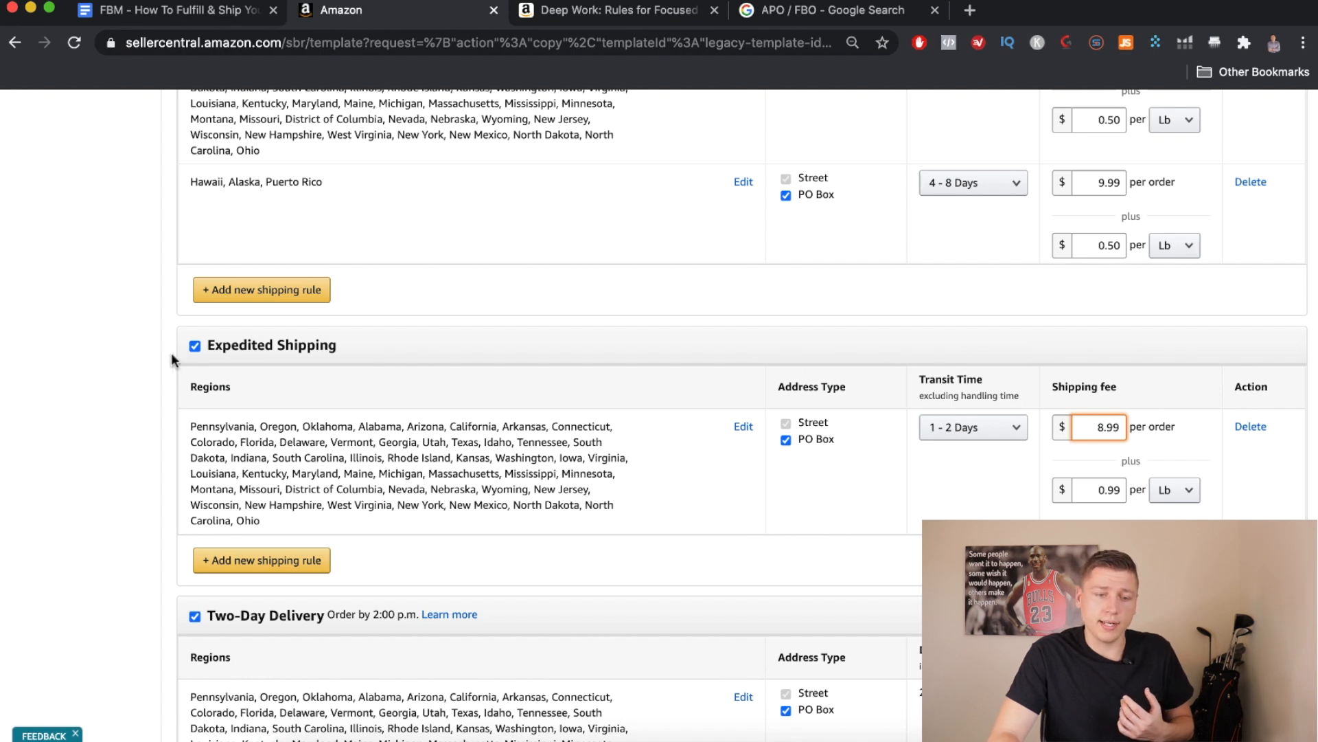
click(194, 347)
click(801, 483)
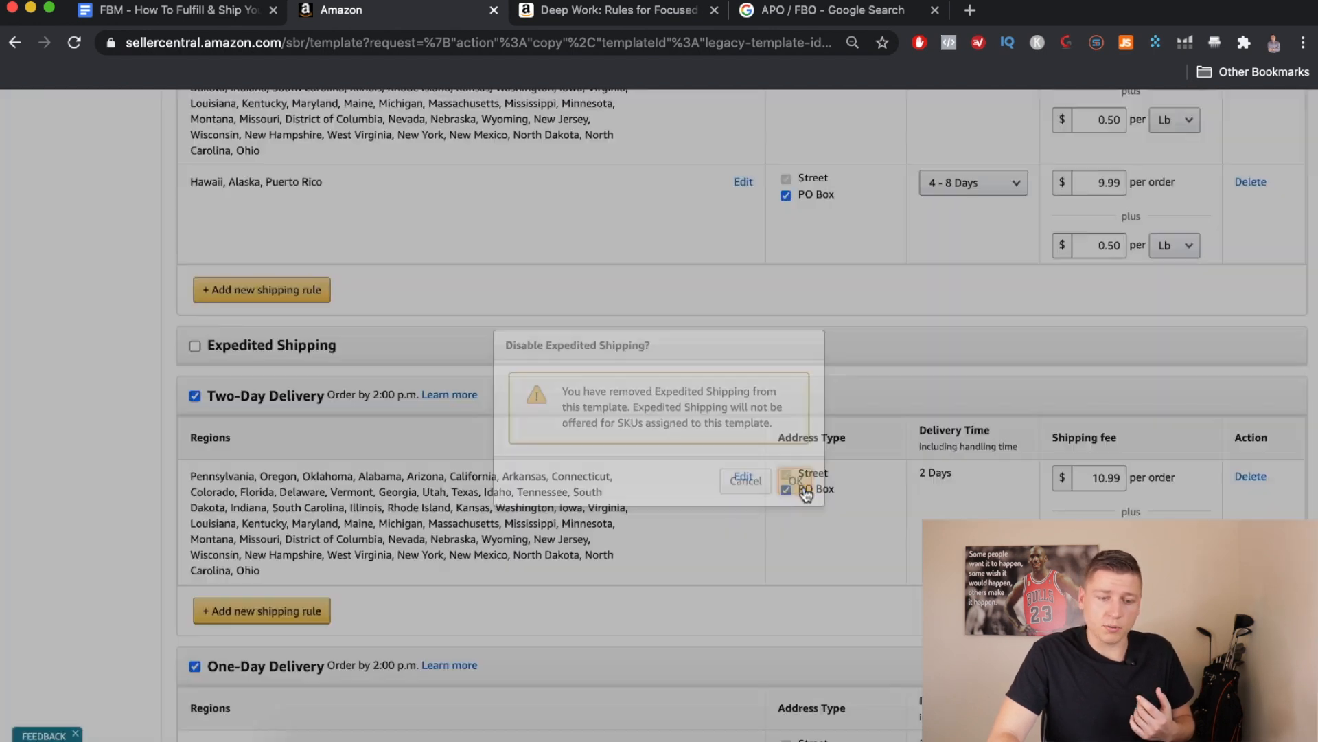
Disable the domestic Two-Day Delivery and One-Day Delivery options in the template
scroll(432, 434, down, 1)
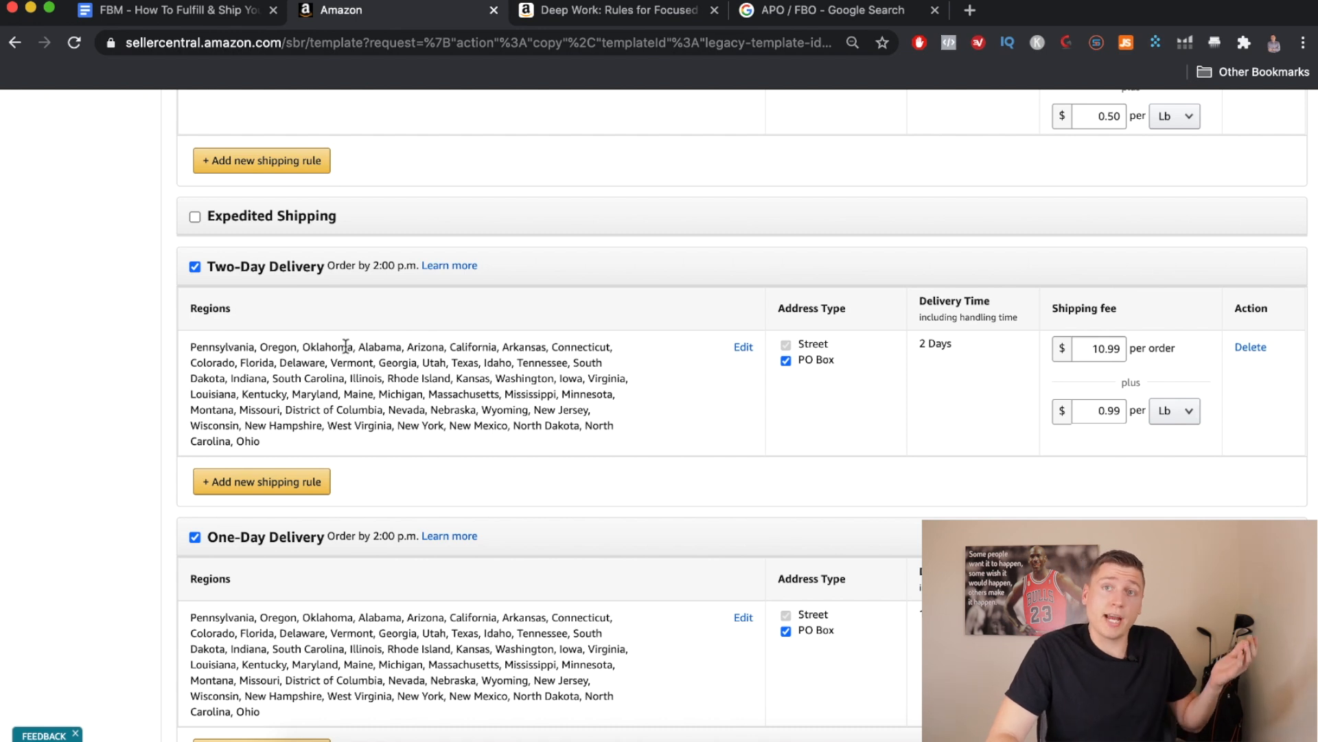
click(195, 267)
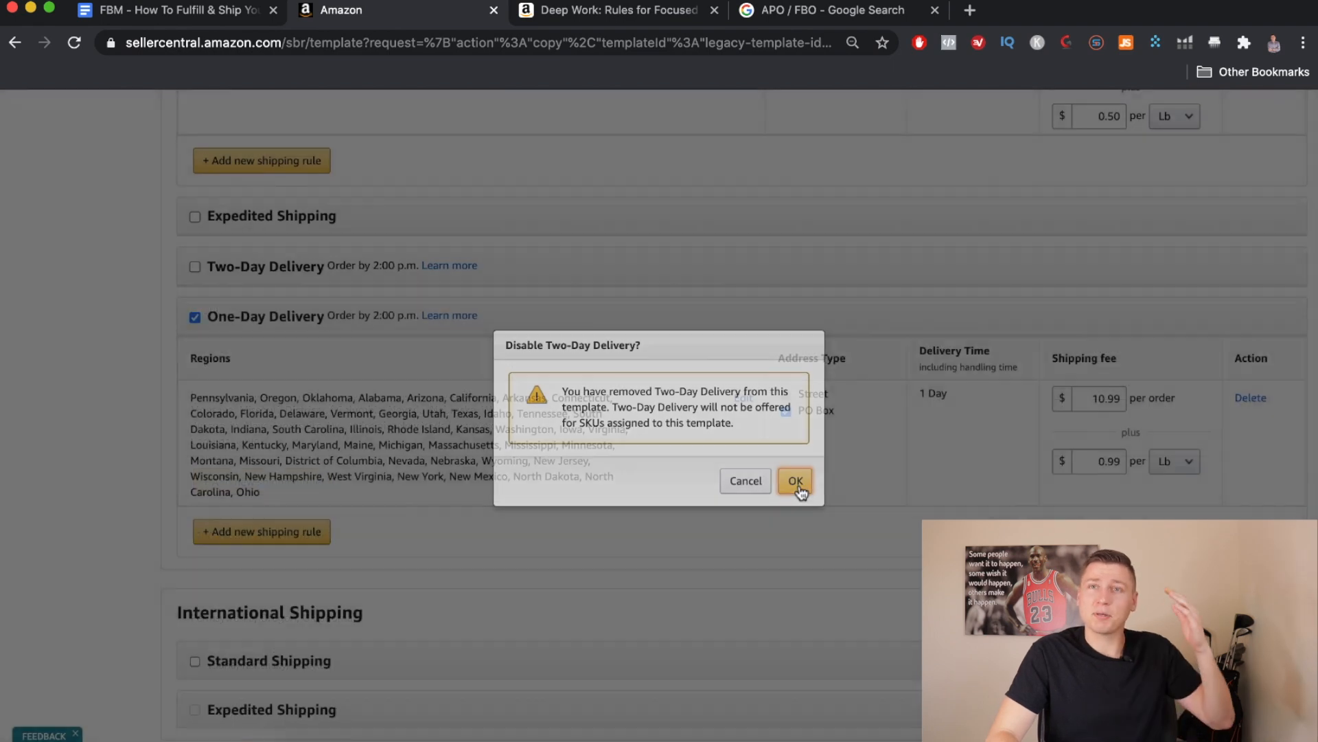
click(795, 481)
scroll(426, 485, down, 1)
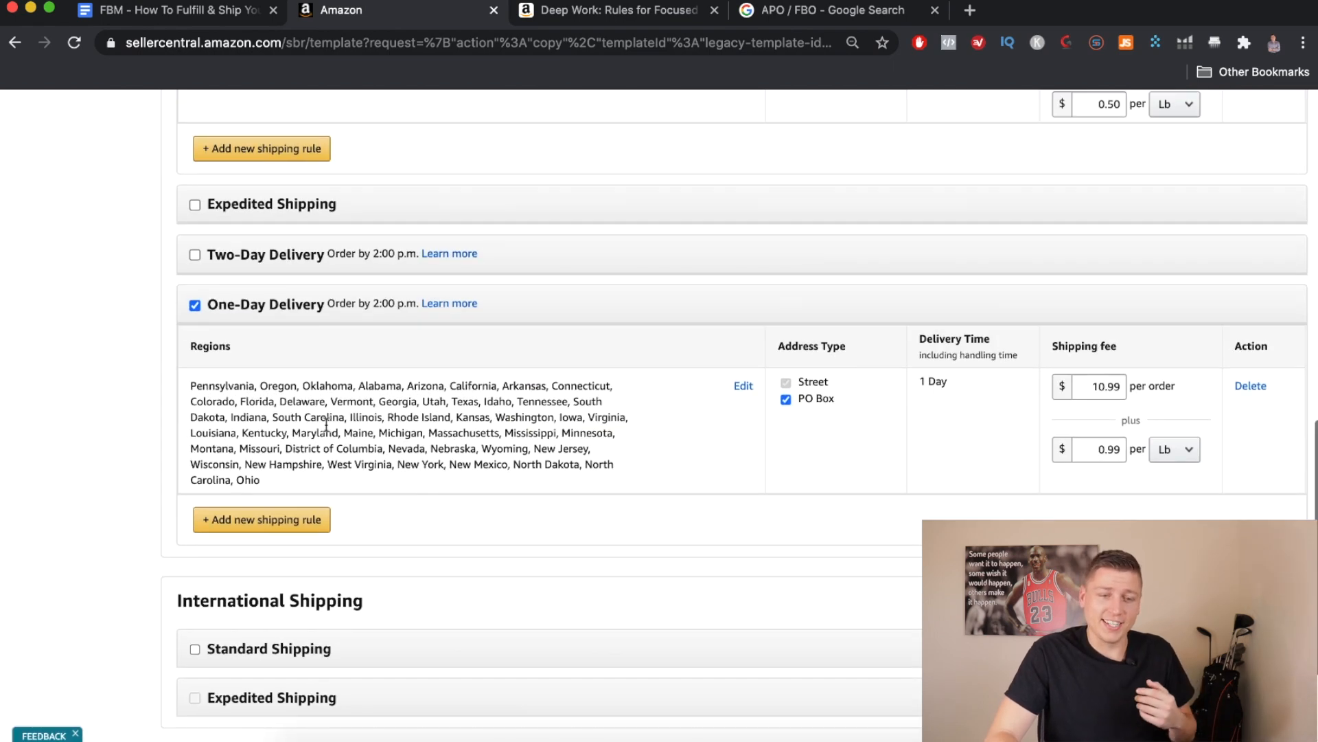
click(195, 306)
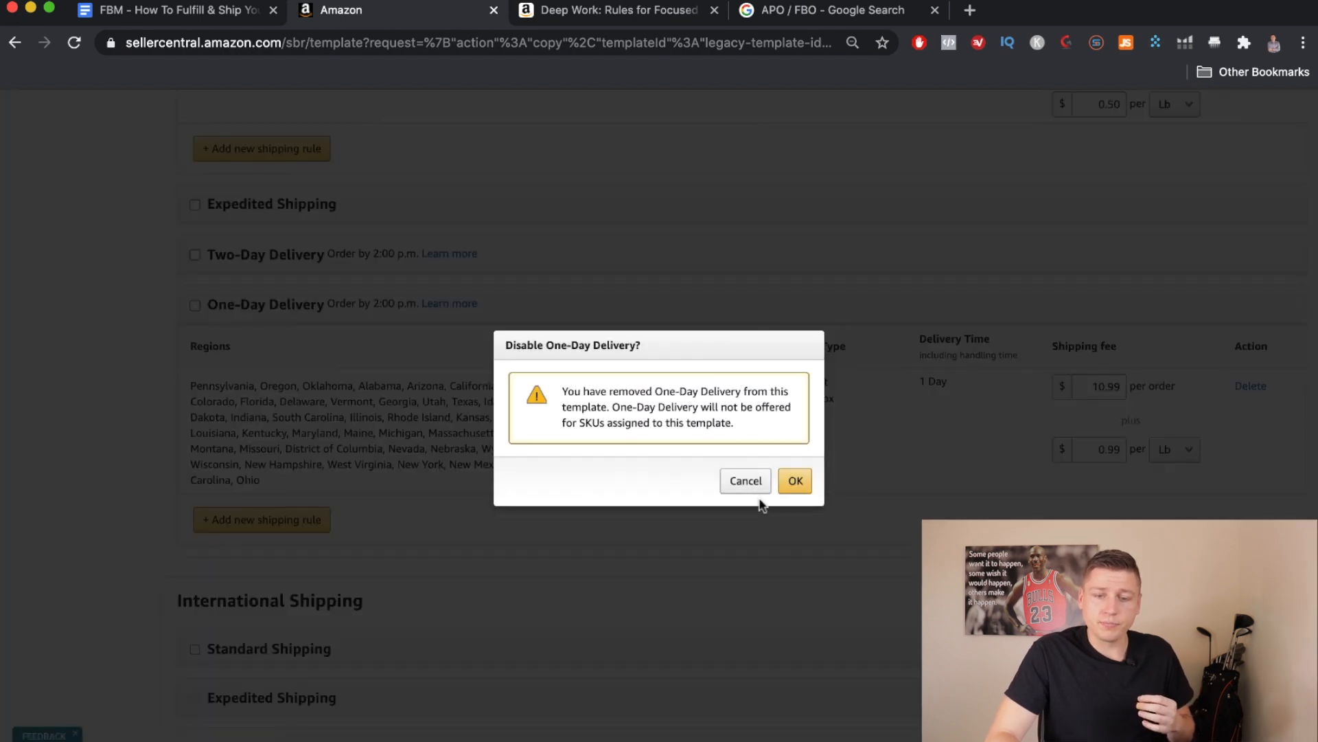
click(795, 482)
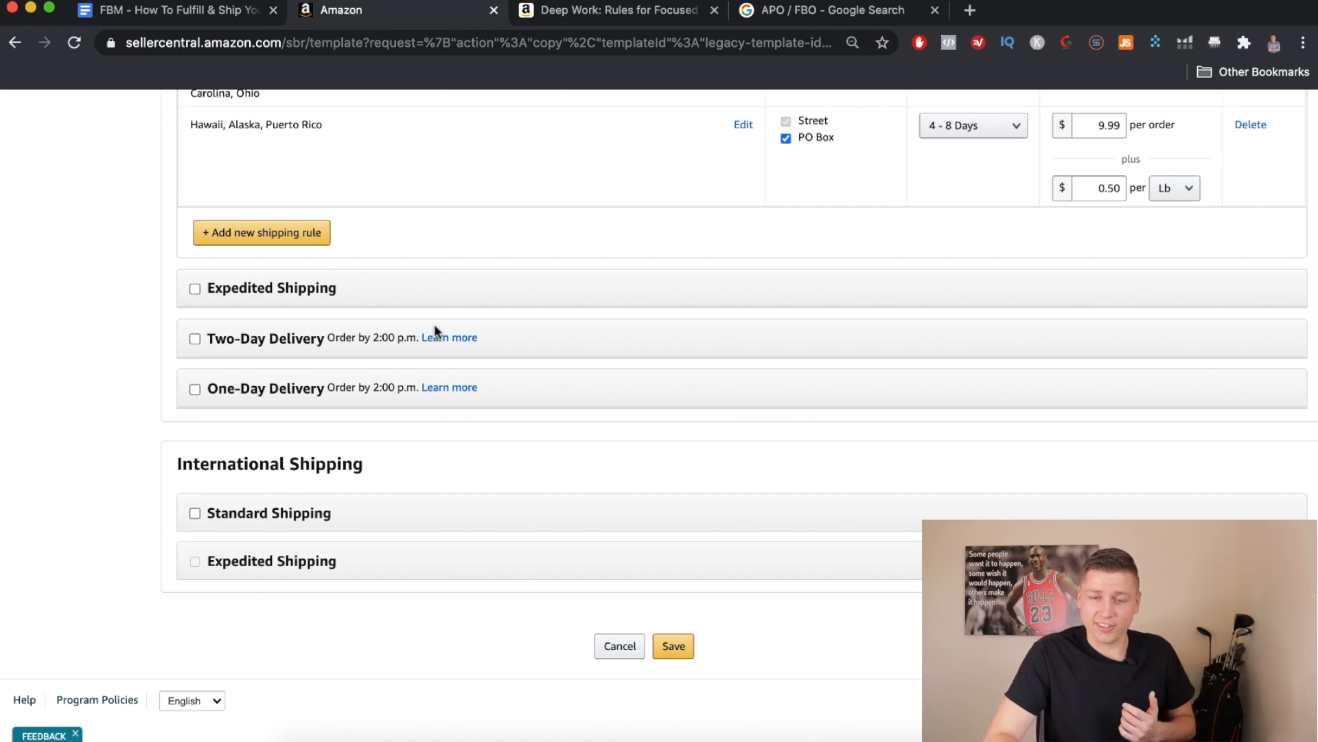
Review the domestic and international shipping options, save the Used Books template, and show its available template actions
scroll(434, 324, up, 3)
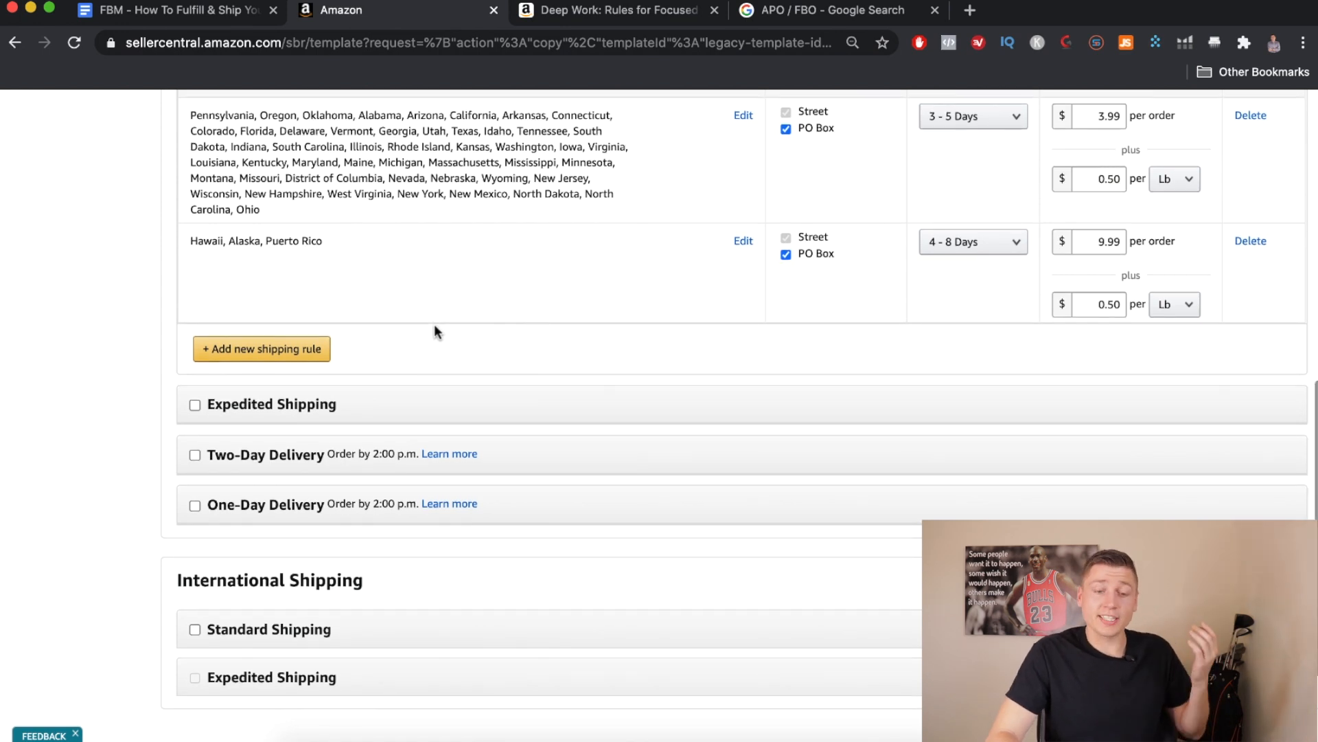
scroll(434, 326, down, 2)
scroll(434, 327, down, 1)
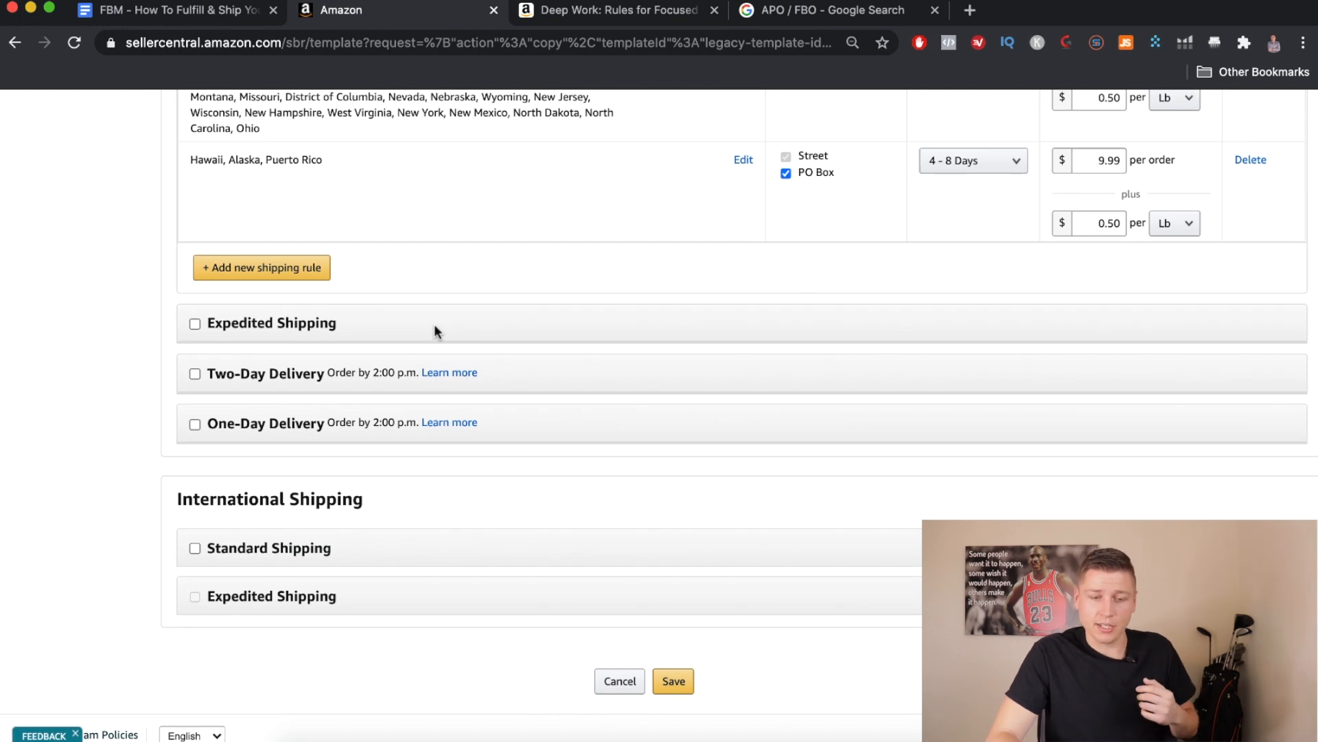
scroll(434, 326, down, 1)
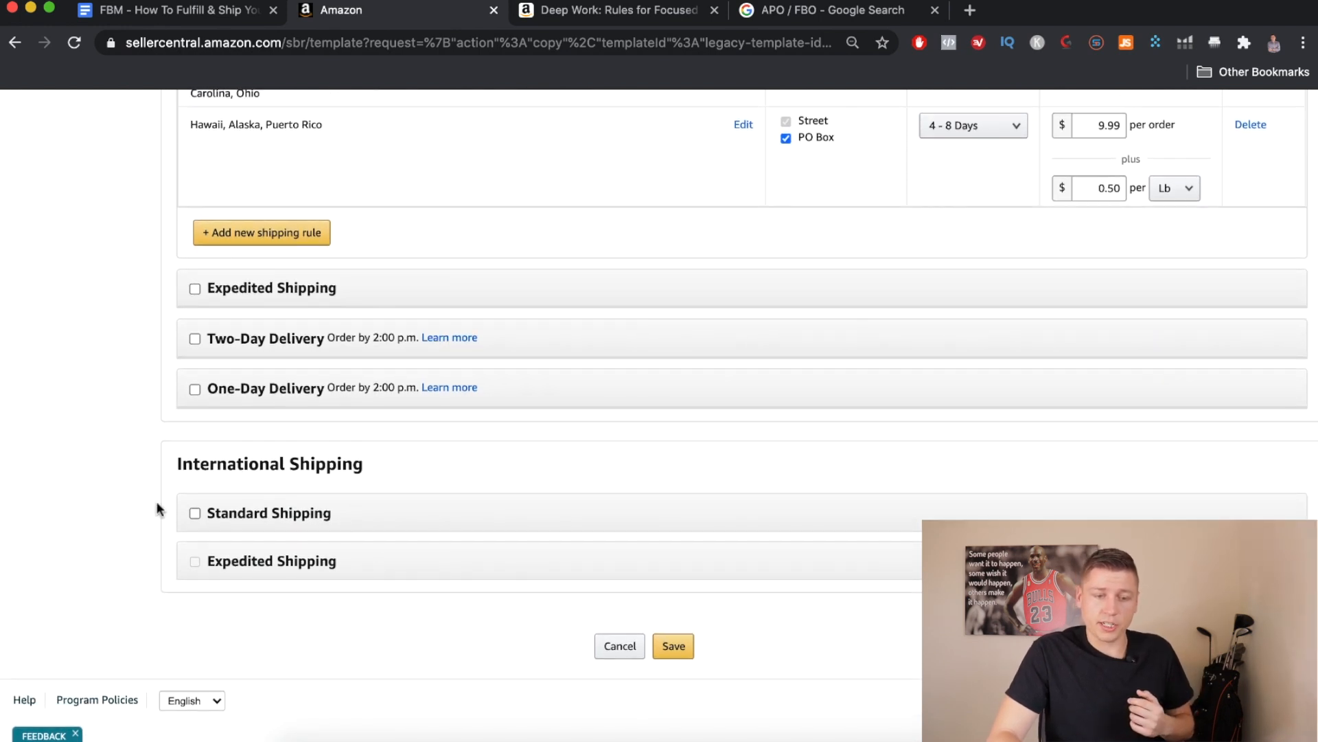
scroll(245, 405, up, 7)
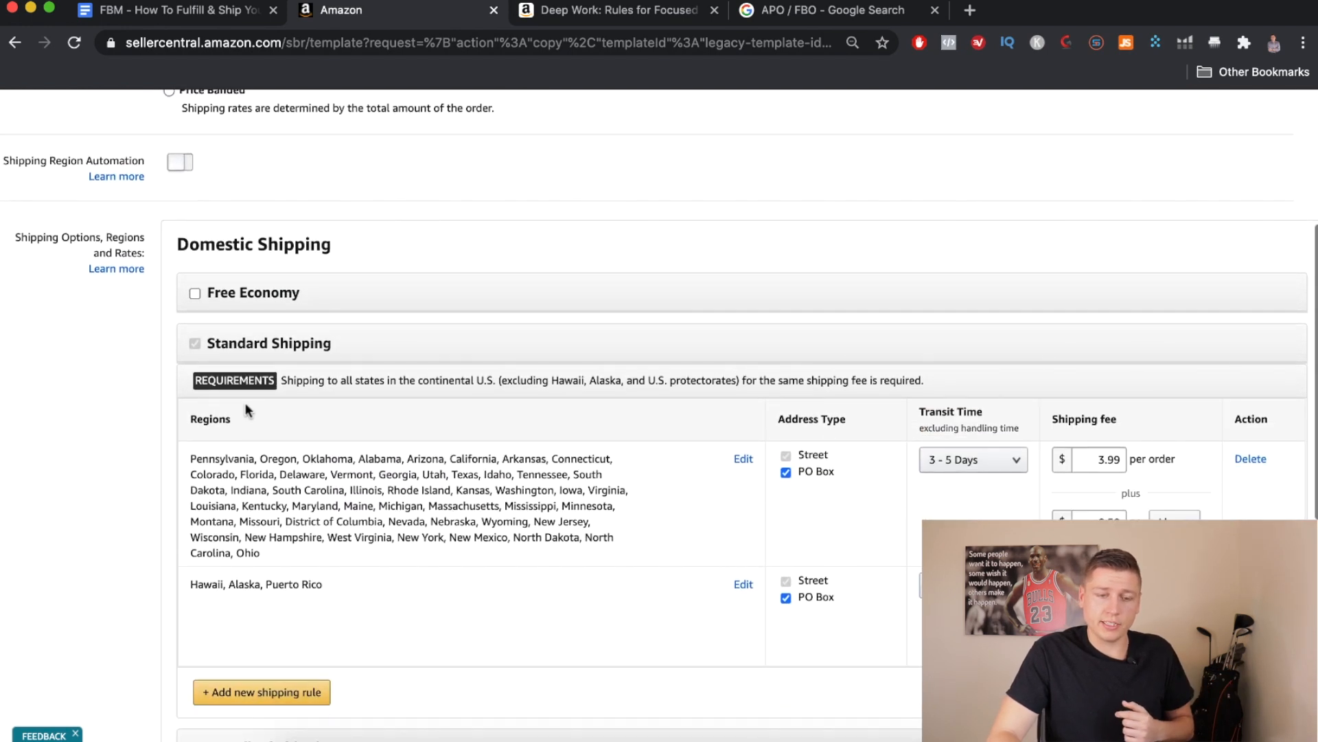
scroll(245, 405, down, 7)
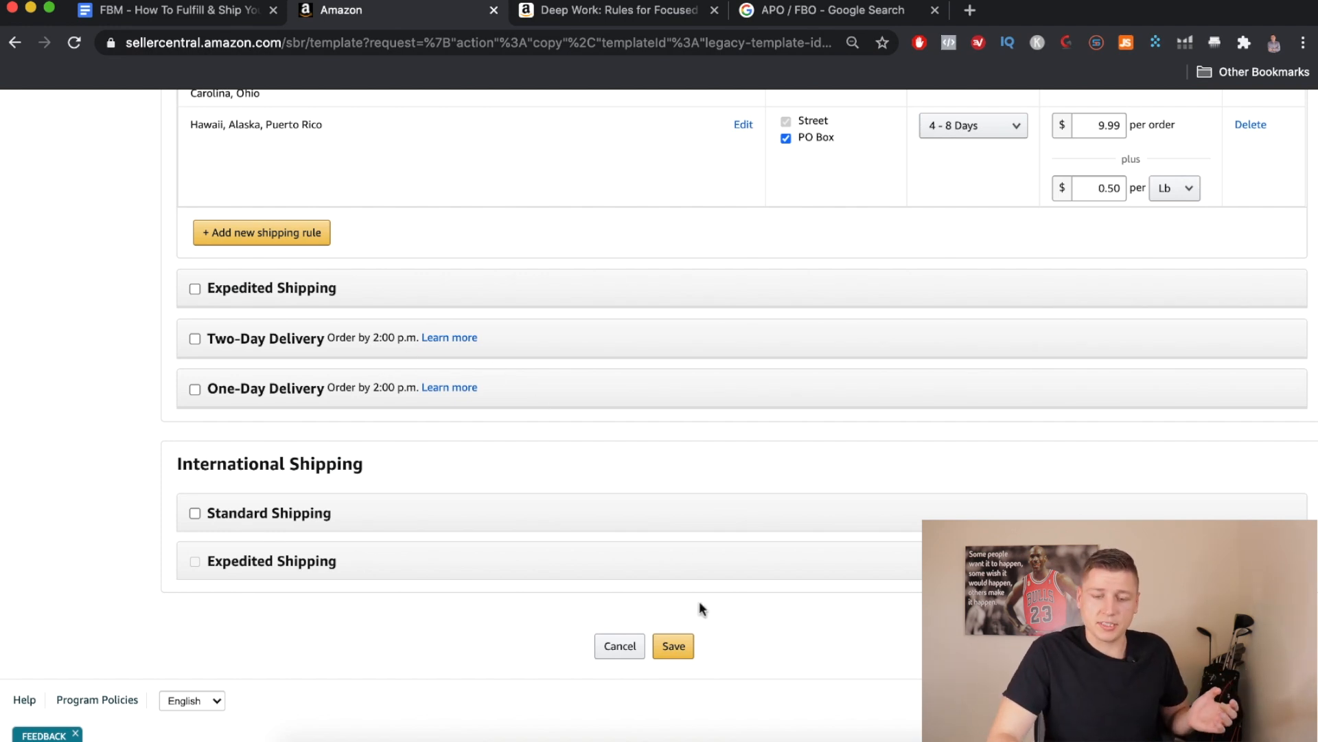
click(675, 651)
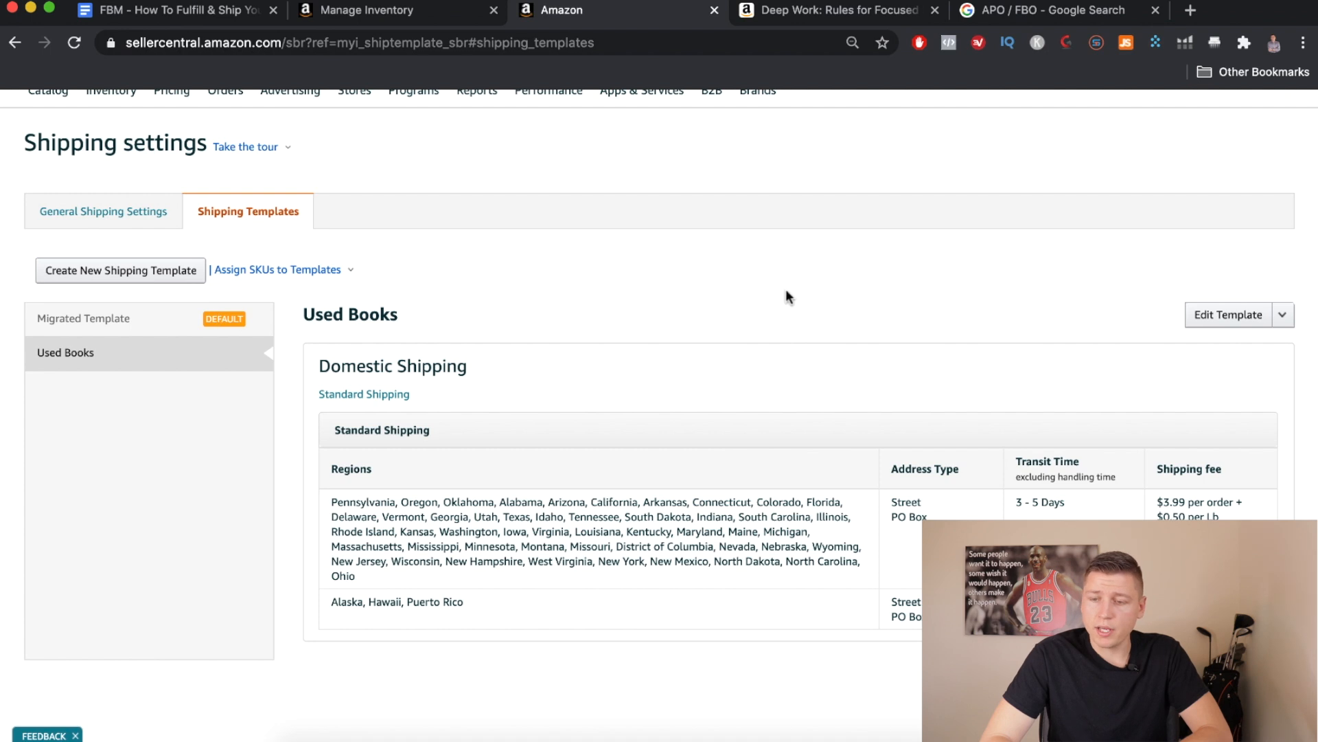
click(1281, 316)
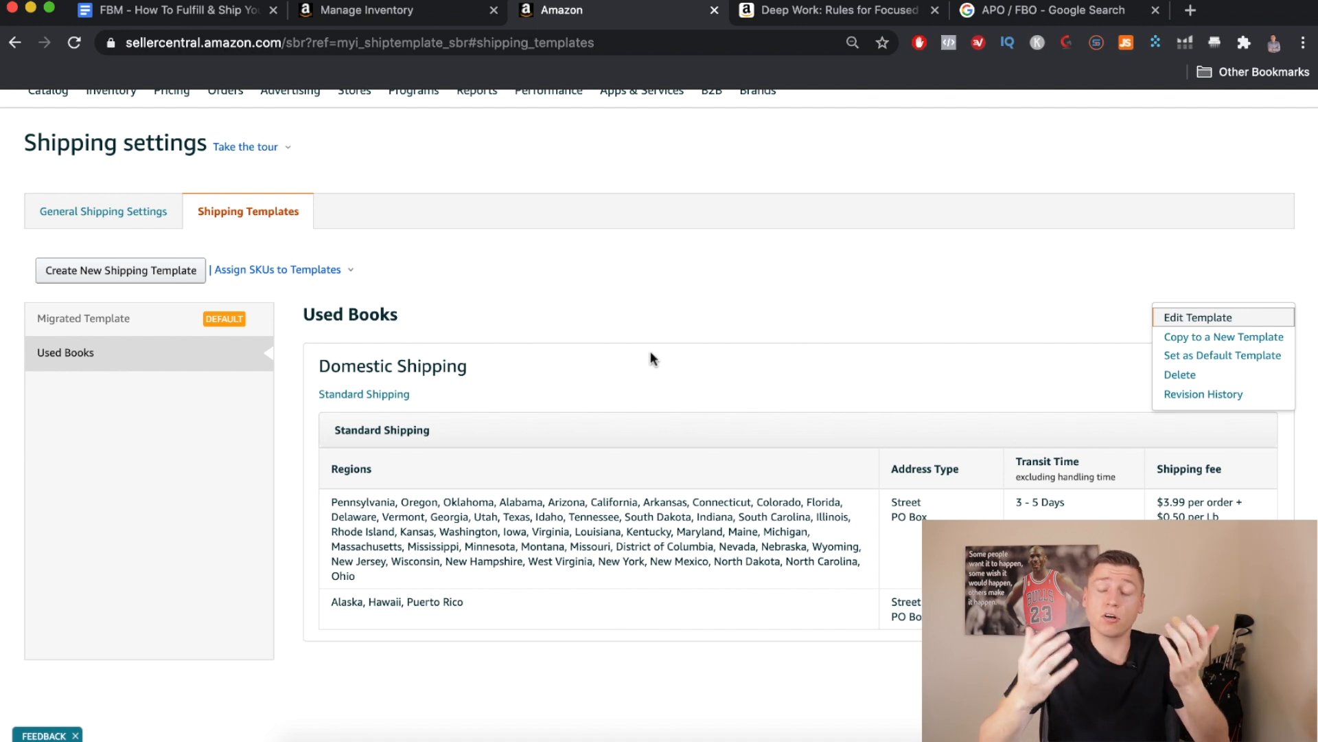
Dismiss the template actions, show how to assign SKUs to templates, and go to the Manage Inventory page
click(595, 322)
click(295, 270)
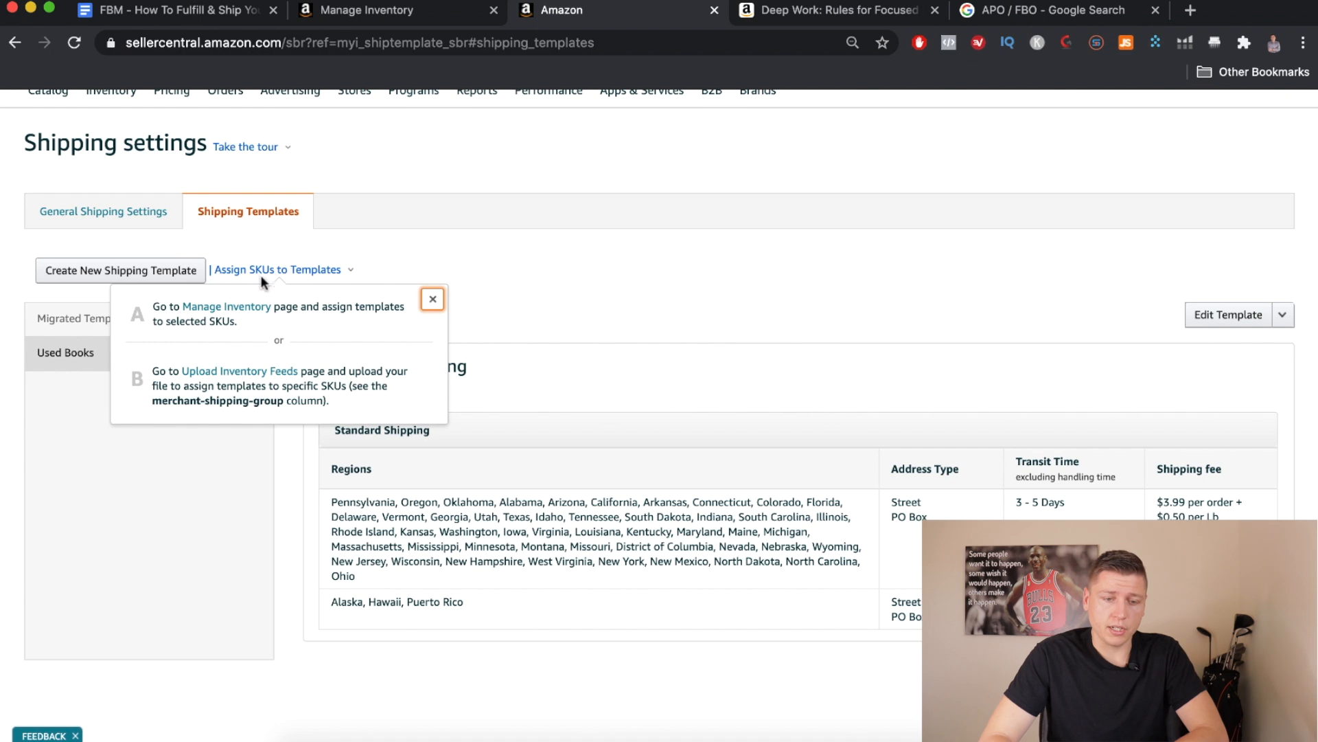
click(218, 310)
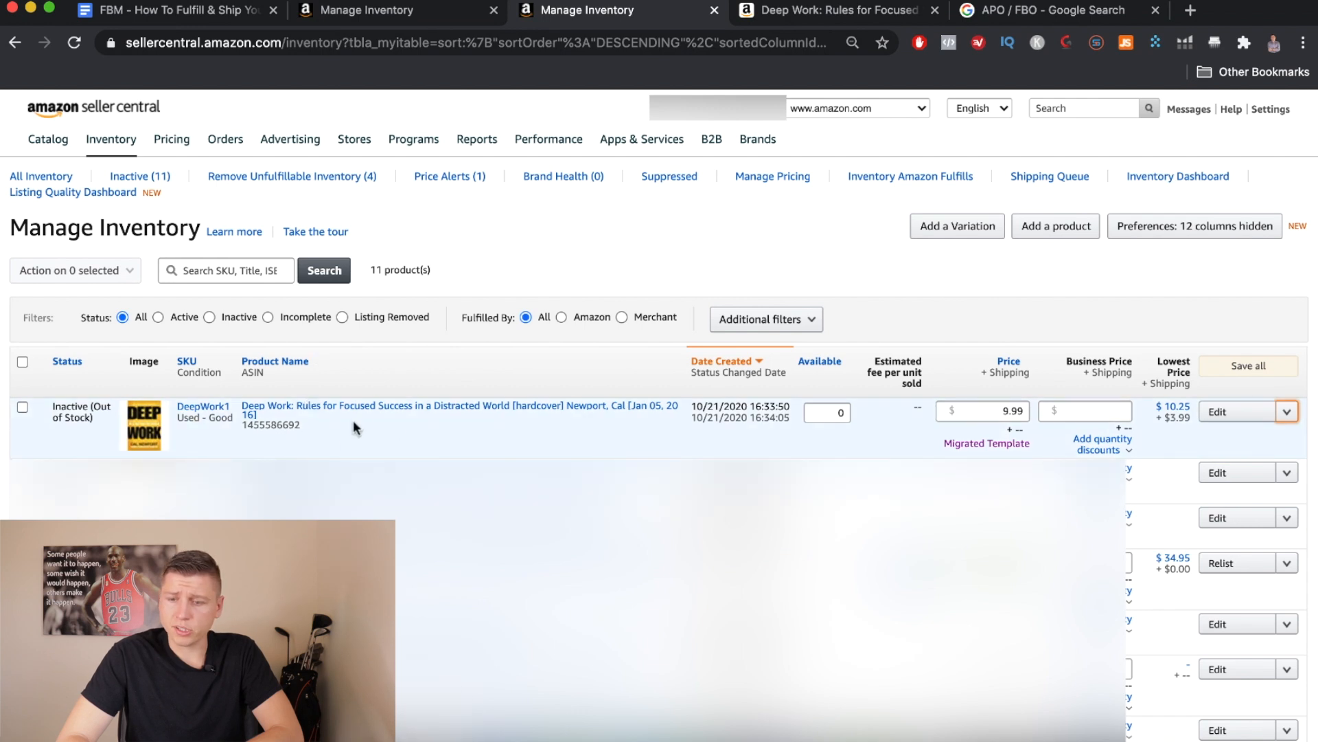
Change the Deep Work listing's shipping template to Used Books and confirm the change
click(1287, 411)
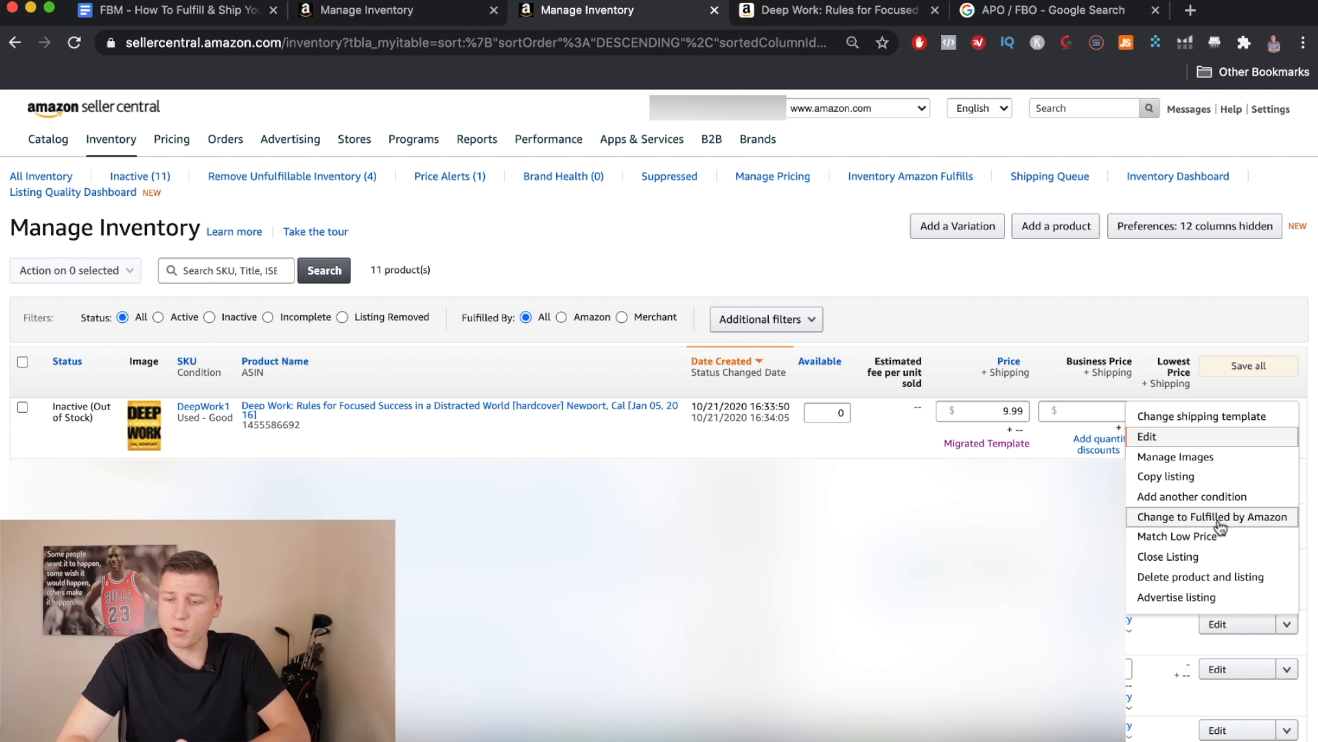
click(1193, 416)
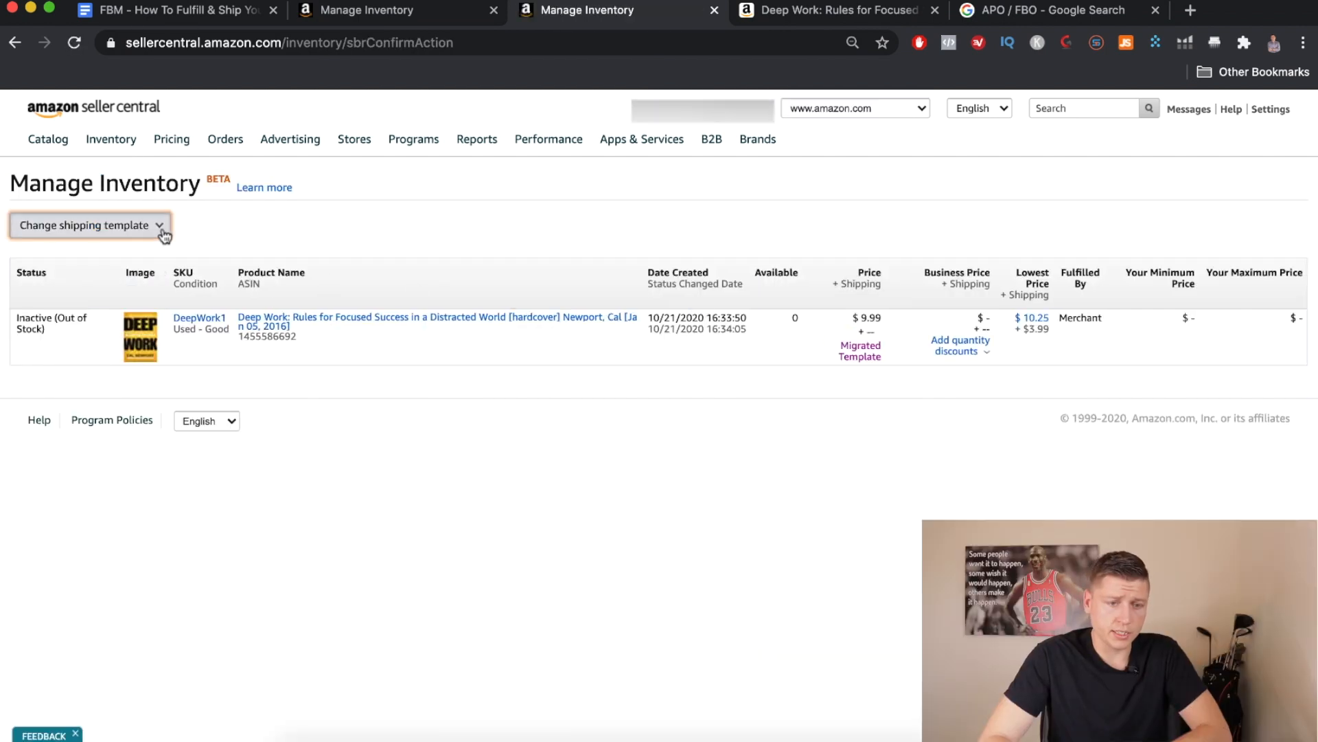
click(164, 232)
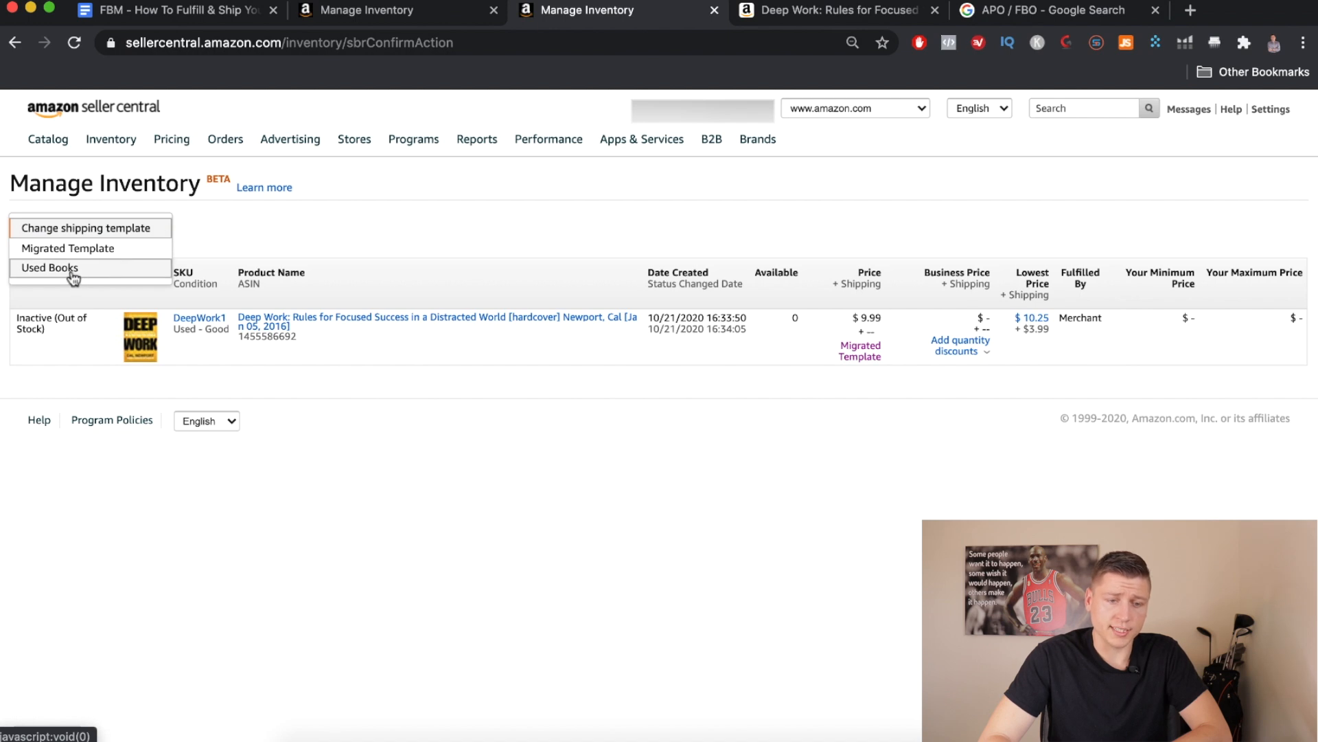
click(50, 267)
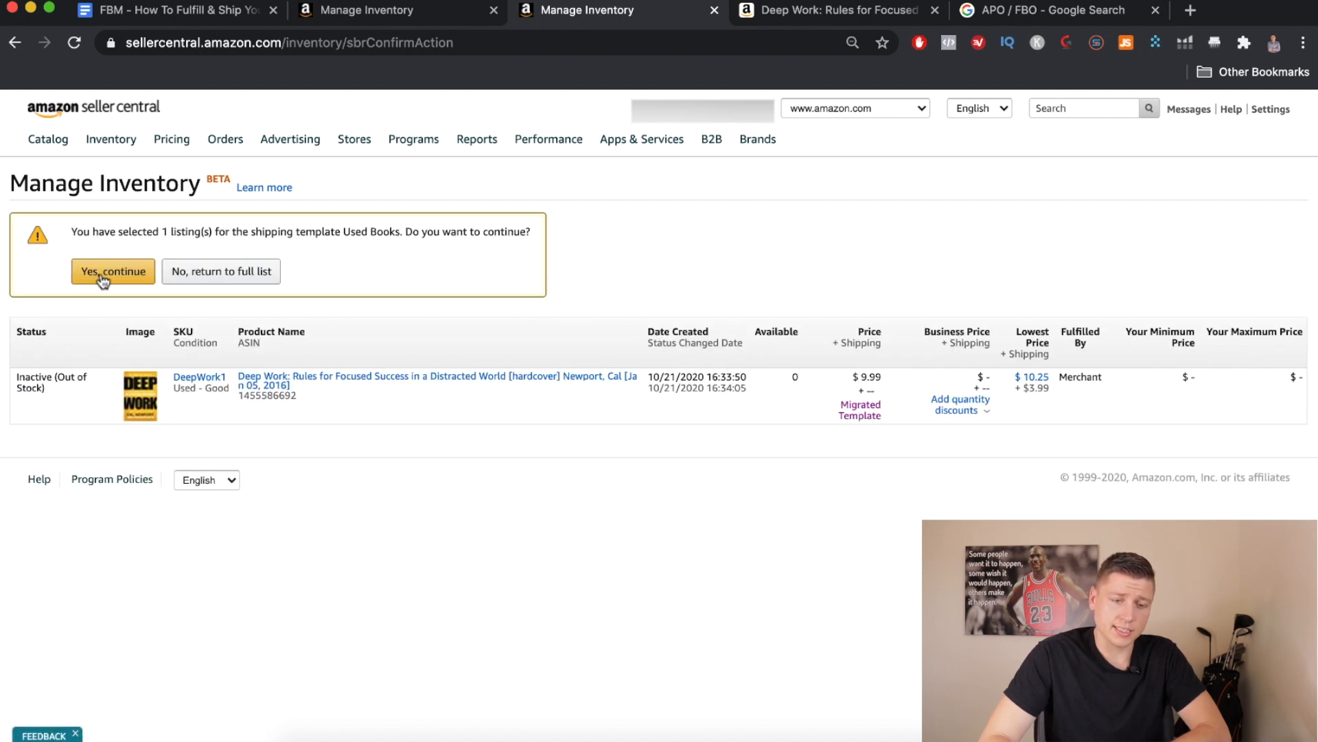
click(101, 274)
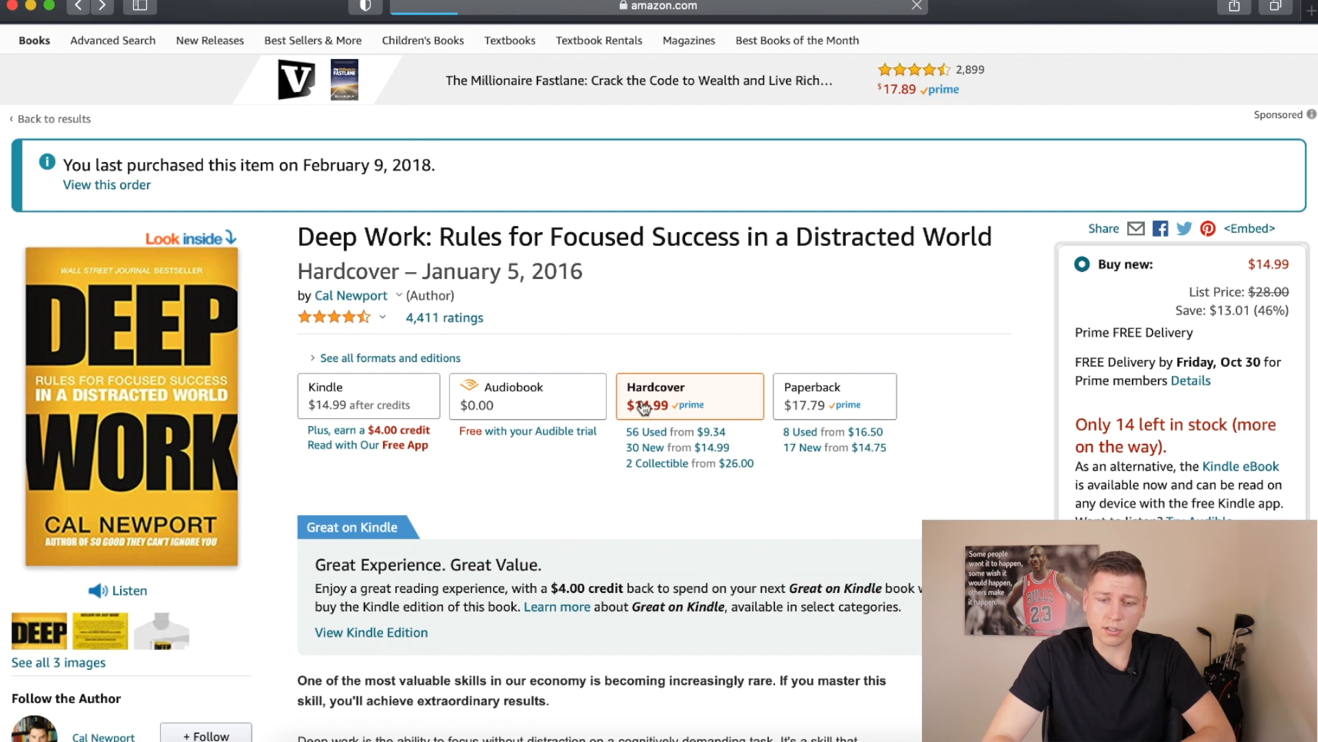
On the Deep Work product page, open the used hardcover offers and compare their conditions, prices and delivery charges
click(663, 441)
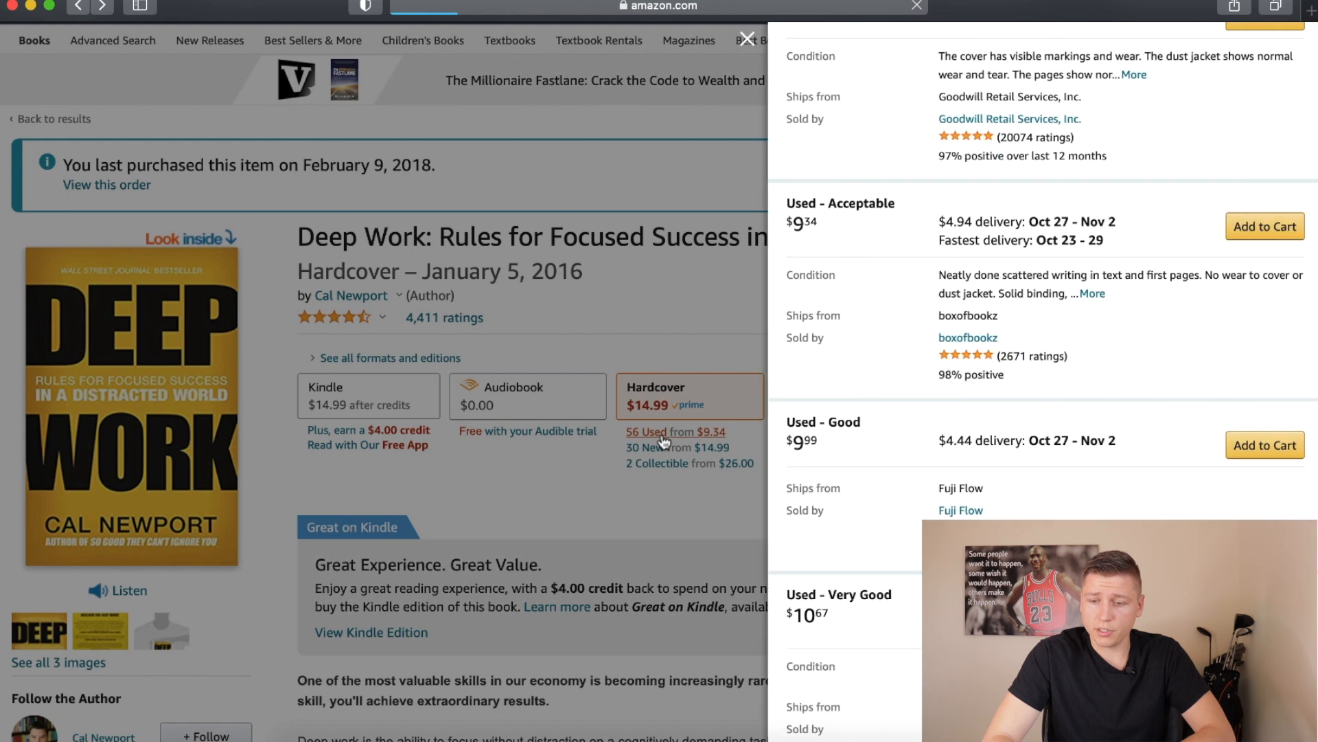
scroll(1019, 489, up, 10)
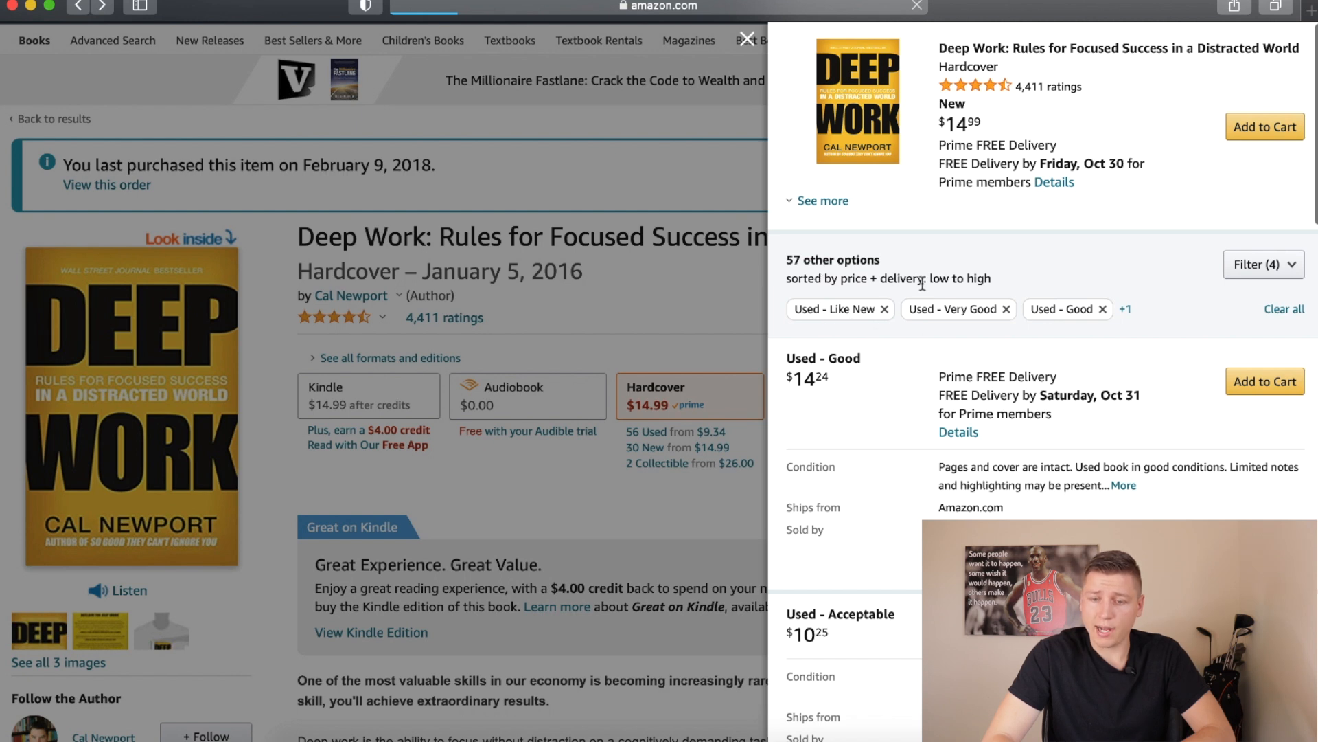
scroll(949, 465, down, 4)
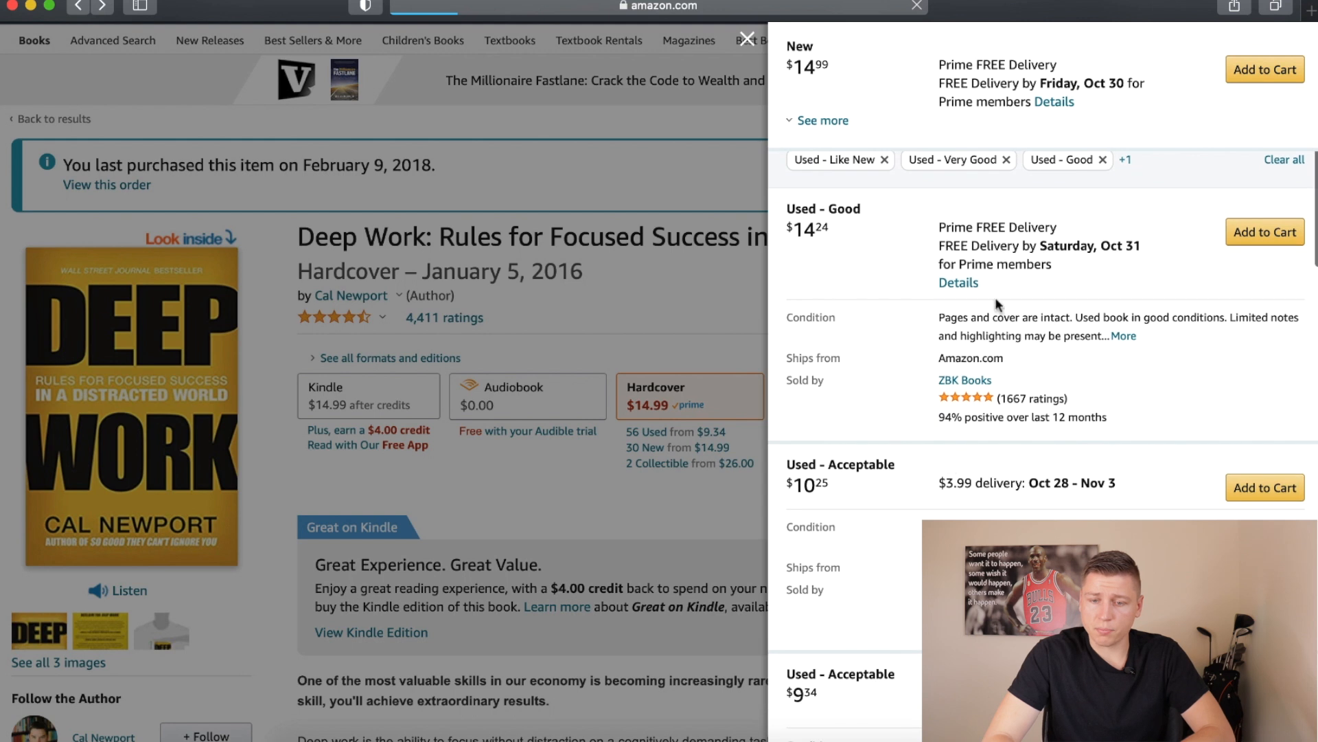
scroll(876, 375, down, 3)
scroll(908, 347, down, 1)
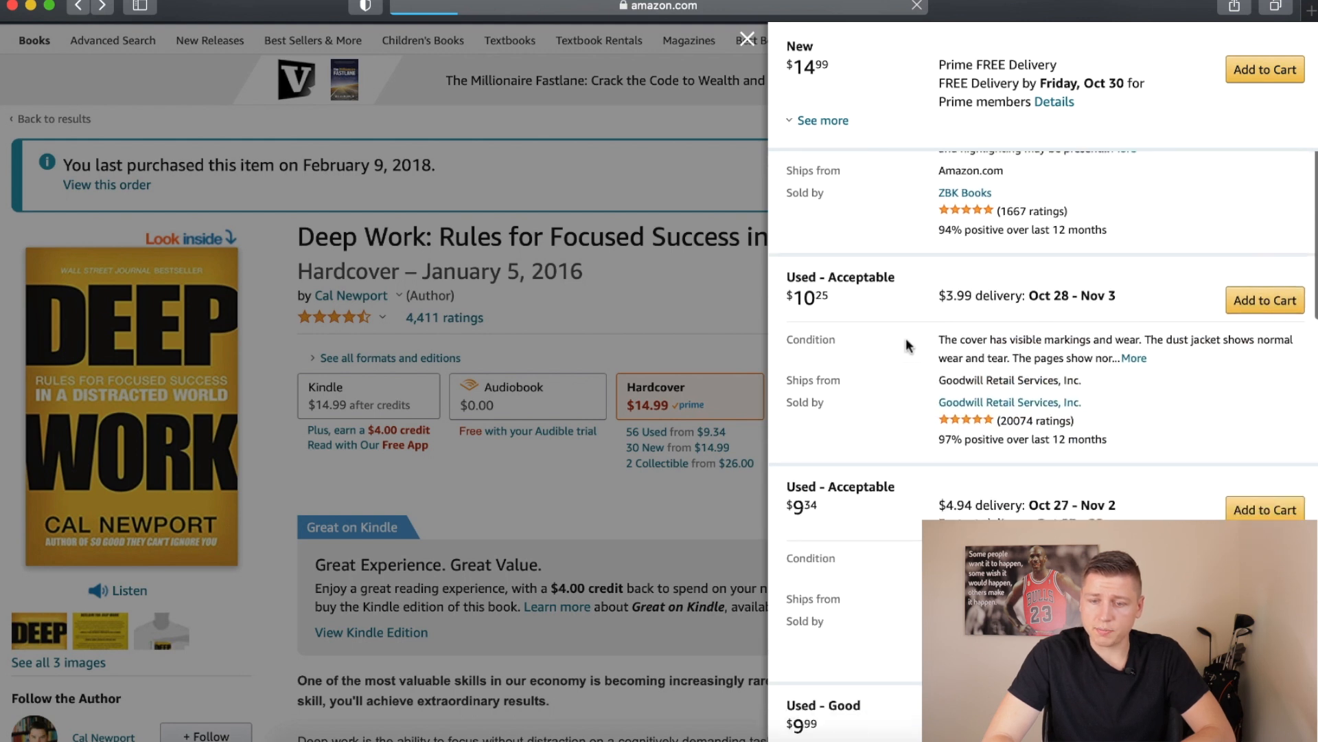
scroll(907, 345, up, 1)
scroll(908, 345, down, 4)
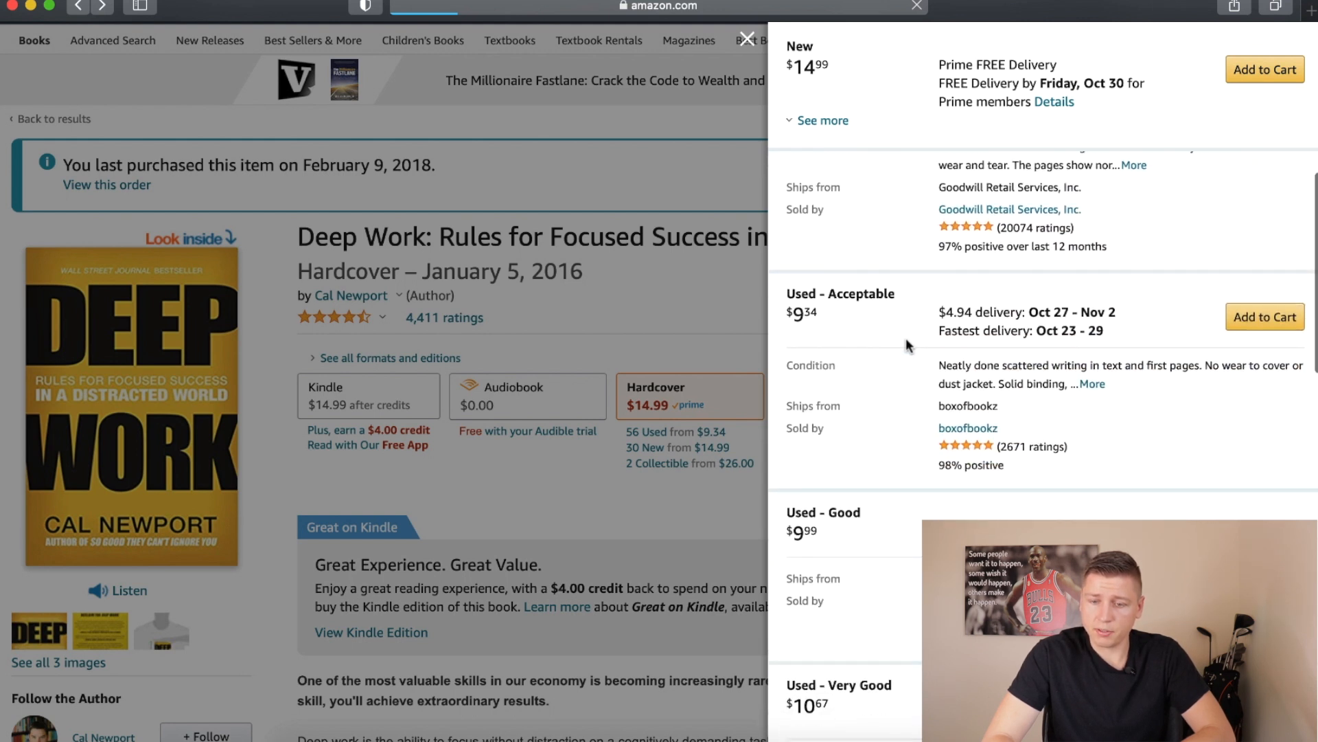
scroll(908, 344, down, 2)
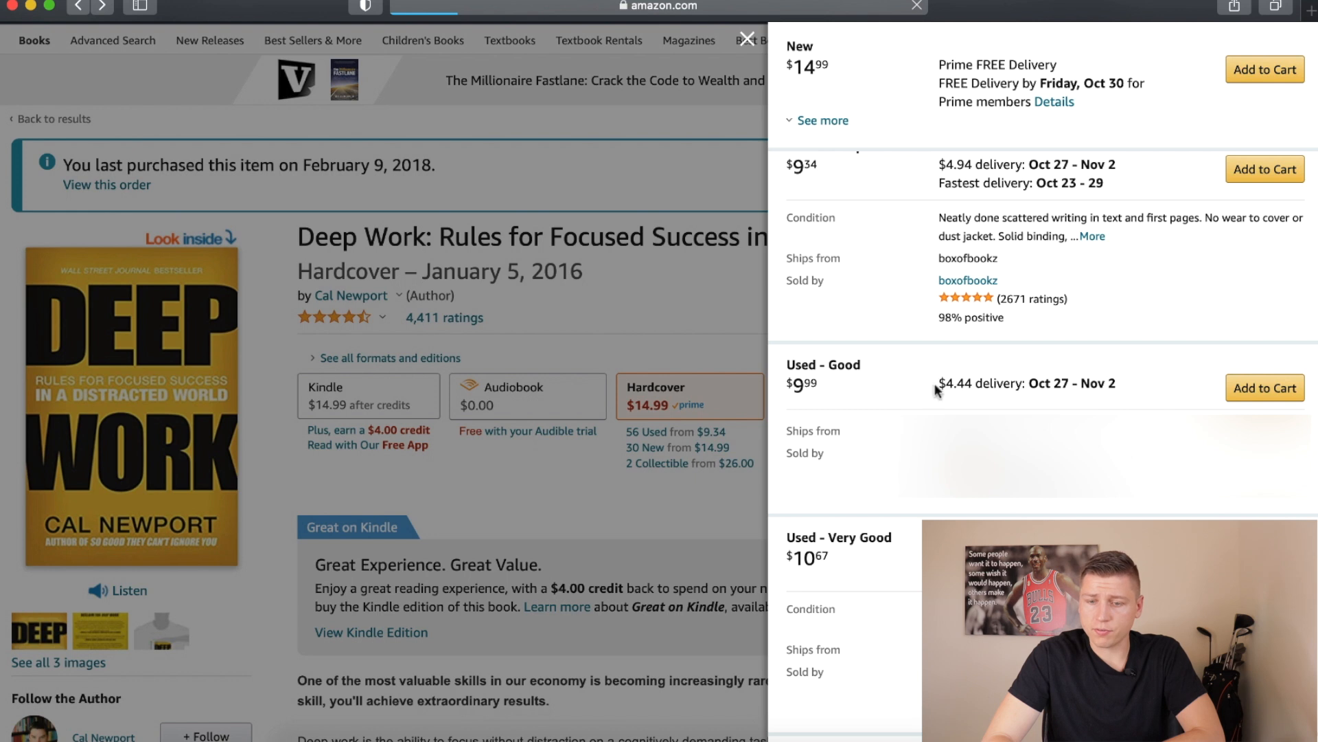
Check the delivery charge of the $9.99 Used - Good offer against the other offers and add that copy to the cart
drag(943, 383, 975, 386)
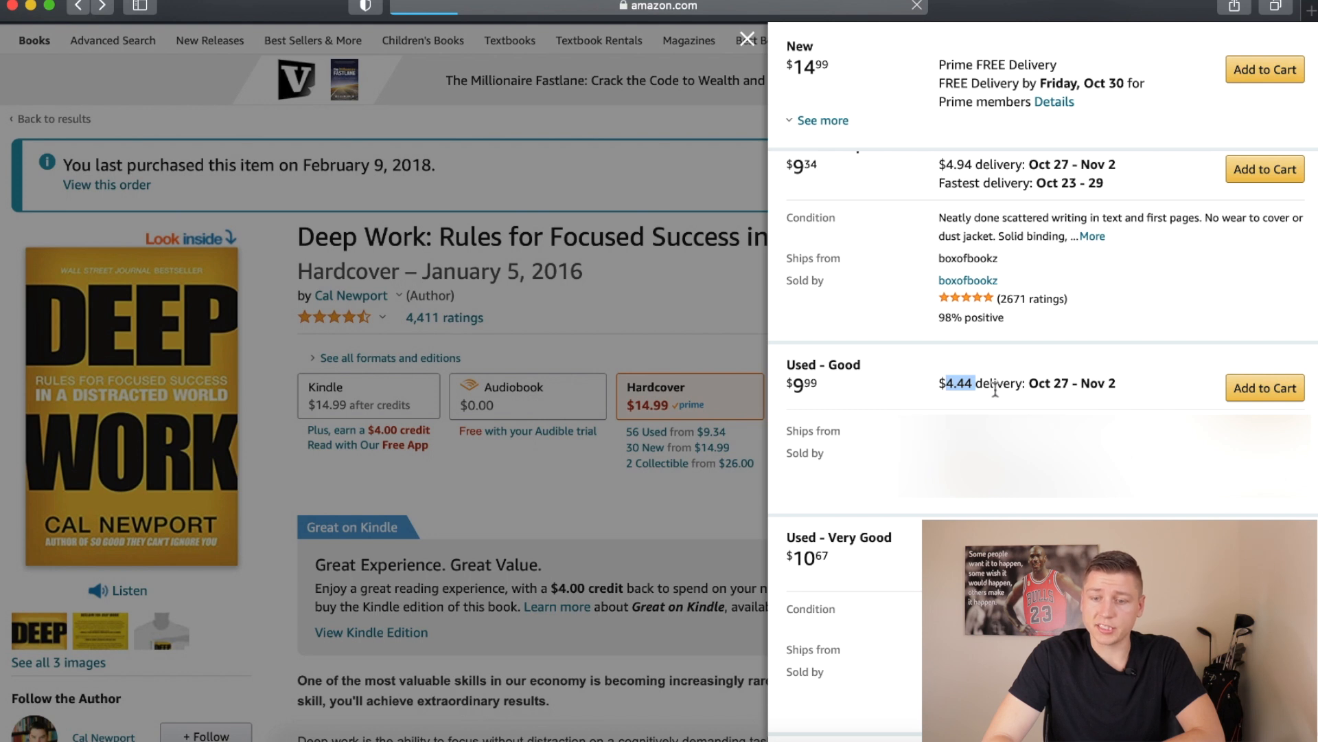
click(947, 382)
drag(968, 382, 944, 377)
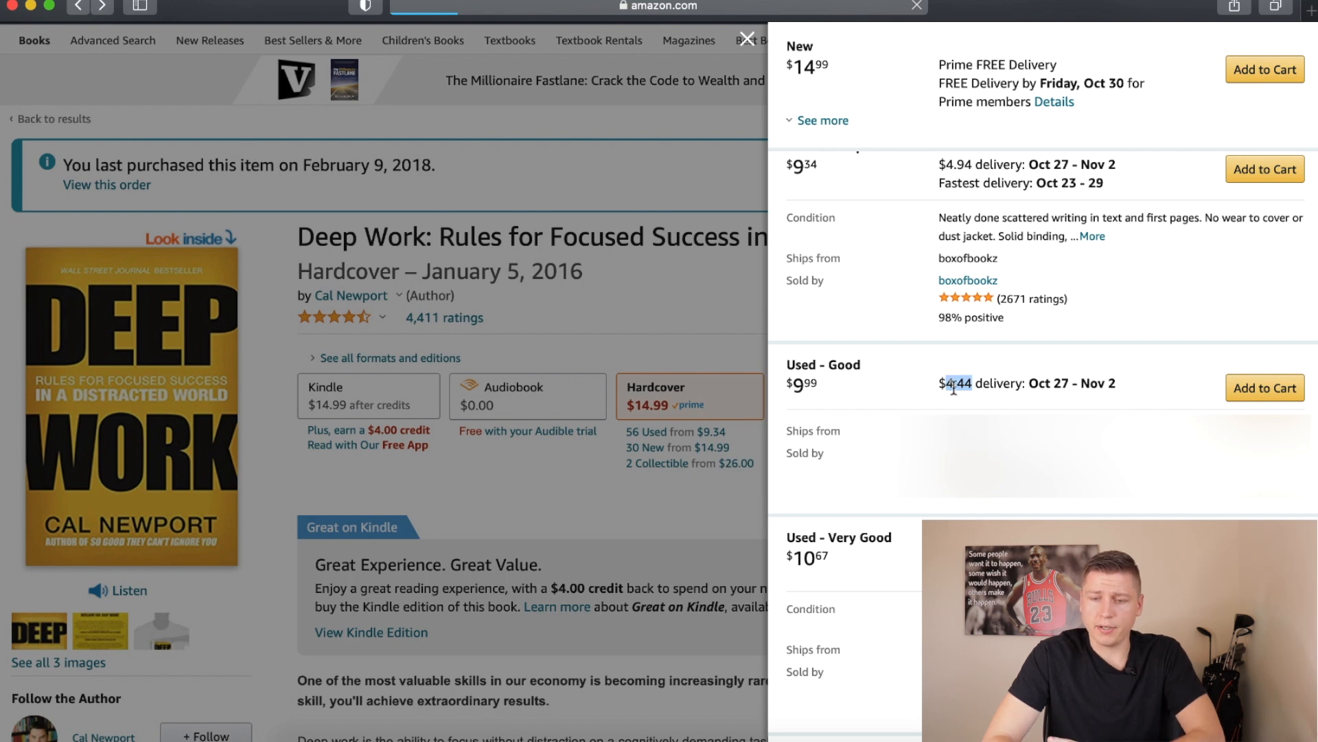
scroll(953, 389, up, 5)
scroll(953, 391, up, 5)
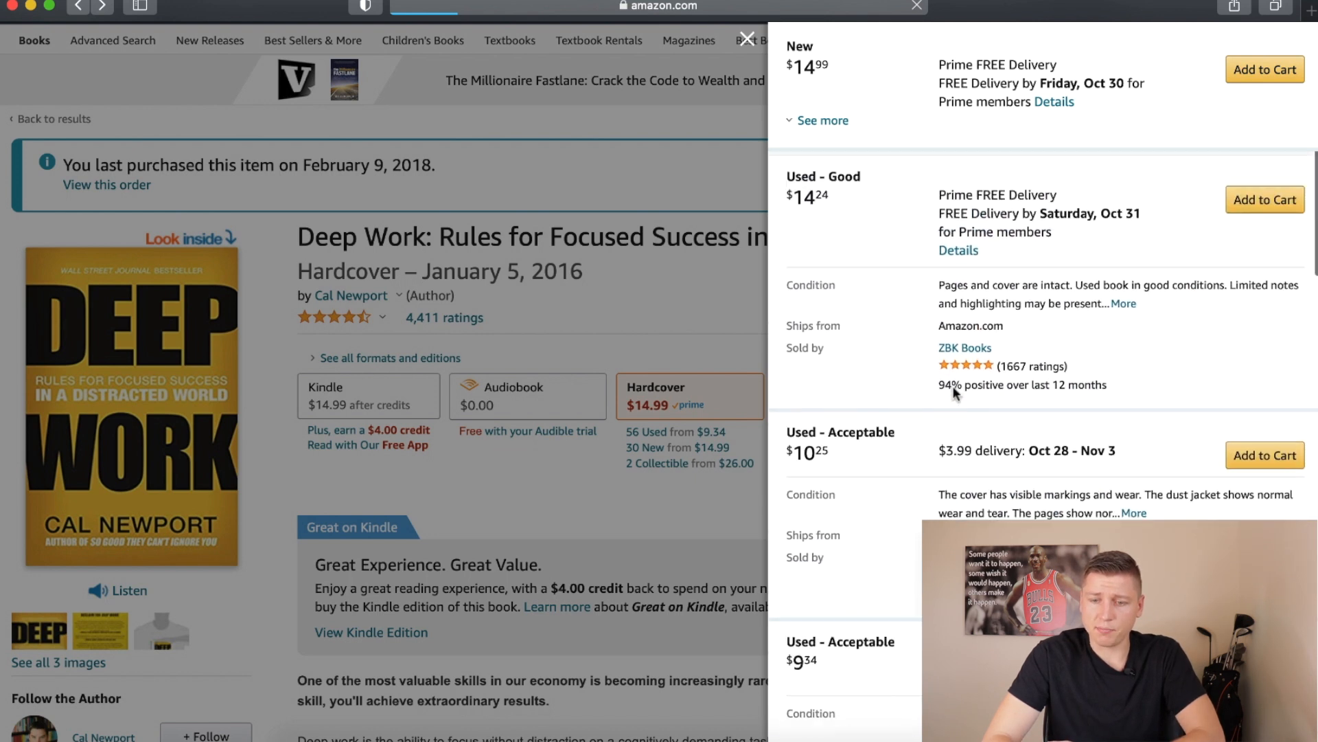
scroll(953, 391, down, 8)
scroll(955, 397, down, 3)
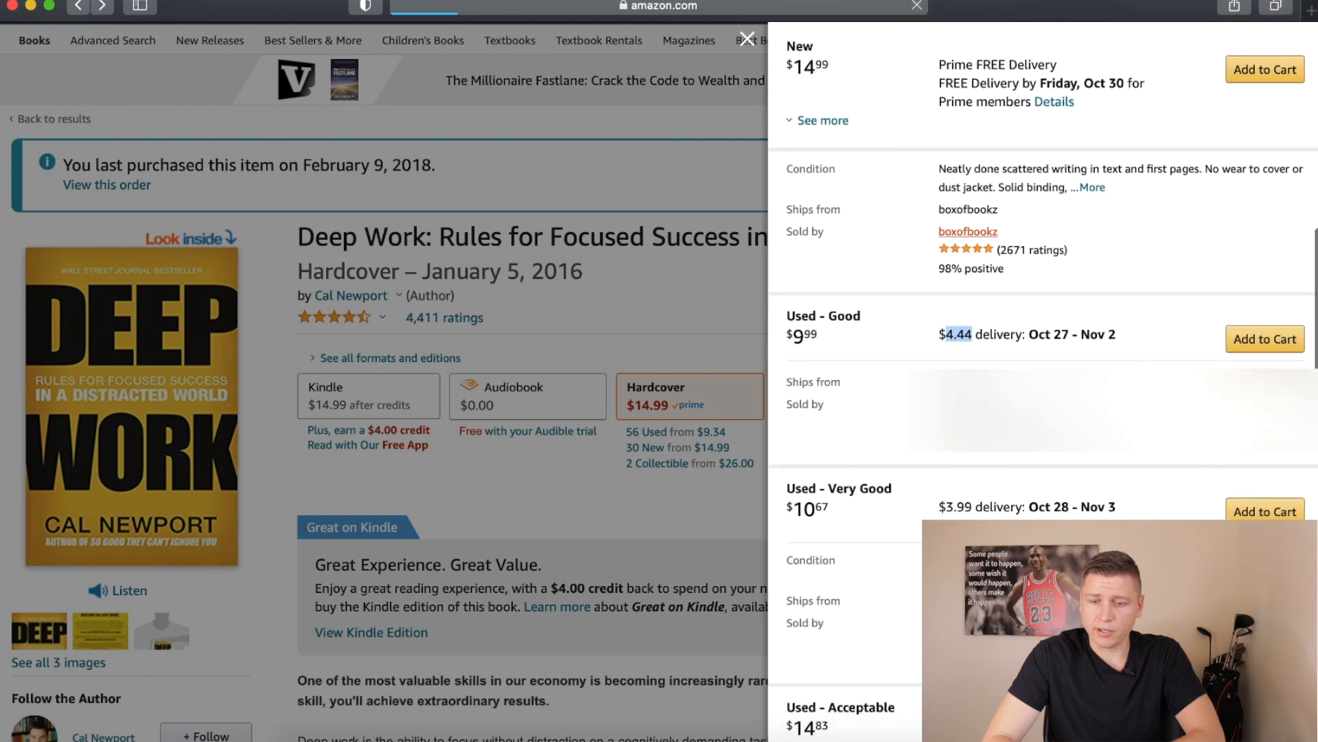
click(1009, 339)
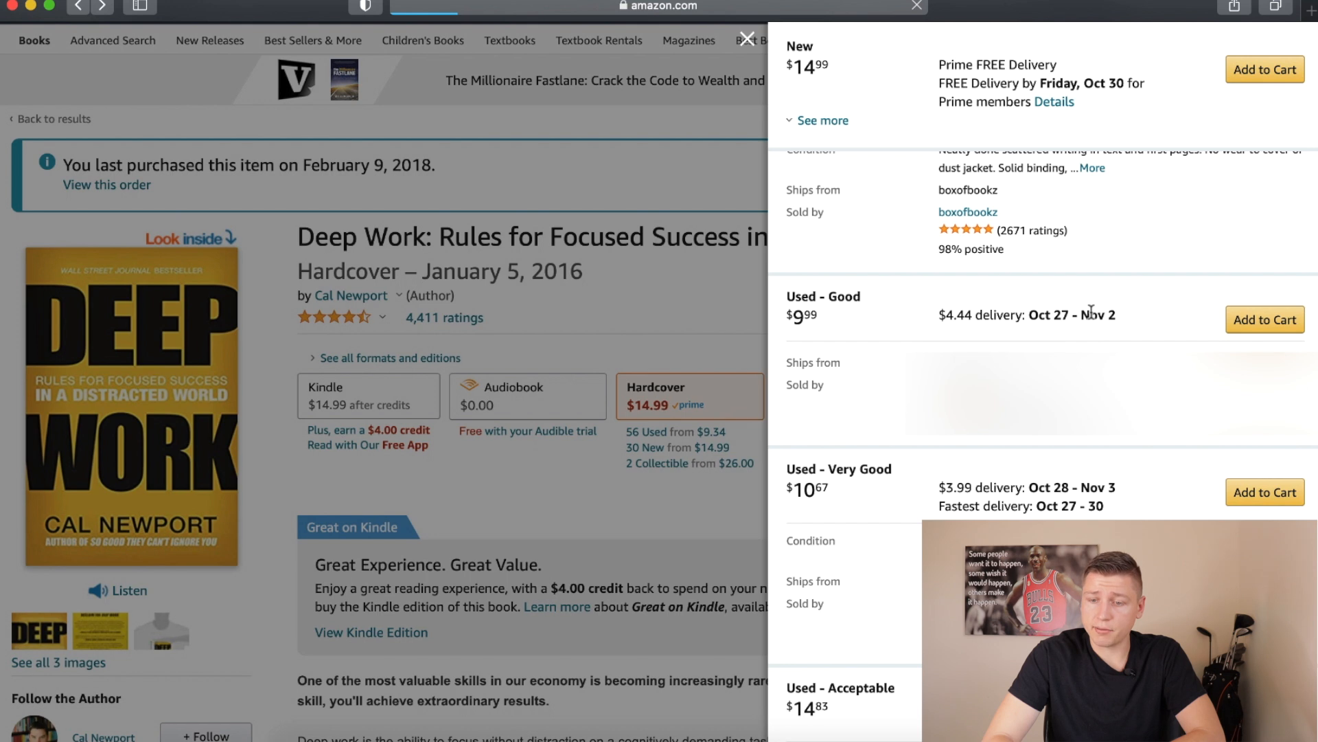
click(1265, 320)
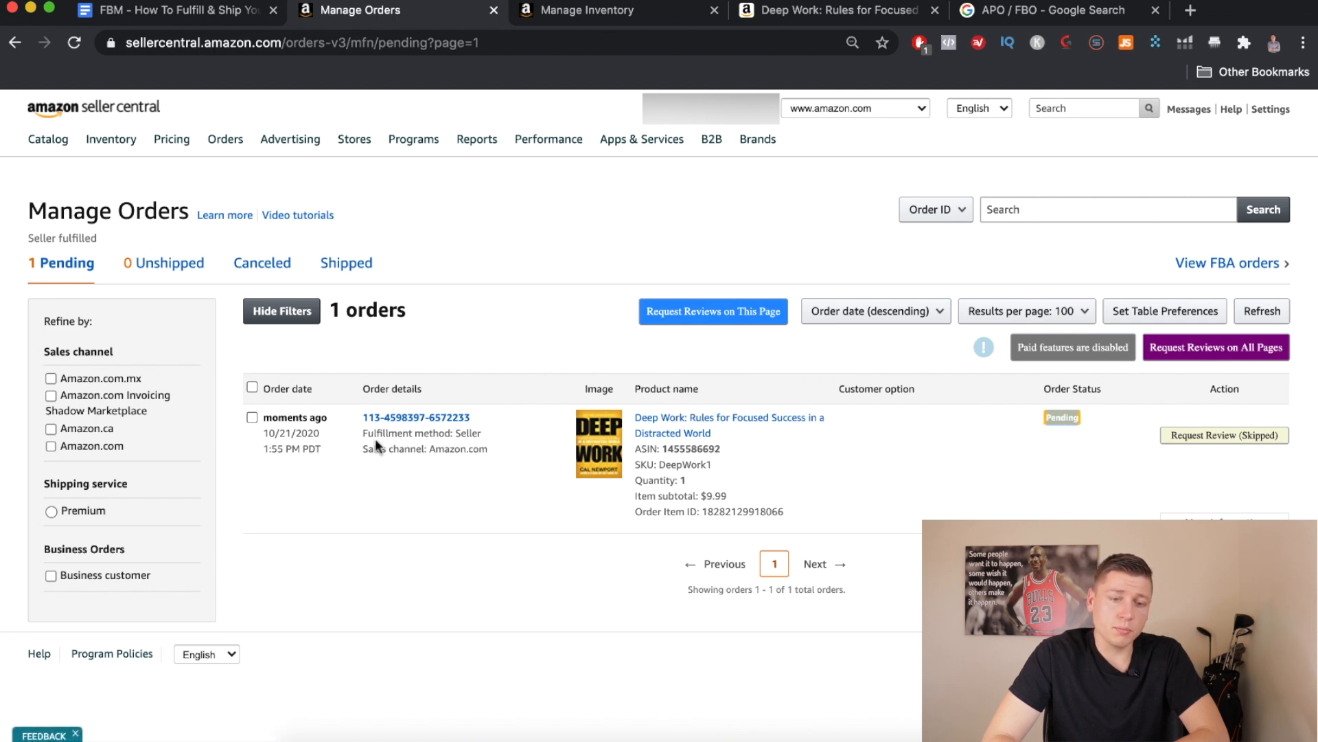
Show the unshipped seller-fulfilled orders, review the Deep Work order's details, and view its packing slip
click(162, 270)
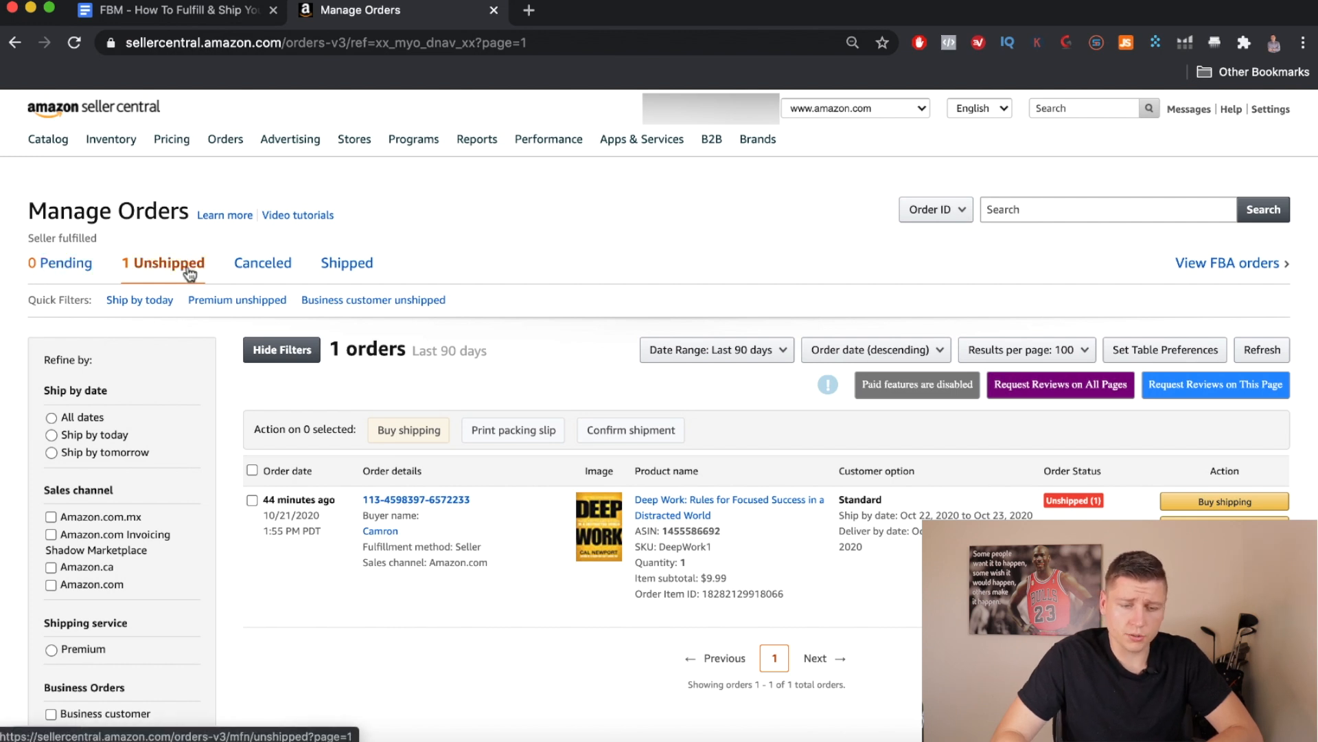
scroll(611, 292, down, 1)
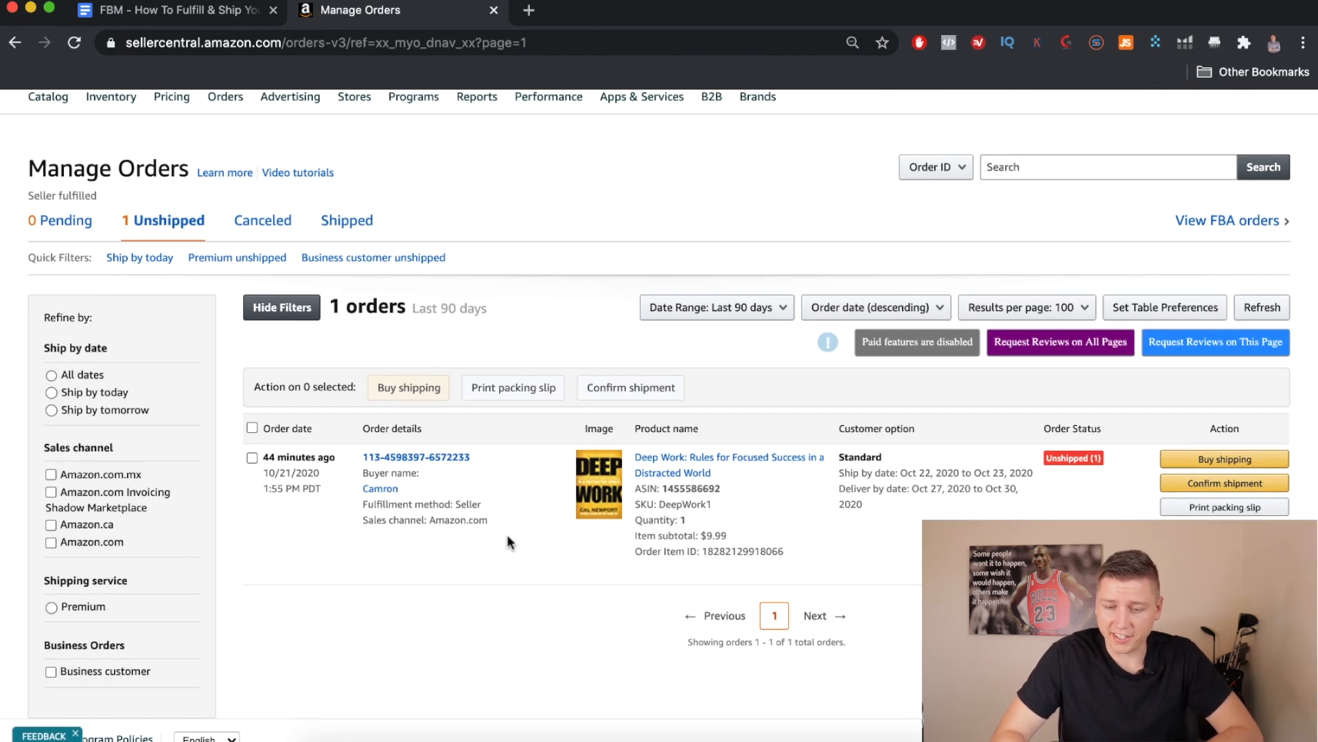
scroll(711, 519, down, 1)
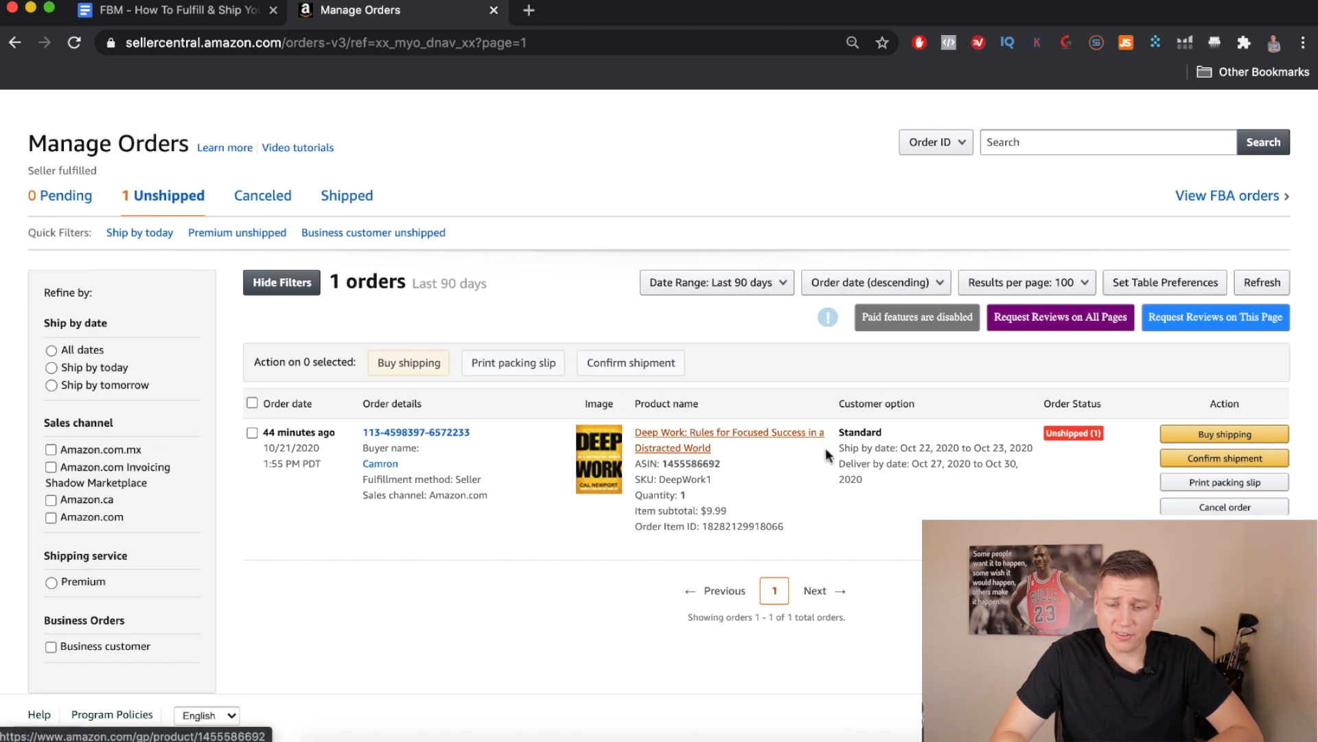
scroll(550, 343, up, 1)
scroll(550, 446, down, 1)
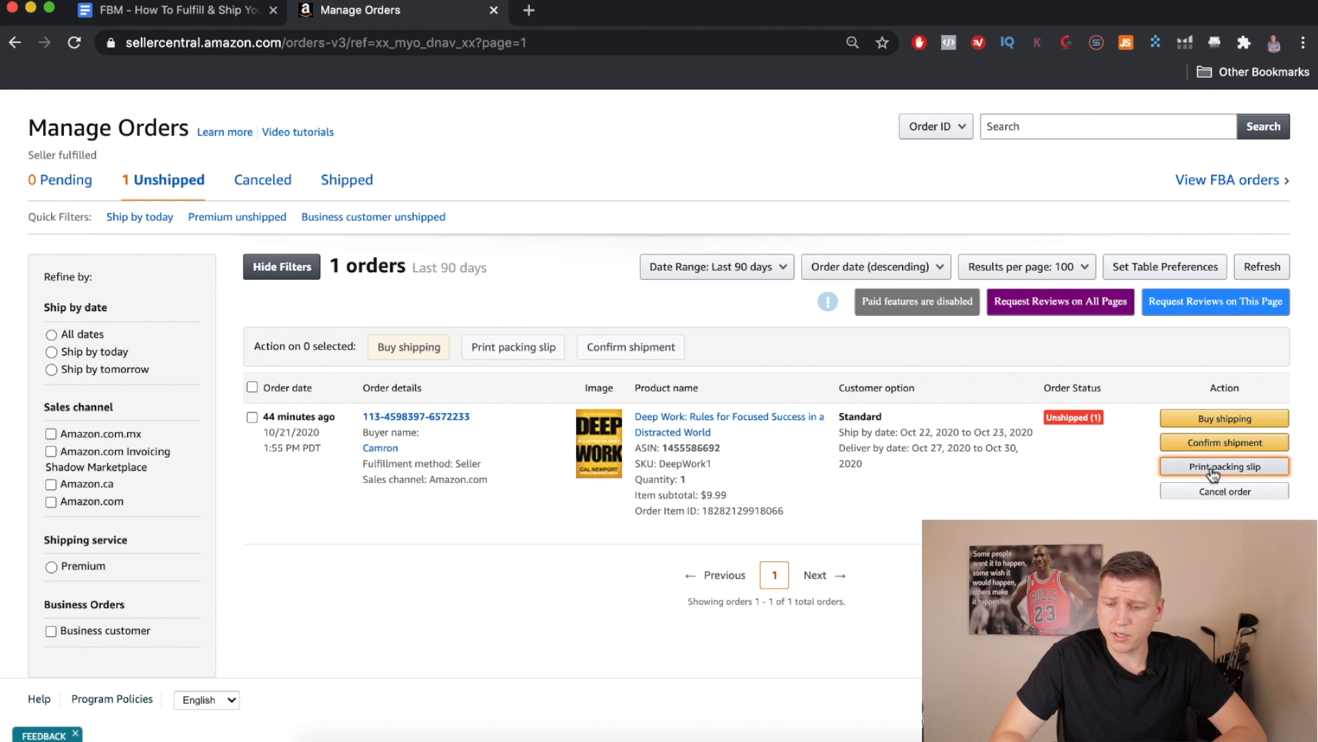
click(1209, 465)
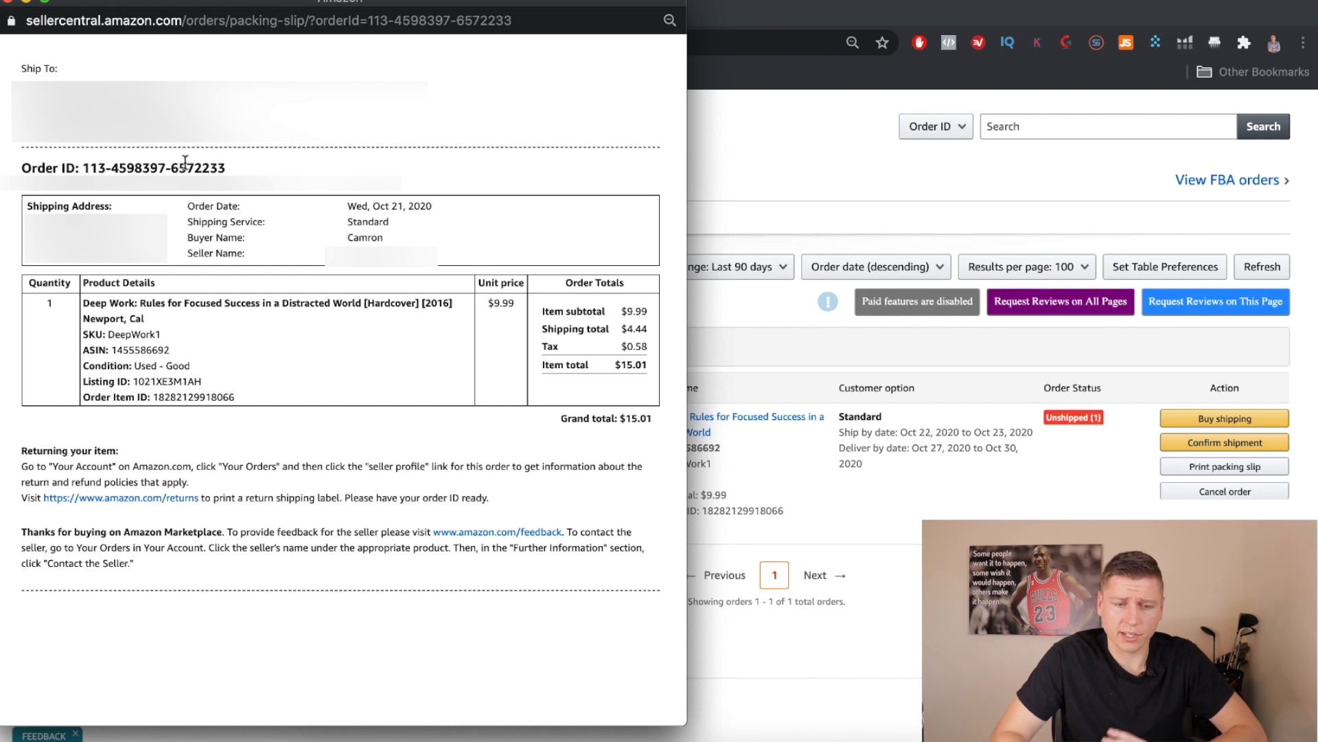
click(12, 2)
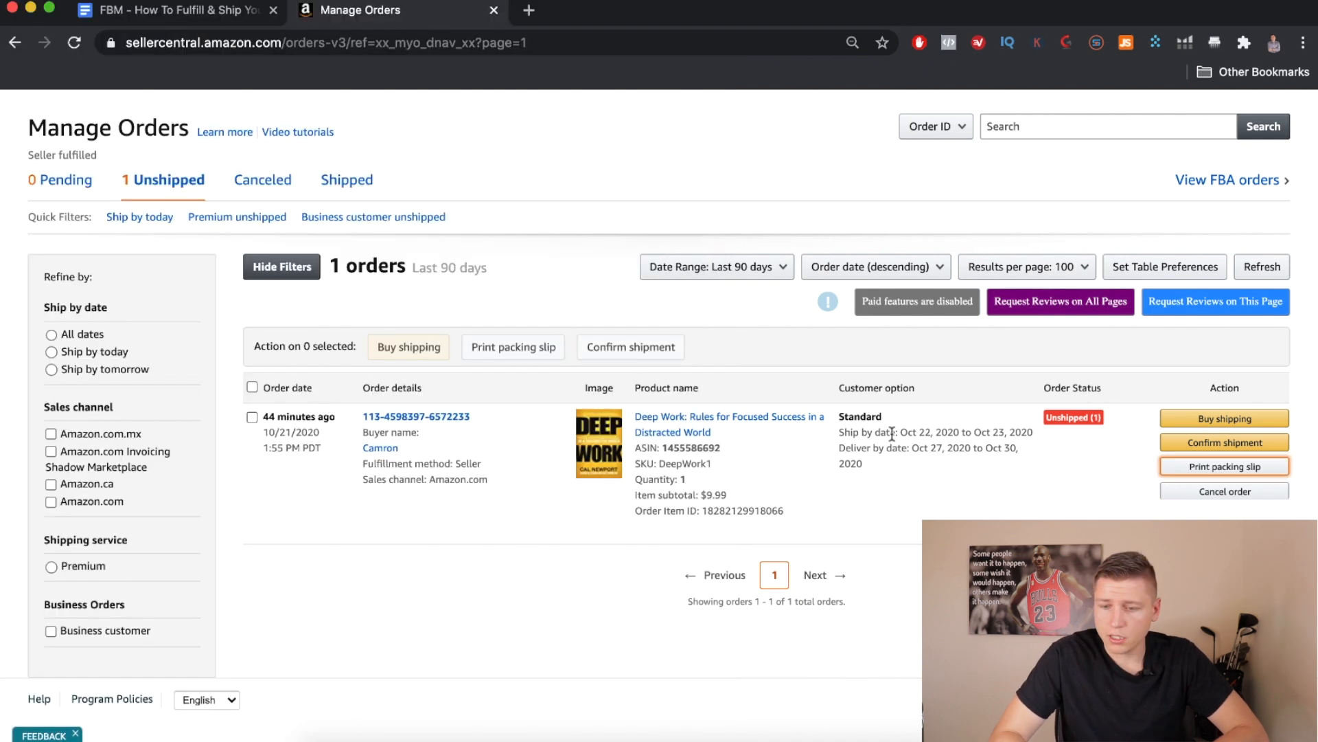
Start buying shipping for the Deep Work order and review its order contents, package shipment details and ship-from notice
click(1196, 421)
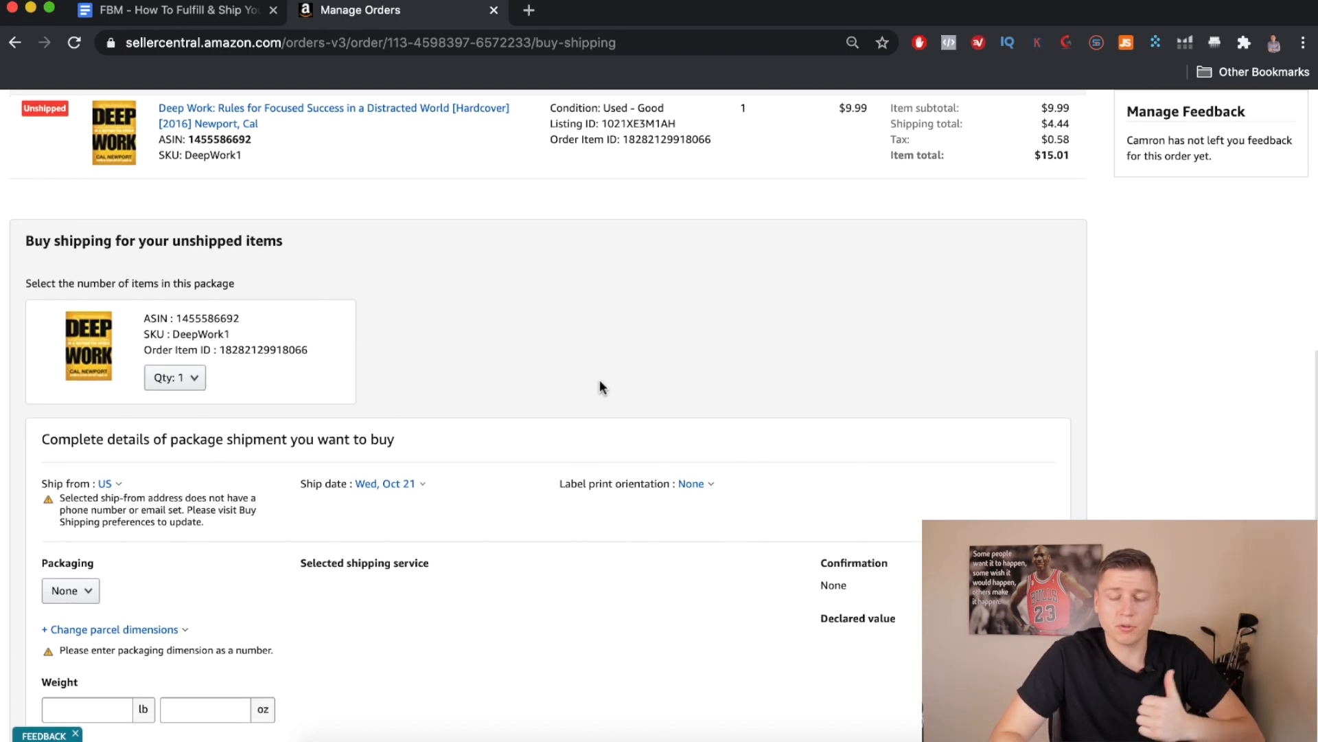
scroll(599, 382, up, 3)
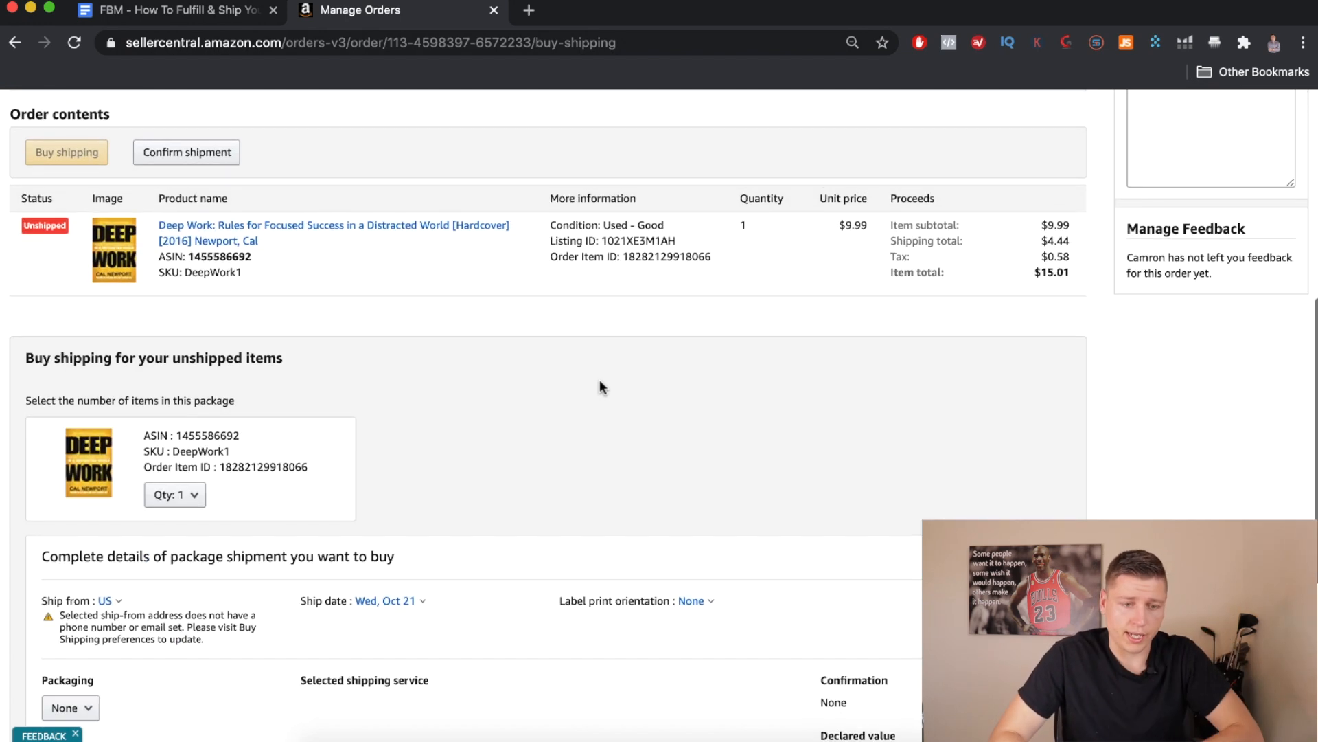
scroll(599, 381, down, 4)
scroll(599, 382, up, 7)
scroll(599, 382, up, 3)
scroll(480, 182, down, 8)
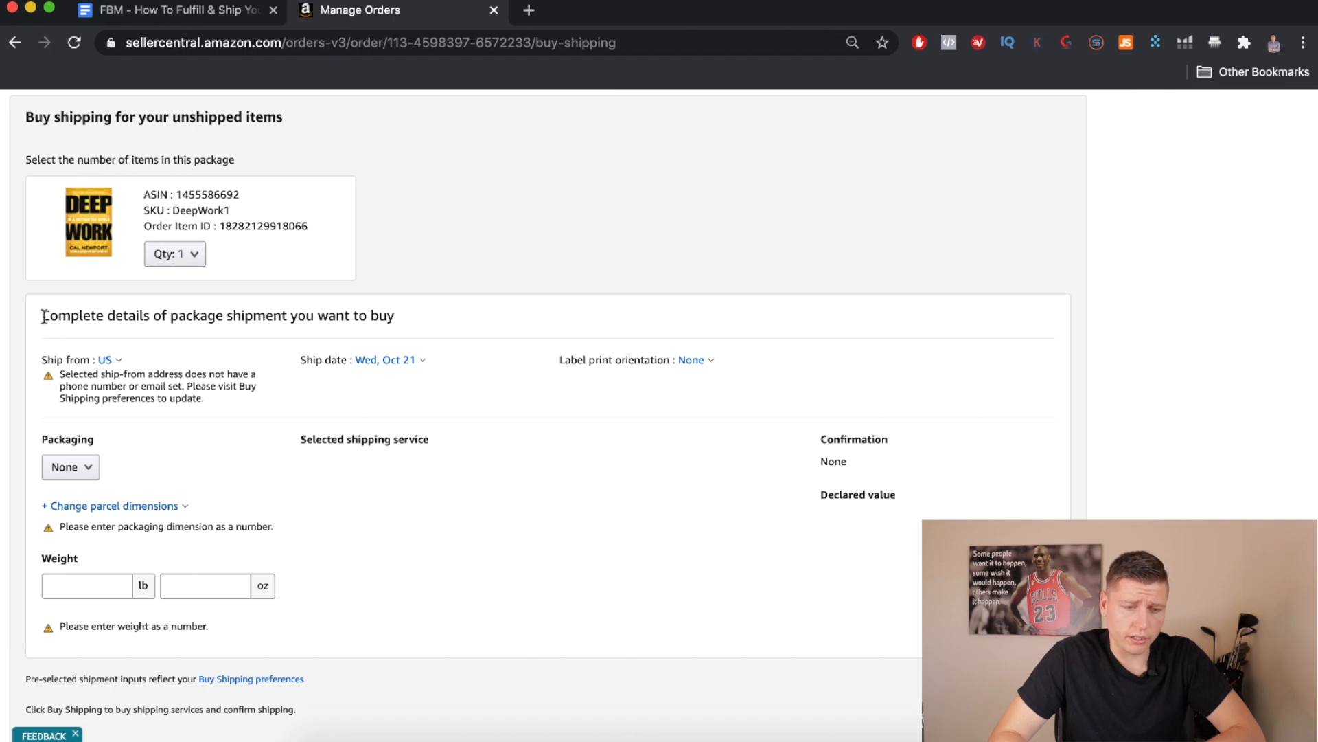
drag(41, 316, 383, 317)
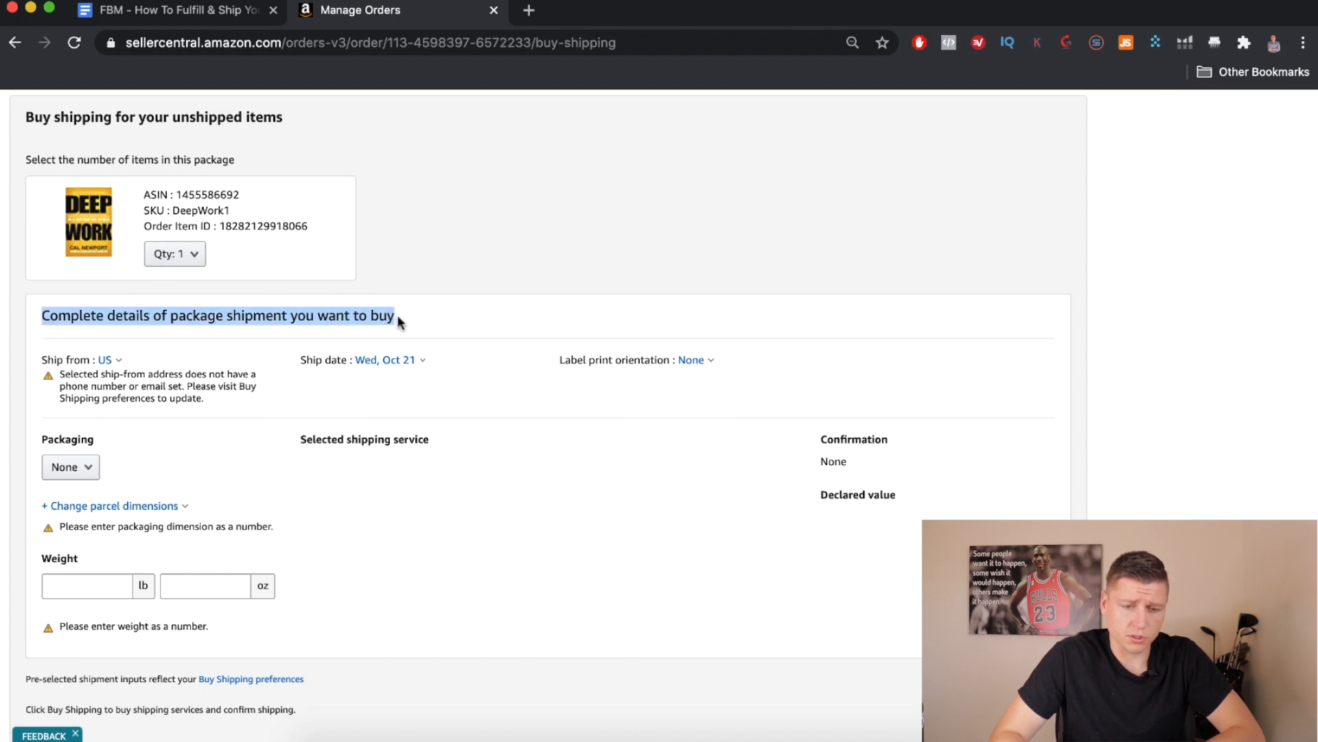
click(190, 391)
scroll(196, 367, down, 1)
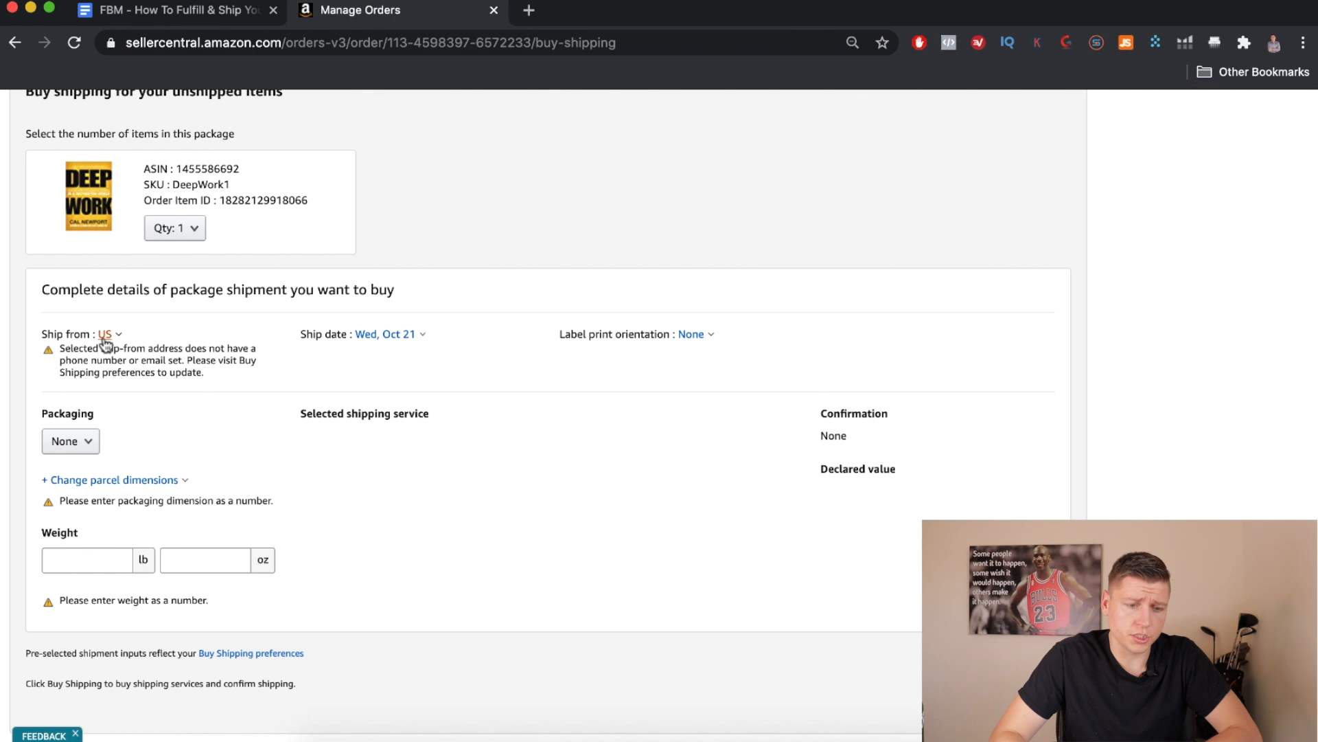
drag(59, 351, 195, 369)
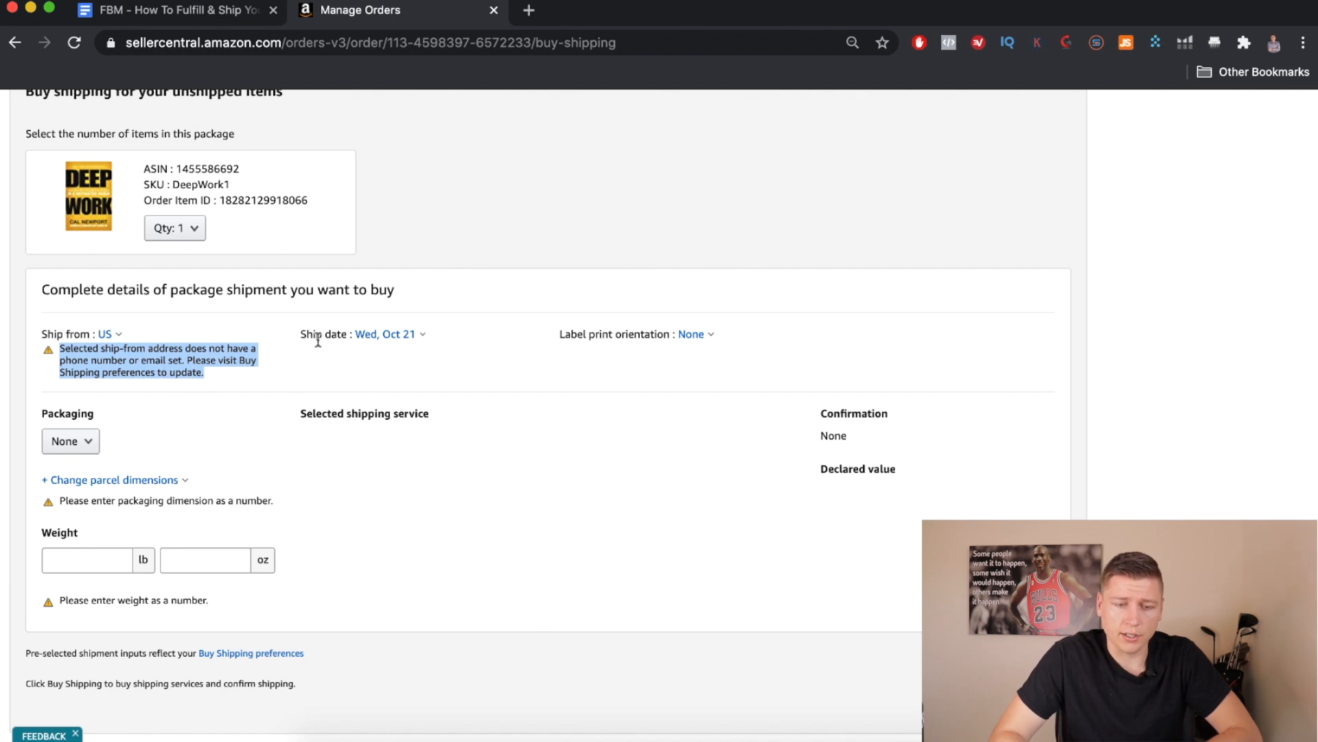
Set the package's ship date to Thu, Oct 22 and check the label print orientation setting
click(402, 334)
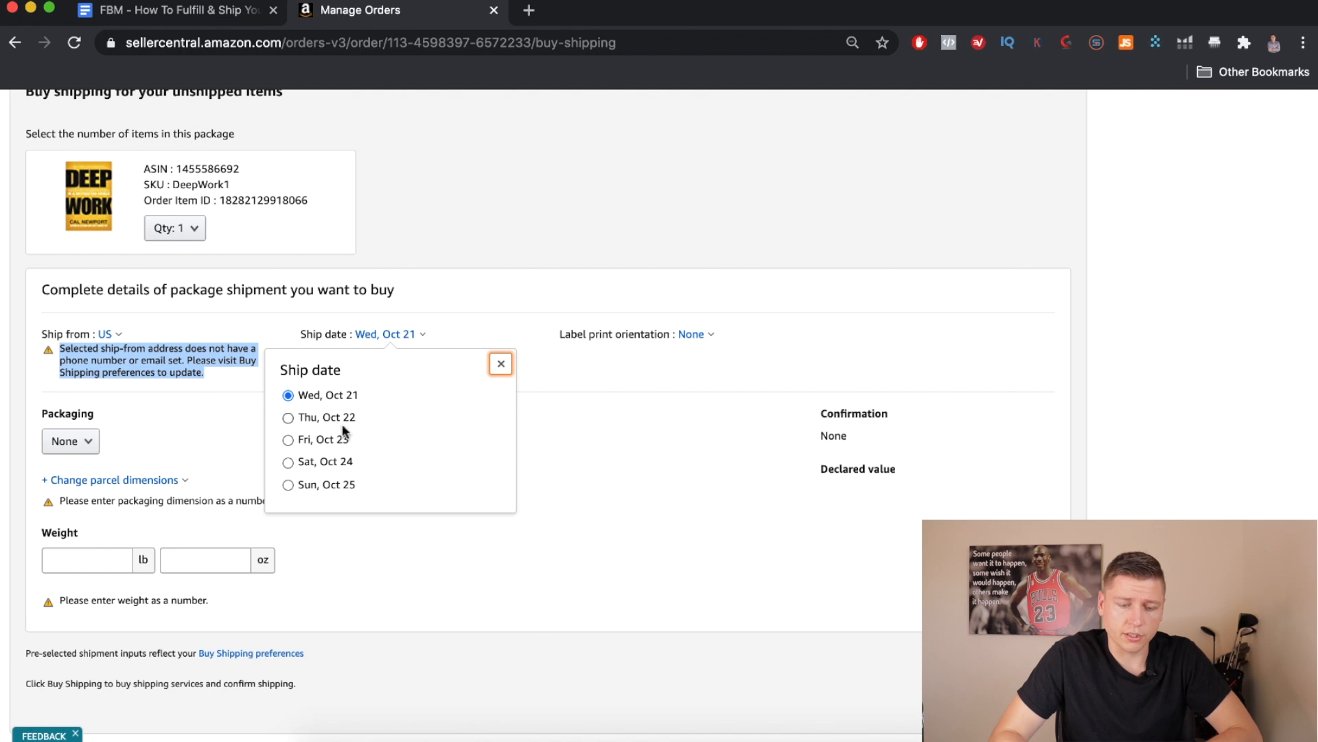
click(310, 417)
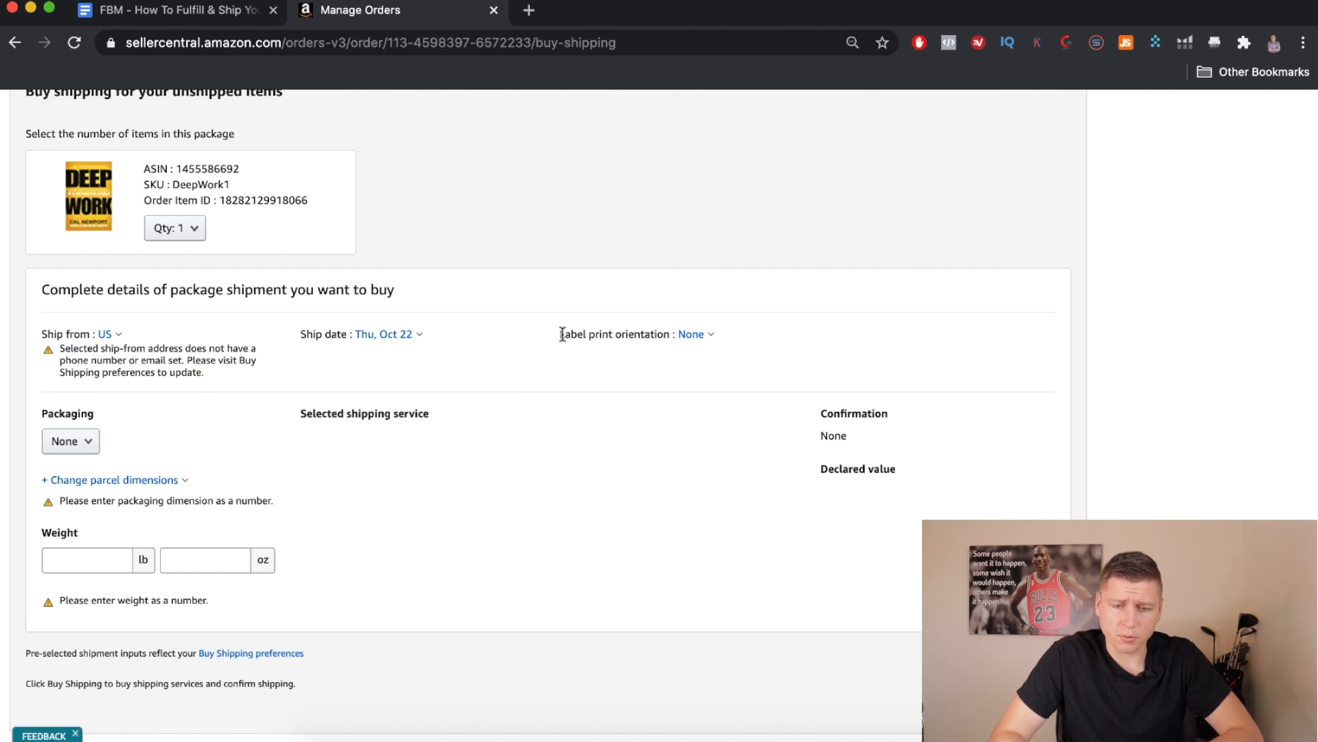
drag(559, 334, 652, 333)
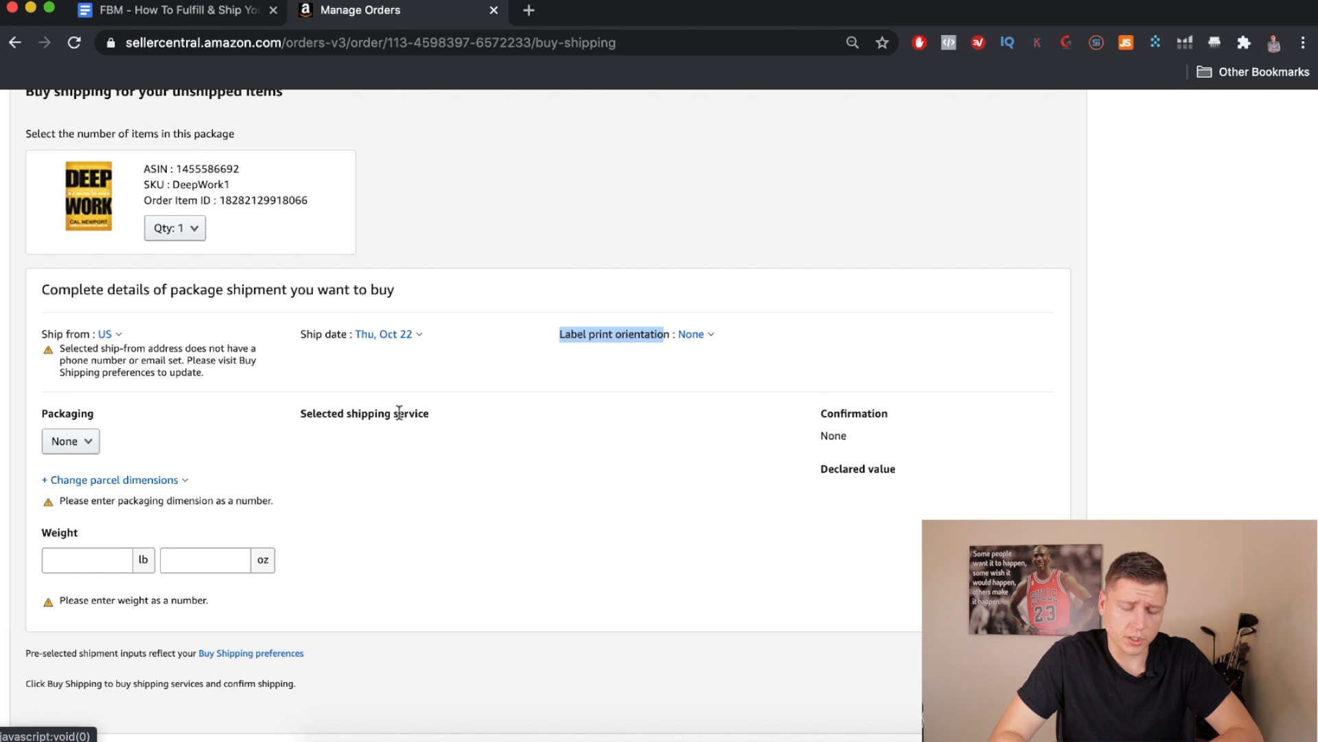
scroll(173, 388, down, 1)
right_click(174, 389)
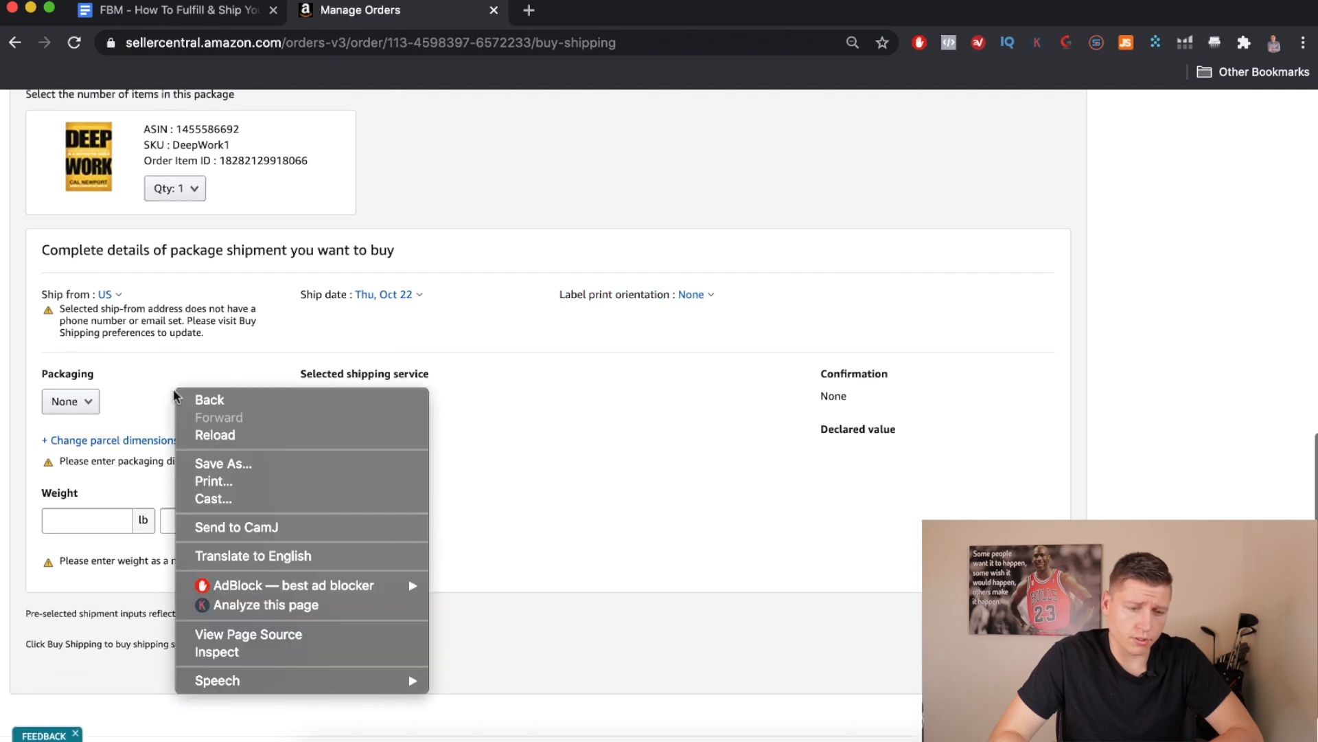
Set the Deep Work package's custom parcel dimensions to 9 in long, 6 in wide and 2 in high
click(135, 394)
click(86, 408)
click(87, 408)
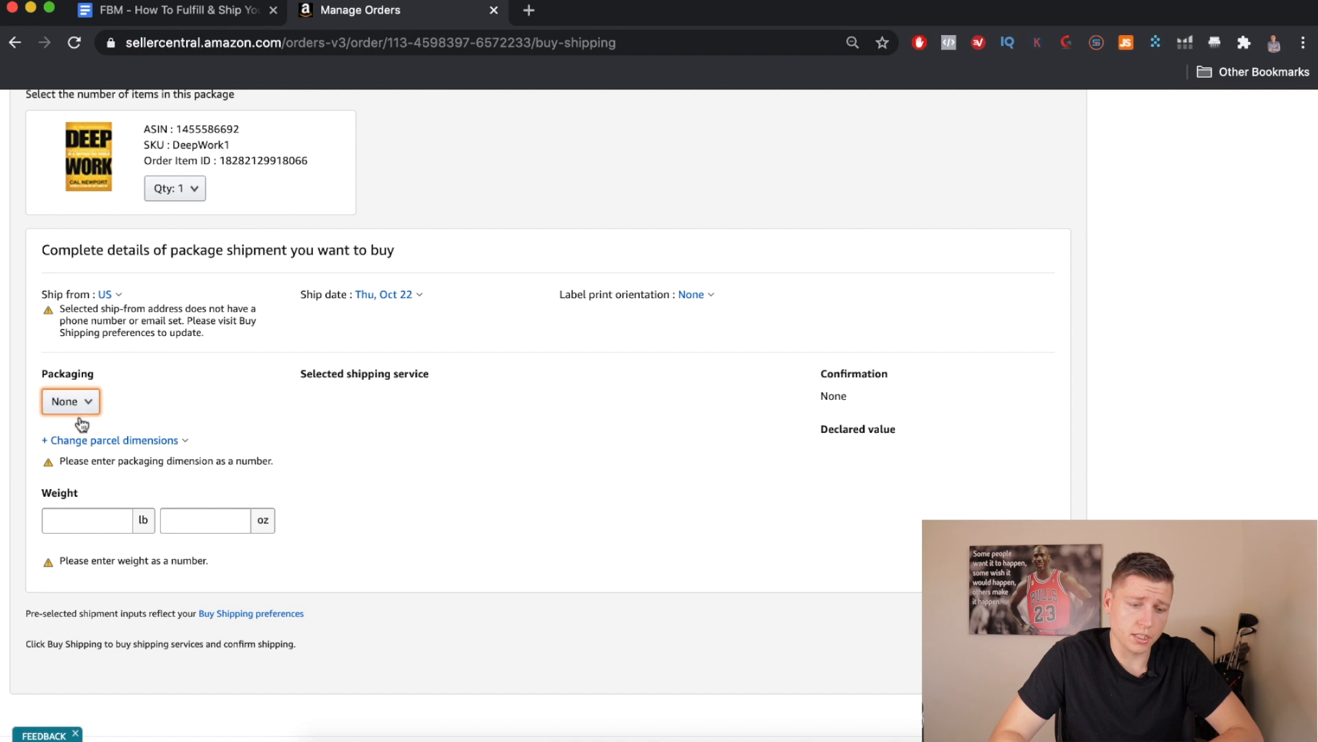
click(84, 442)
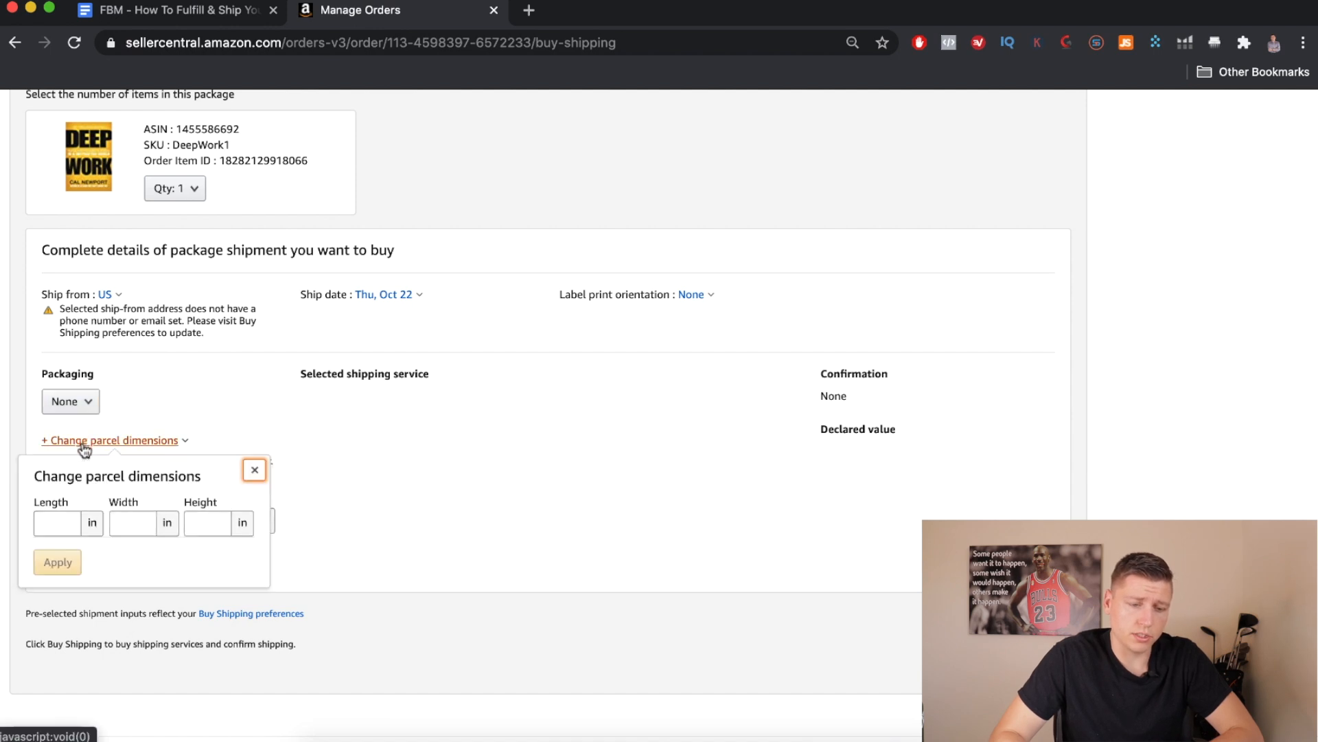
click(52, 515)
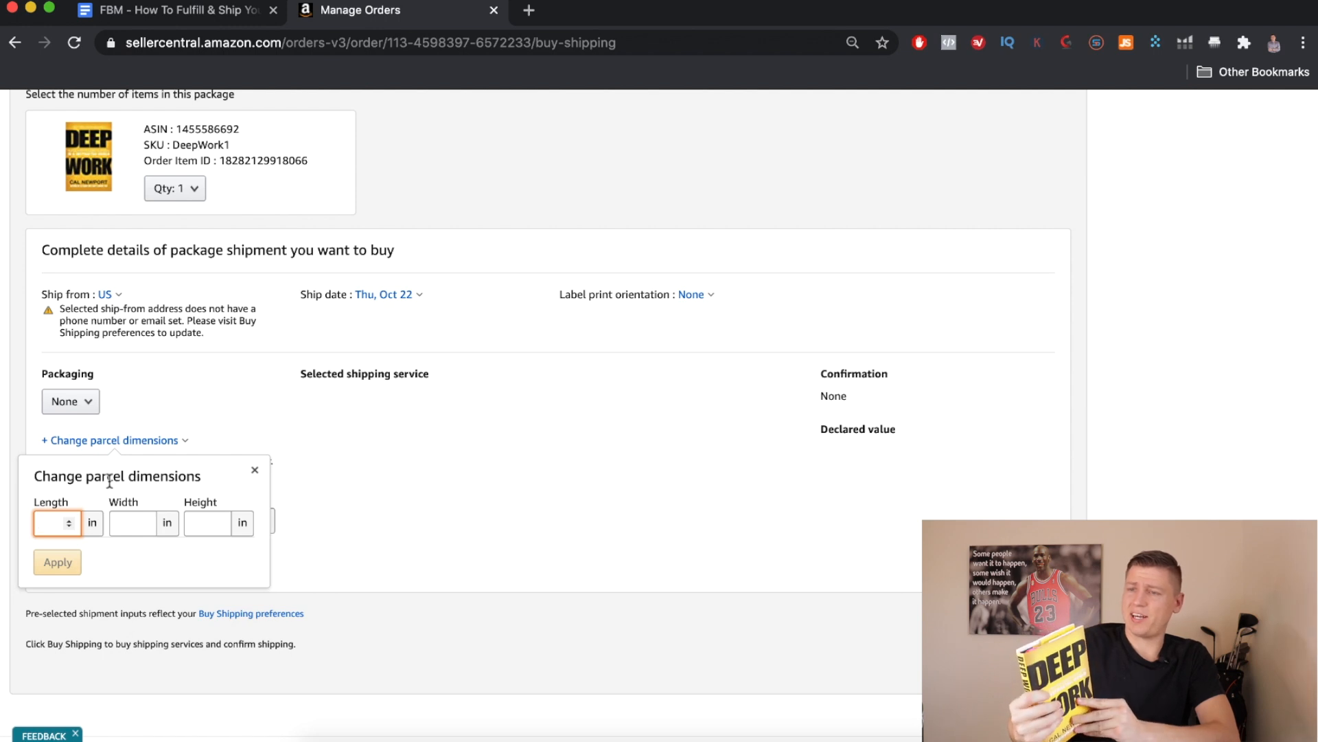
text(9)
click(145, 515)
click(196, 522)
text(2)
click(58, 561)
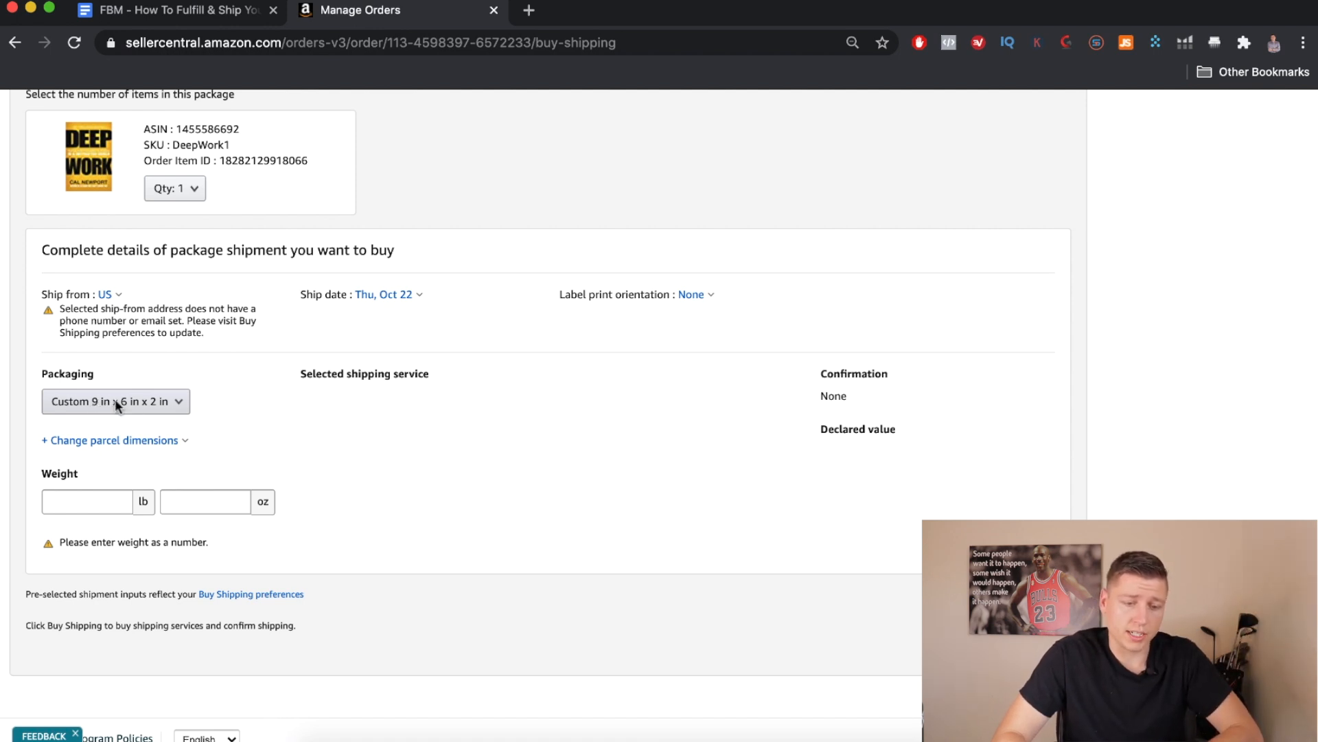
Enter a package weight of 1 lb and select USPS Media Mail as the shipping service
click(100, 502)
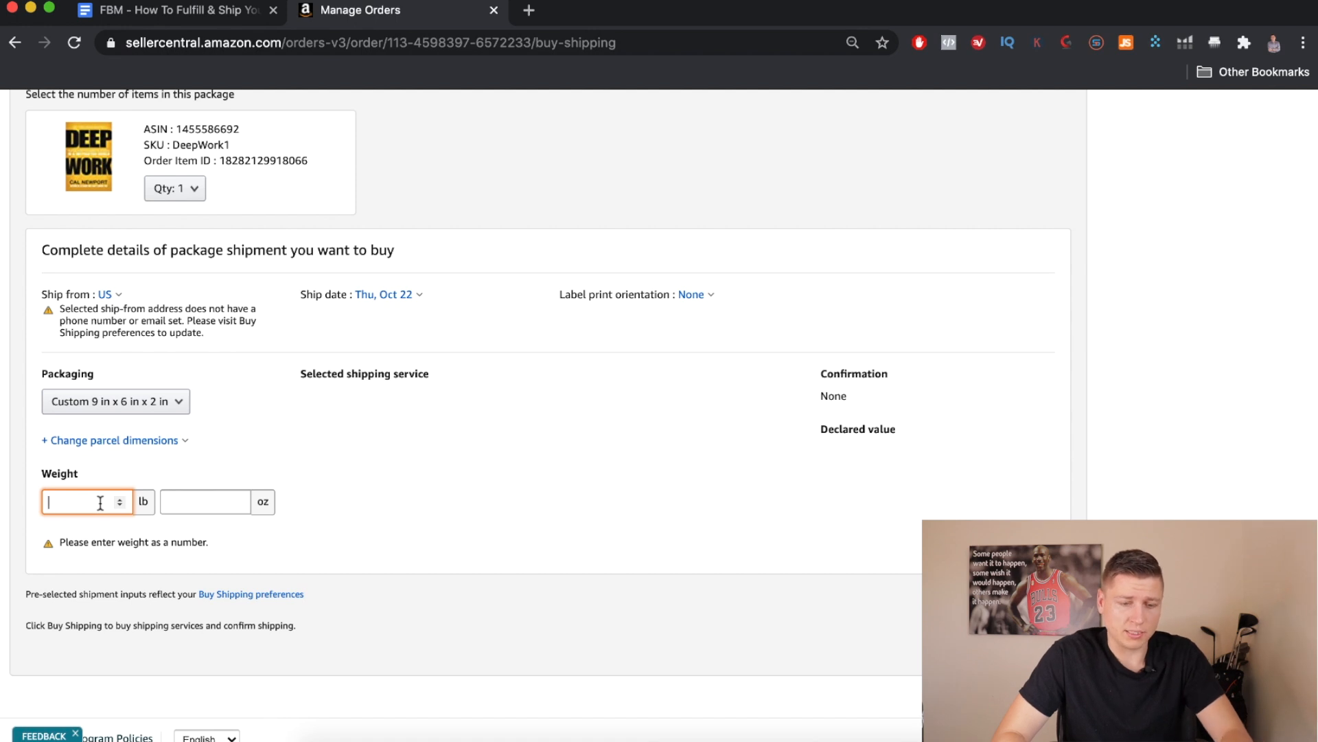
text(1)
click(288, 446)
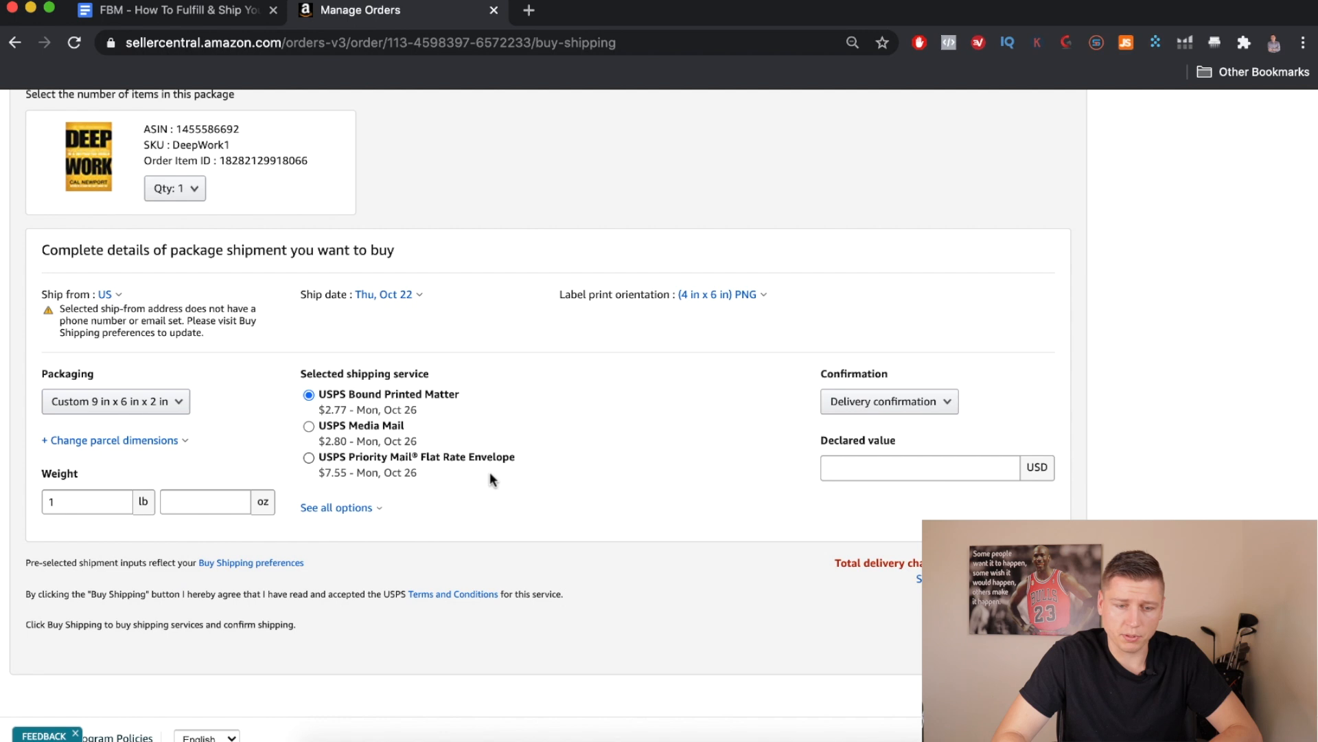
drag(320, 398, 459, 395)
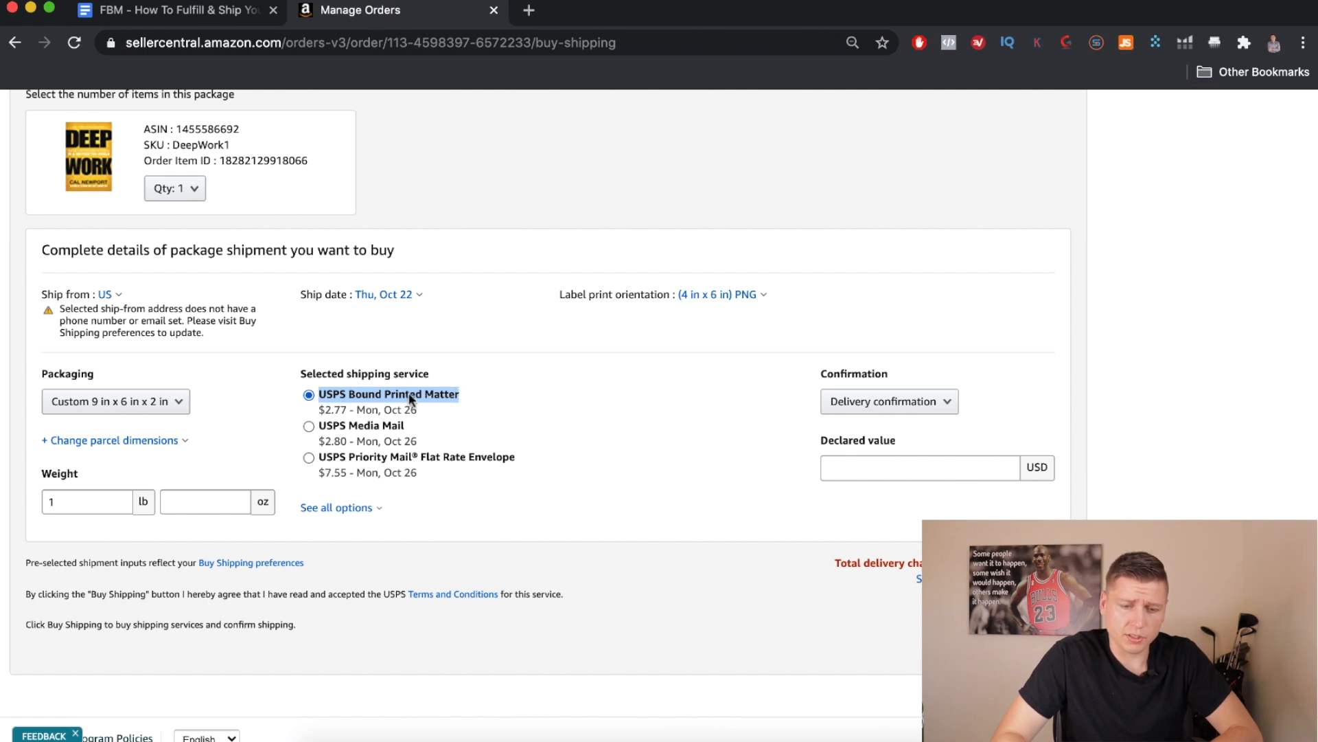
drag(319, 423, 405, 422)
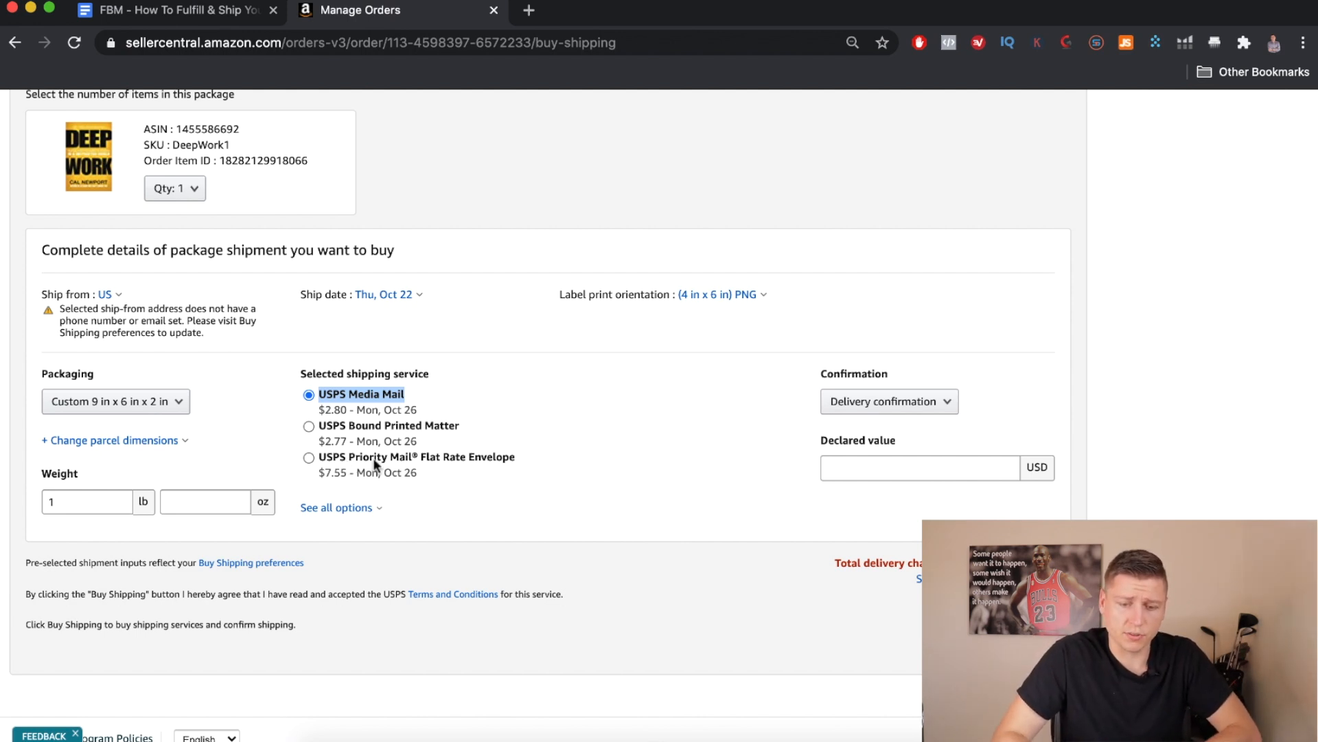
Review the full list of carrier shipping options and choose USPS Priority Mail for the package
click(338, 509)
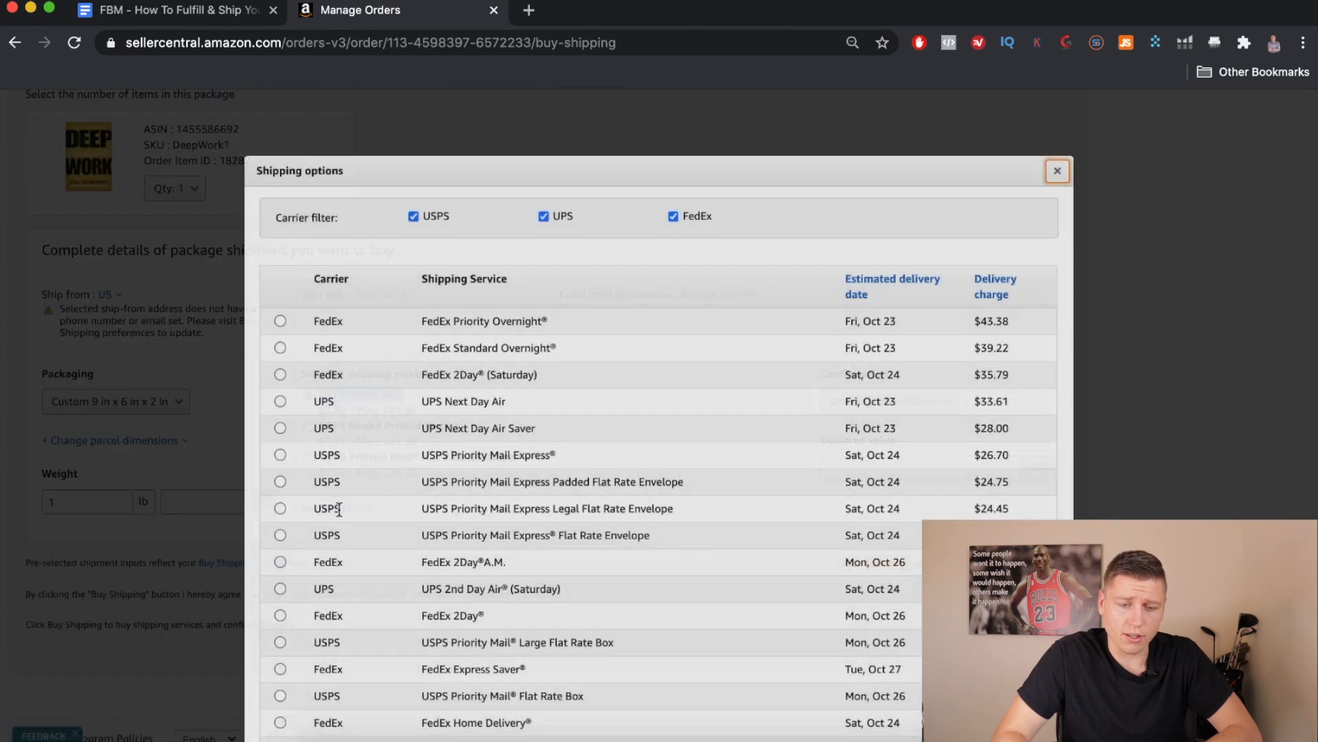
scroll(405, 427, down, 5)
scroll(405, 427, up, 5)
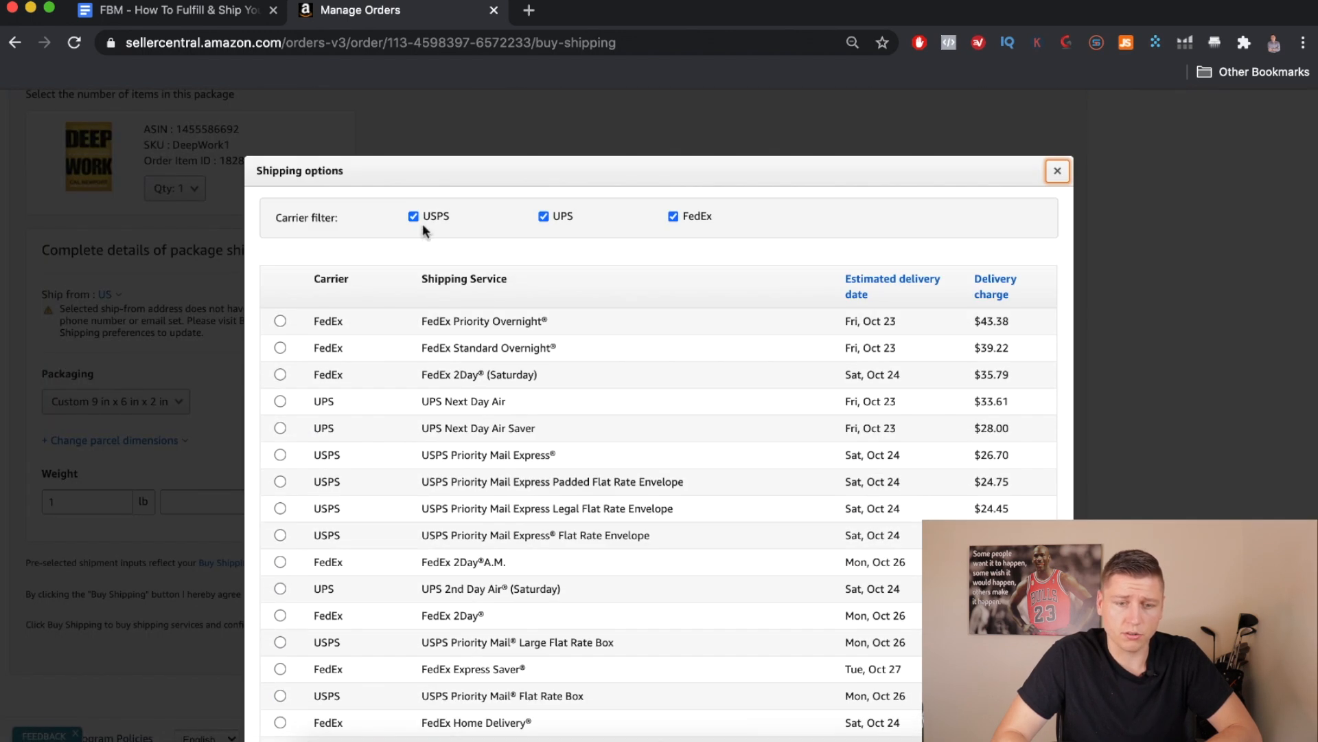
scroll(305, 355, down, 7)
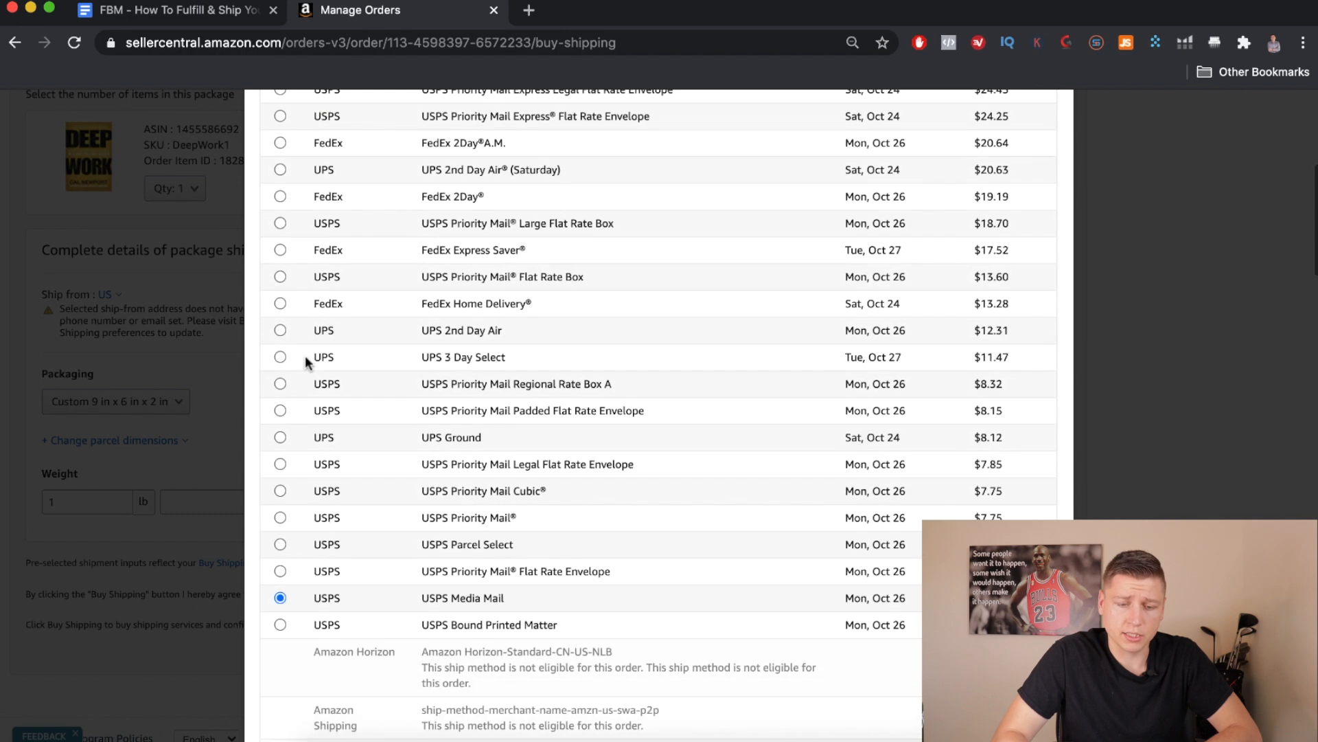
scroll(366, 553, down, 1)
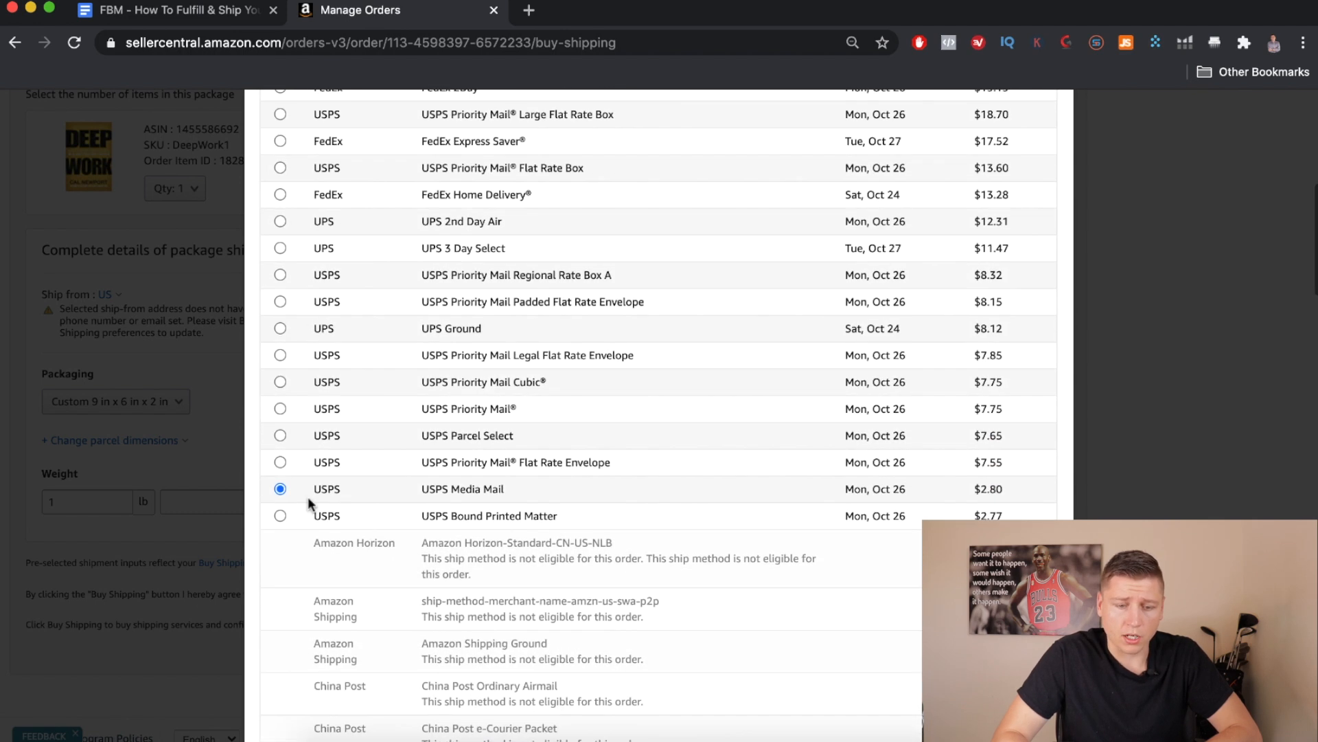
drag(616, 462, 420, 463)
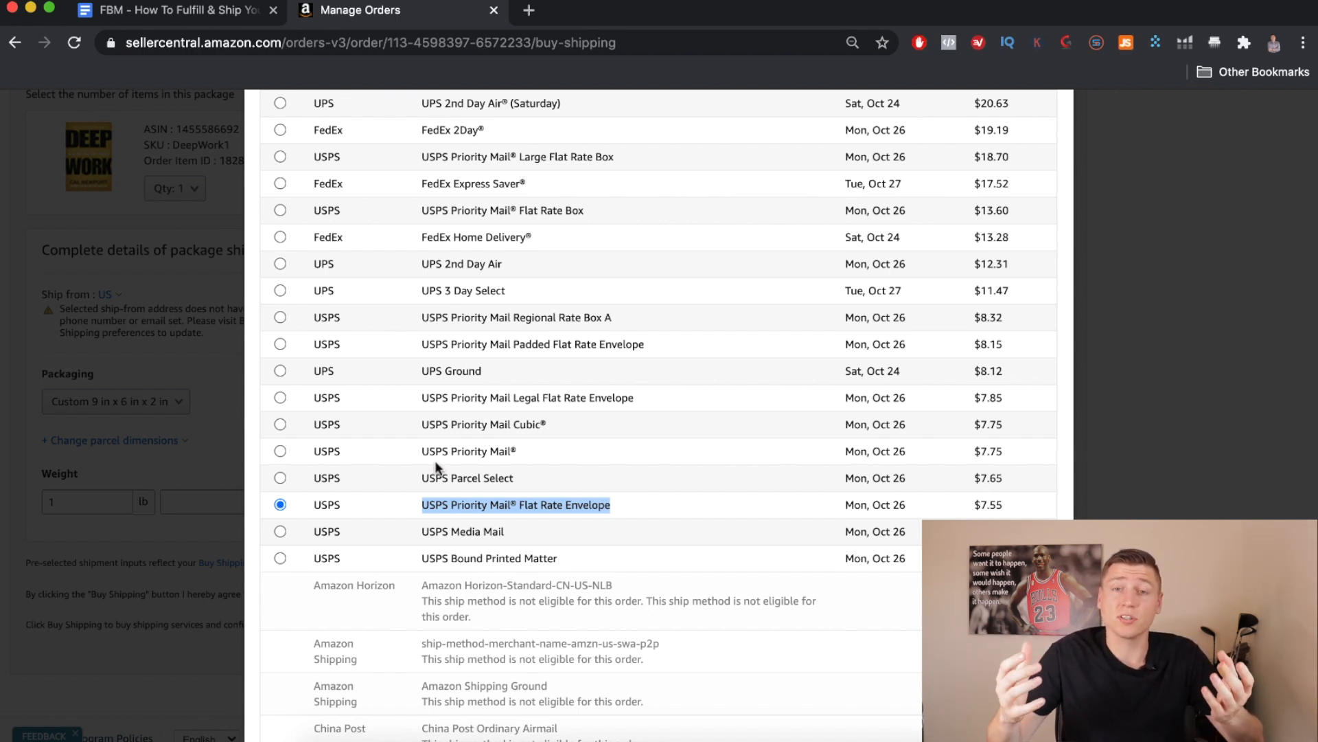
drag(424, 451, 515, 450)
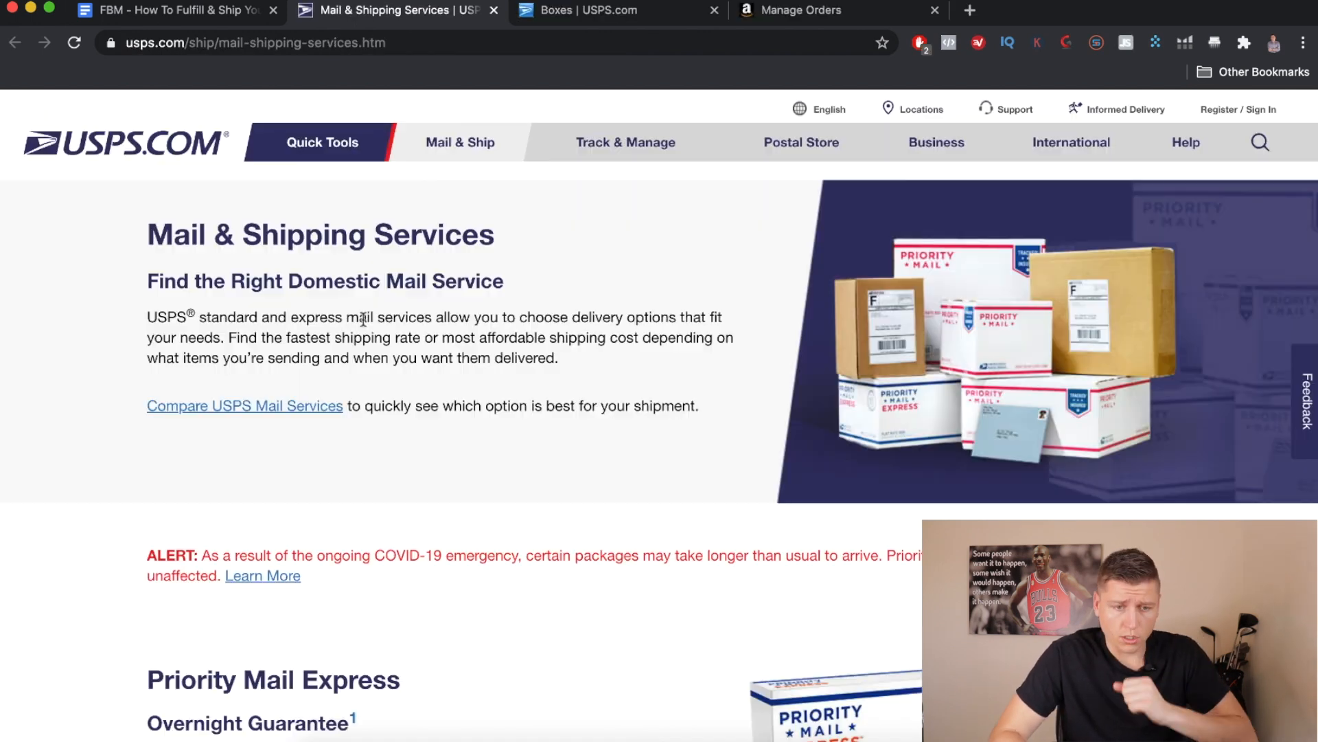
Look over the domestic mail service introduction on the USPS Mail & Shipping Services page
scroll(364, 319, down, 5)
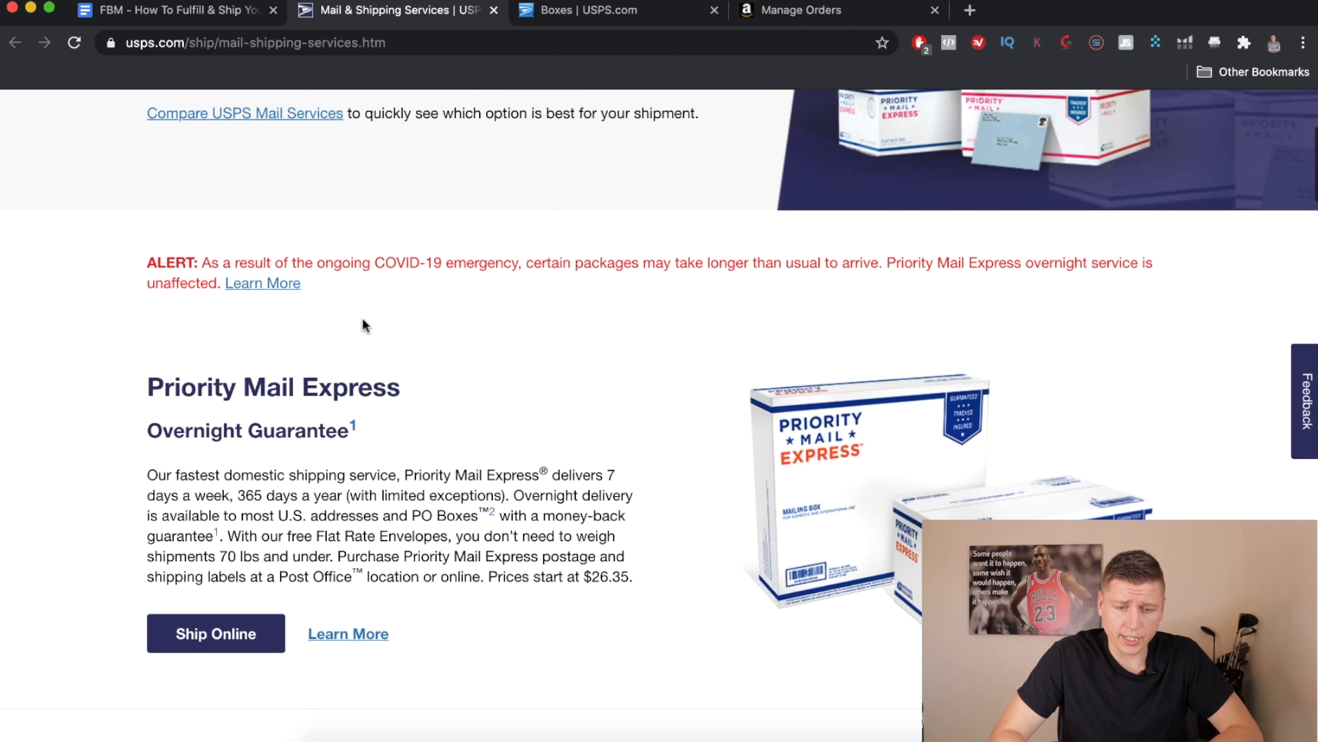
scroll(365, 323, up, 5)
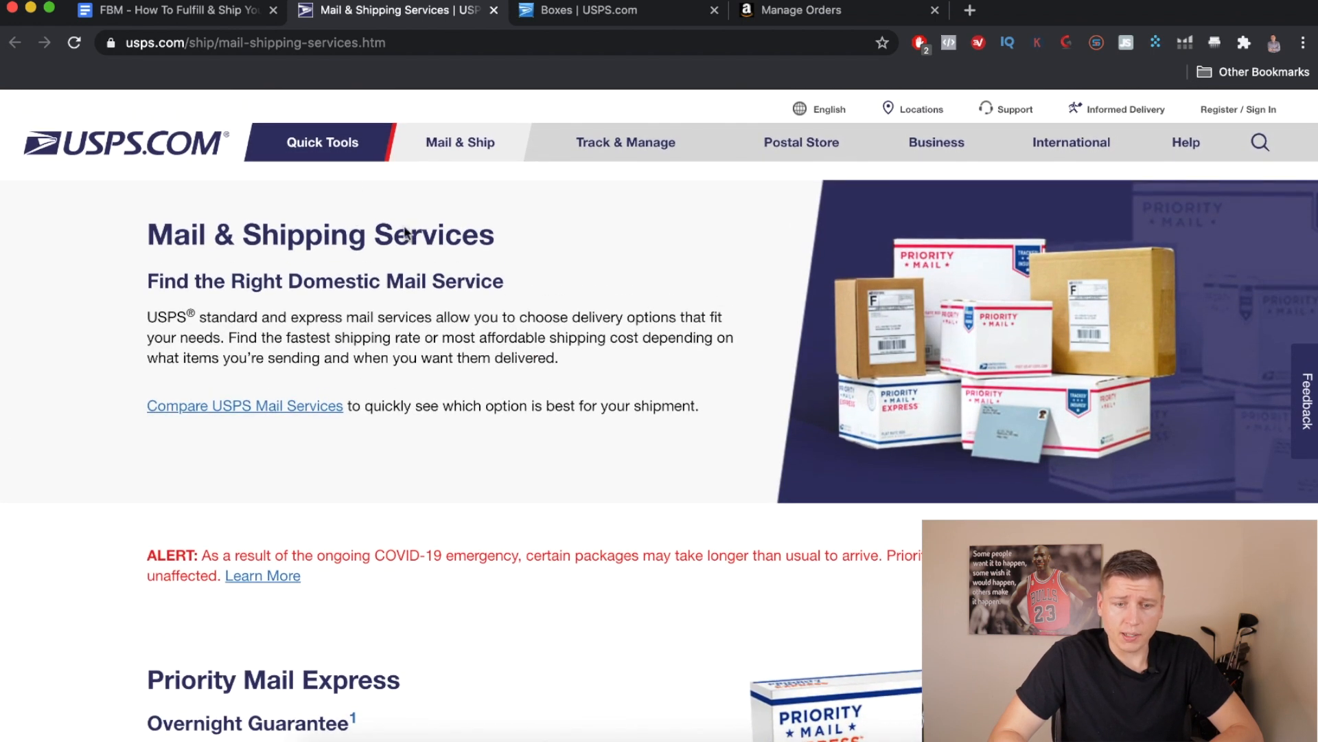
mouse_move(477, 159)
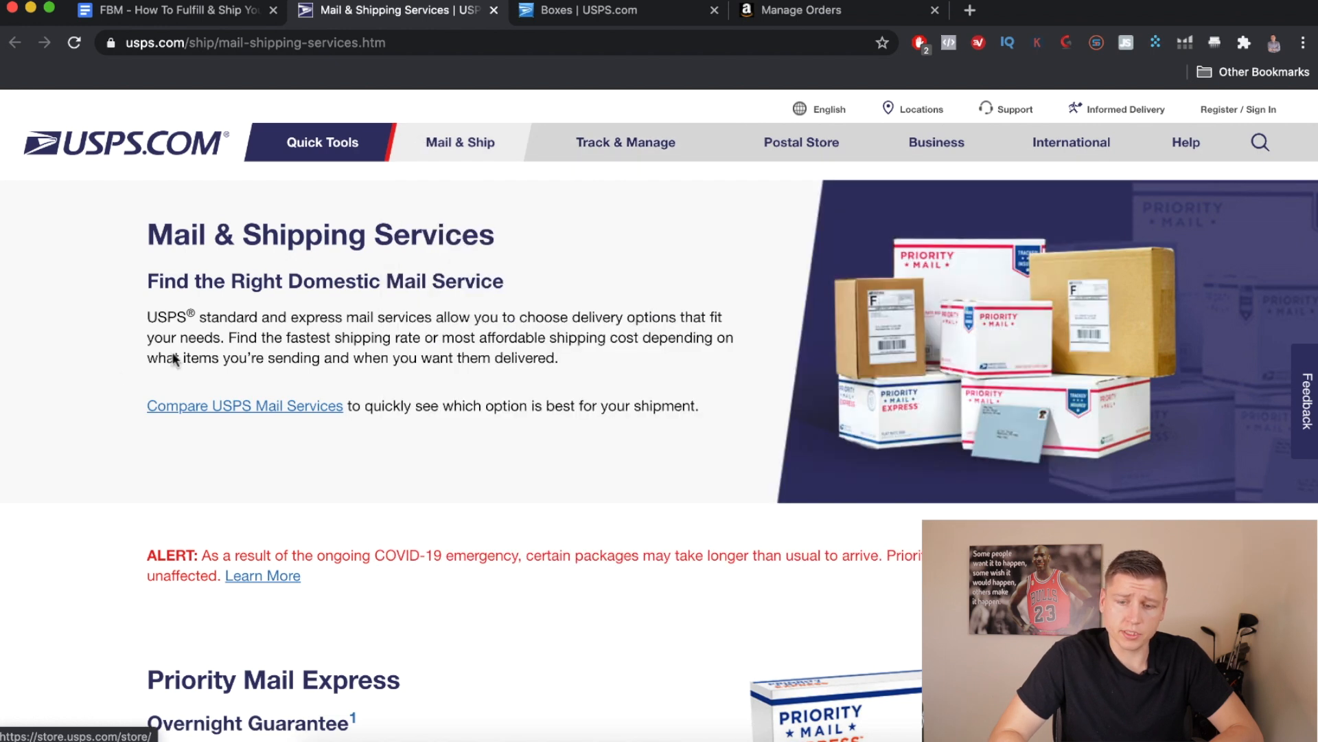
scroll(6, 432, down, 4)
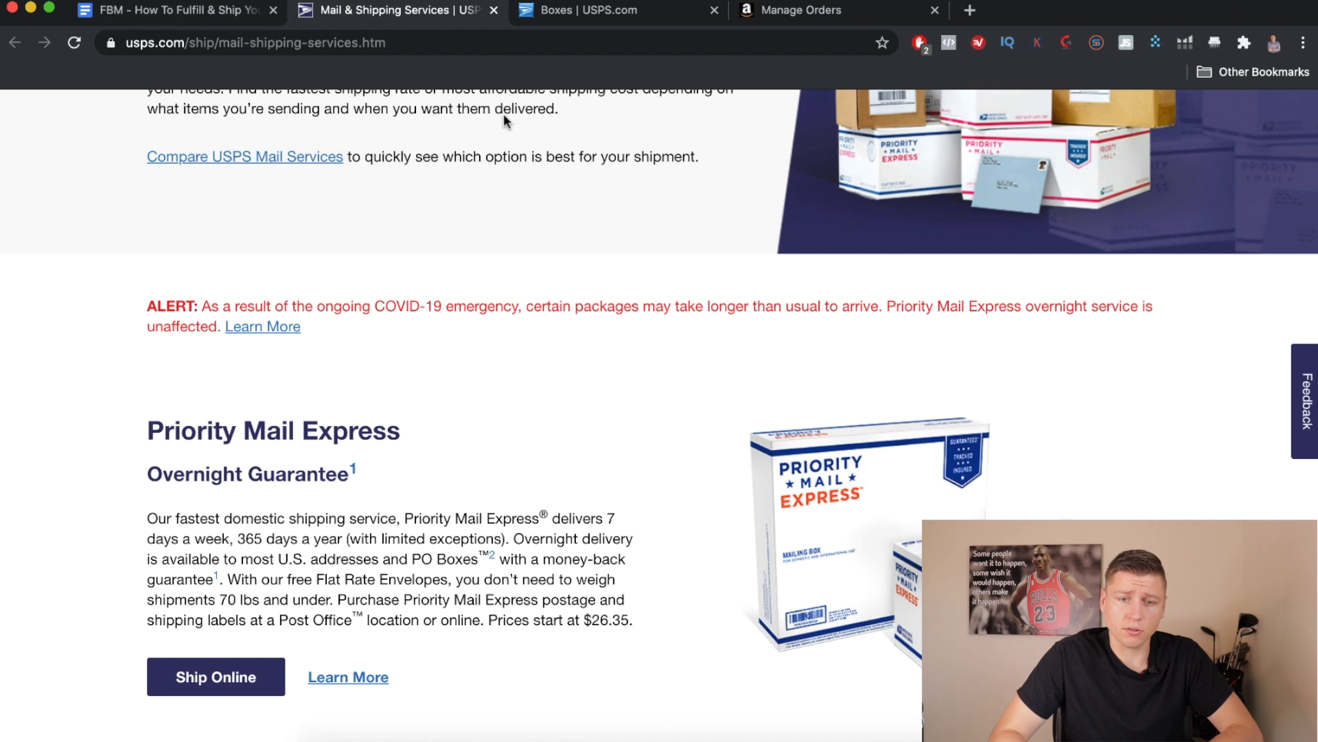
Return to the Deep Work shipping purchase and check which carriers the full shipping options list can be filtered by
click(797, 12)
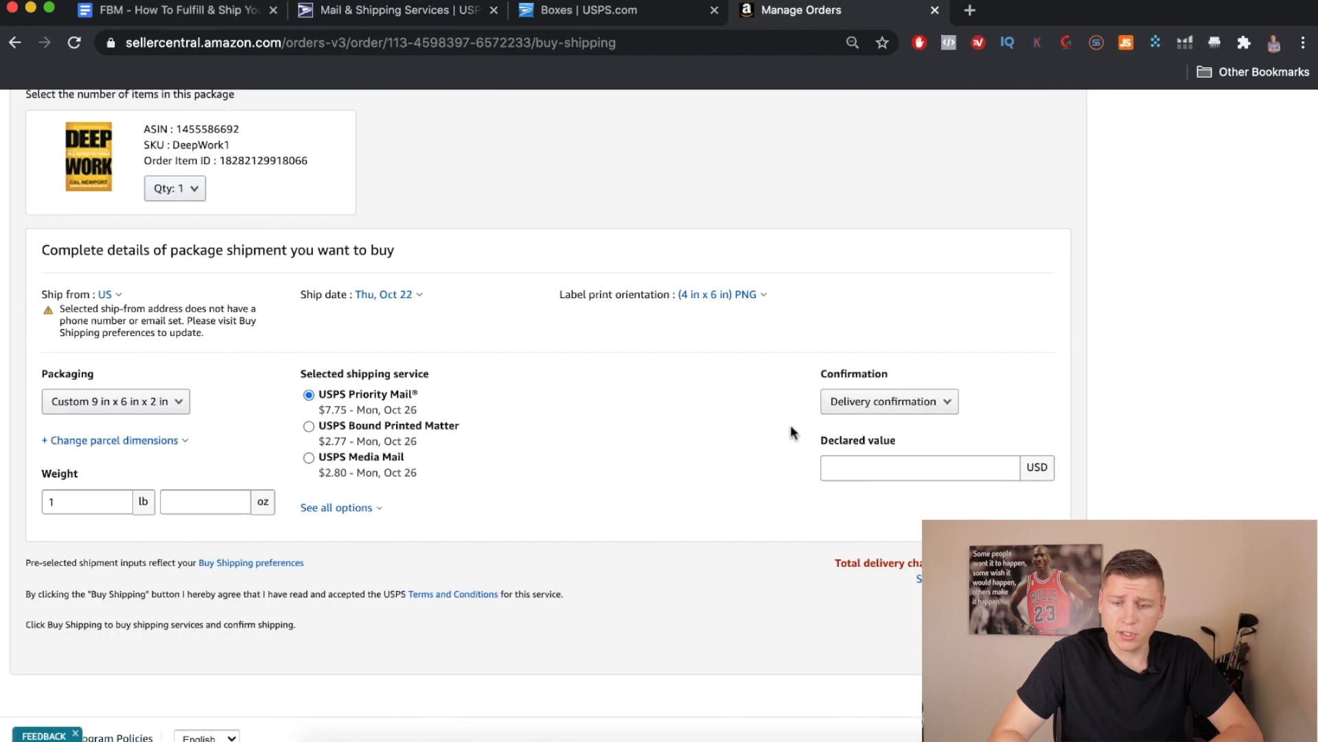
click(341, 508)
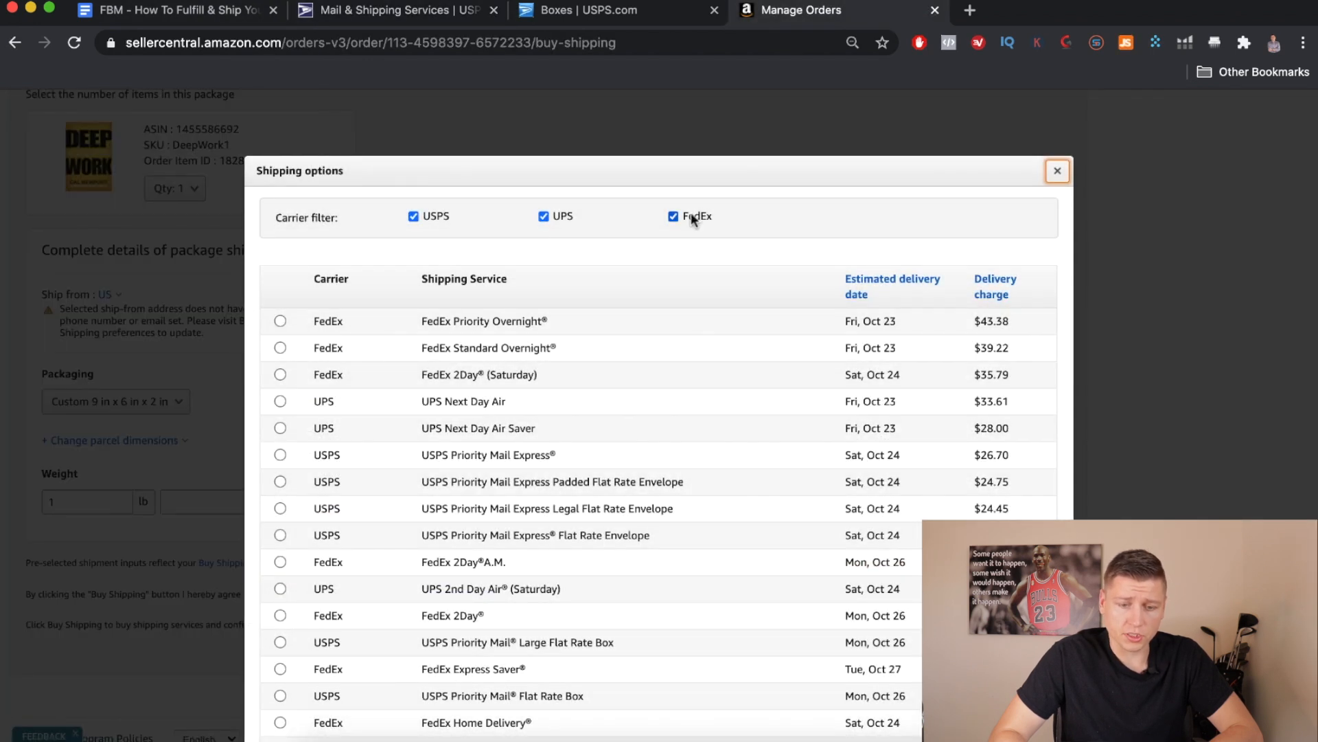
click(1057, 171)
Read the Priority Mail Express and Priority Mail descriptions on the USPS services page, including delivery times and starting prices
click(369, 13)
scroll(497, 439, down, 3)
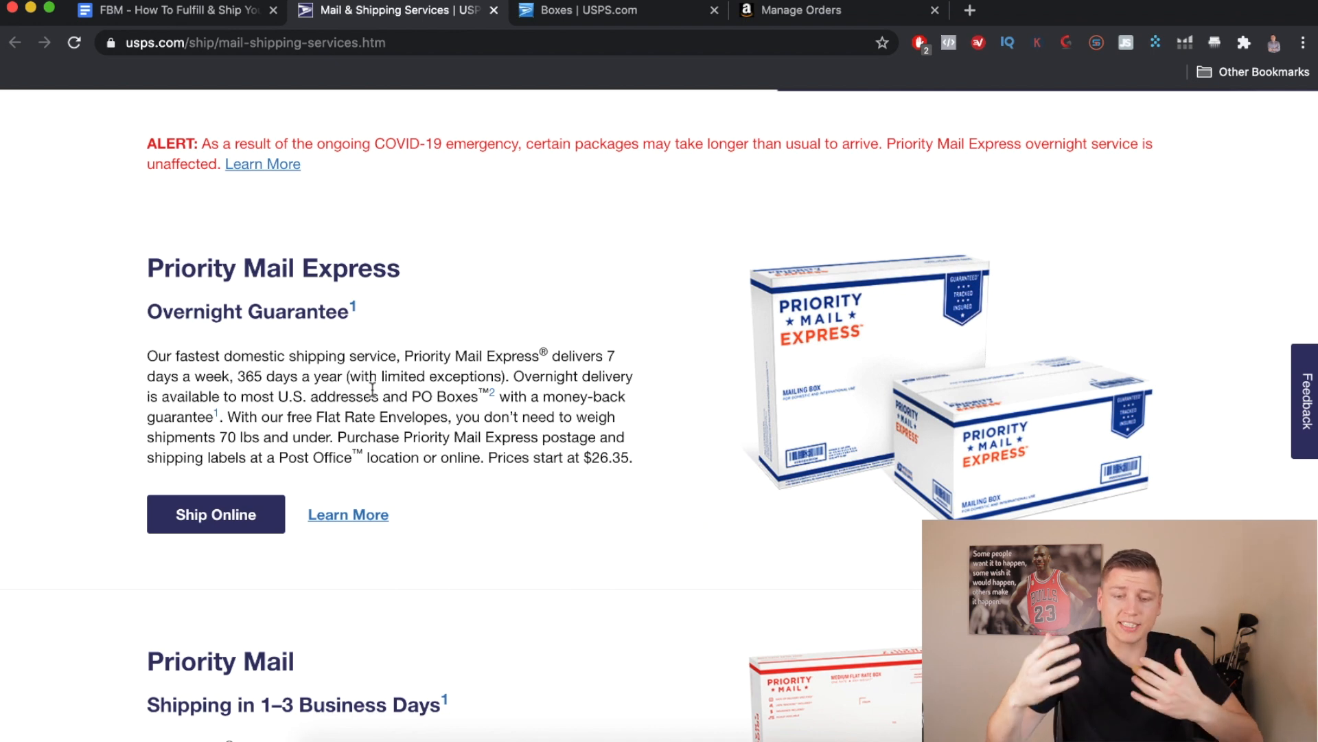
scroll(421, 448, down, 1)
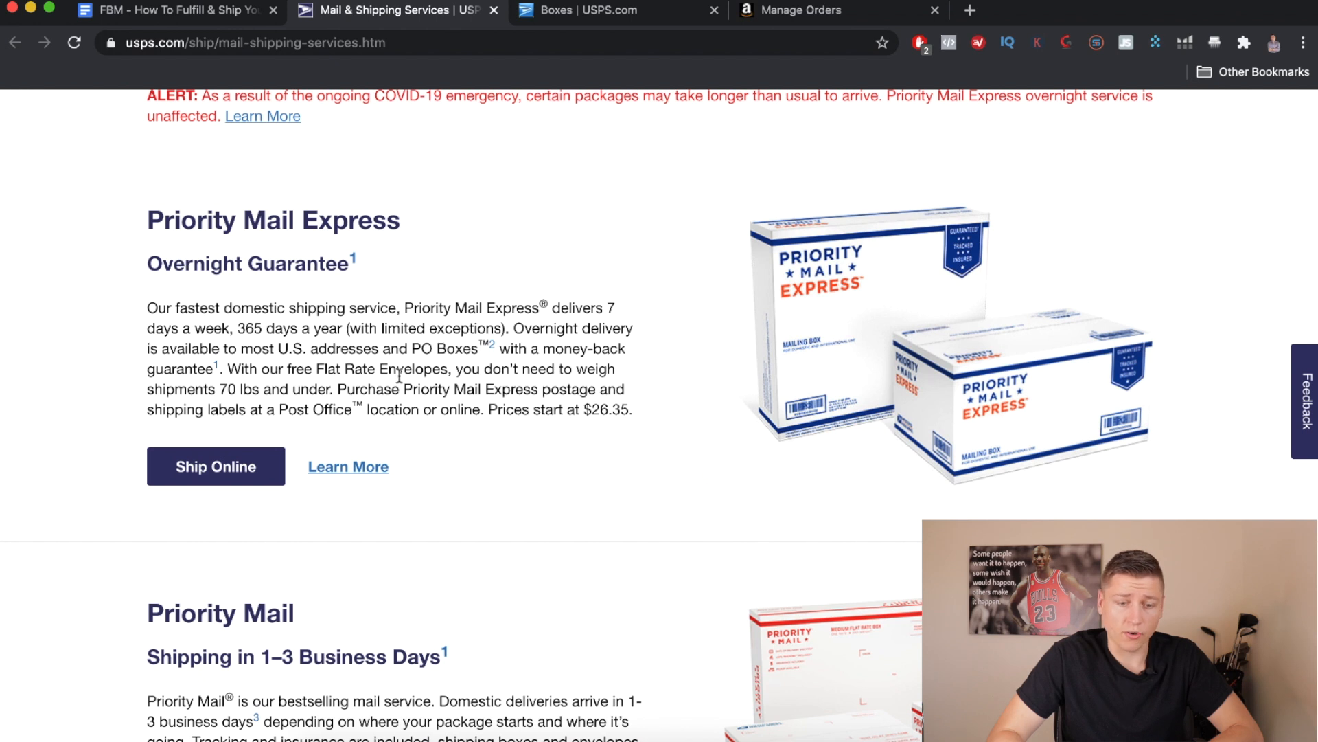
scroll(399, 375, down, 1)
scroll(408, 306, down, 5)
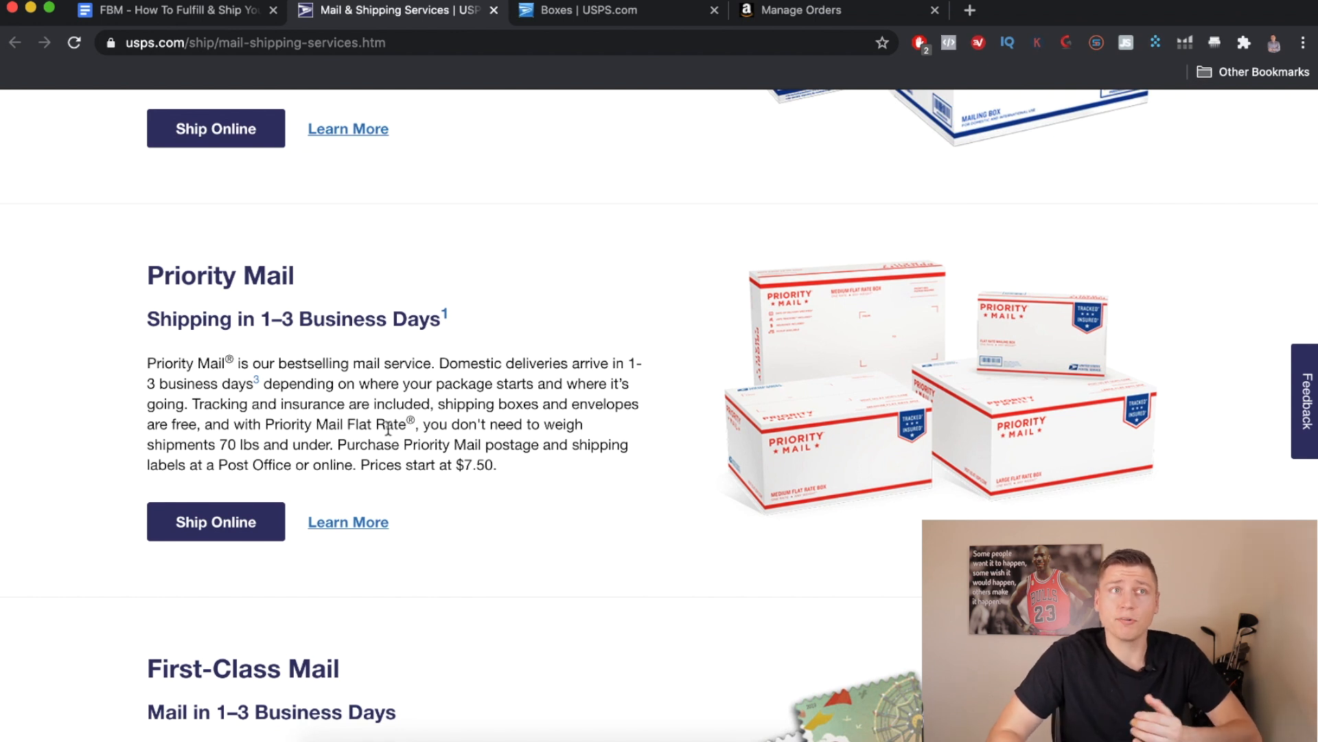
scroll(513, 442, down, 1)
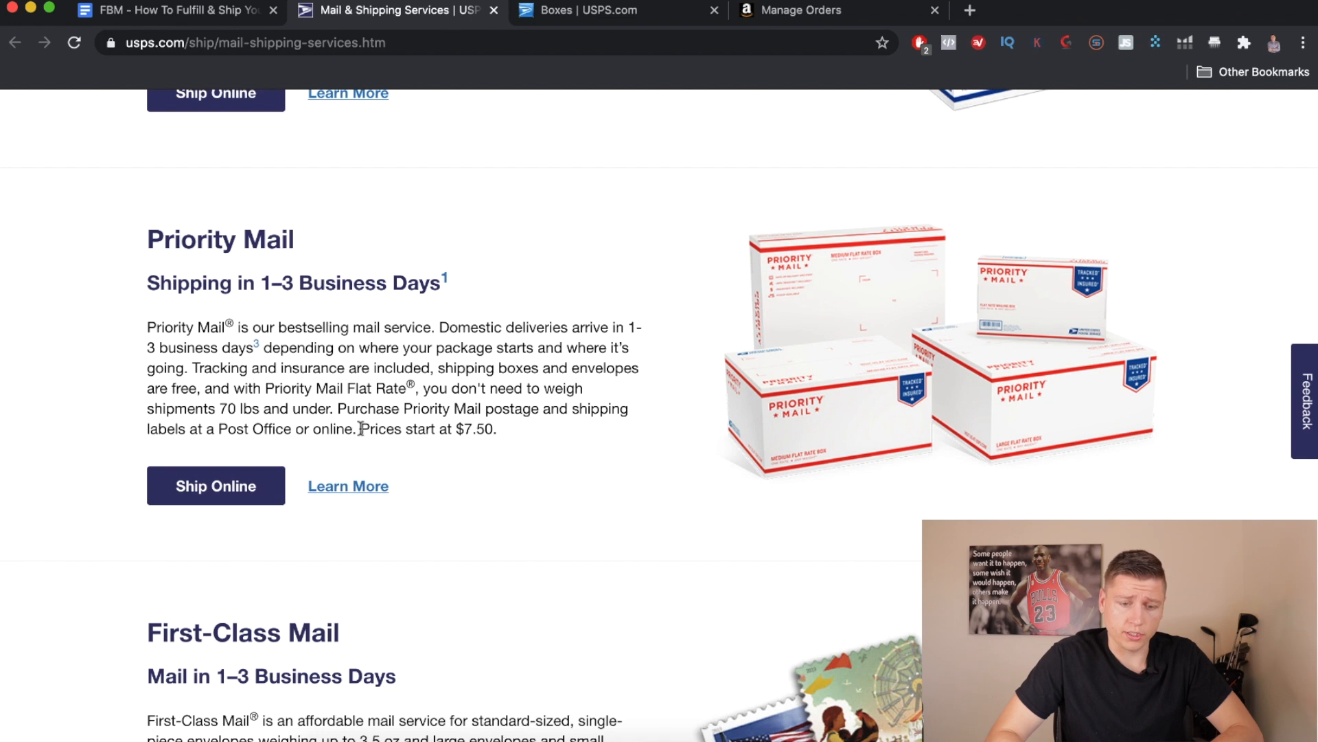
drag(361, 429, 476, 427)
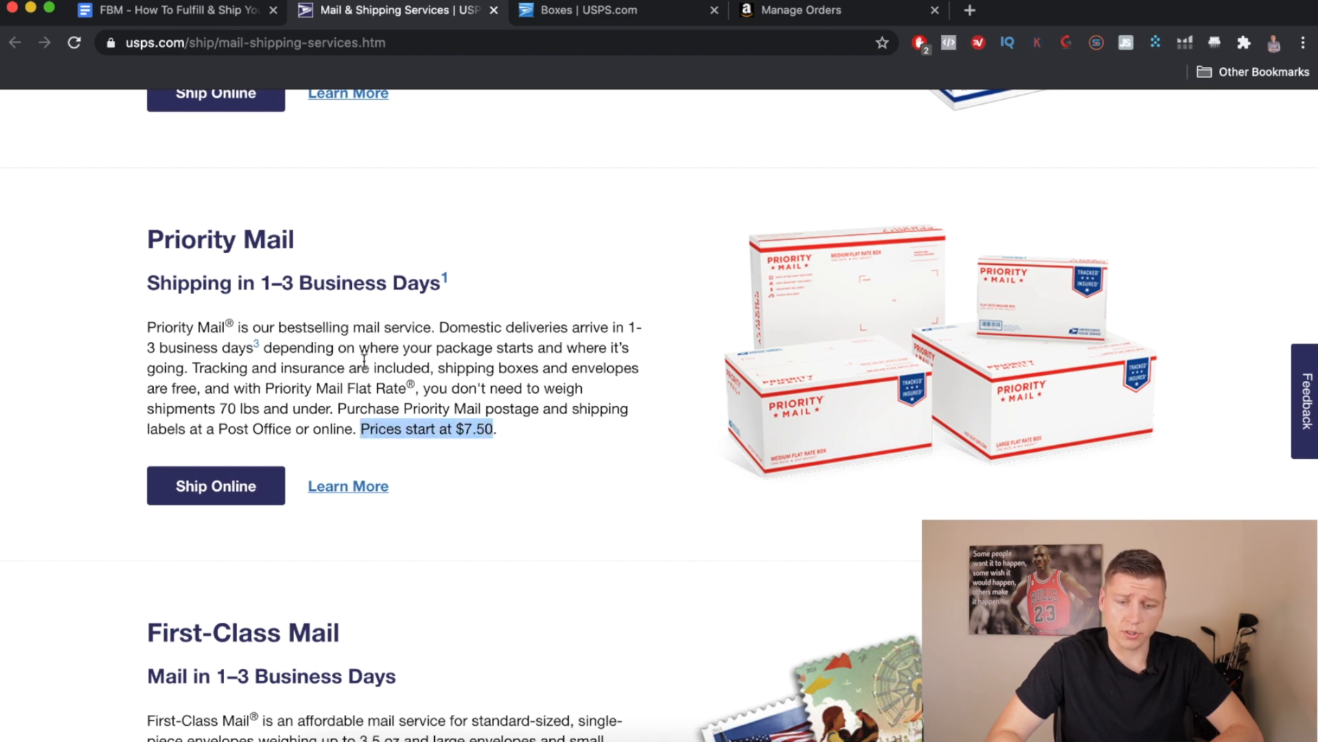
Check First-Class Mail's weight limits, delivery time and starting price on the USPS services page
scroll(364, 359, down, 7)
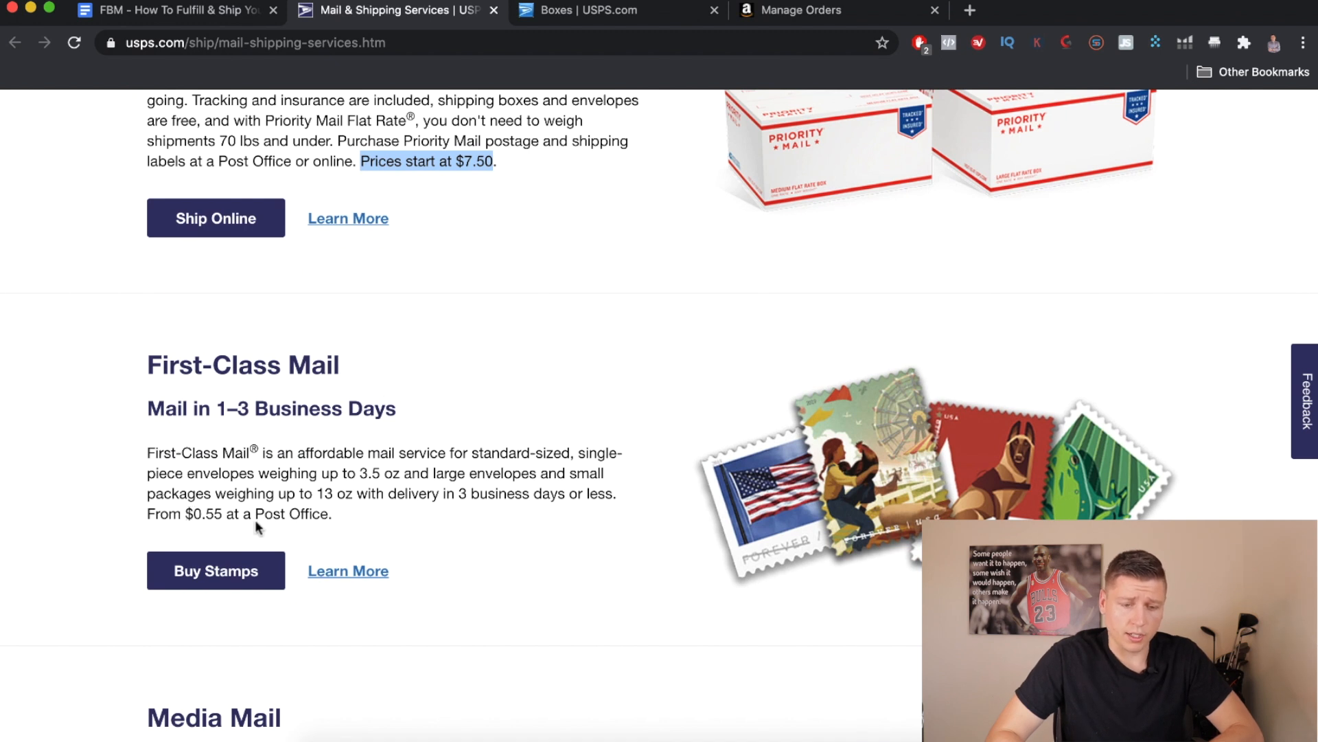
scroll(232, 528, down, 1)
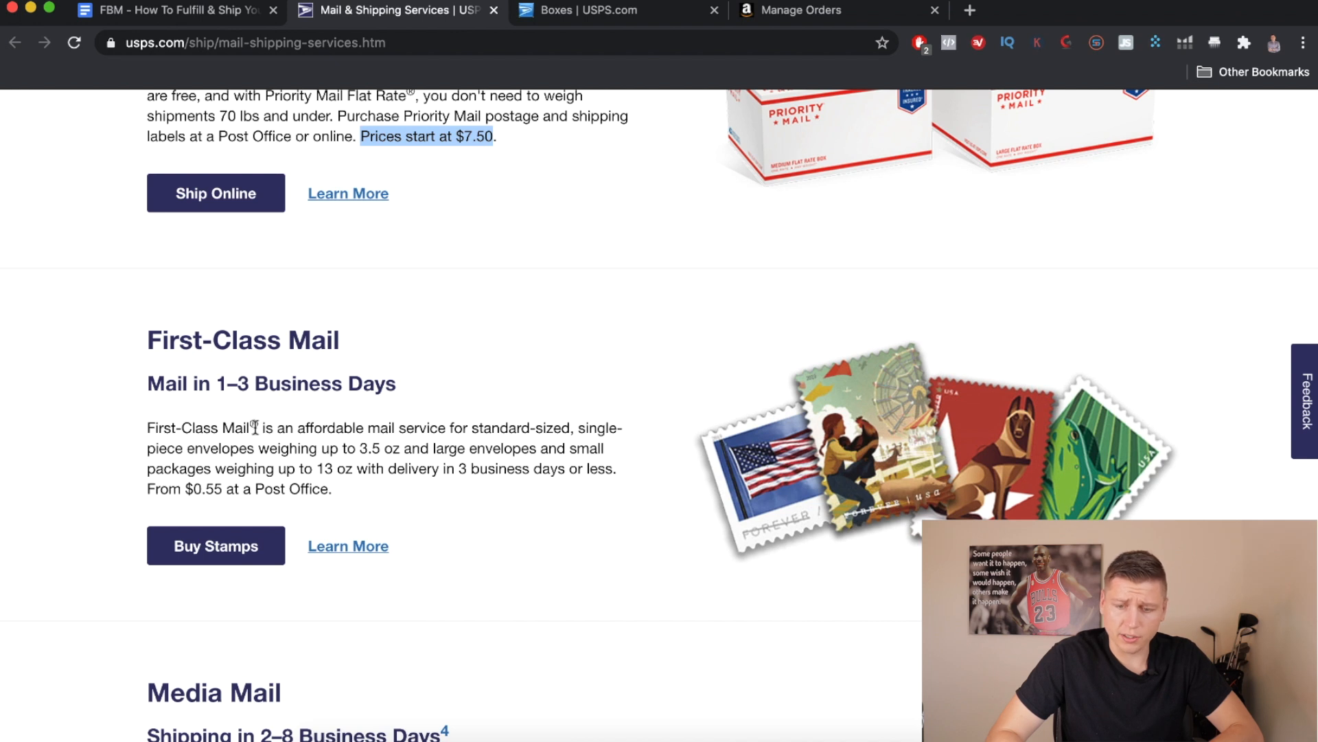
scroll(319, 441, down, 5)
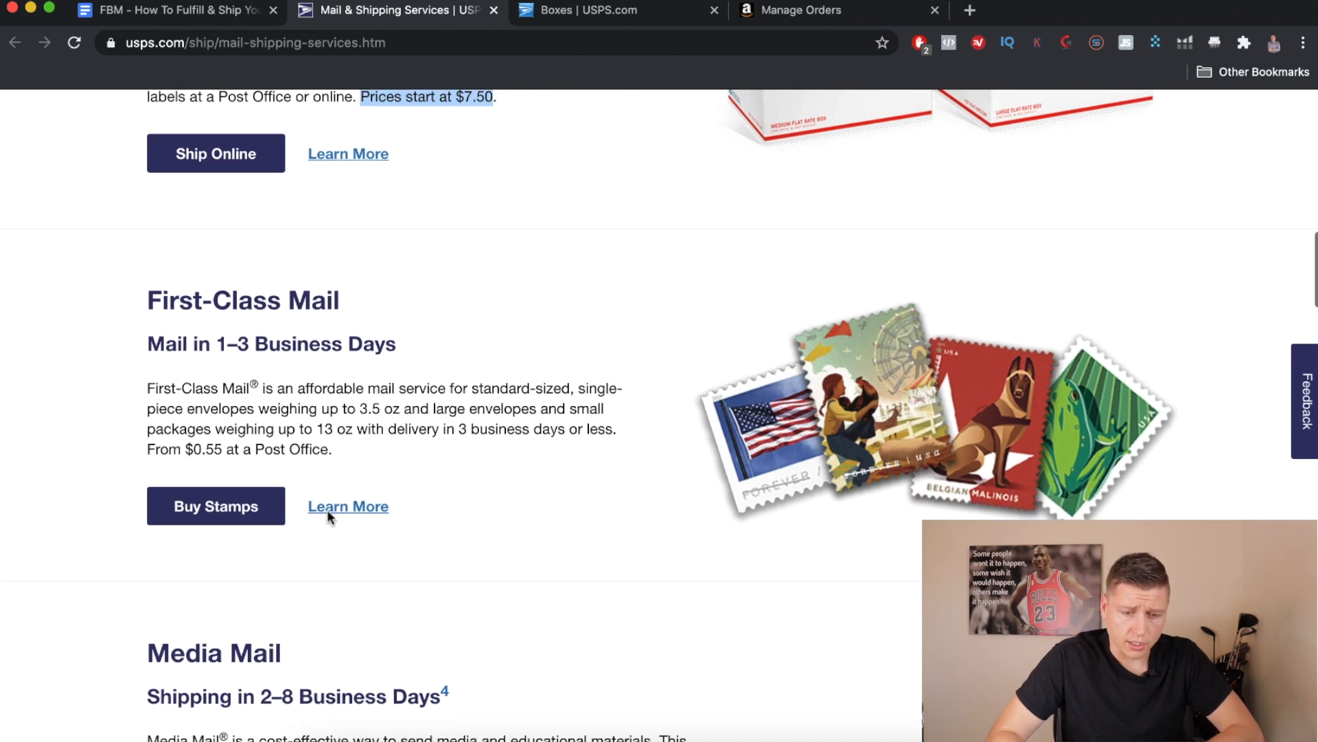
scroll(268, 471, down, 1)
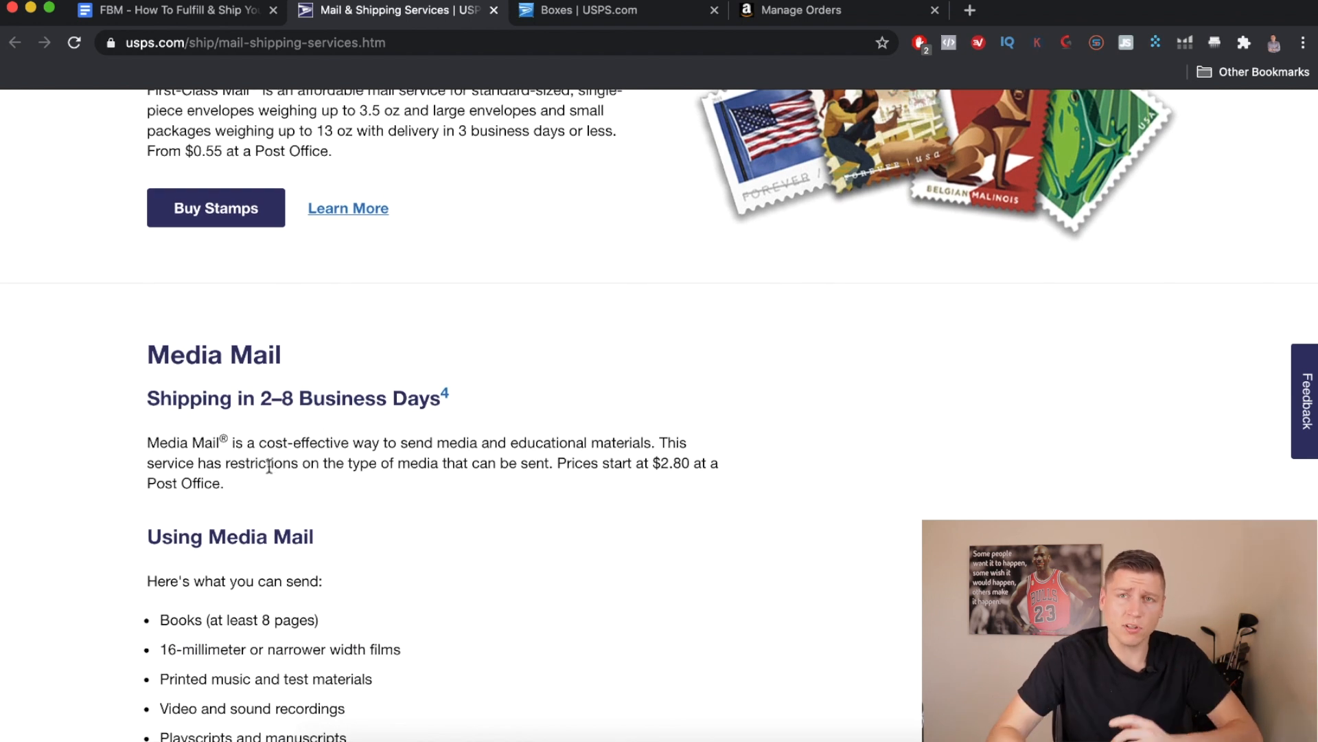
scroll(269, 467, down, 1)
scroll(269, 470, up, 5)
Examine the Media Mail section for its delivery time, starting price, eligible items and weight requirements
scroll(283, 351, down, 7)
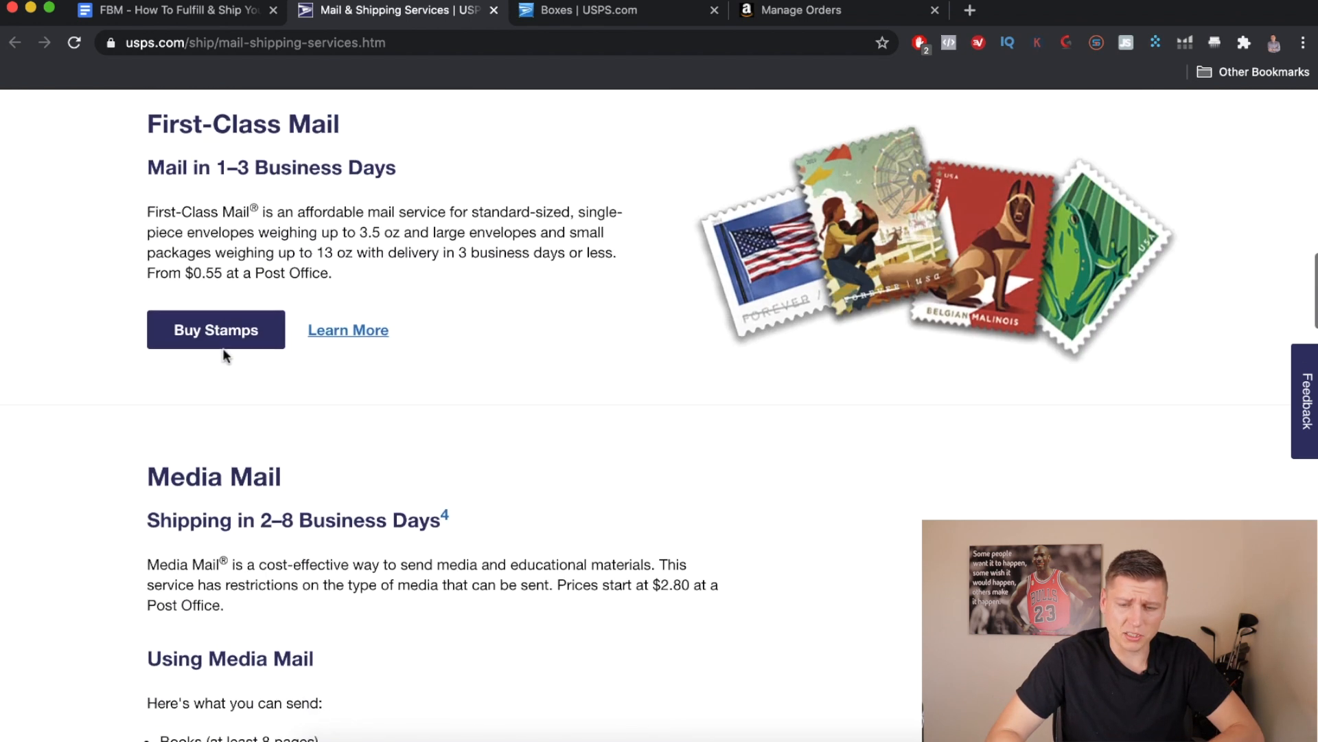
drag(132, 256, 279, 263)
scroll(269, 338, down, 2)
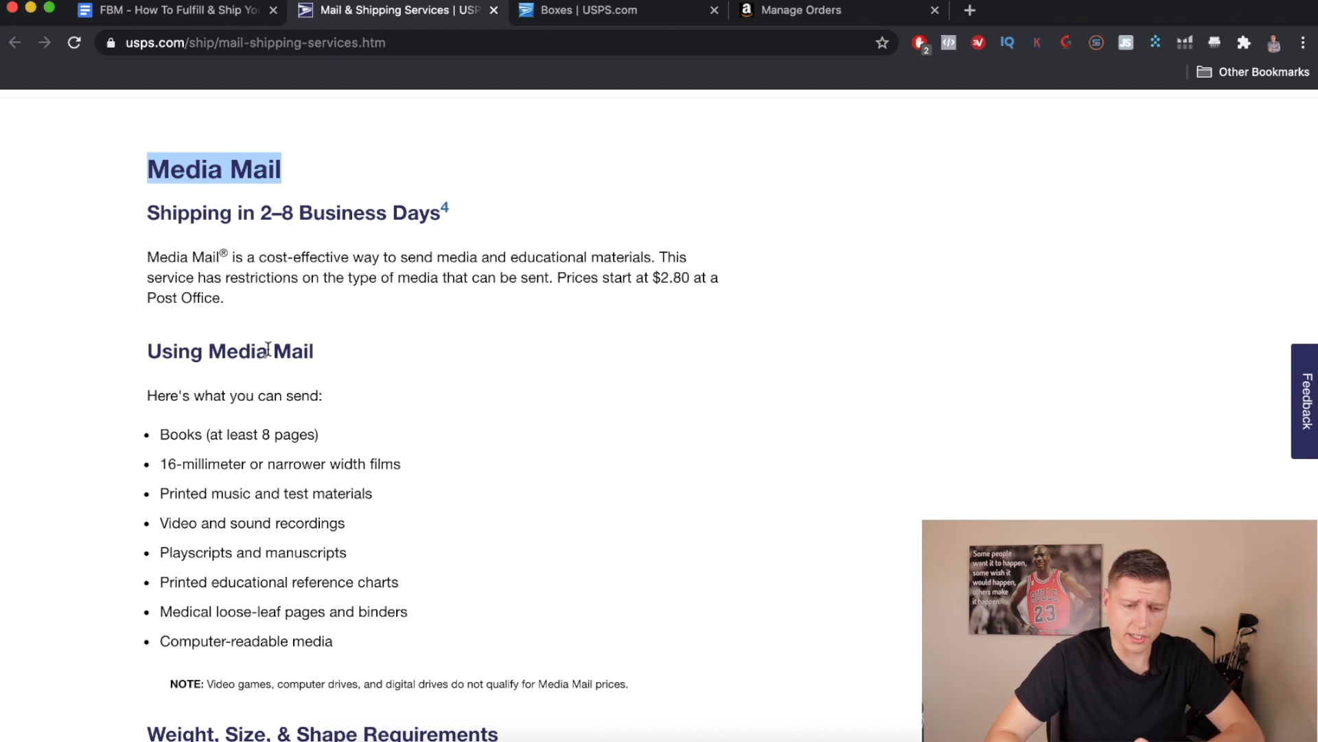
drag(260, 213, 440, 222)
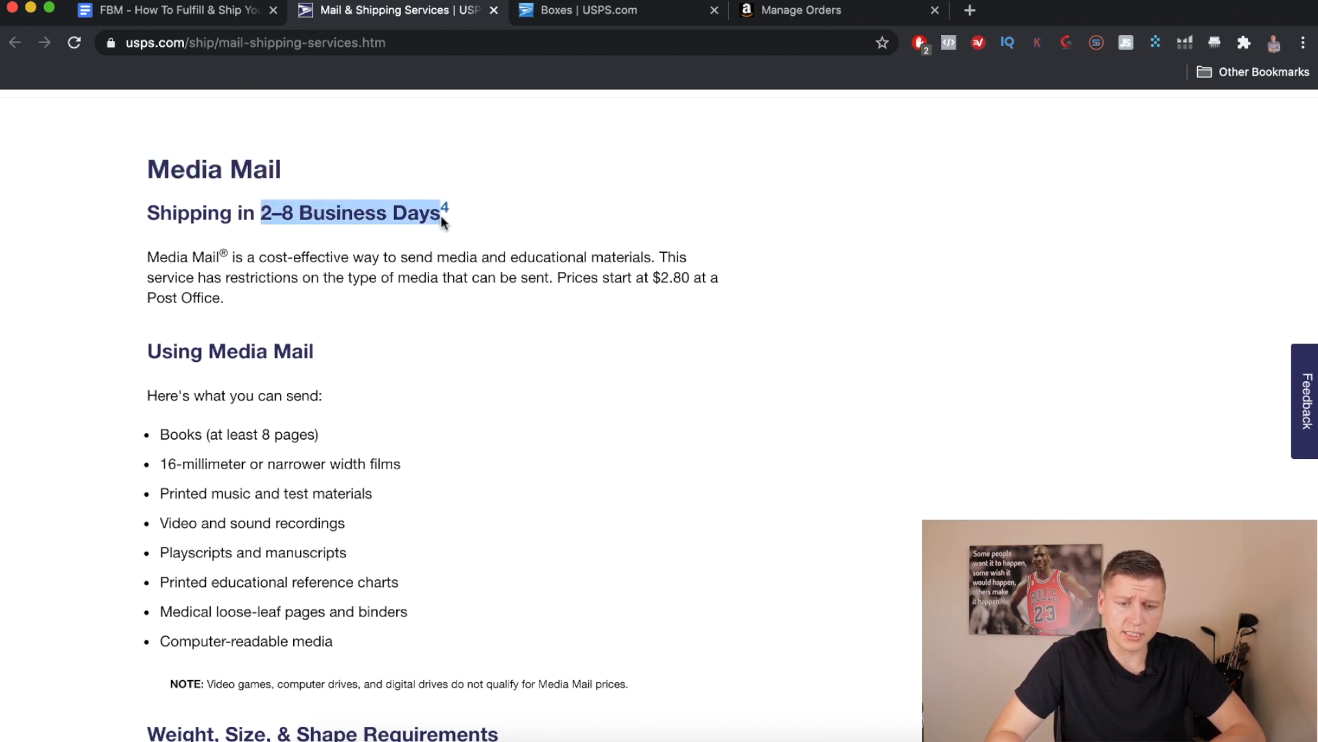
scroll(327, 366, down, 1)
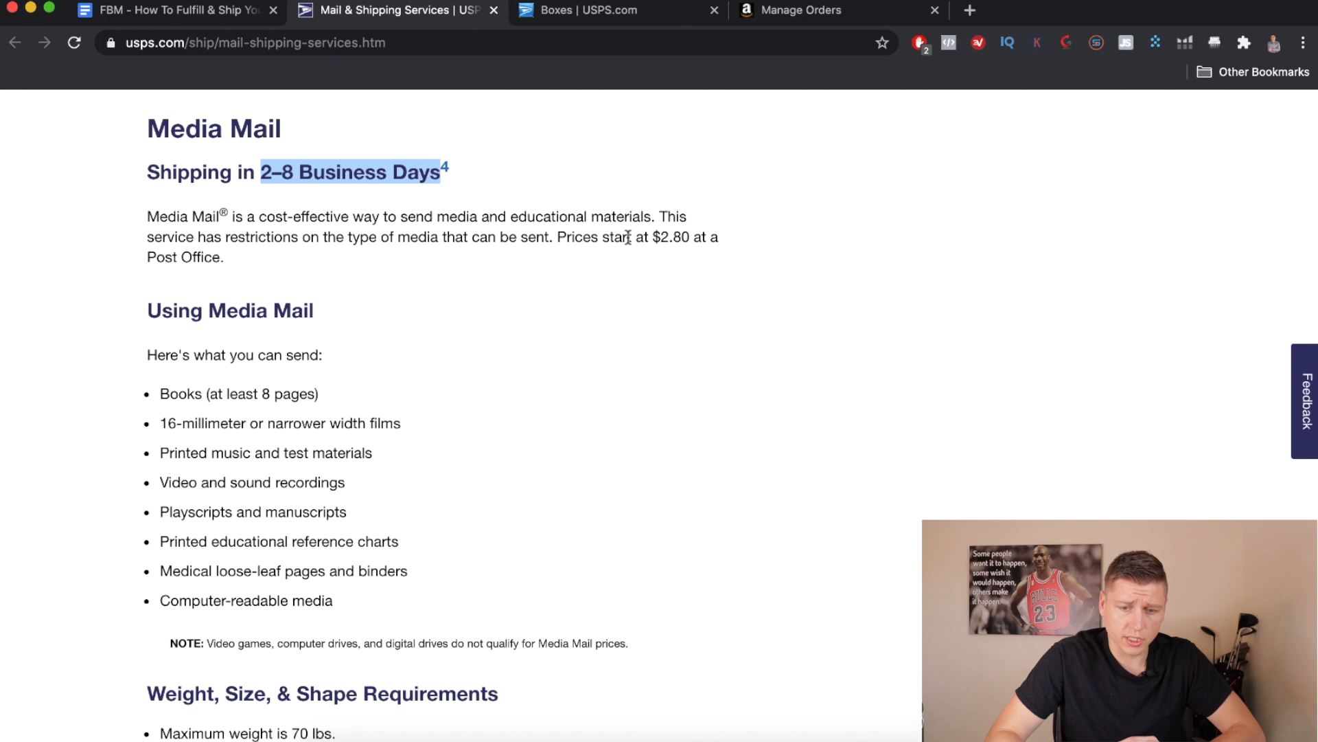
scroll(323, 397, down, 1)
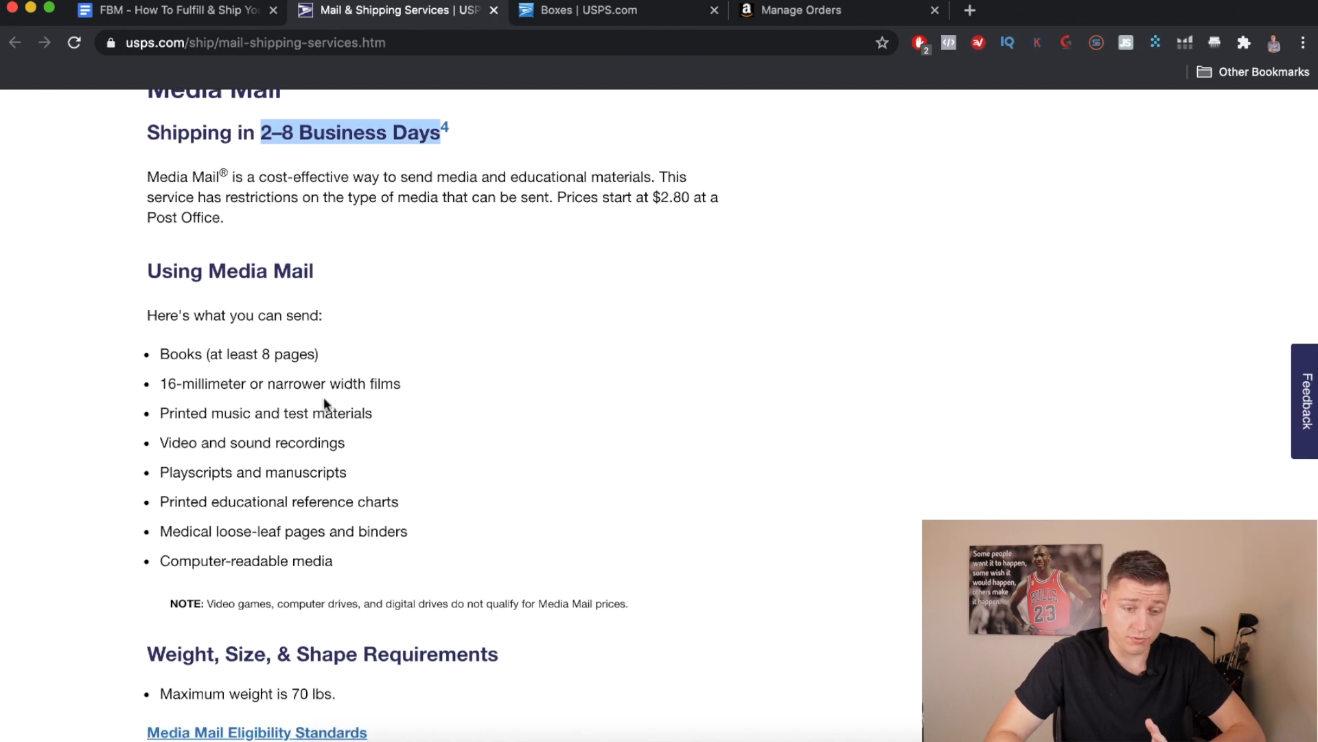
scroll(313, 396, down, 1)
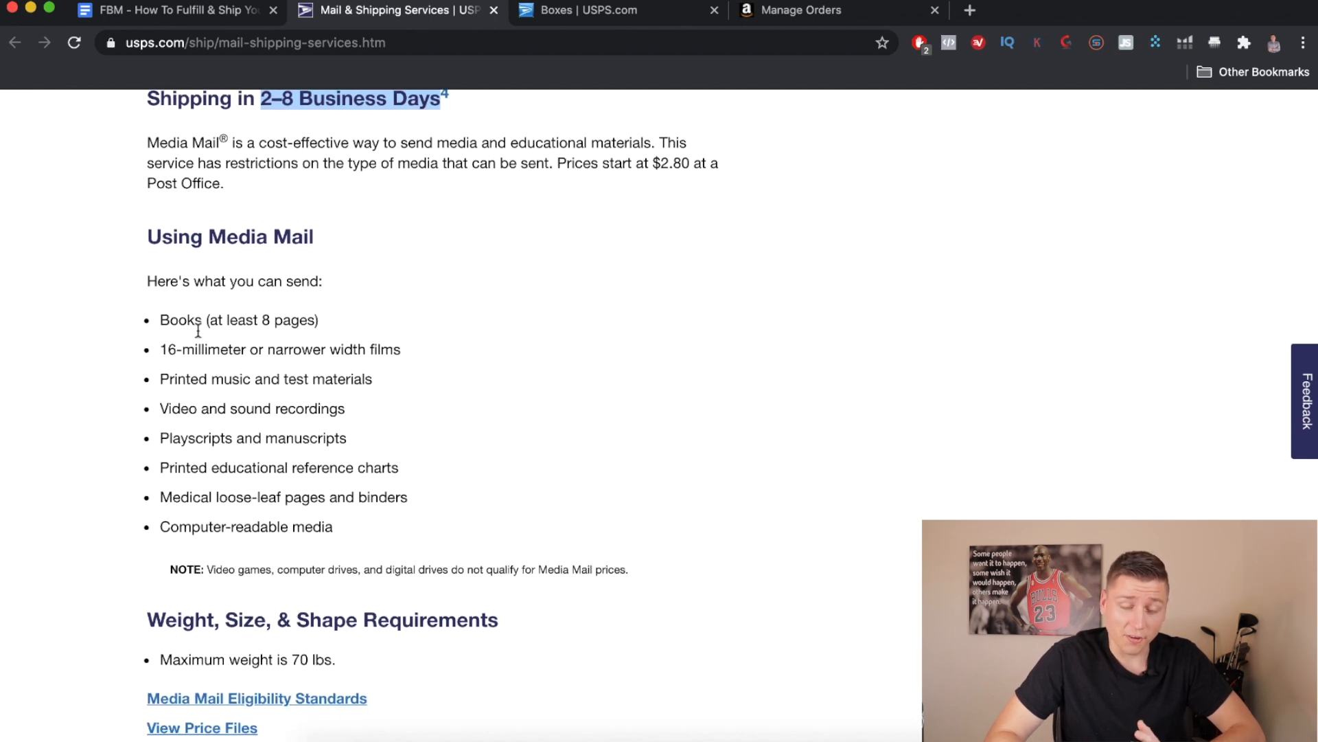
Highlight the books entry in the list of items that can be sent by Media Mail and review the rest of the section
drag(162, 320, 324, 324)
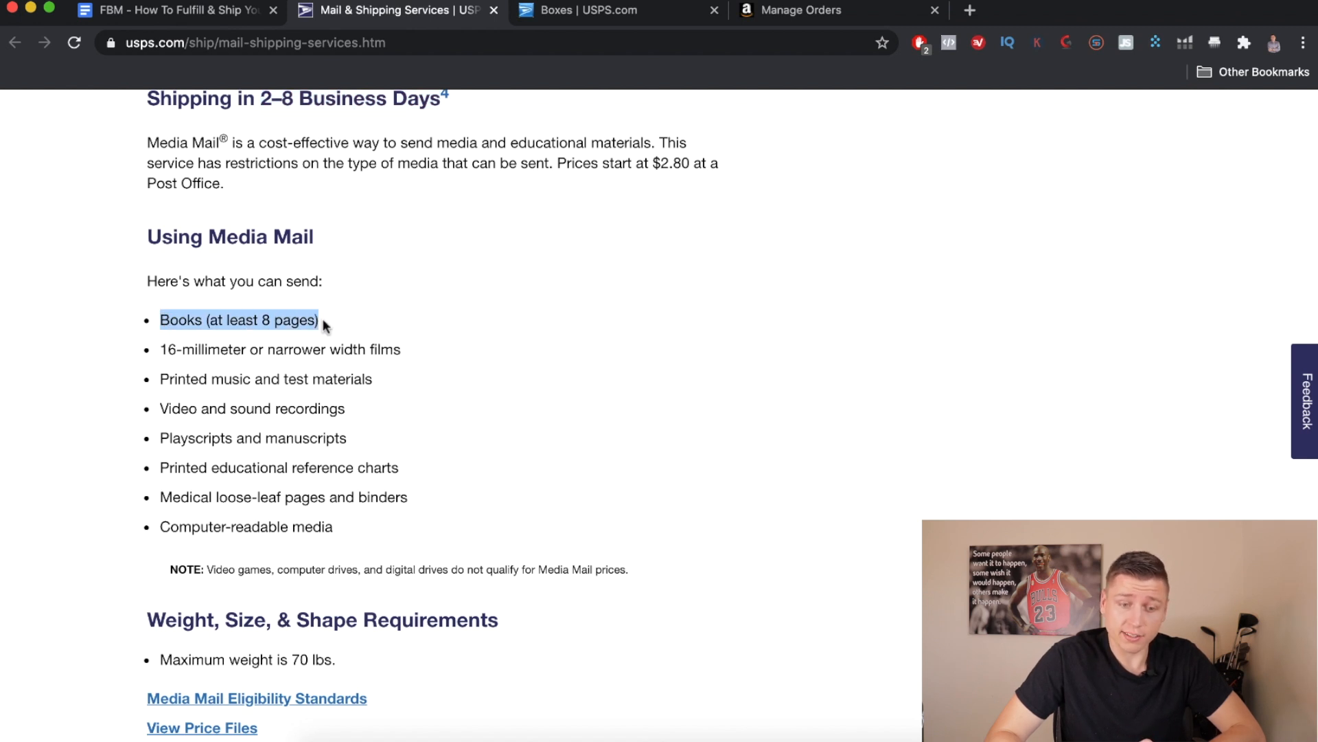
scroll(324, 324, up, 1)
scroll(325, 326, down, 5)
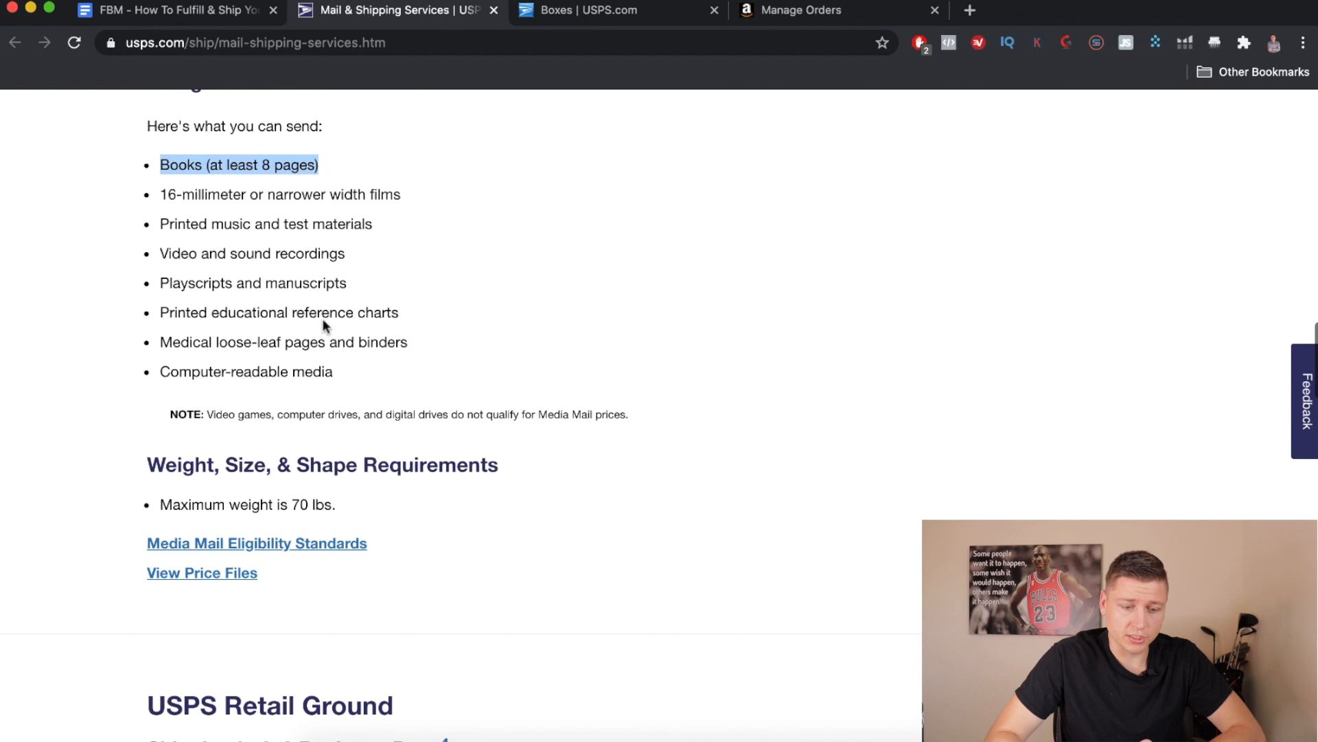
Return to the Deep Work shipping purchase and choose USPS Media Mail as the shipping service
click(824, 12)
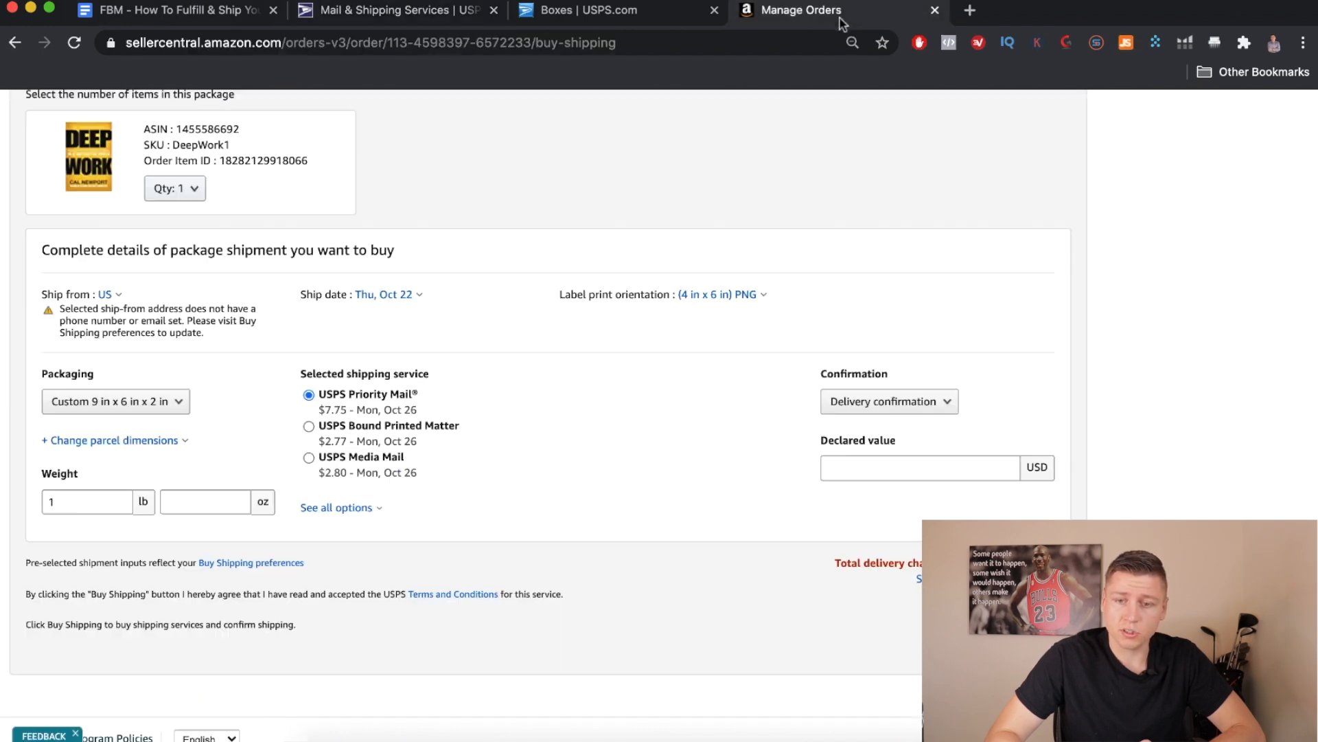
scroll(648, 451, down, 1)
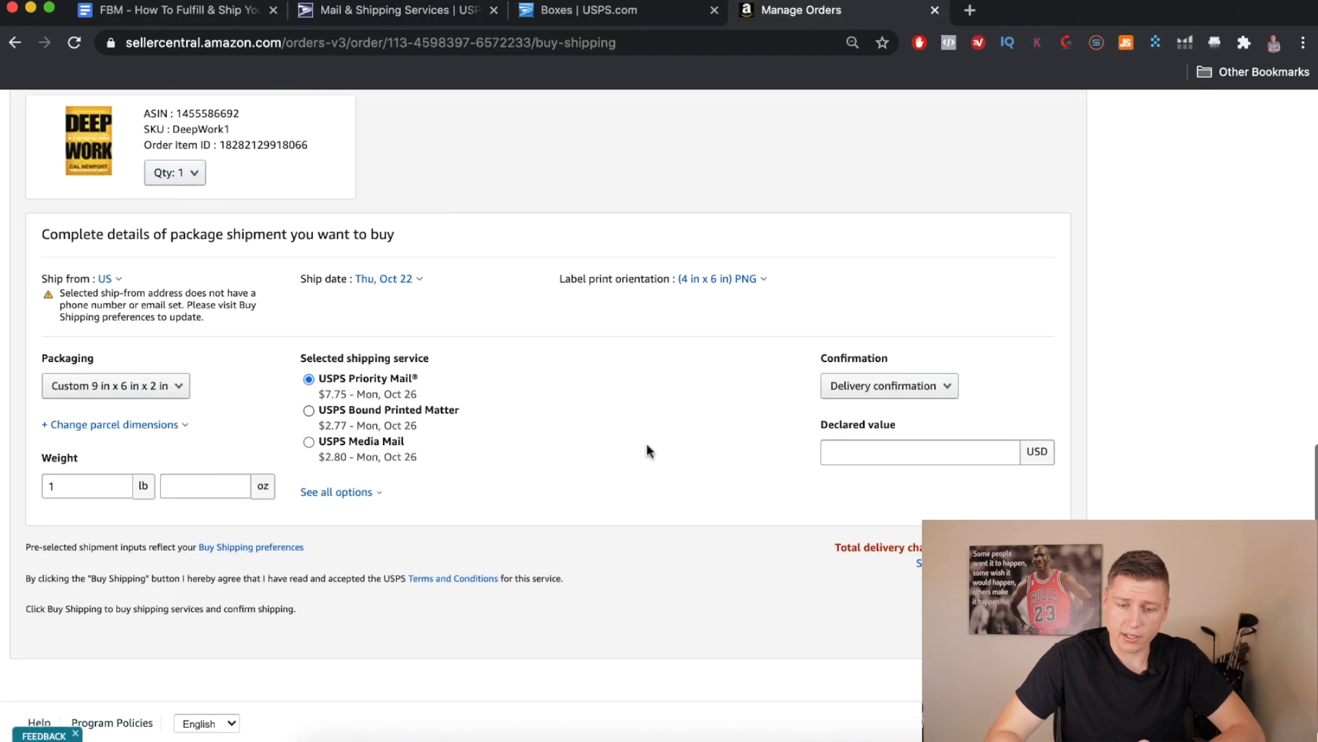
click(303, 445)
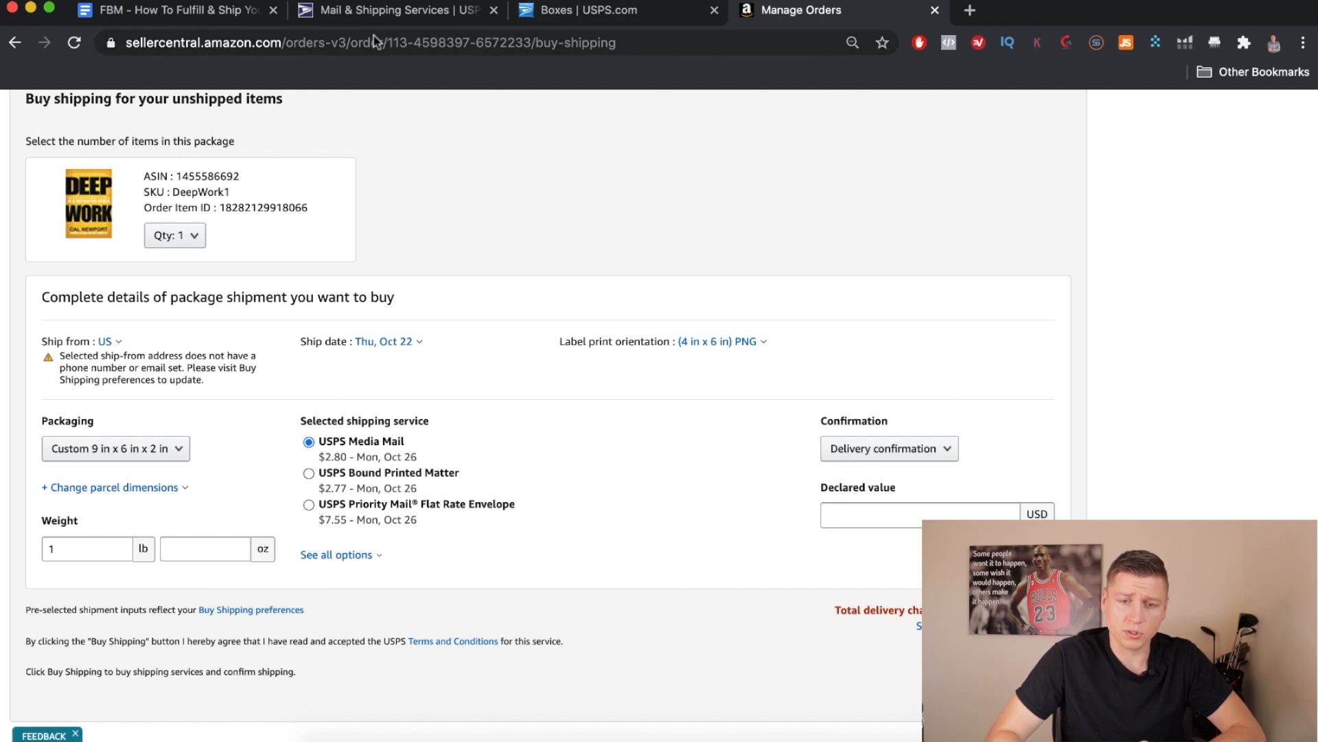
Go back to the USPS services page and review the mail service descriptions from the beginning through Retail Ground
click(391, 13)
scroll(521, 204, up, 15)
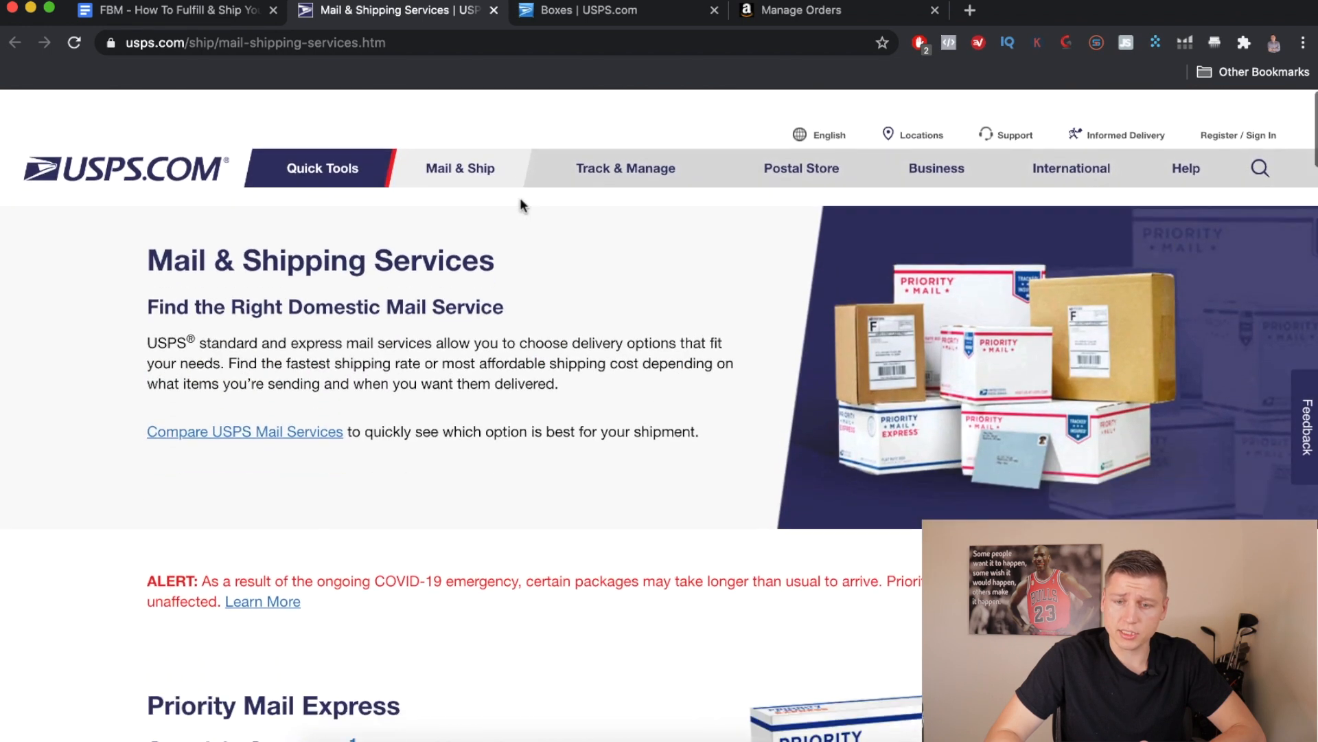
scroll(501, 422, down, 10)
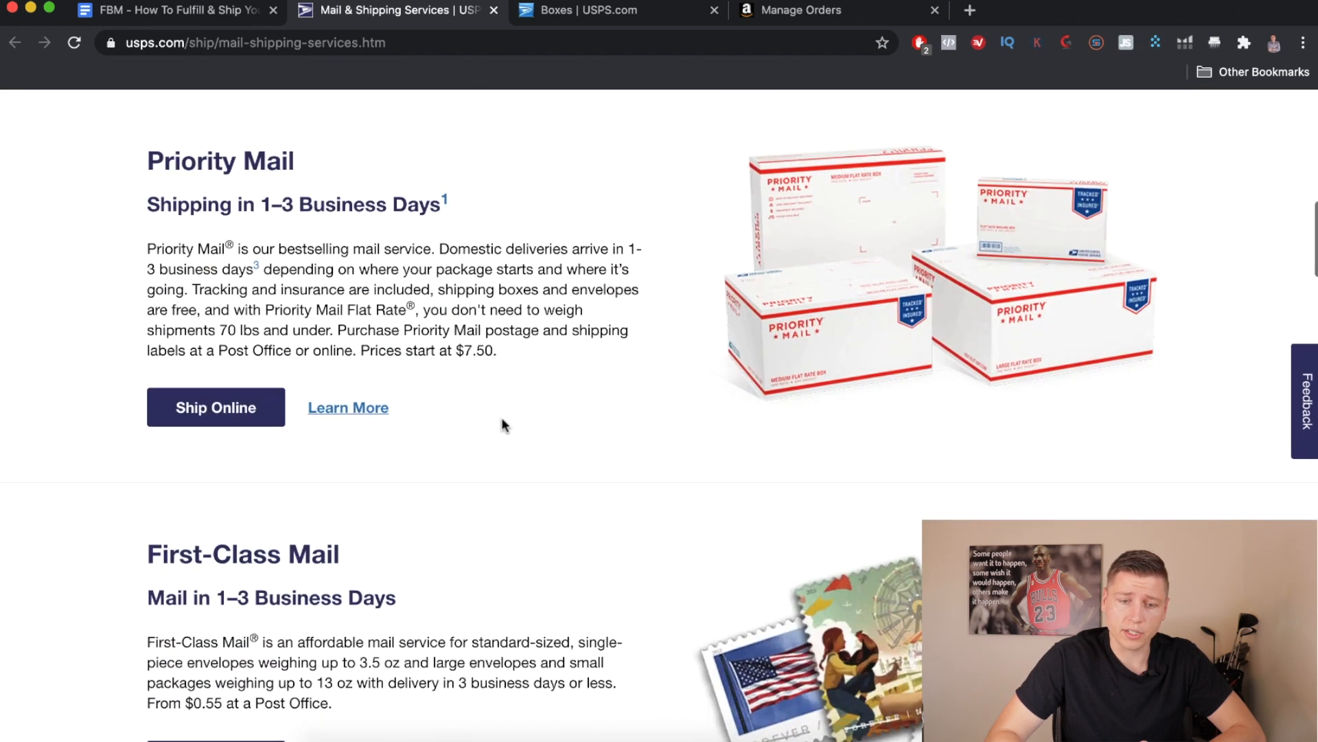
scroll(503, 424, down, 12)
scroll(504, 424, down, 5)
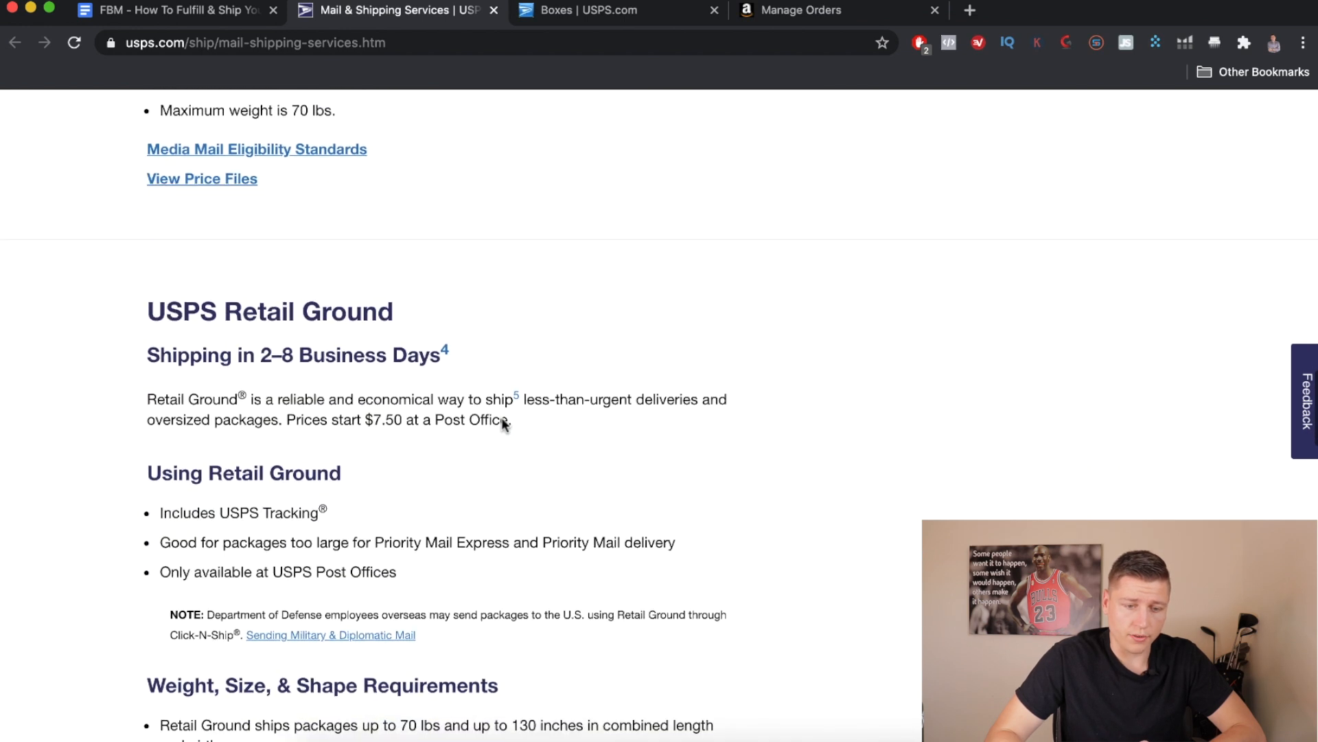
Examine the Compare Mail Services table for starting prices, ship times, pricing options and insurance, from Priority Mail Express down to Media Mail
scroll(399, 484, down, 6)
scroll(399, 484, down, 6)
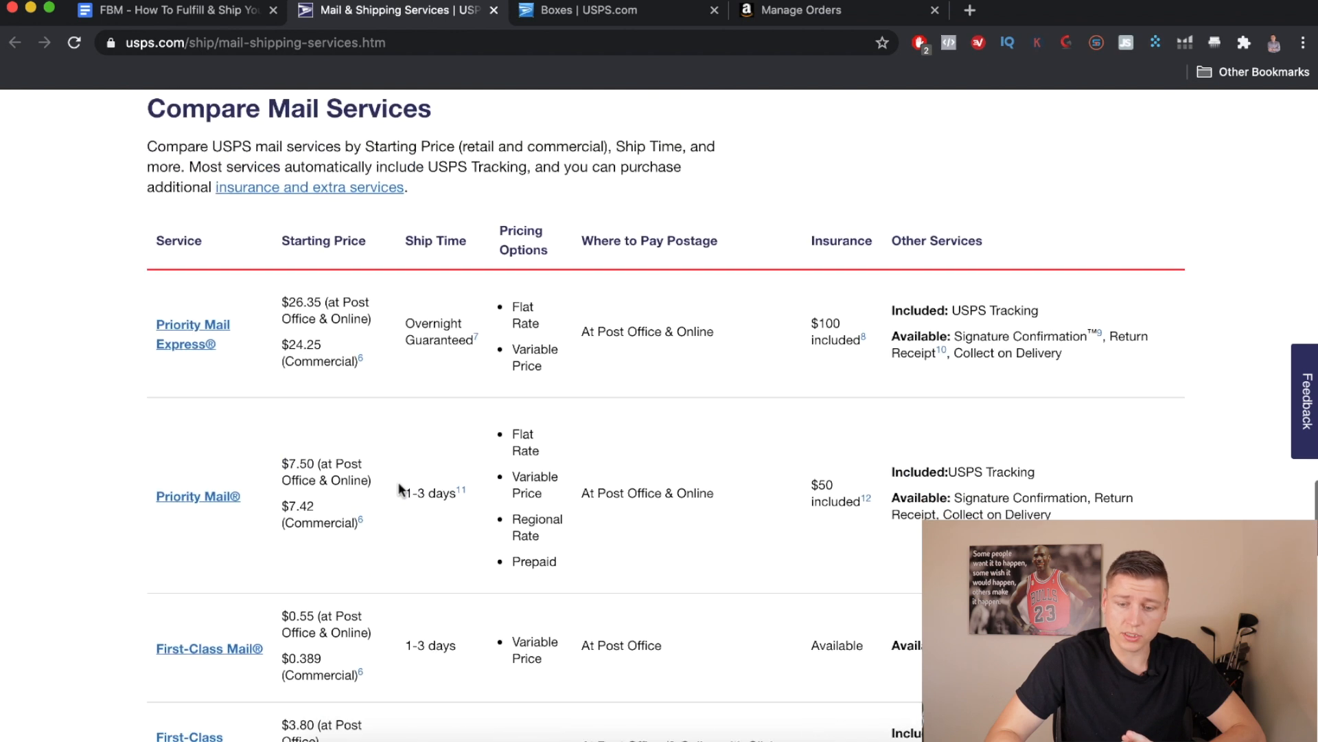
scroll(182, 467, down, 2)
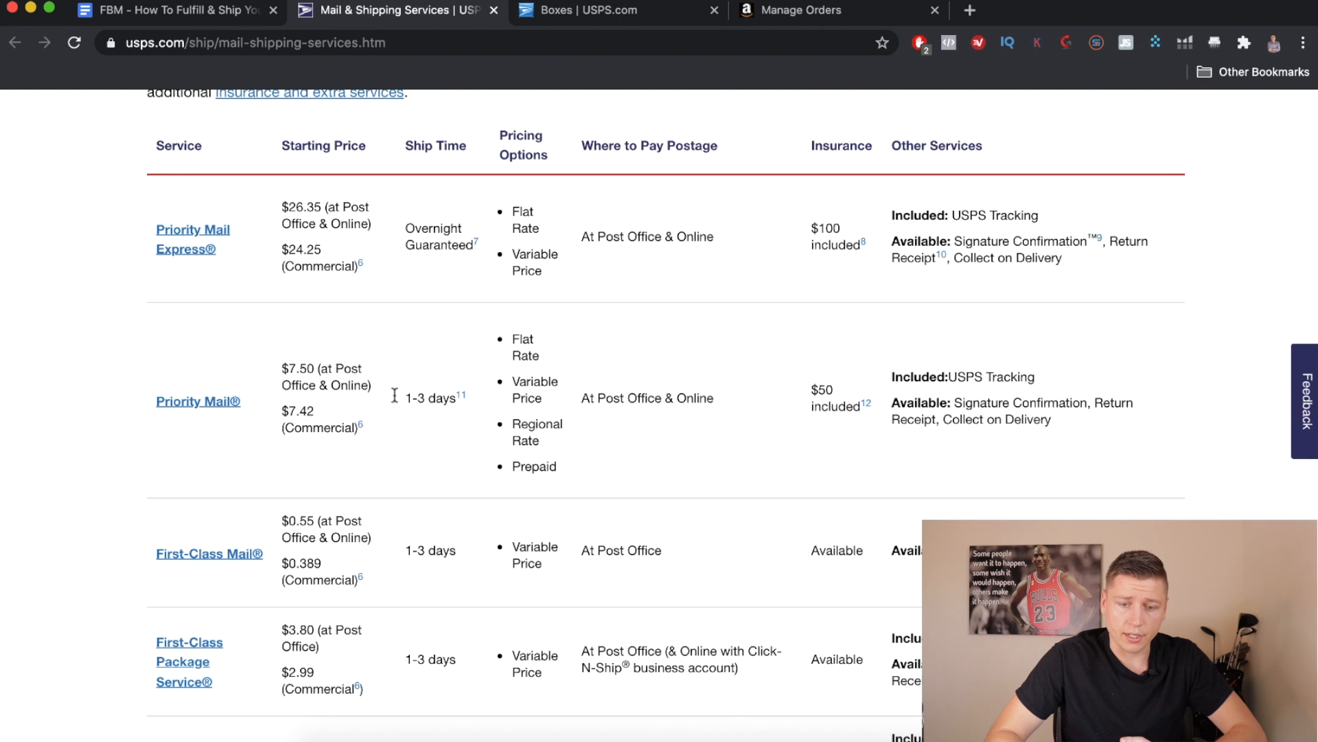
scroll(447, 570, down, 3)
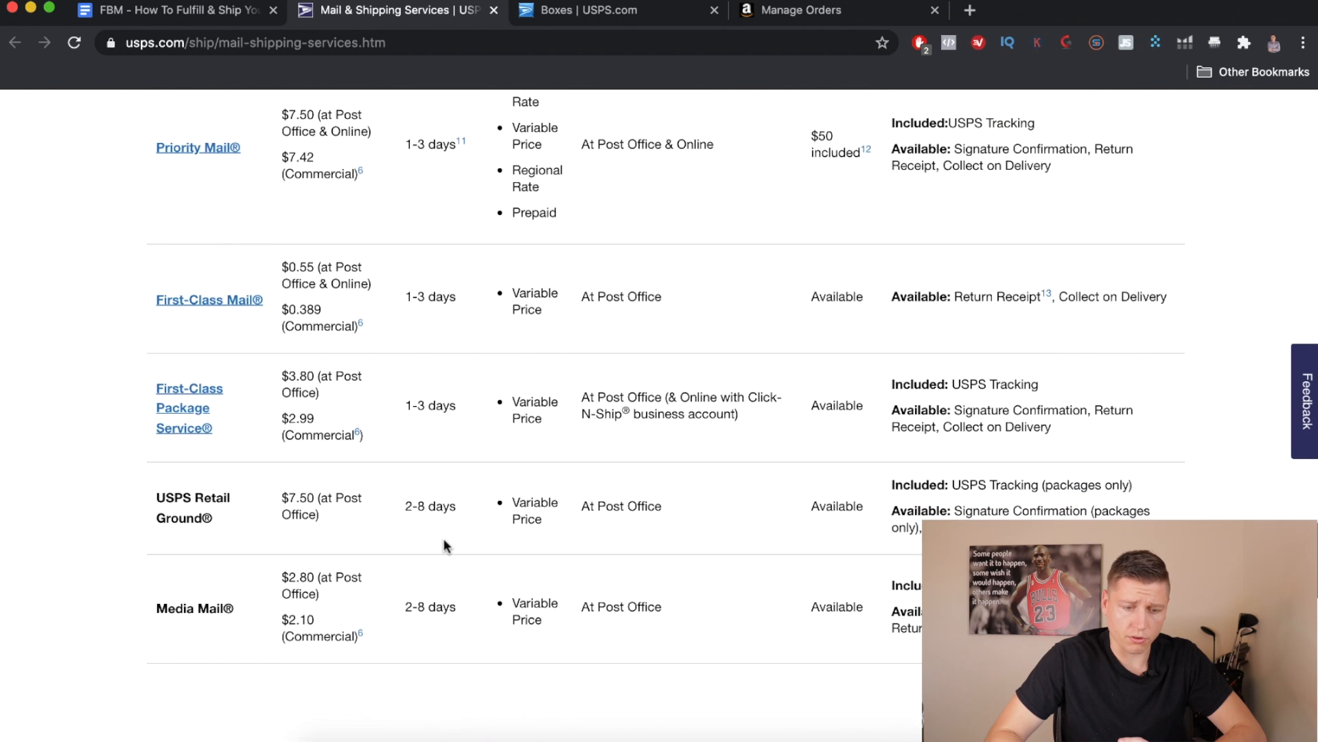
scroll(452, 610, up, 1)
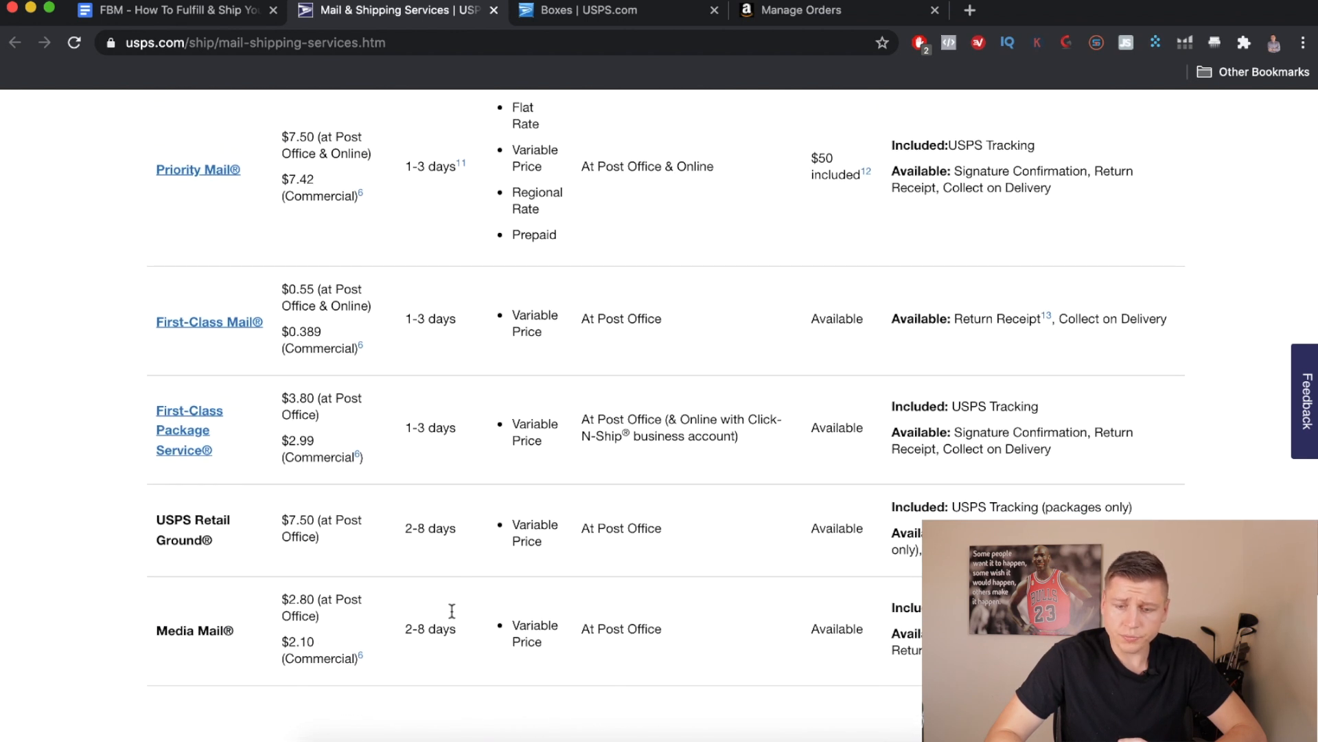
scroll(451, 611, up, 1)
scroll(273, 337, up, 4)
scroll(273, 338, up, 5)
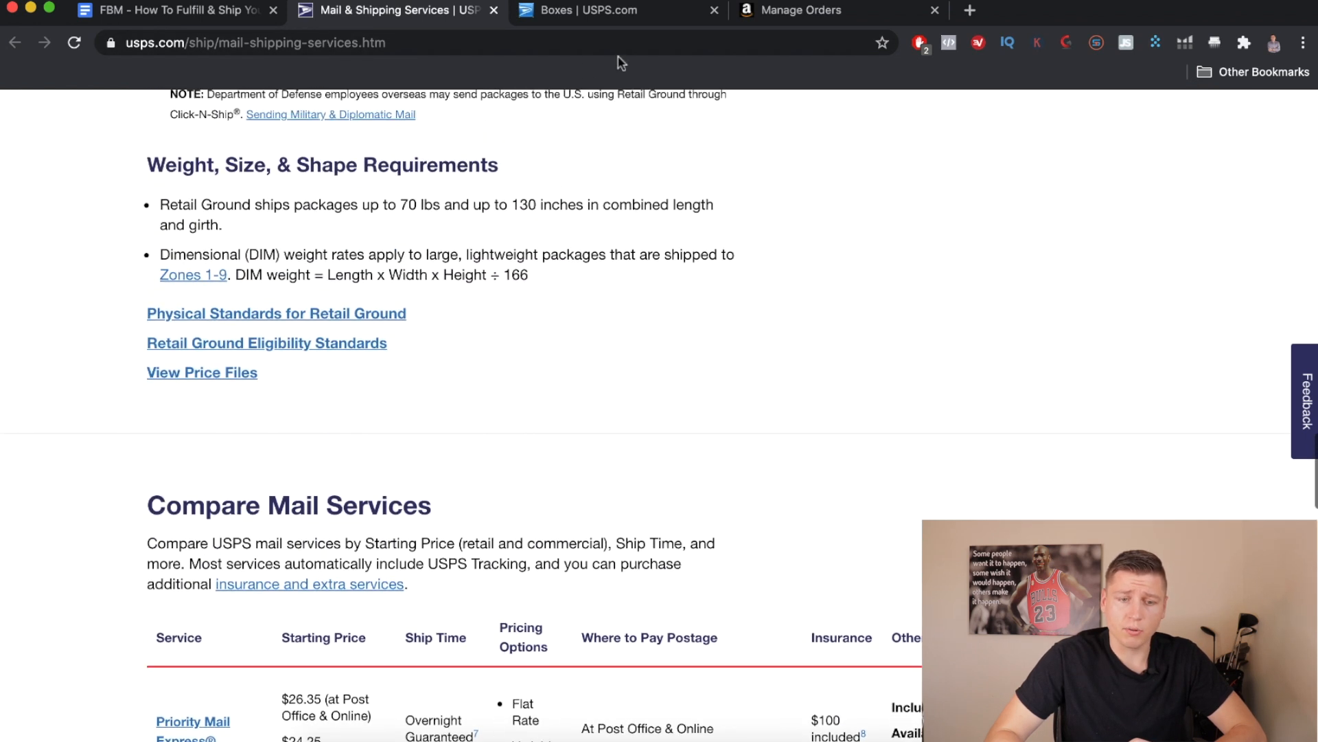
Switch to the USPS boxes listing and look over the shipping supplies offered in the Postal Store
click(587, 17)
scroll(554, 405, down, 9)
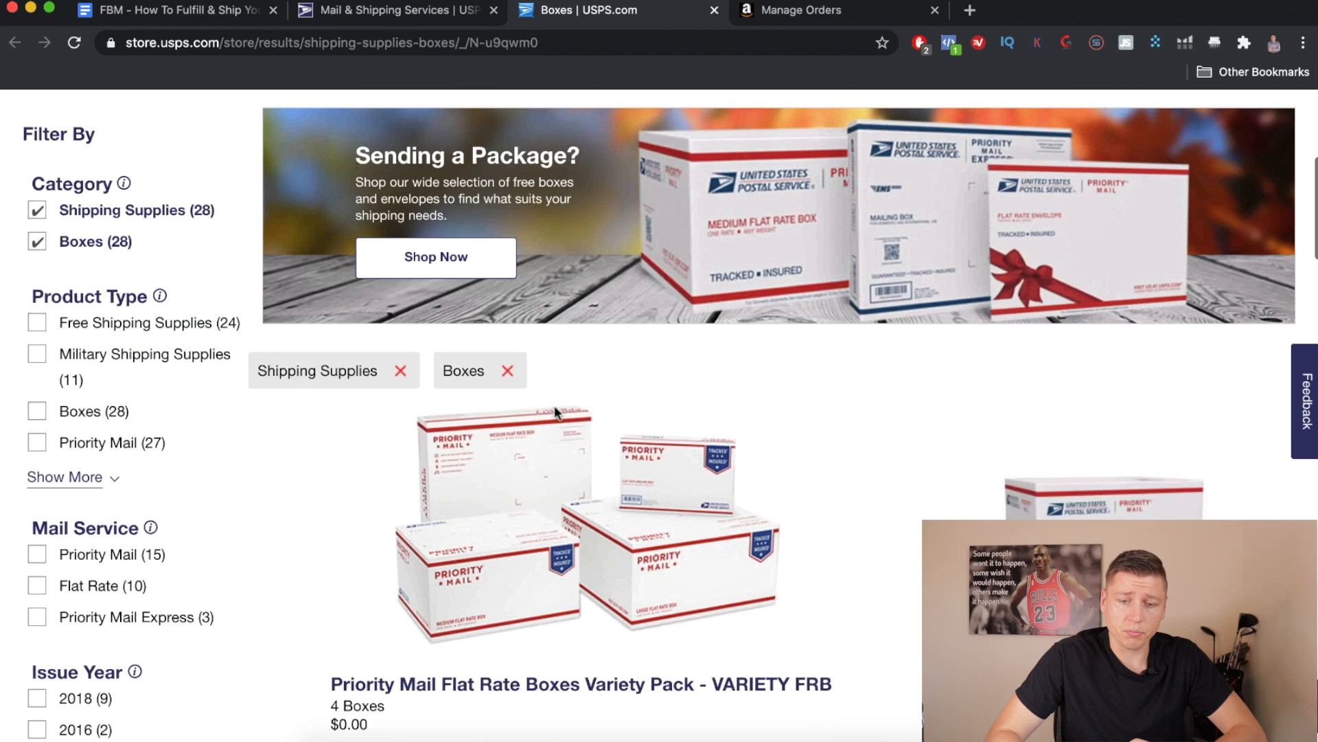
scroll(562, 471, down, 3)
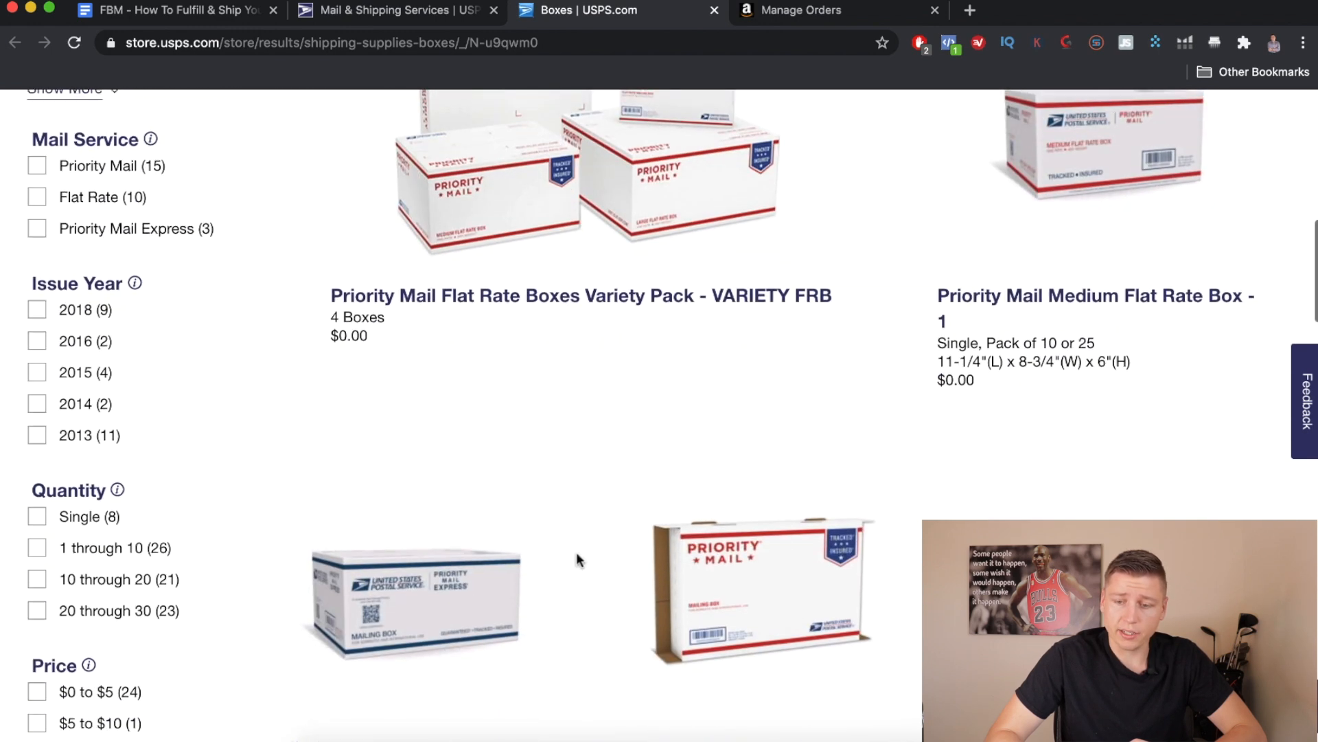
scroll(576, 556, up, 8)
scroll(579, 561, up, 4)
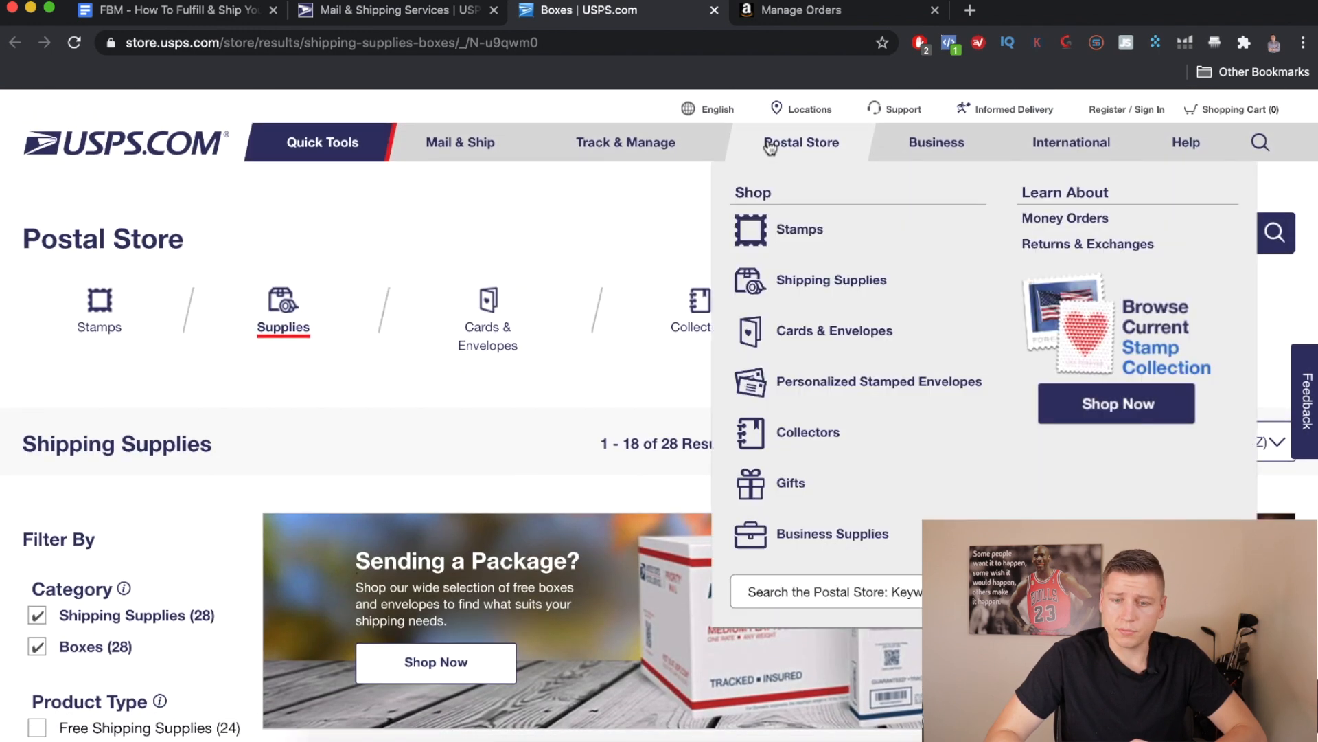
Check the dimensions, pack quantities and prices of the Priority Mail and Priority Mail Express boxes in the store listing
scroll(490, 540, down, 12)
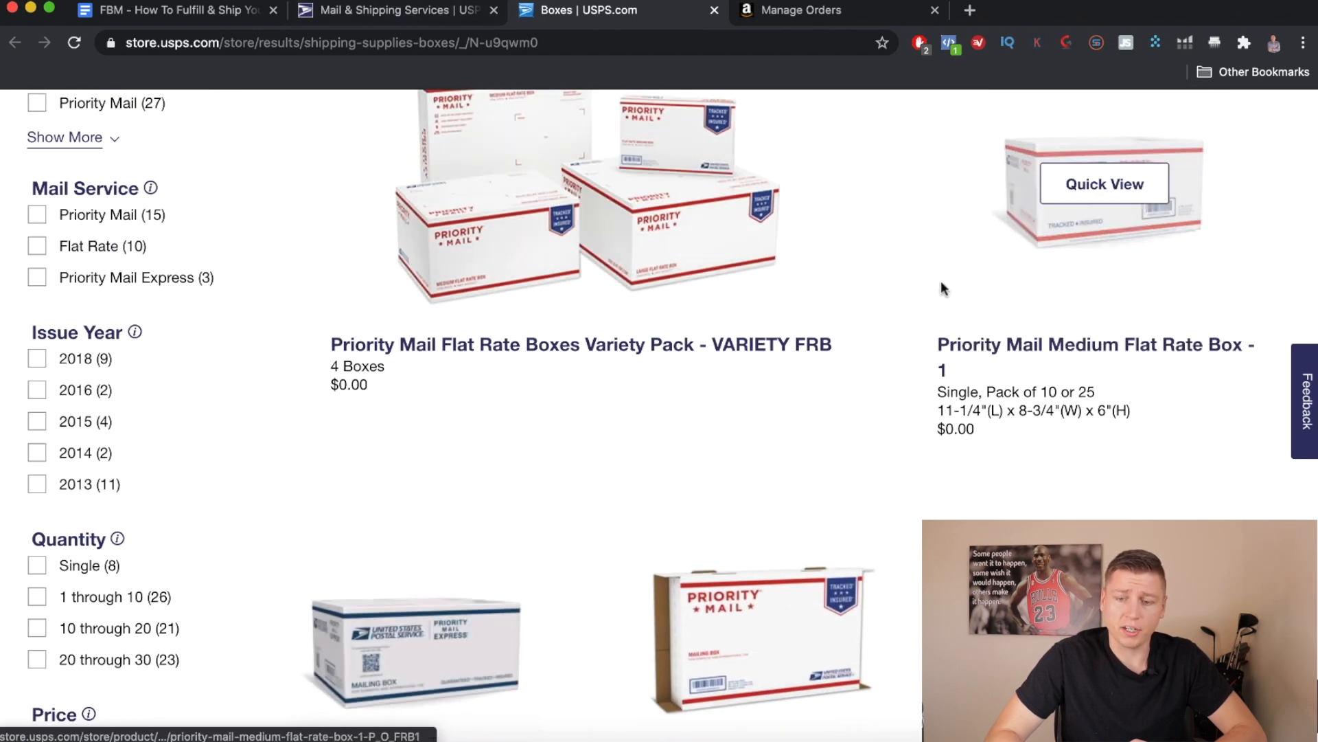
scroll(642, 345, down, 5)
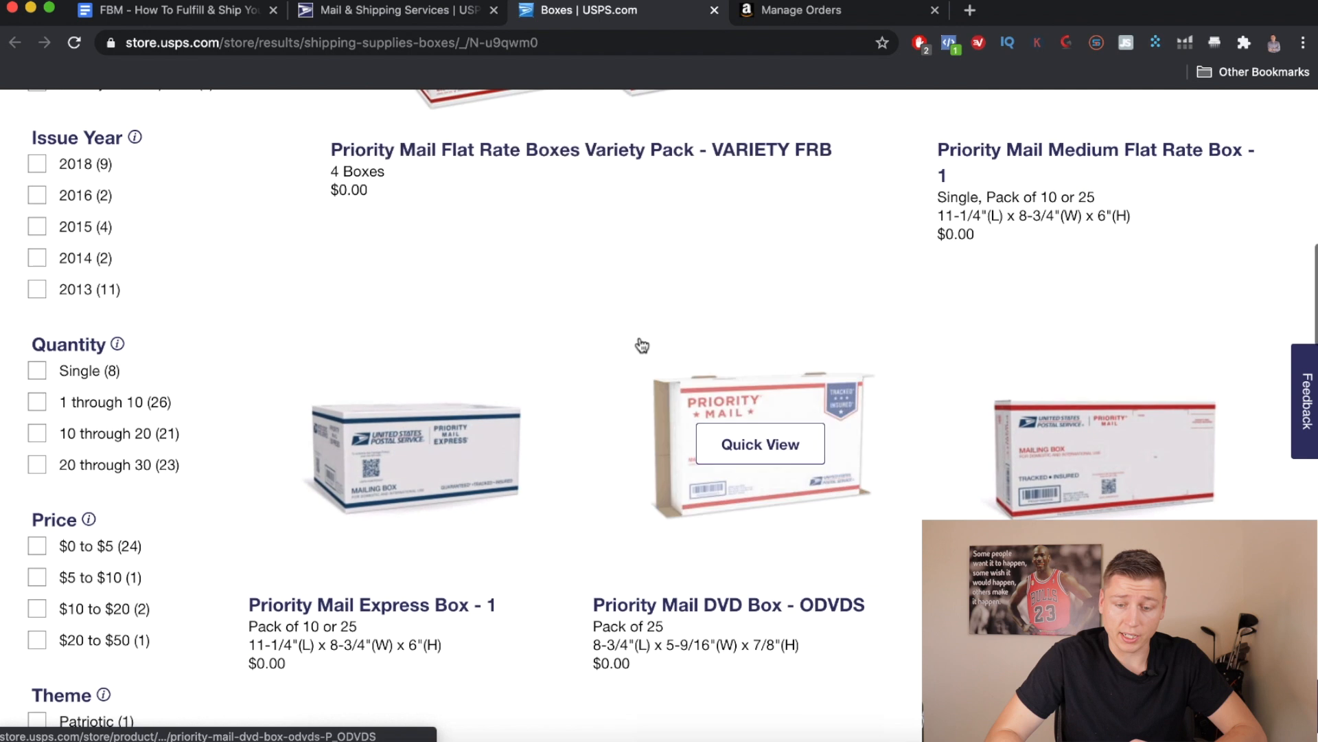
scroll(758, 276, up, 4)
scroll(758, 276, up, 1)
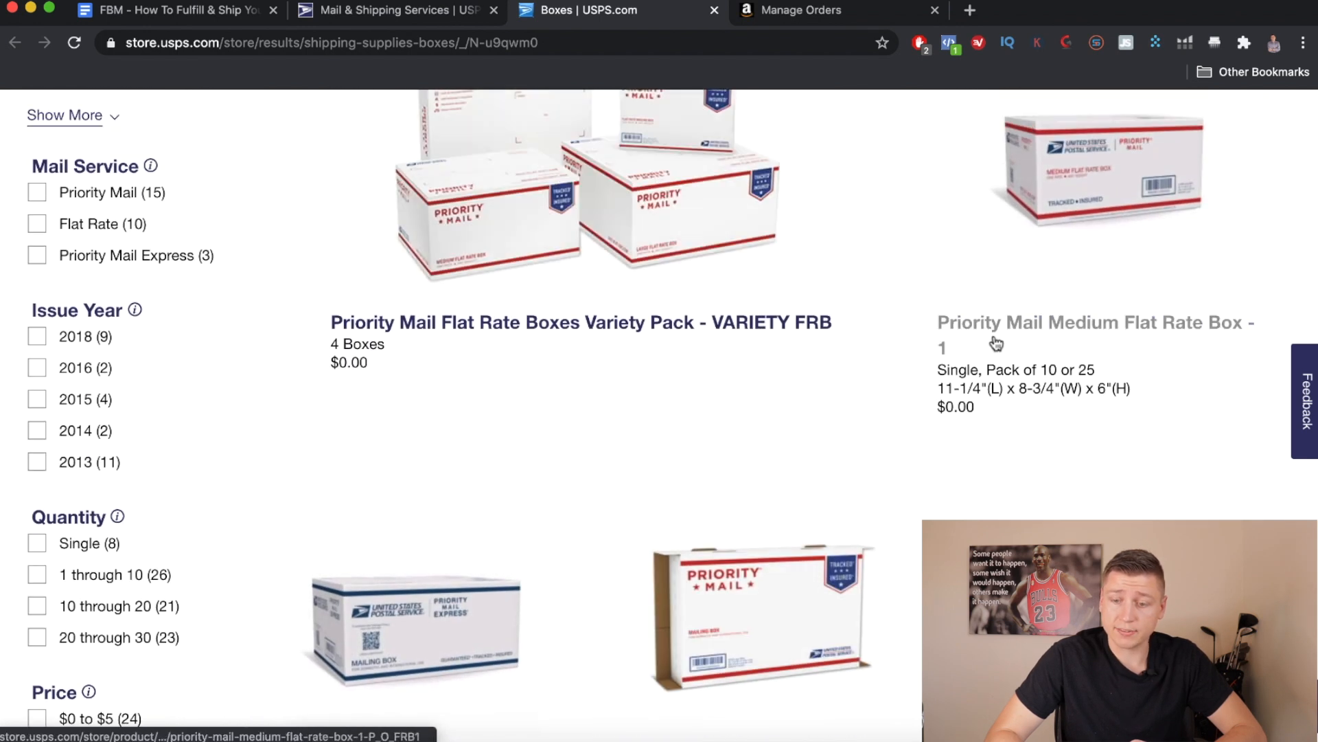
scroll(817, 282, down, 3)
scroll(813, 282, up, 1)
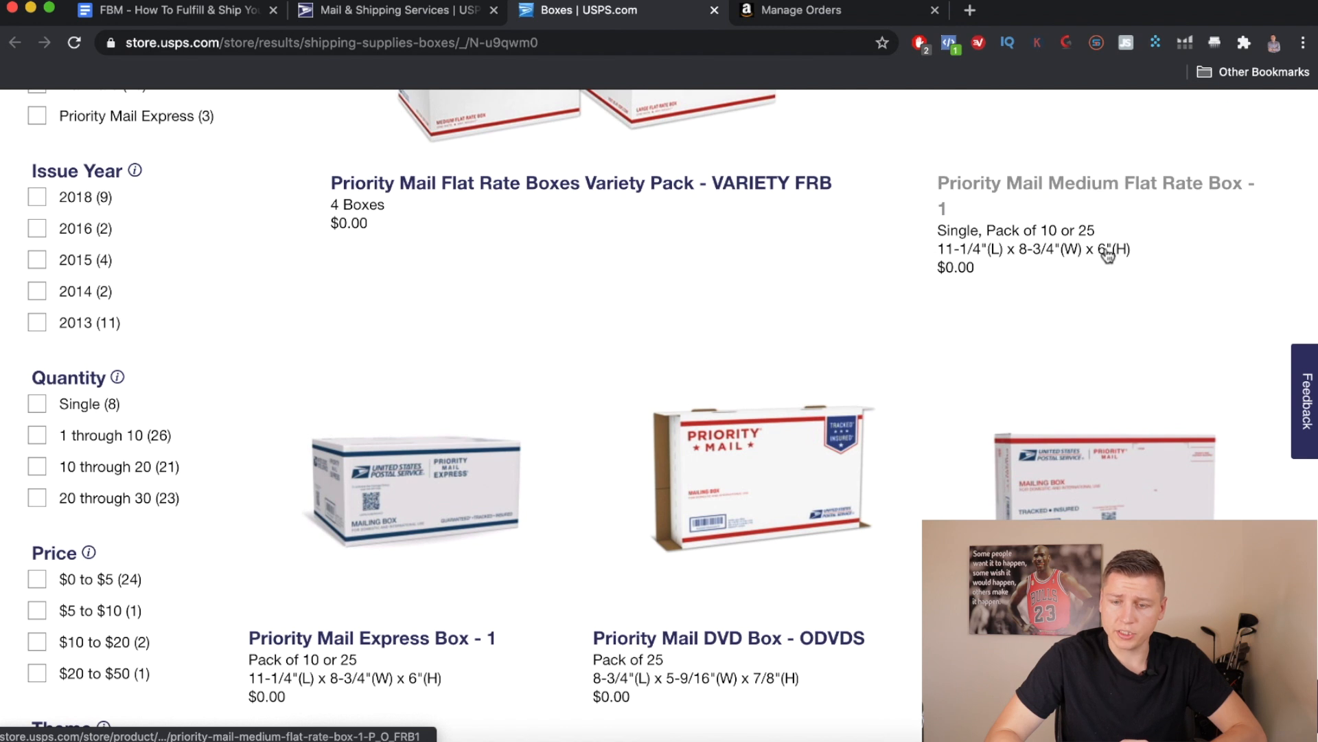
scroll(933, 323, down, 2)
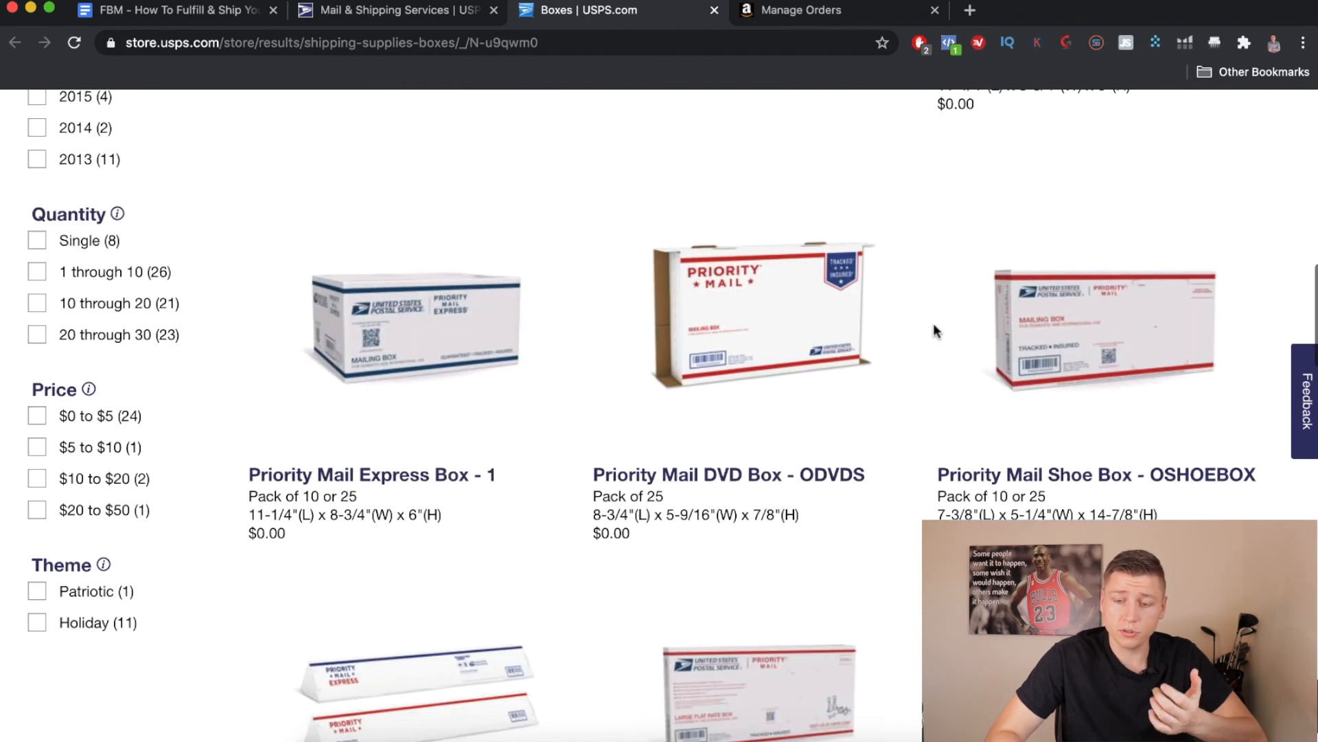
scroll(933, 323, up, 2)
scroll(933, 326, up, 2)
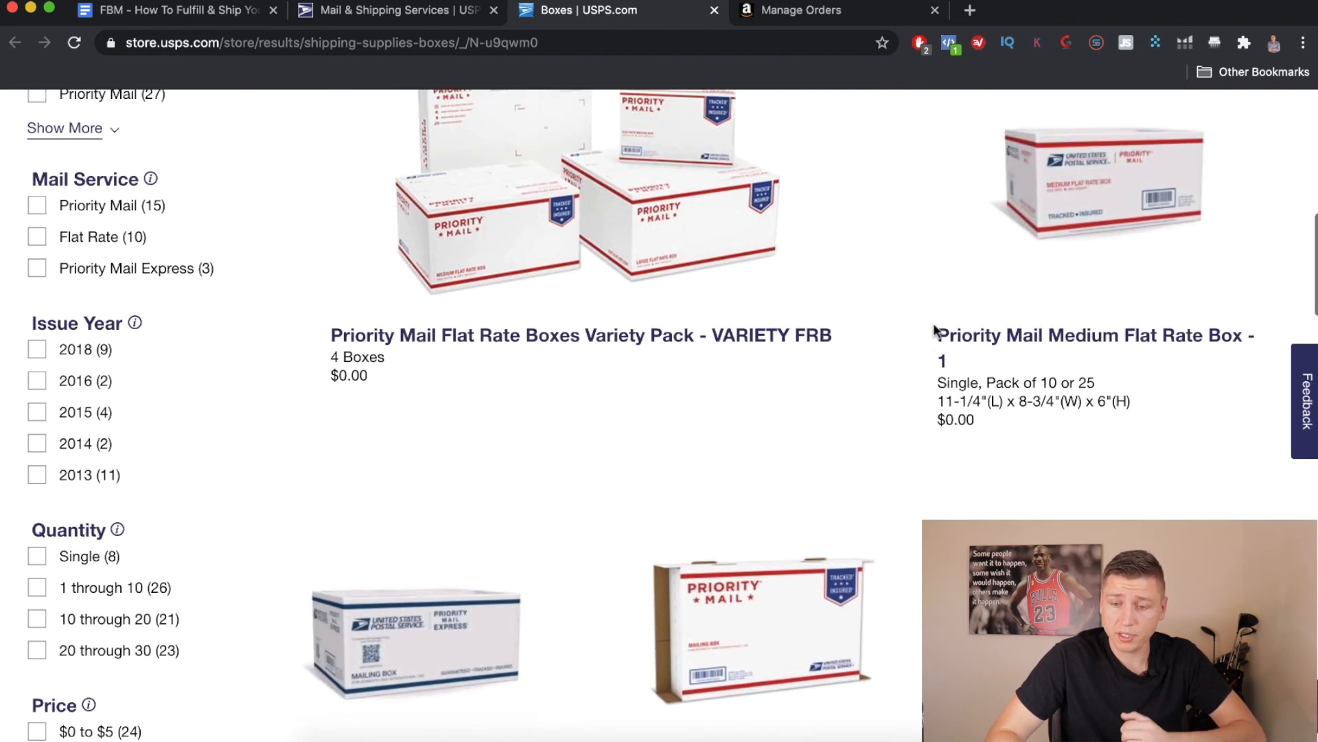
Open Priority Mail Medium Flat Rate Box - 1, try the Pack of 10 and Pack of 25 formats, and return to the boxes listing
click(1046, 347)
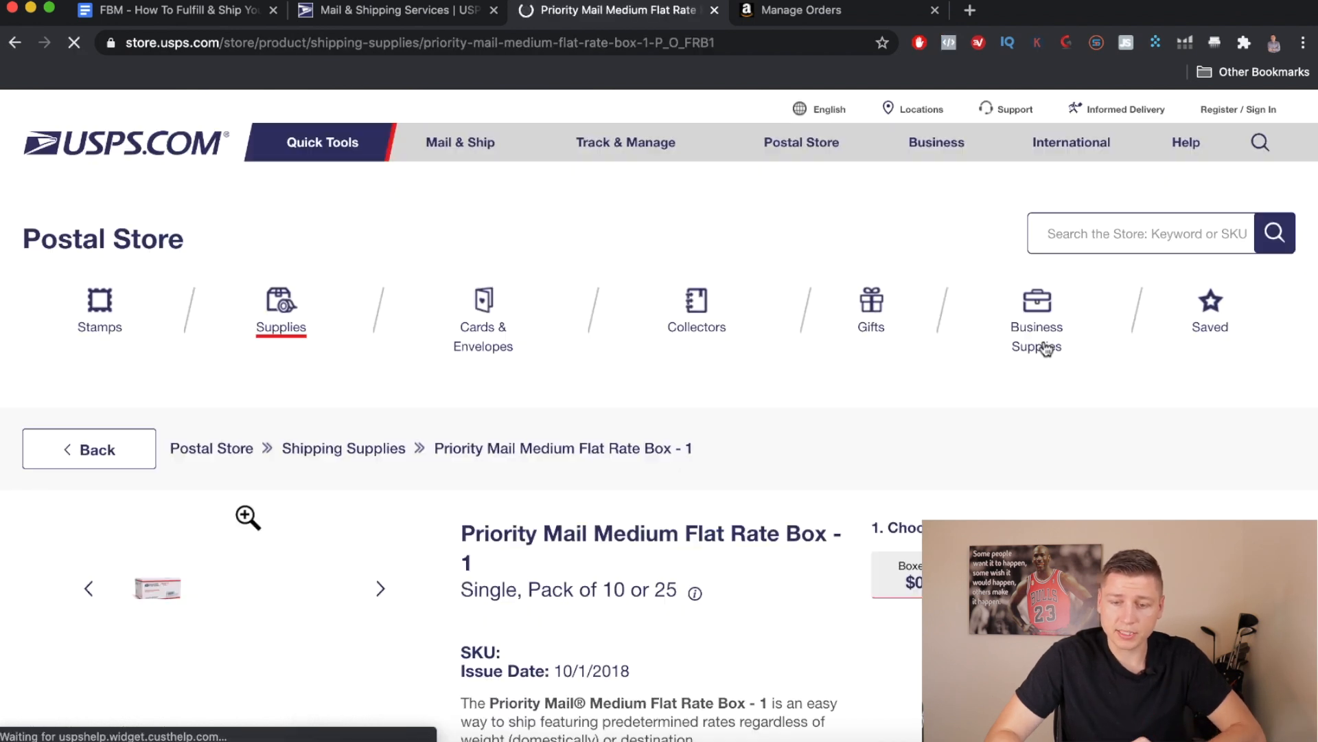
scroll(681, 527, down, 4)
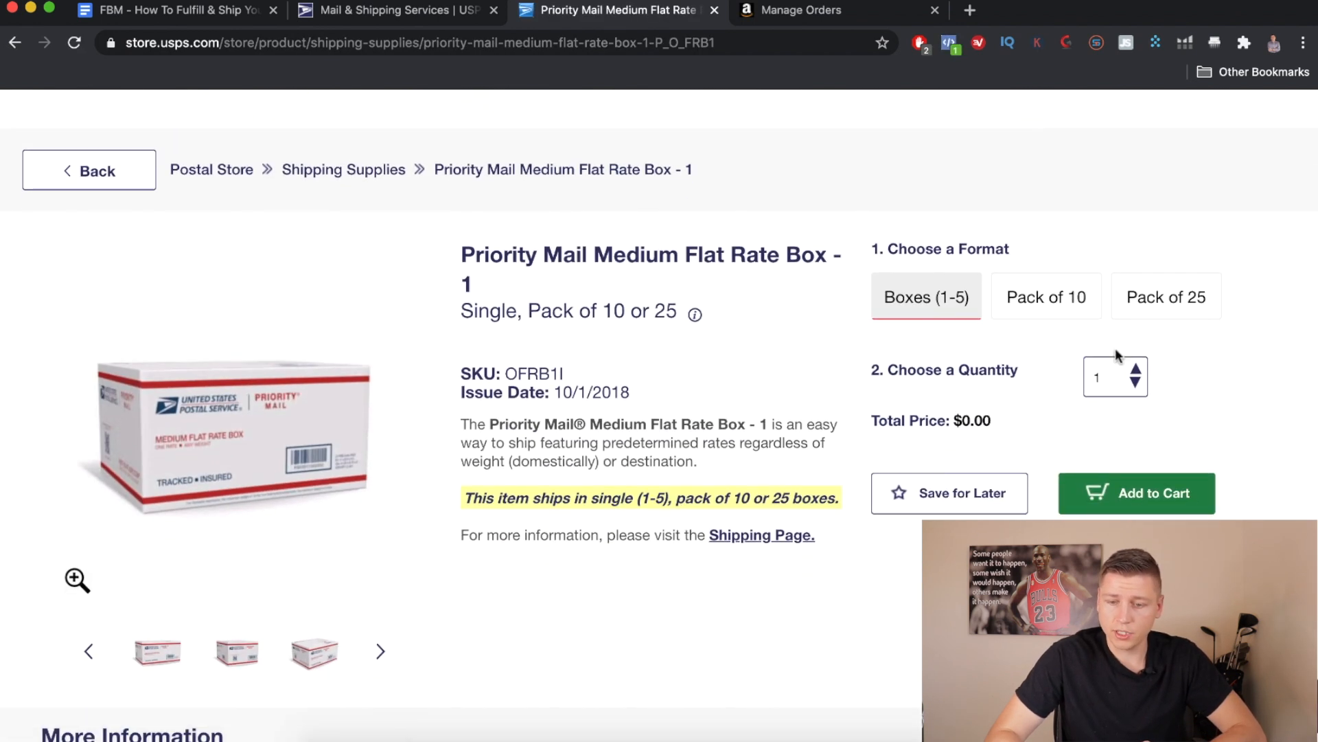
click(1049, 317)
click(1160, 316)
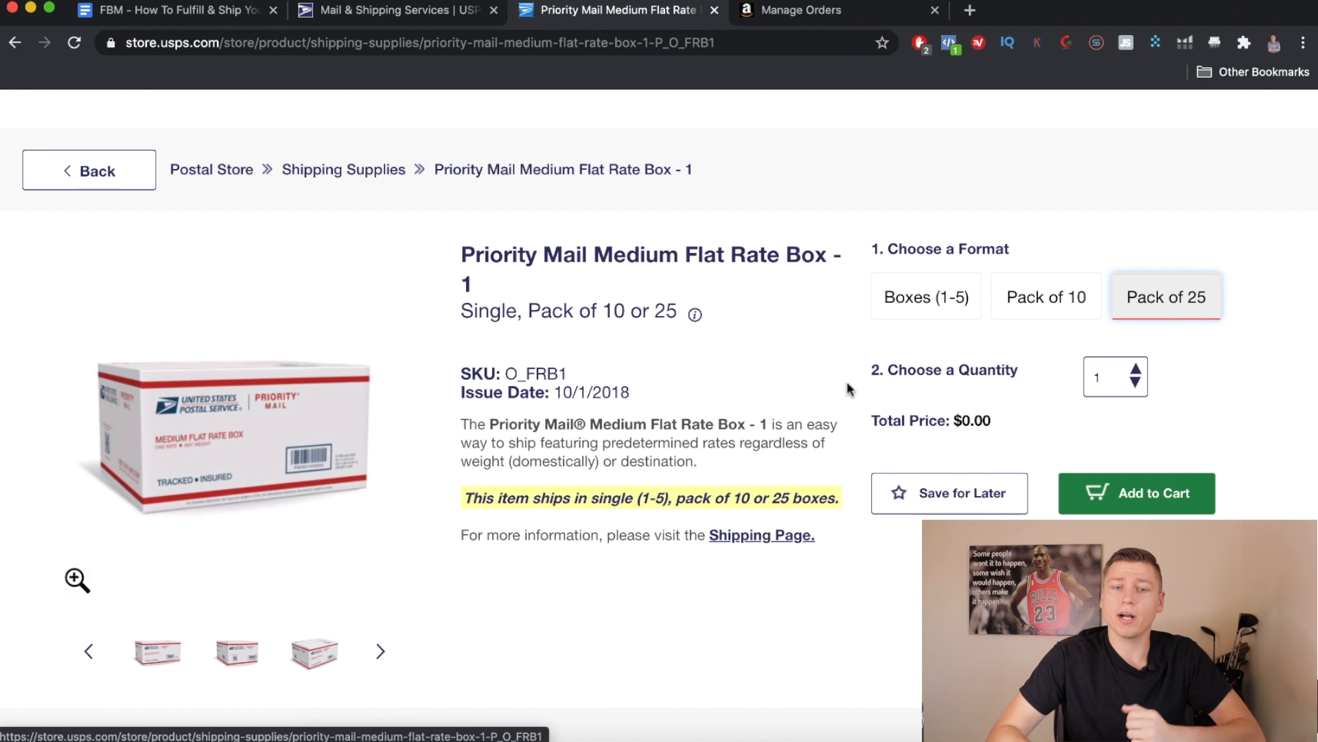
click(67, 171)
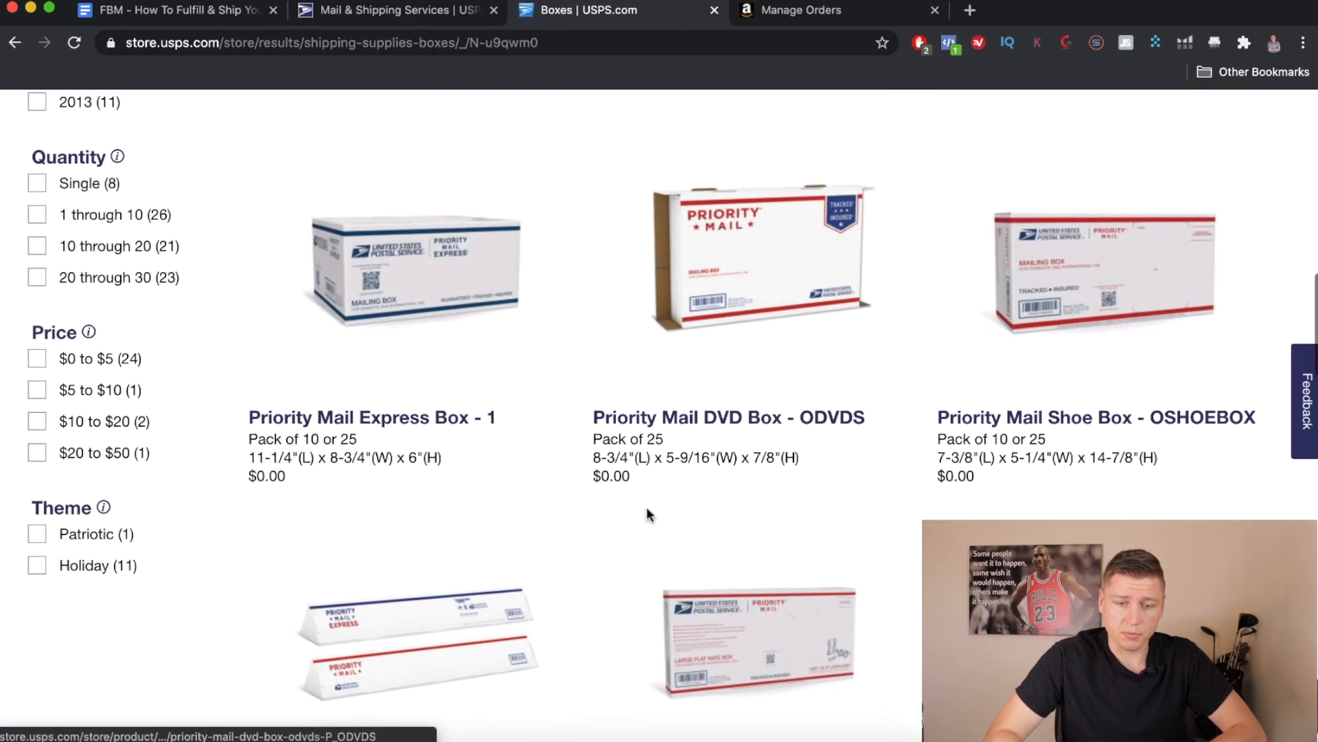
Review the remaining Priority Mail boxes in the listing alongside the Media Mail section on the USPS services page
scroll(563, 546, down, 18)
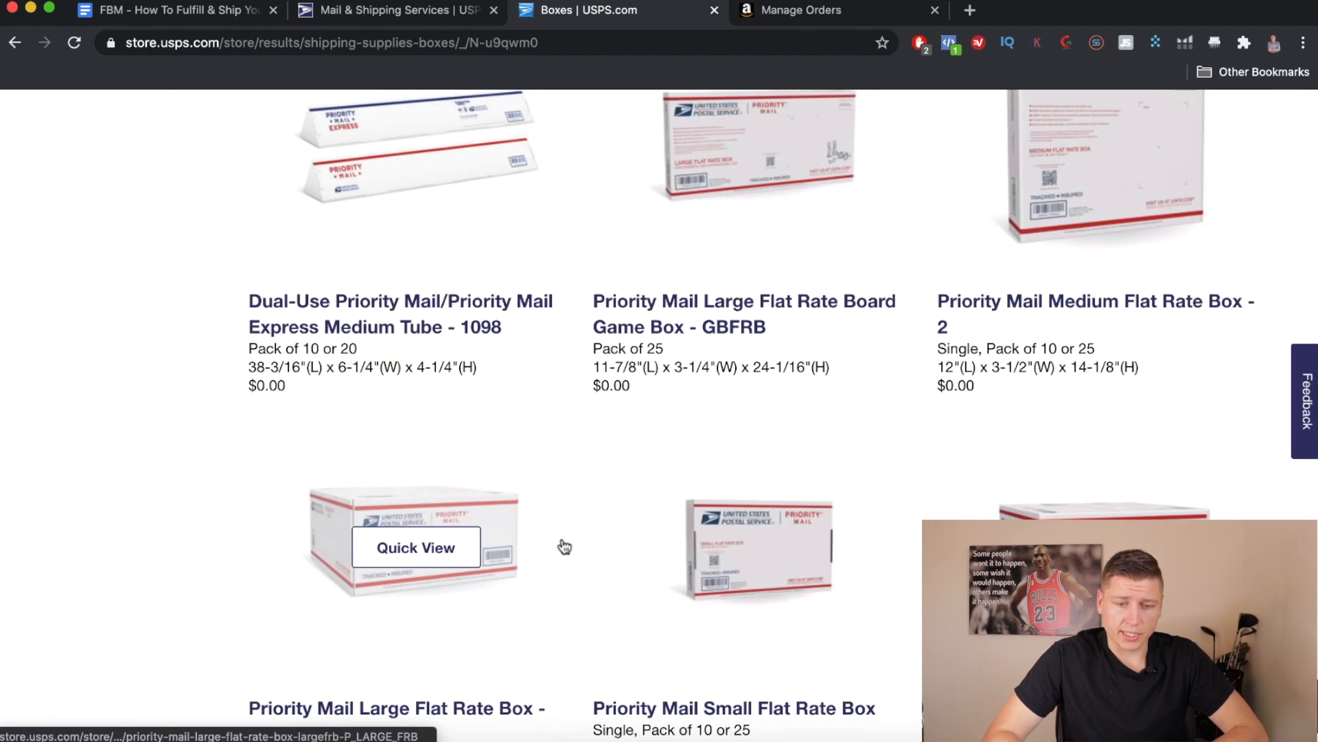
click(365, 11)
scroll(422, 431, down, 3)
scroll(422, 430, up, 5)
scroll(422, 431, up, 10)
scroll(422, 430, up, 4)
scroll(113, 419, down, 2)
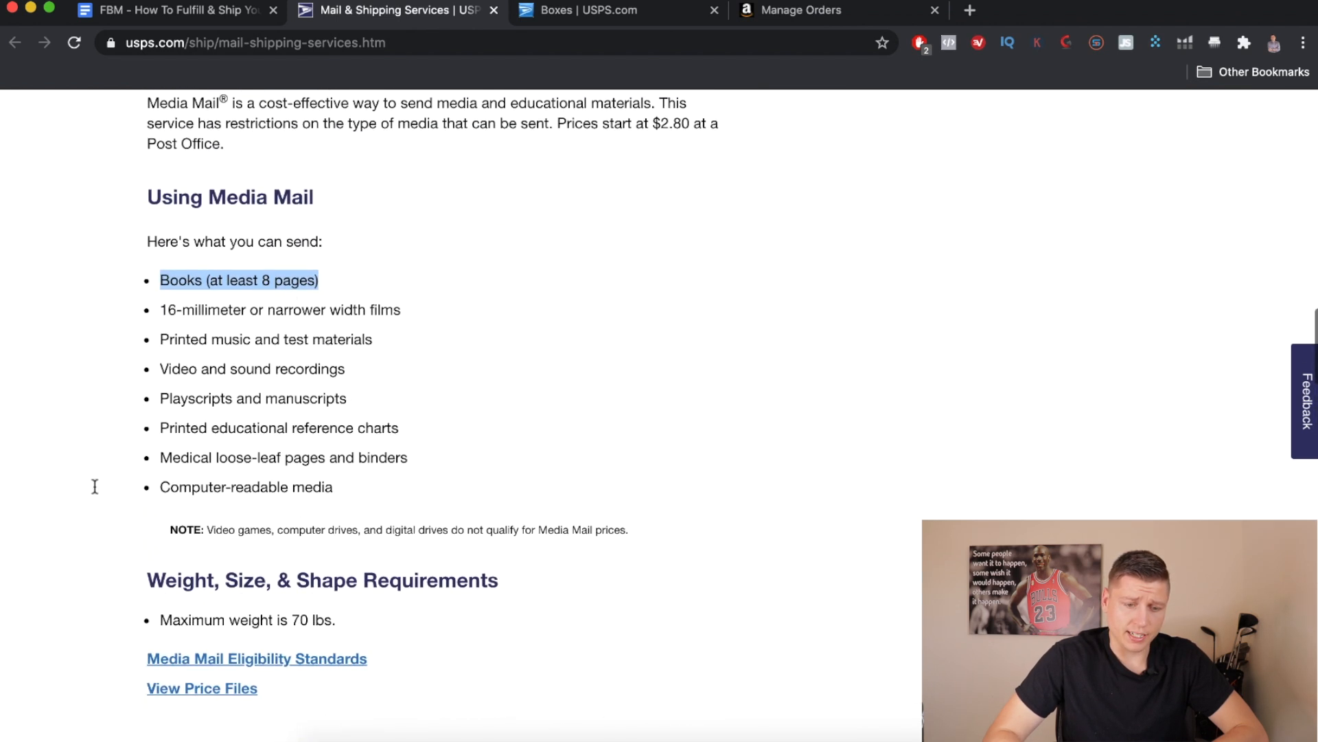
click(603, 10)
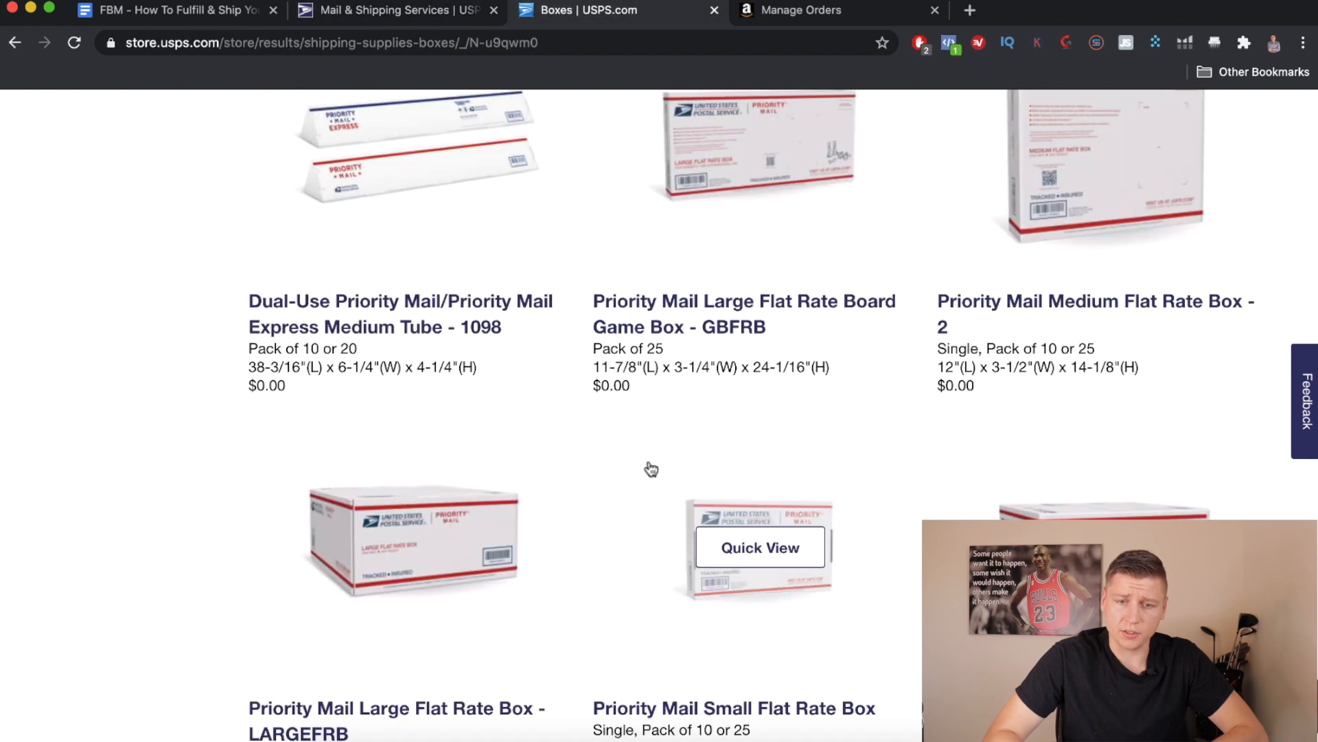
click(404, 10)
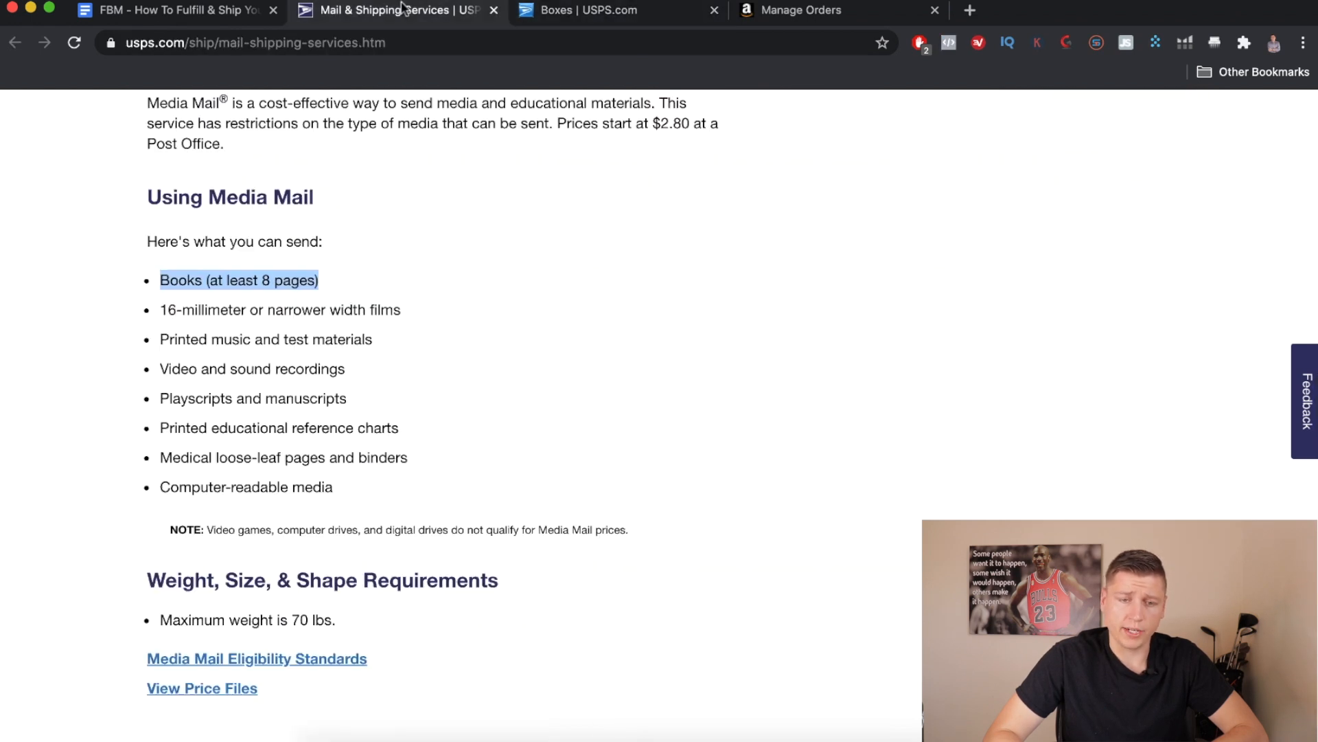
click(563, 14)
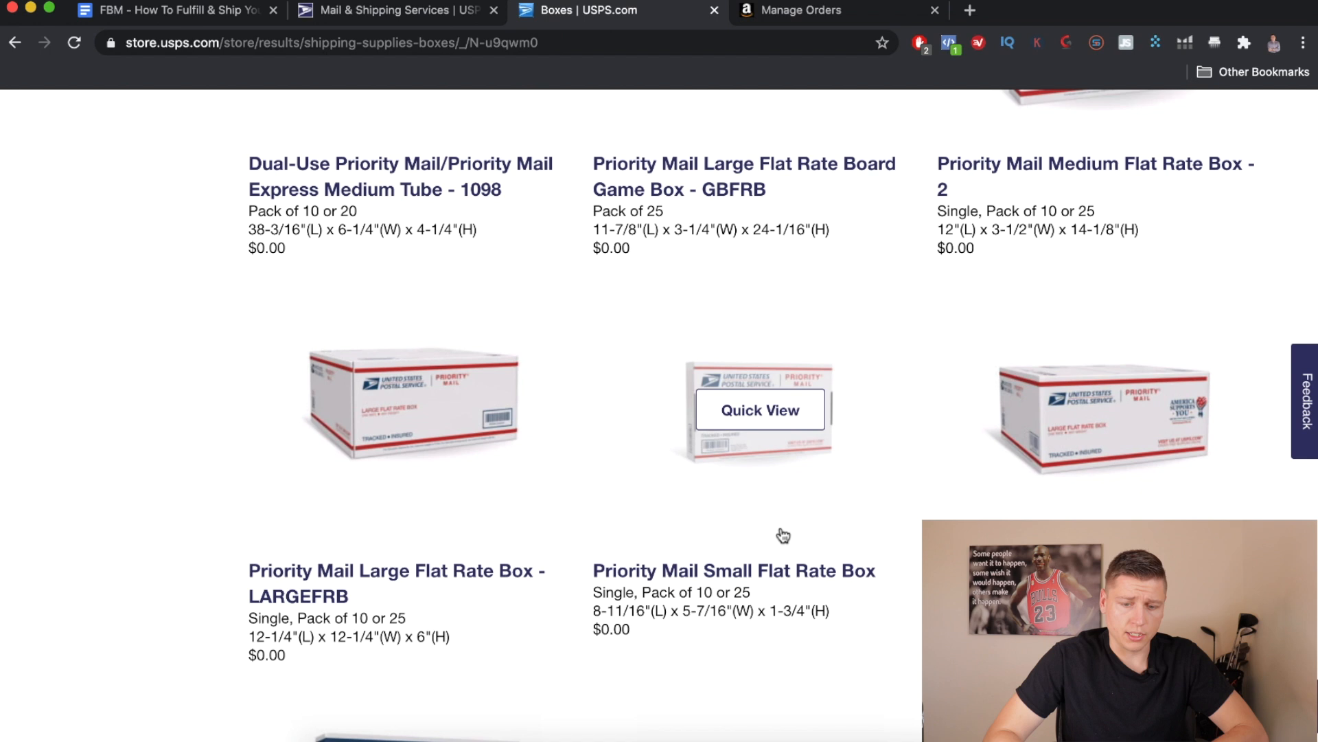
click(361, 19)
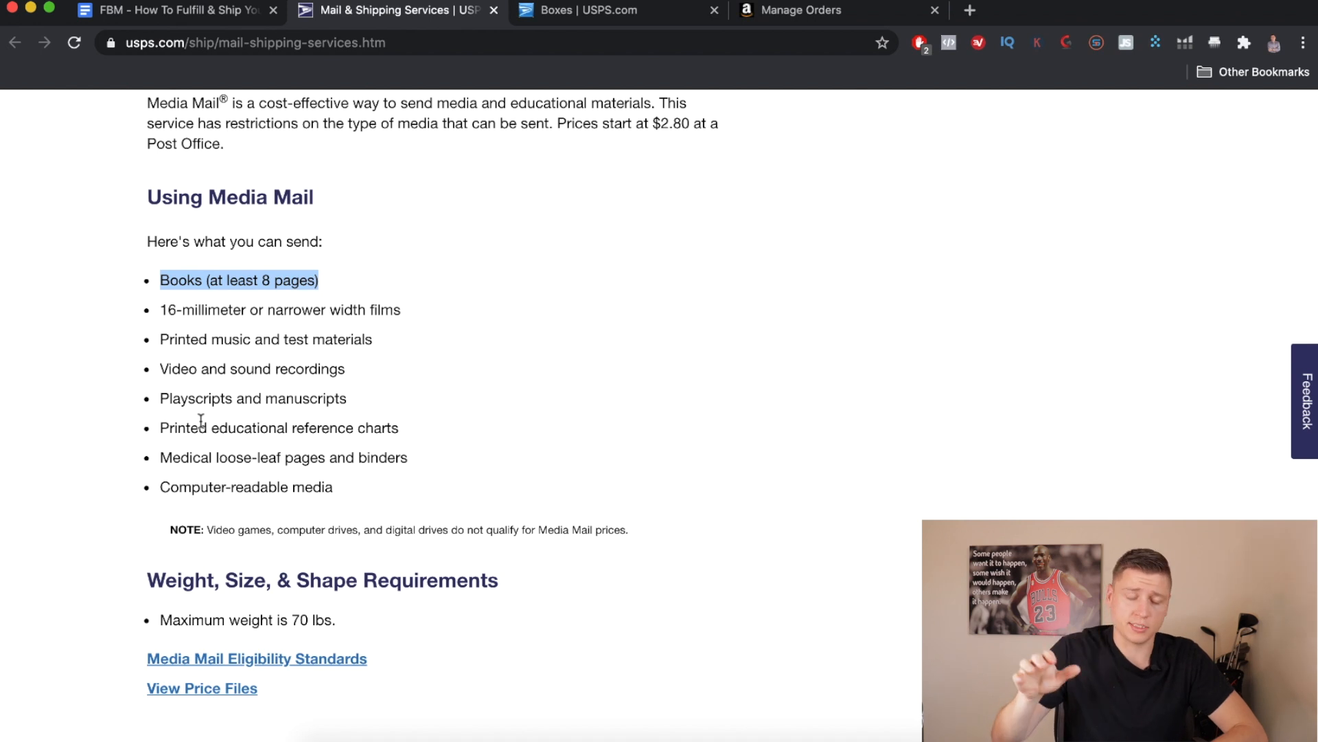
Look over Paper Mart's Standard RSC Corrugated Boxes page, including the product description and the size search
scroll(212, 545, down, 2)
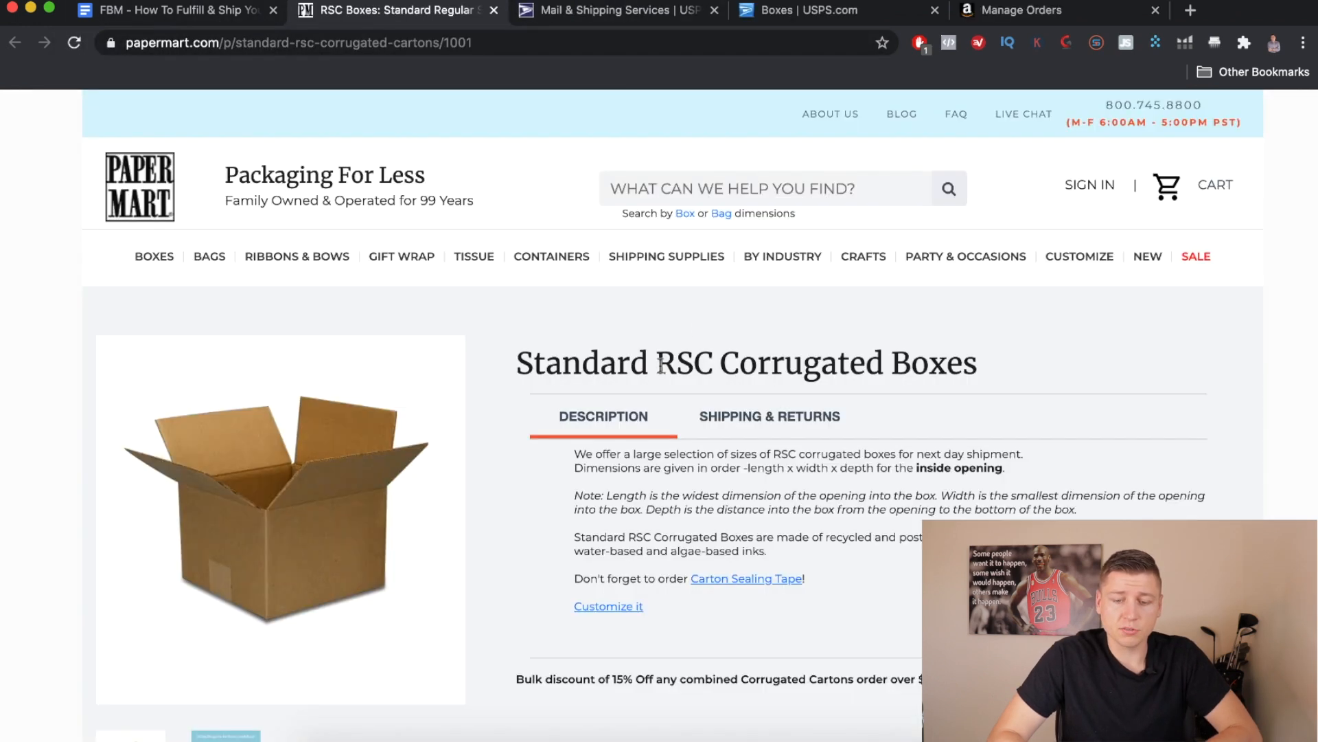
scroll(655, 369, down, 2)
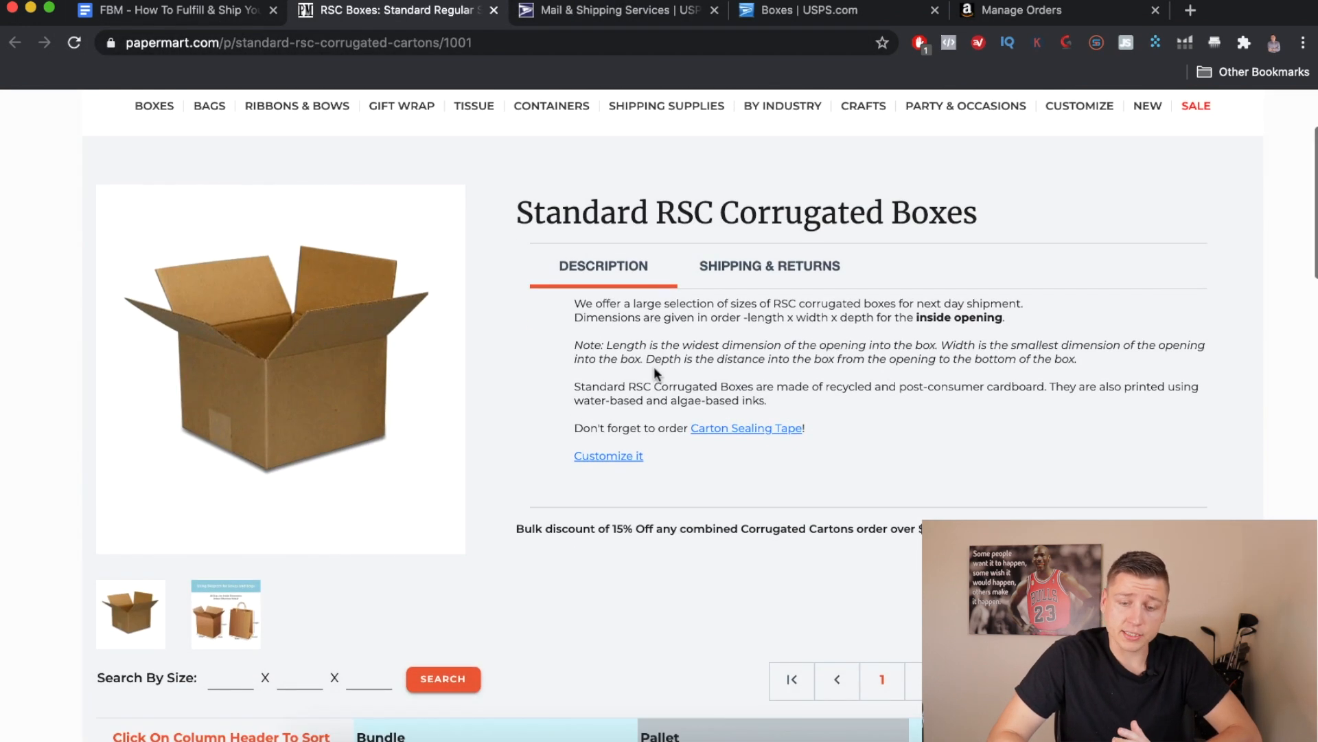
scroll(652, 357, up, 3)
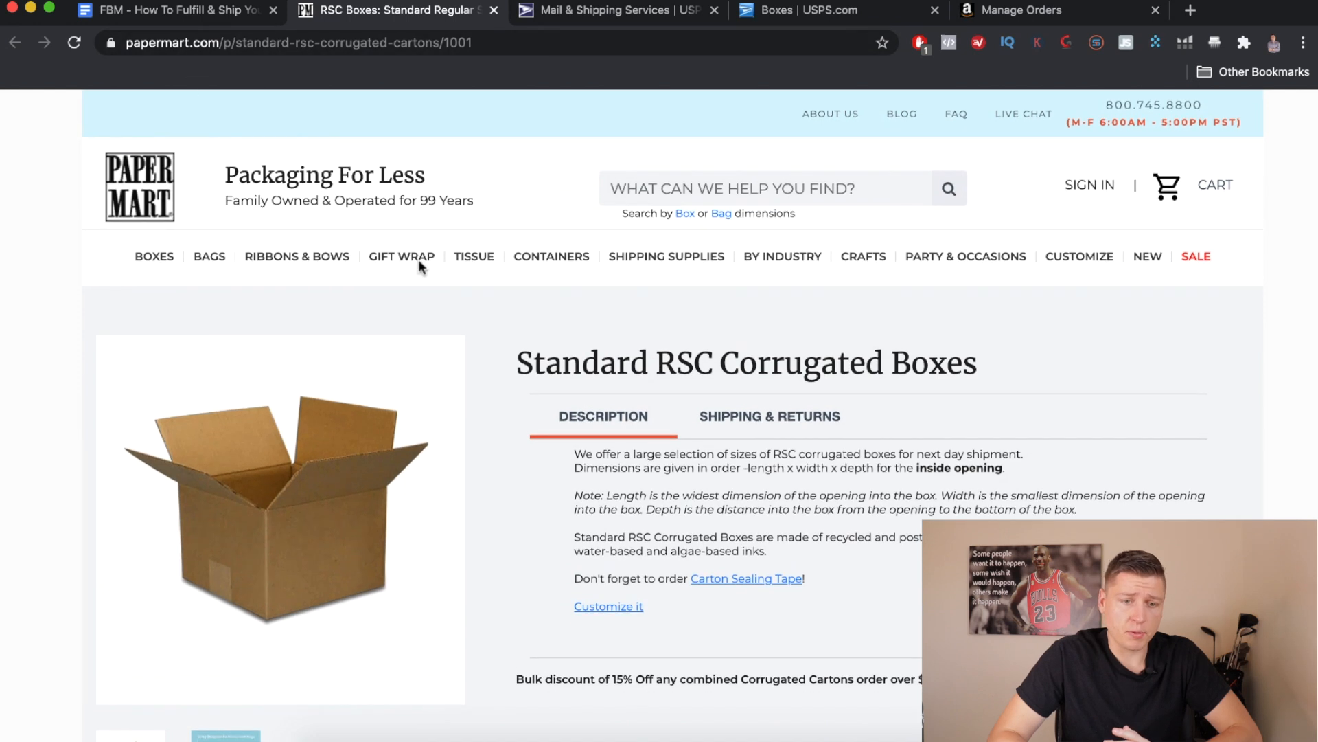
Examine the Standard RSC Corrugated Boxes size table for dimensions, bundle quantities, and each and bundle prices
scroll(499, 328, down, 2)
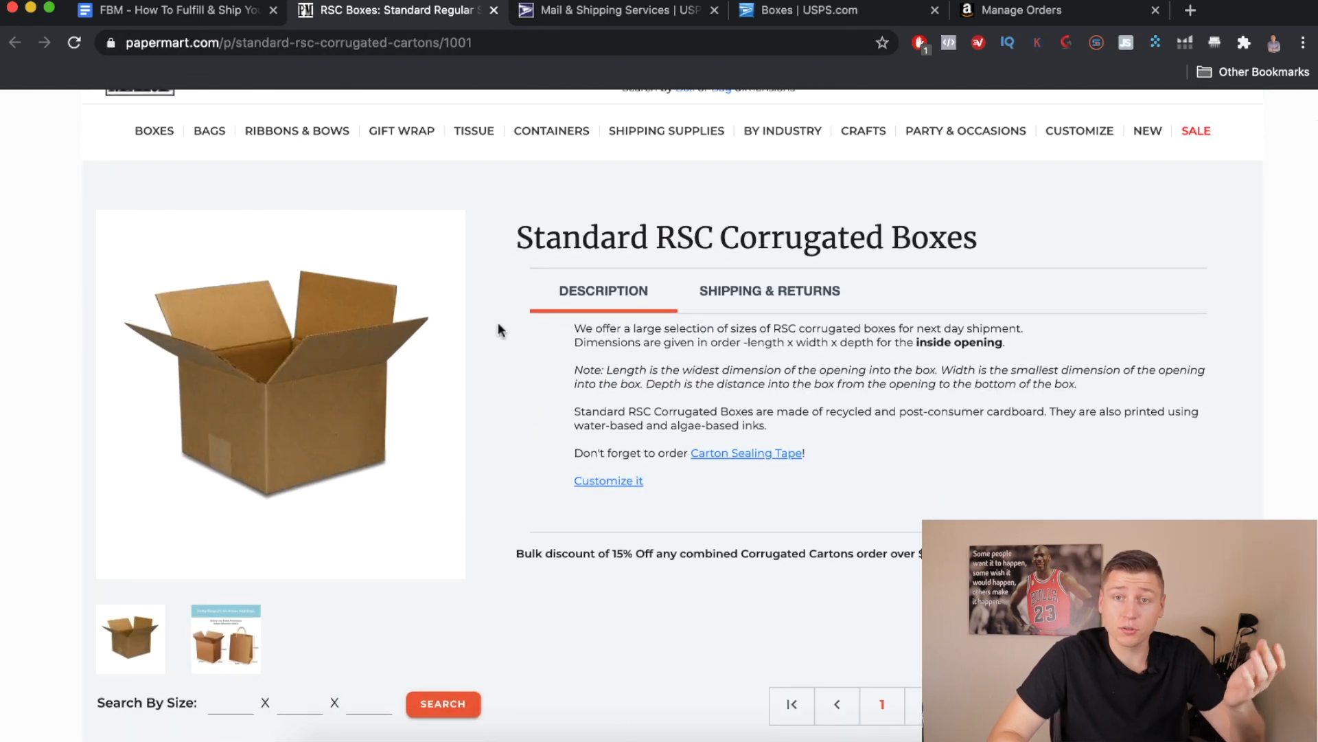
scroll(500, 331, down, 7)
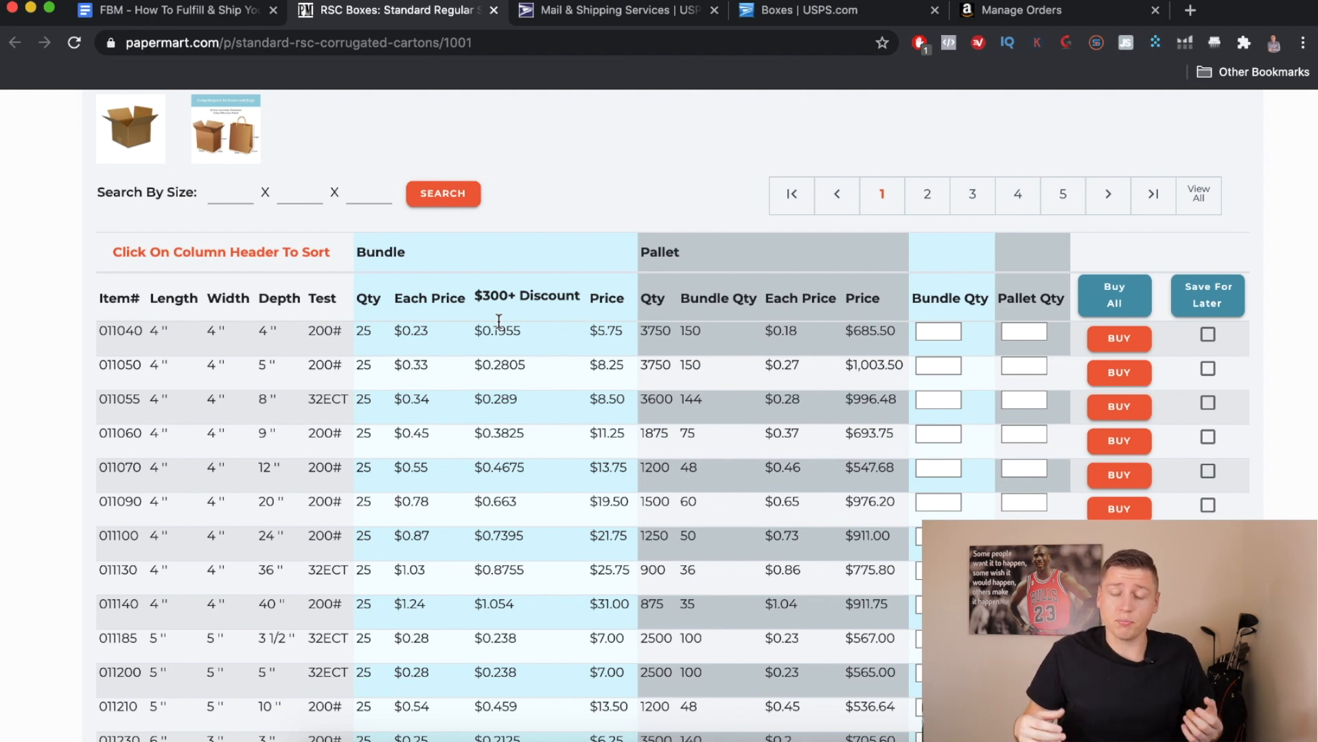
scroll(488, 311, up, 2)
scroll(487, 313, down, 2)
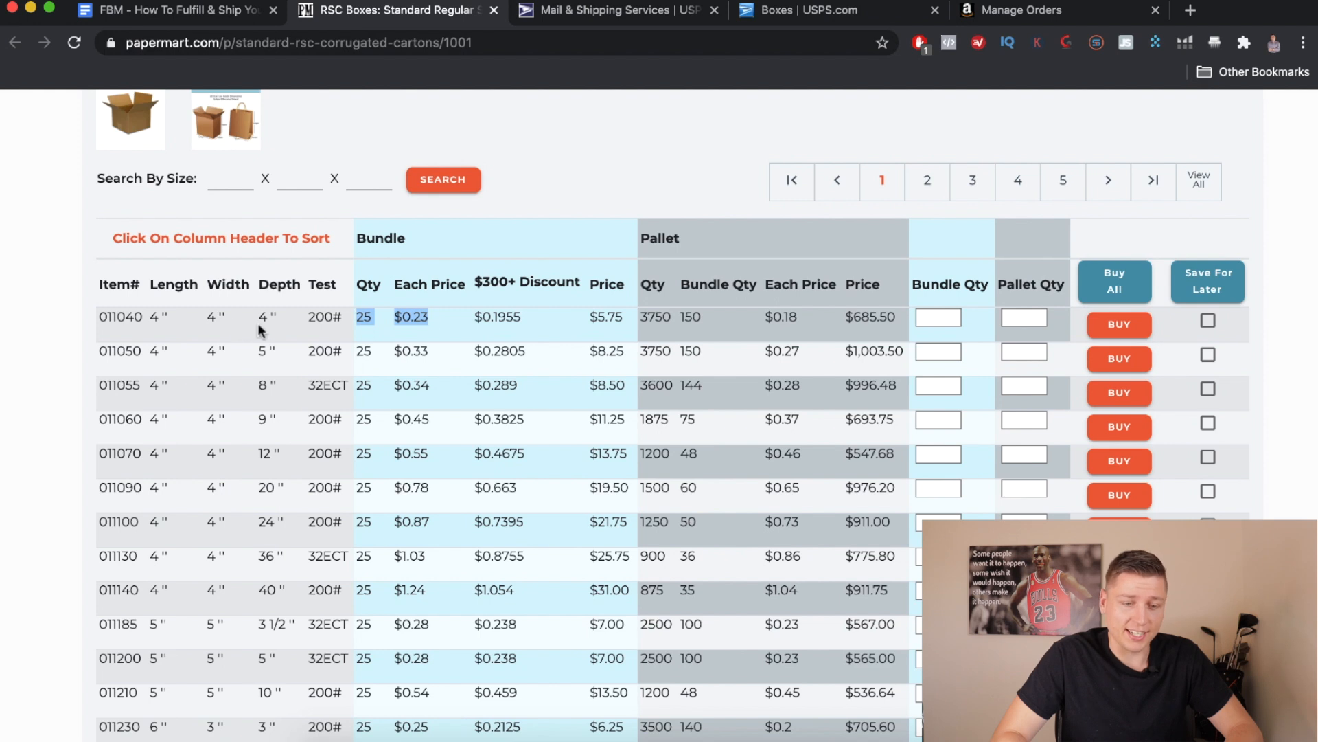
scroll(488, 528, down, 1)
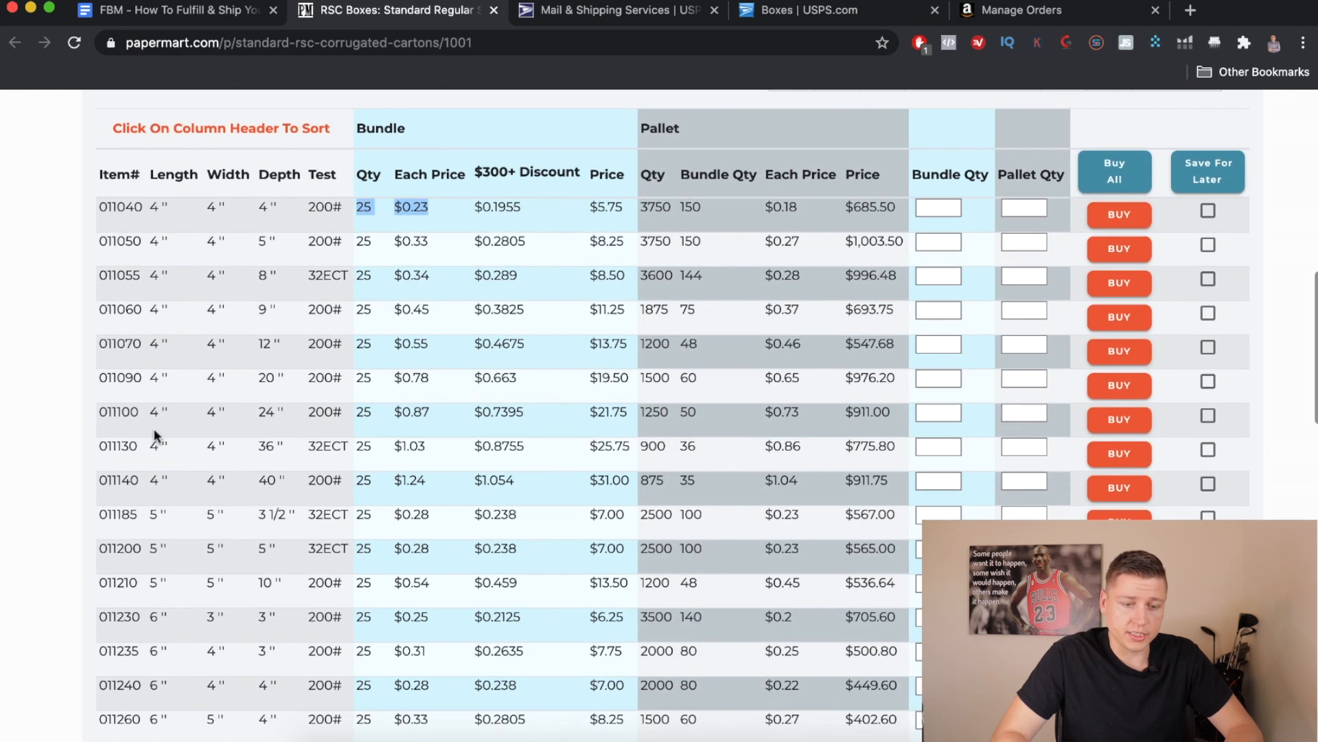
scroll(206, 467, down, 4)
scroll(249, 434, down, 2)
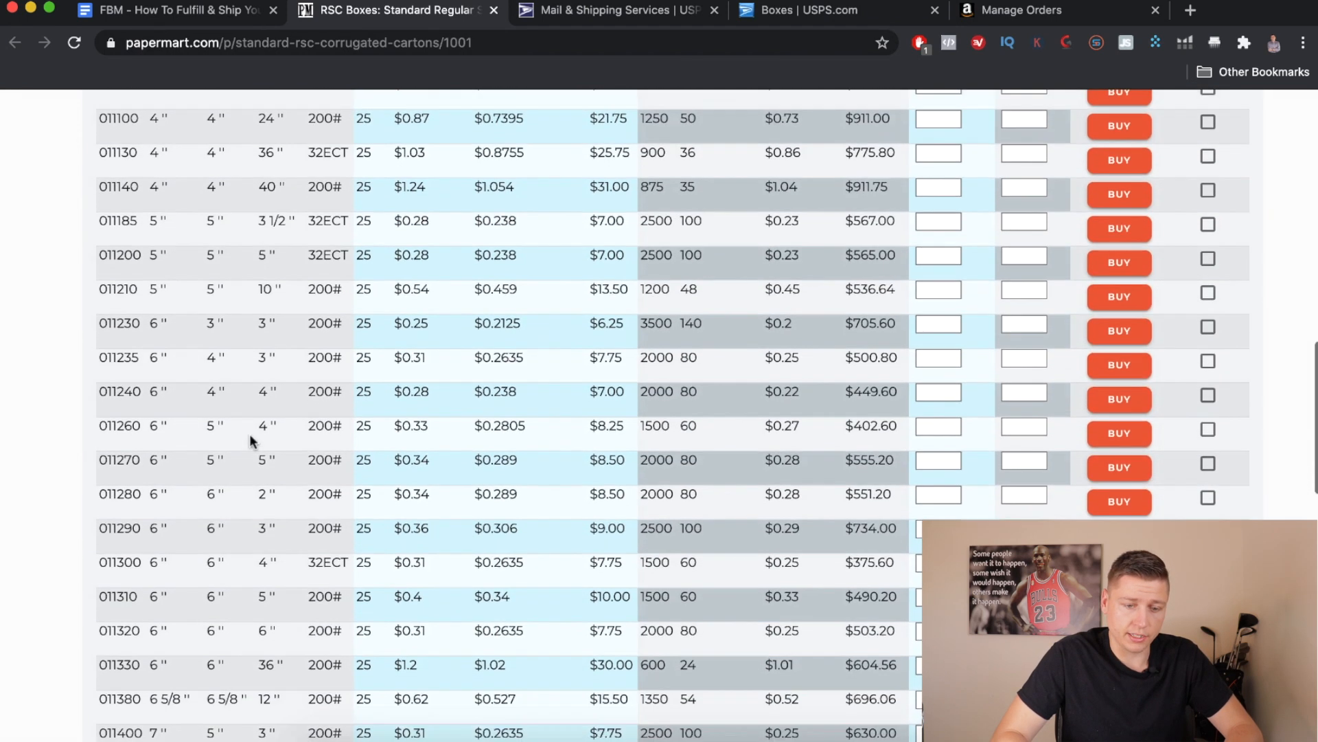
scroll(439, 397, up, 8)
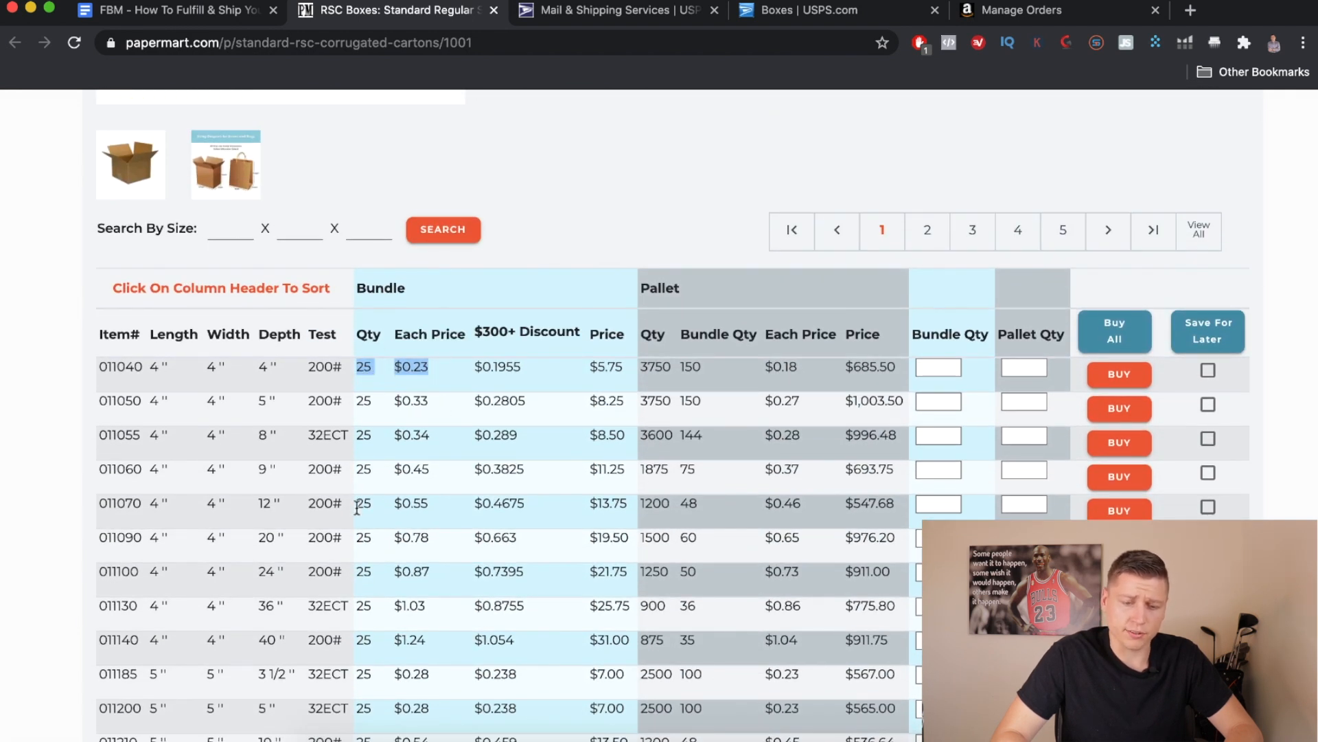
scroll(356, 507, down, 2)
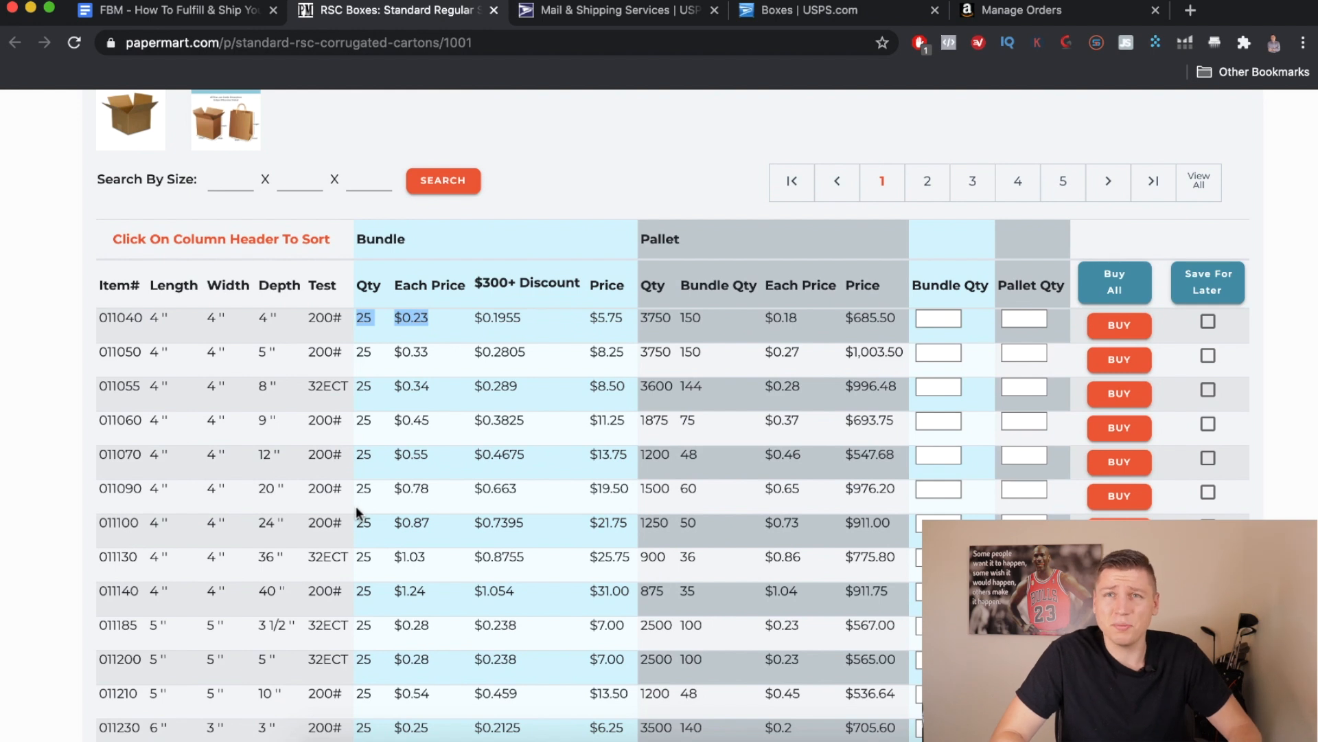
scroll(355, 505, down, 2)
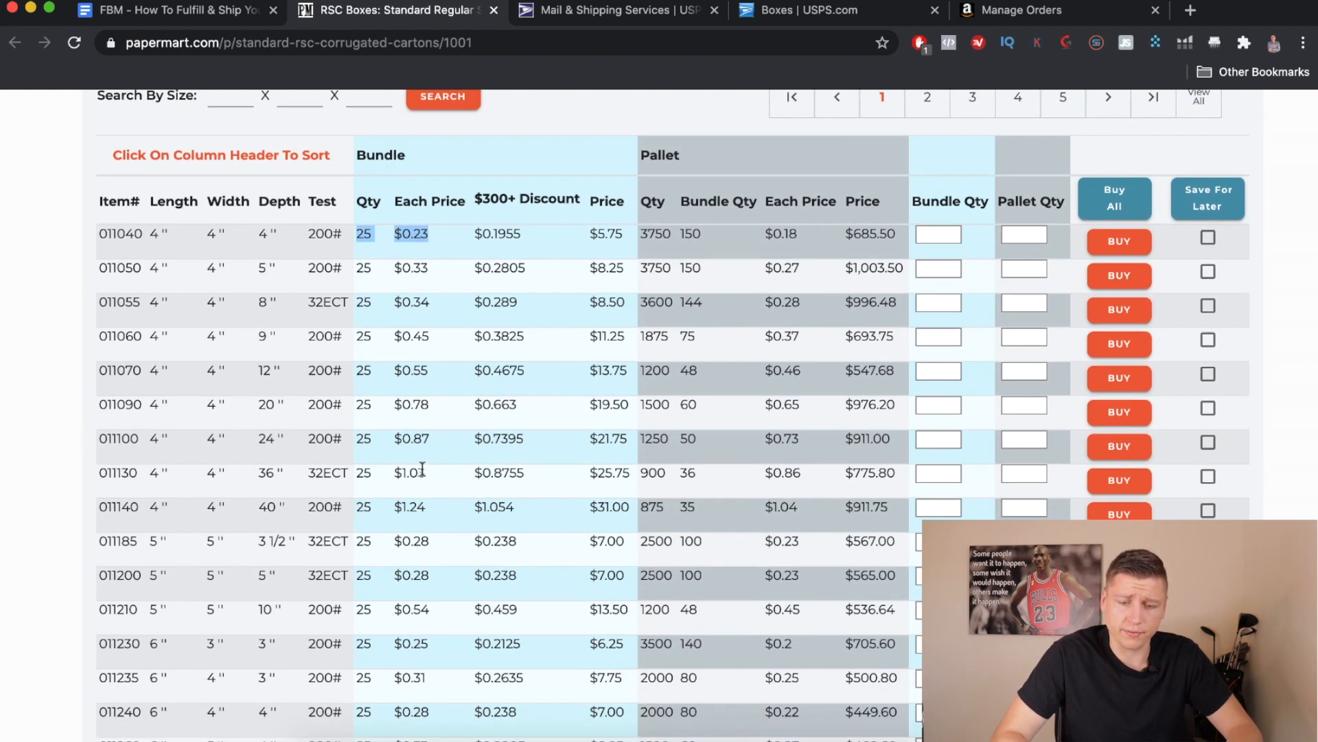
scroll(425, 485, down, 3)
scroll(402, 541, down, 3)
scroll(392, 486, down, 1)
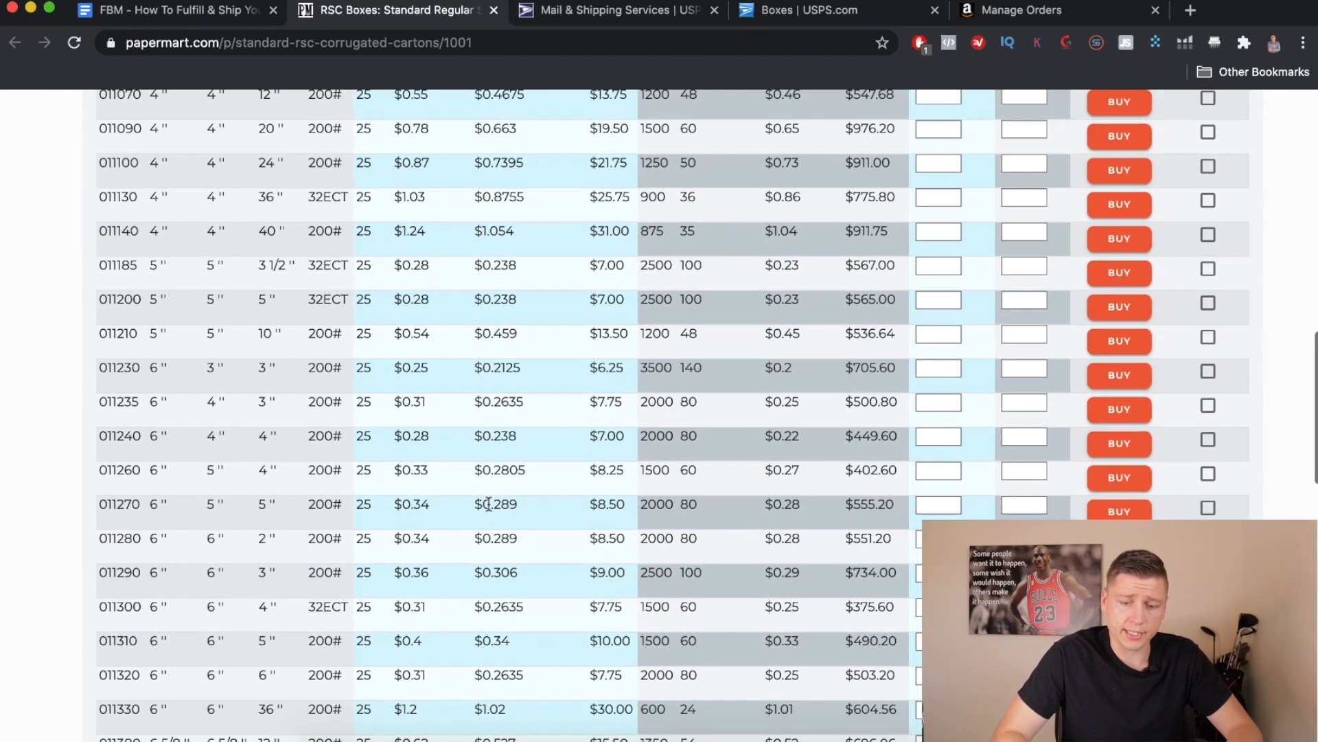
scroll(466, 508, down, 5)
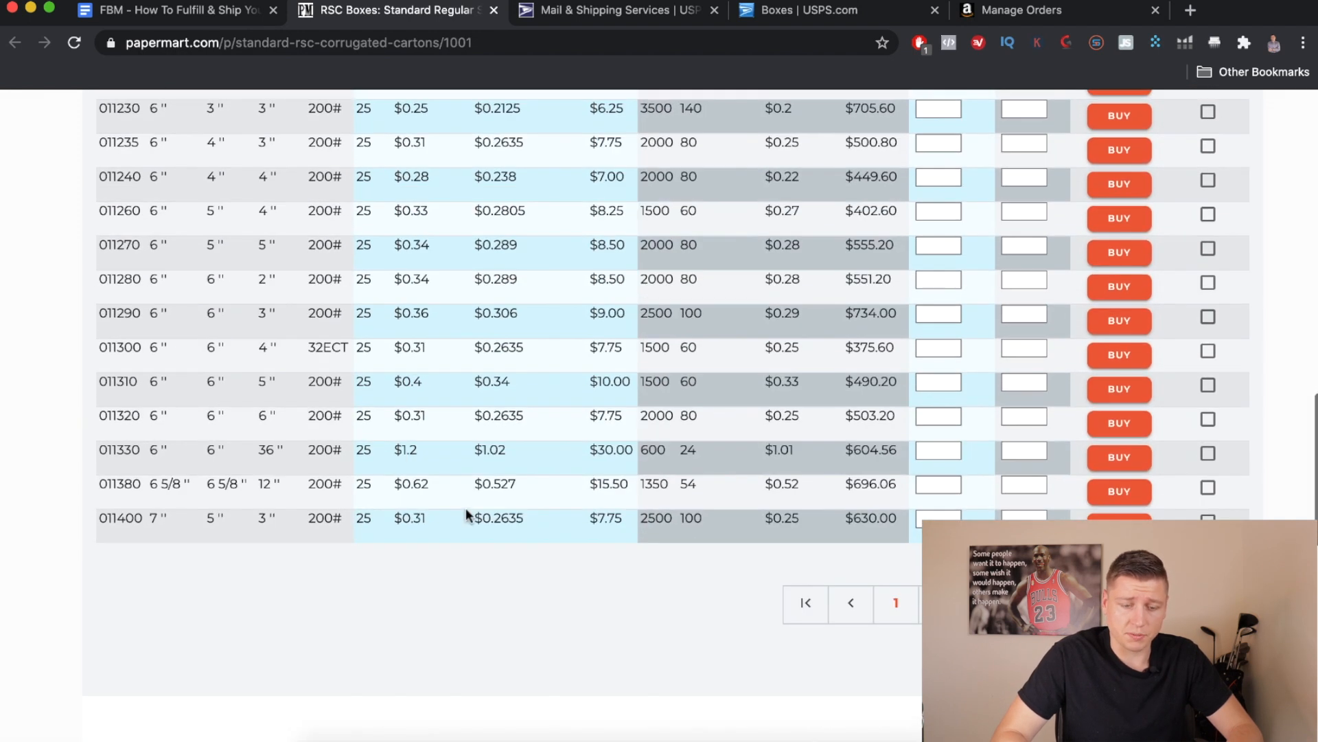
scroll(466, 508, up, 15)
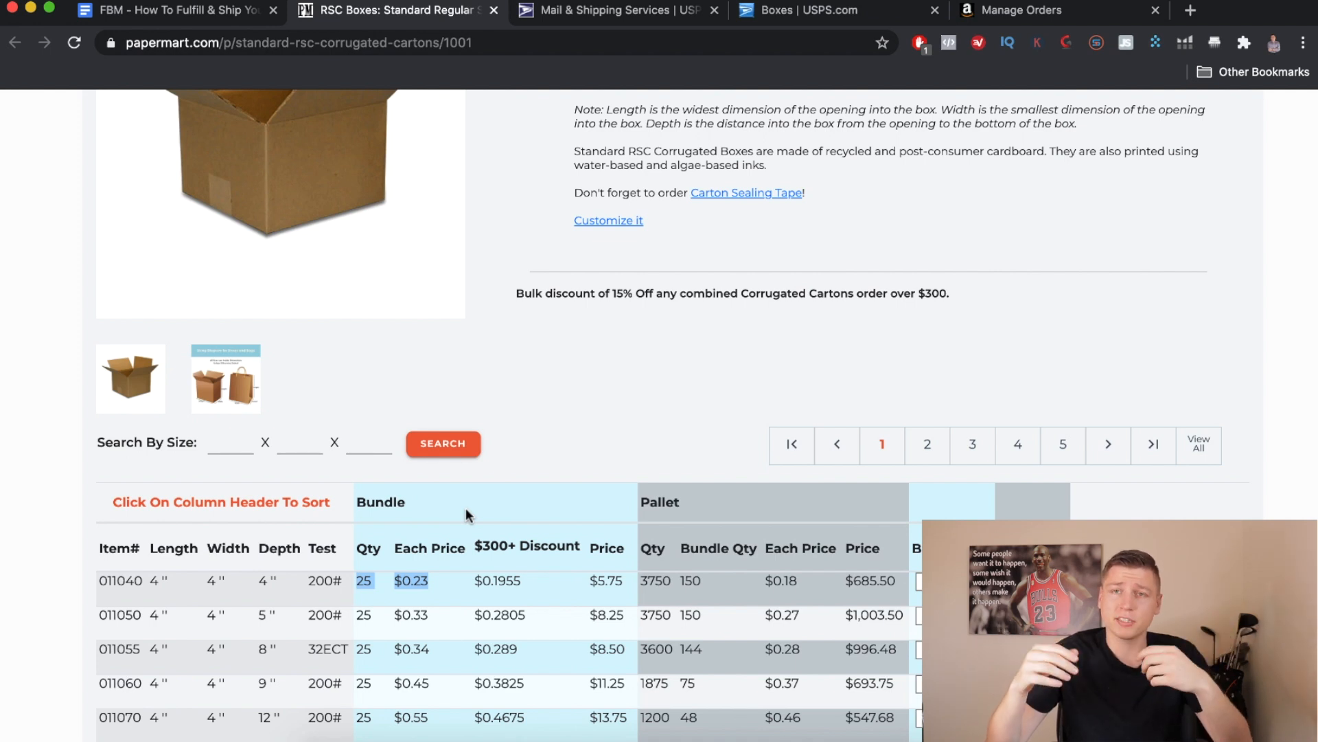
scroll(466, 508, up, 3)
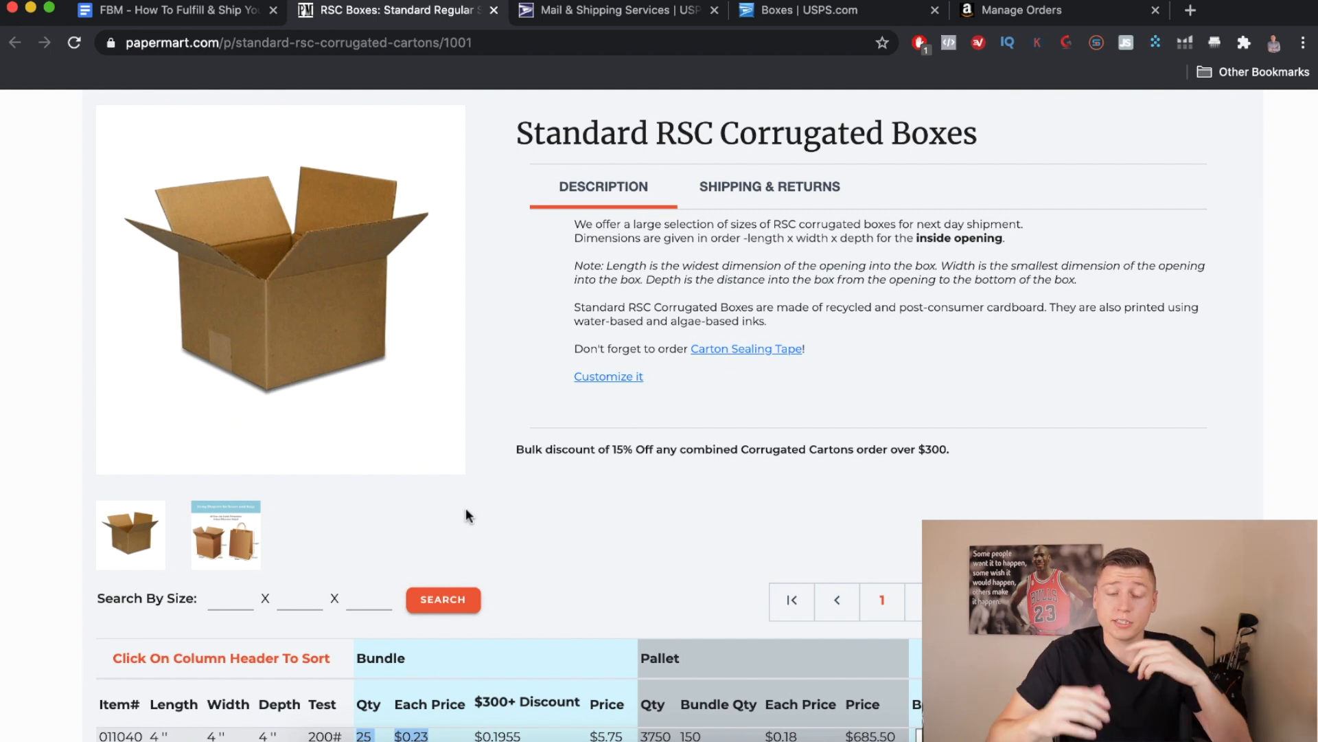
Switch to the Amazon order's buy-shipping form and choose Delivery confirmation as the confirmation type
scroll(466, 512, down, 6)
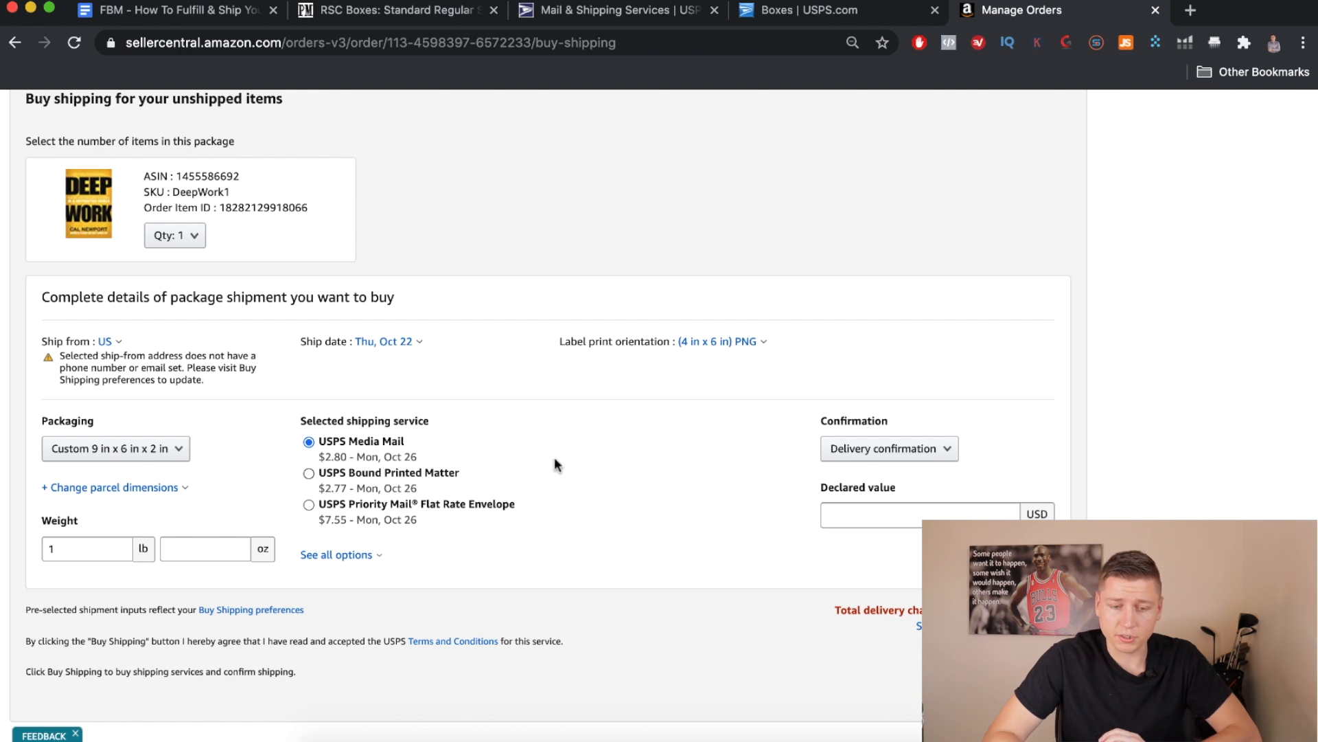
click(889, 450)
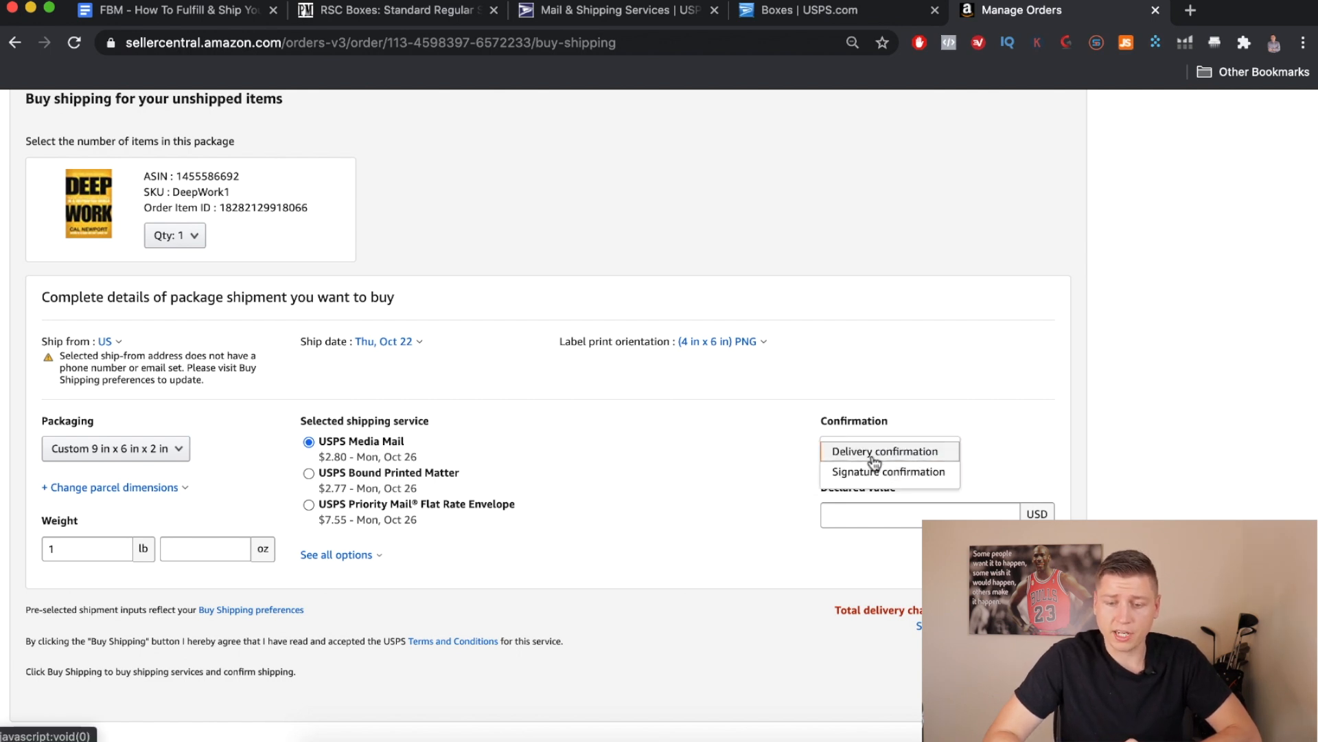
click(880, 452)
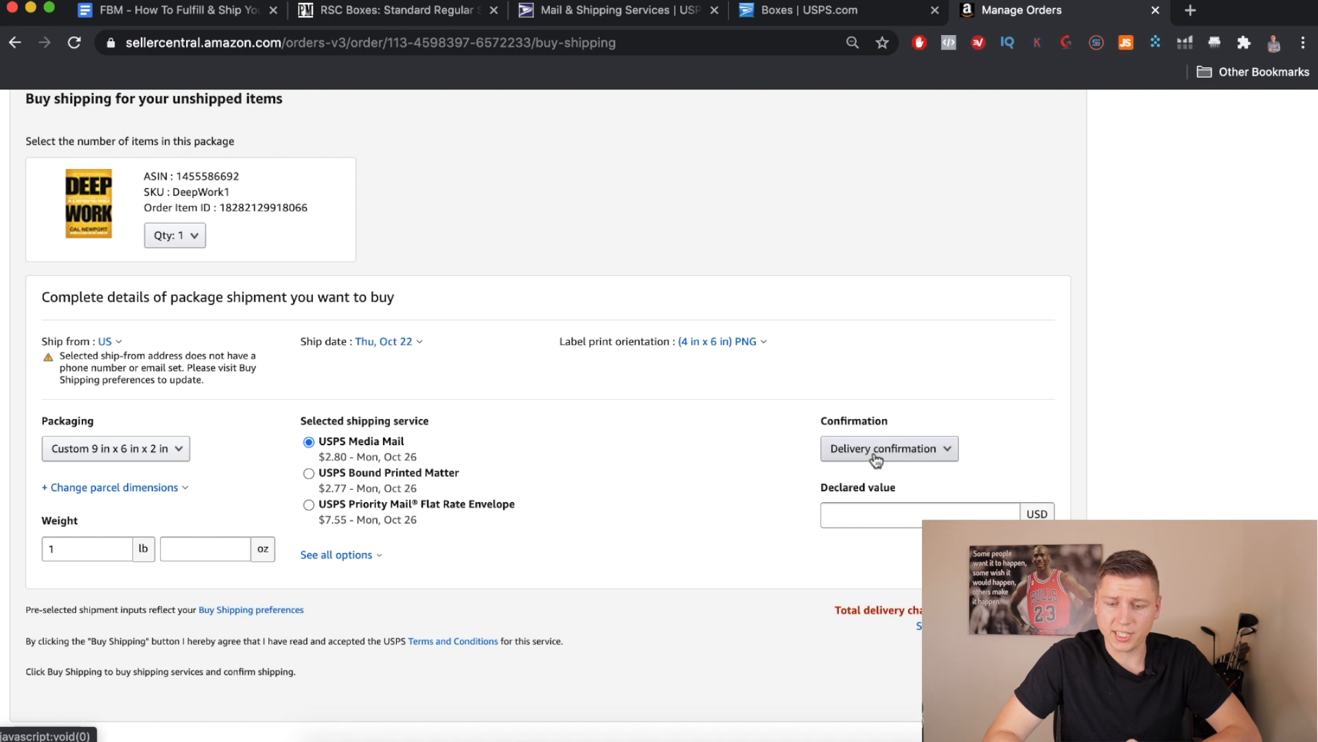
Set the package's declared value to 9.99 USD and select USPS Media Mail as the shipping service
click(862, 512)
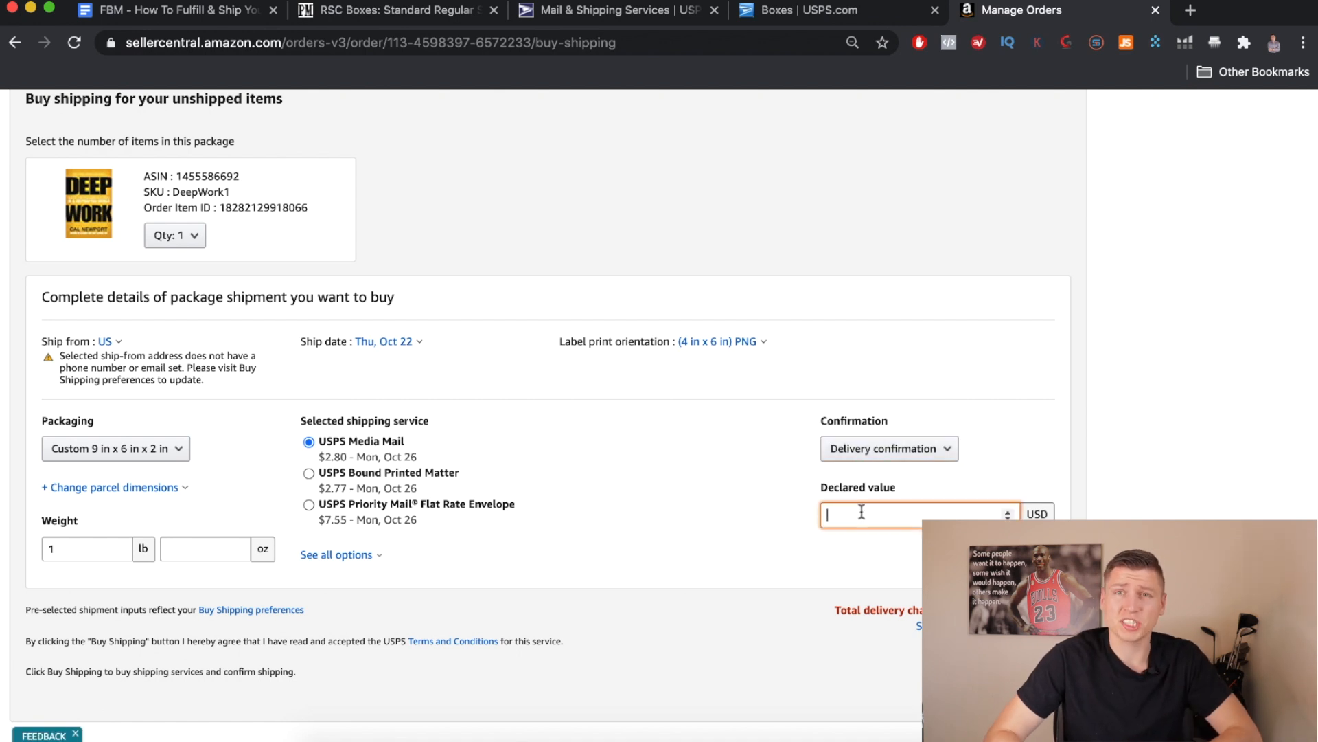
text(9.99)
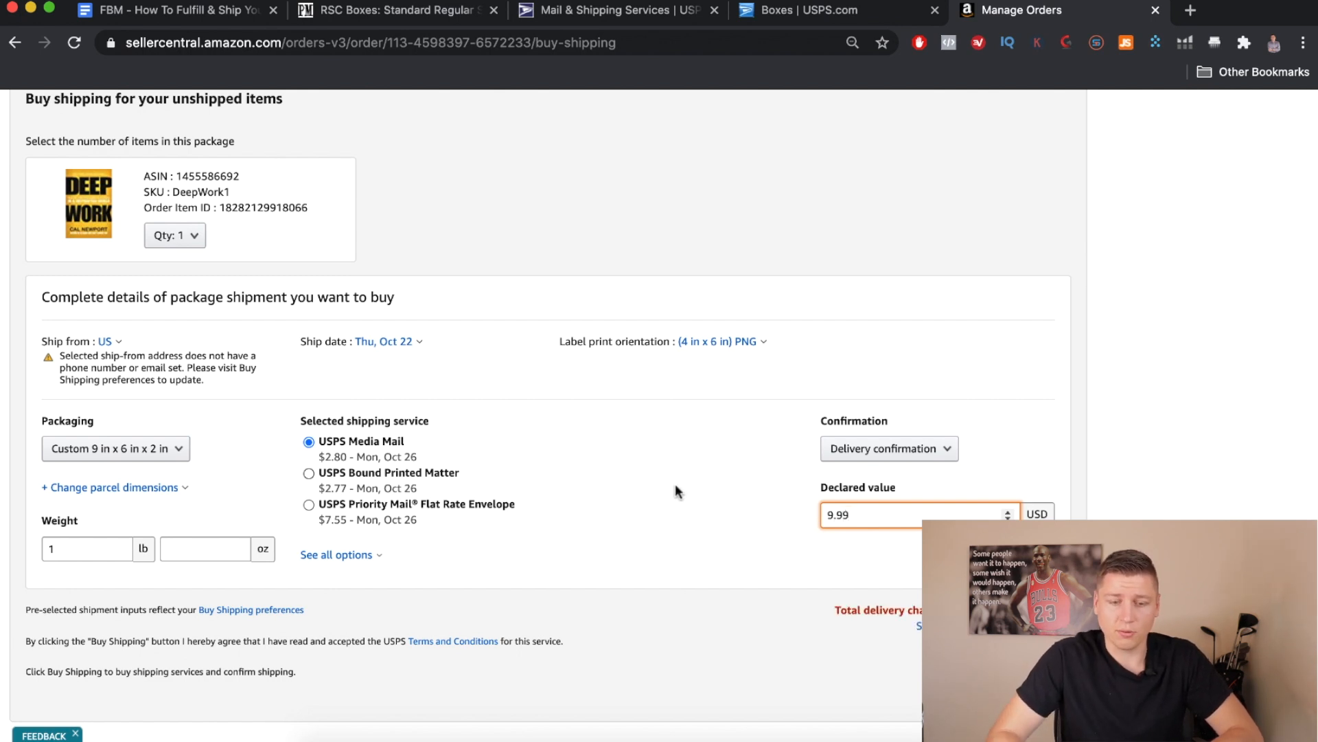
click(674, 483)
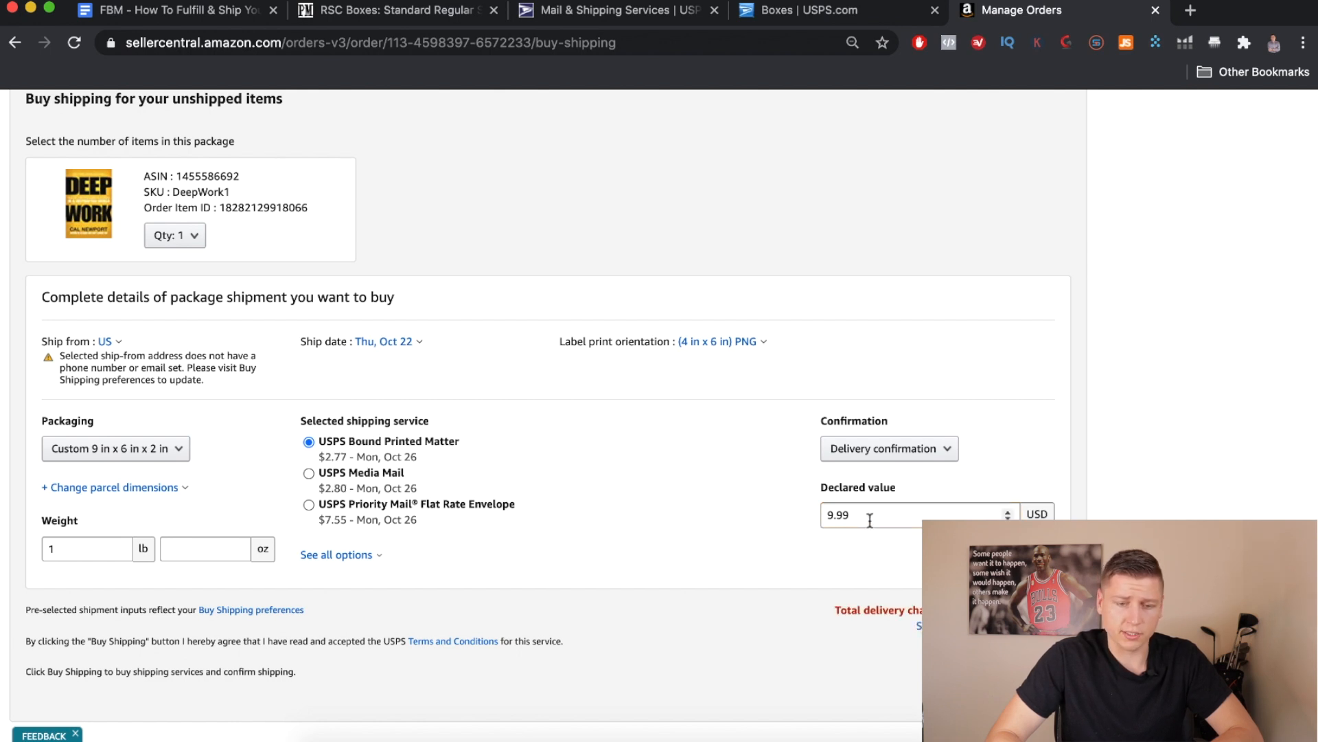
click(308, 473)
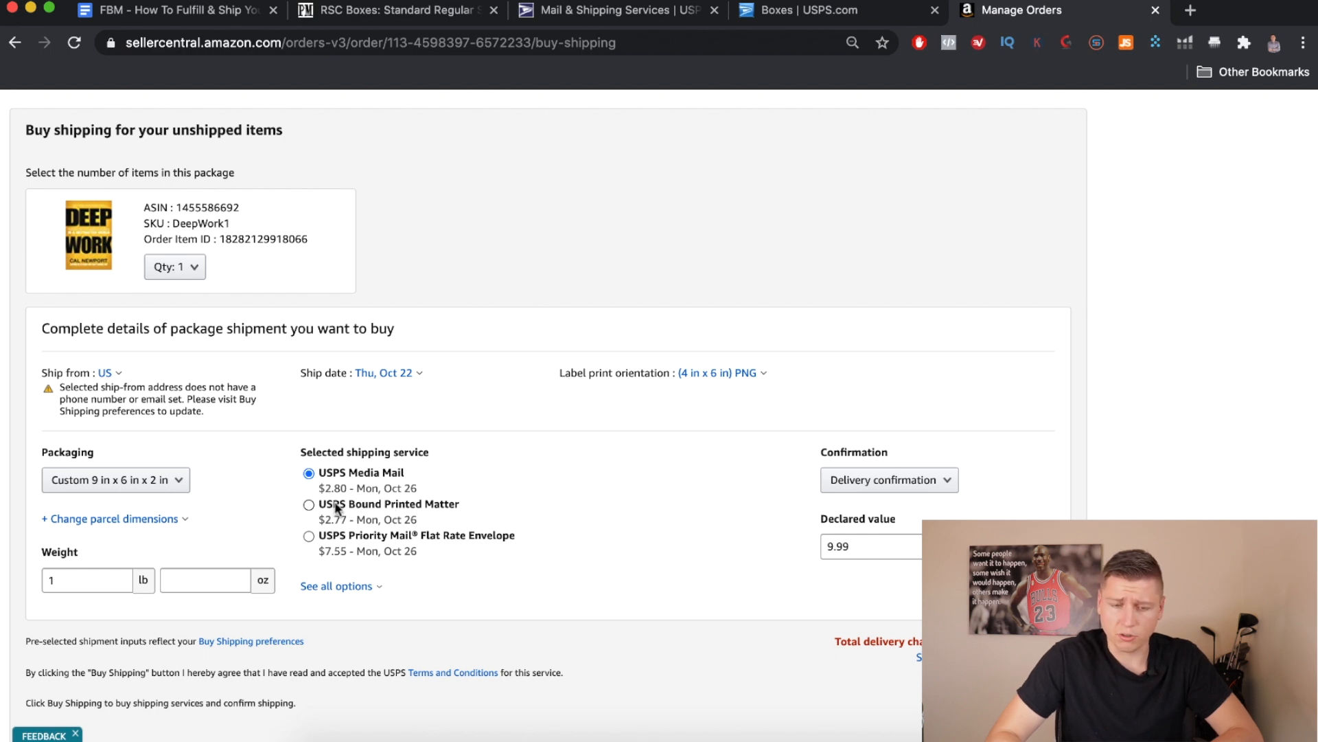
Review the label print orientation options without changing the format, and look over the order contents and proceeds
scroll(684, 526, down, 1)
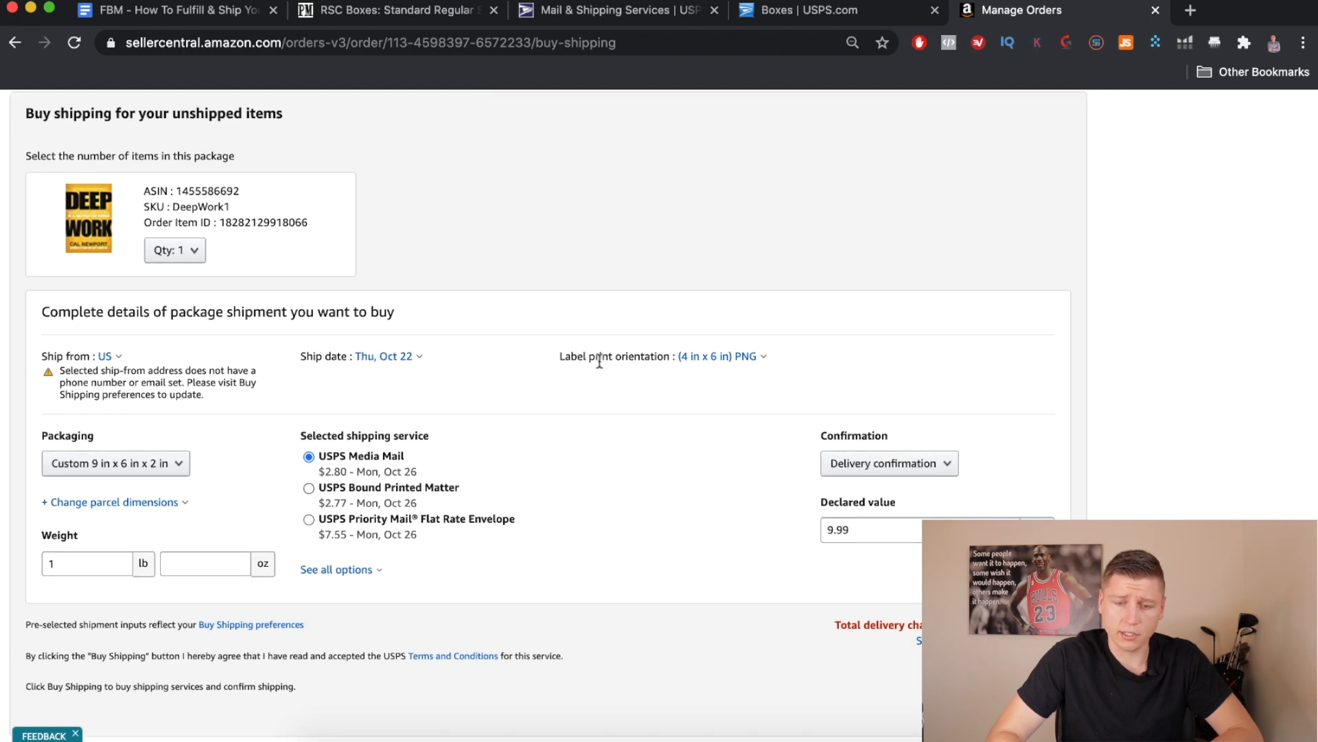
drag(558, 357, 675, 357)
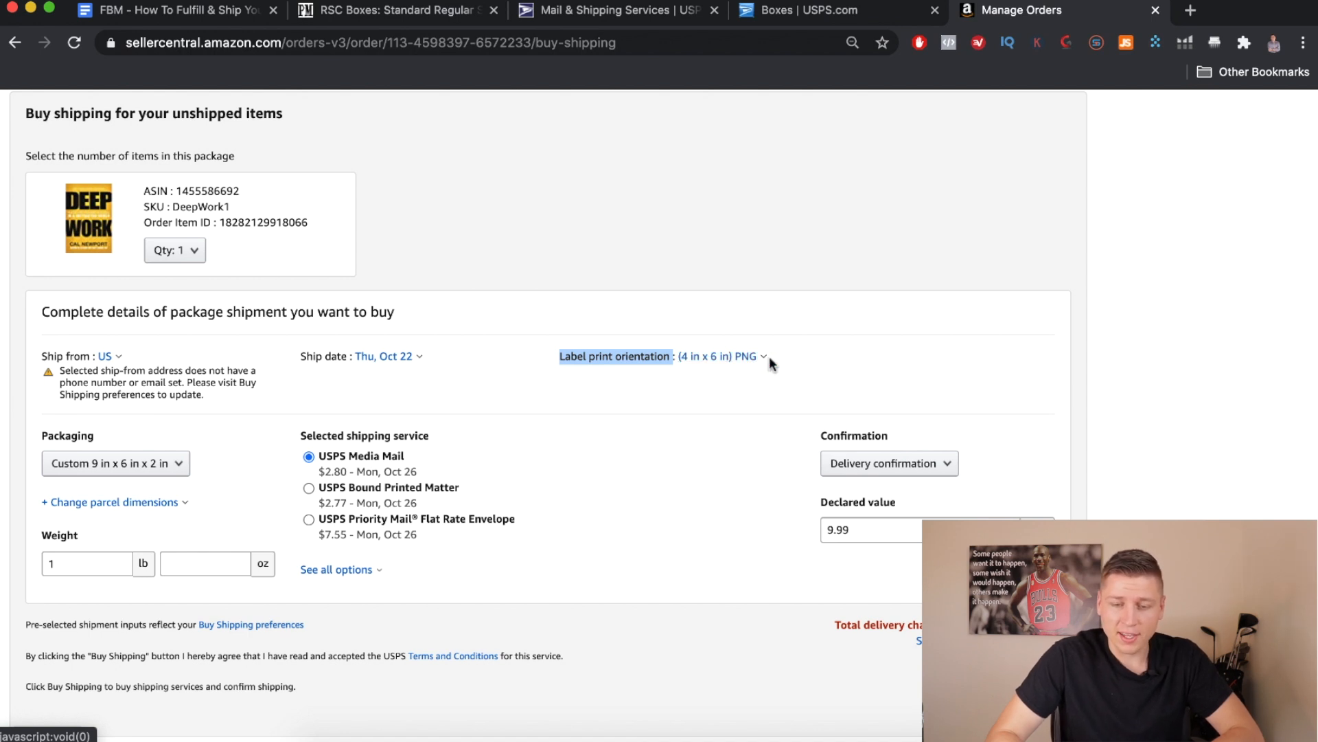
click(735, 359)
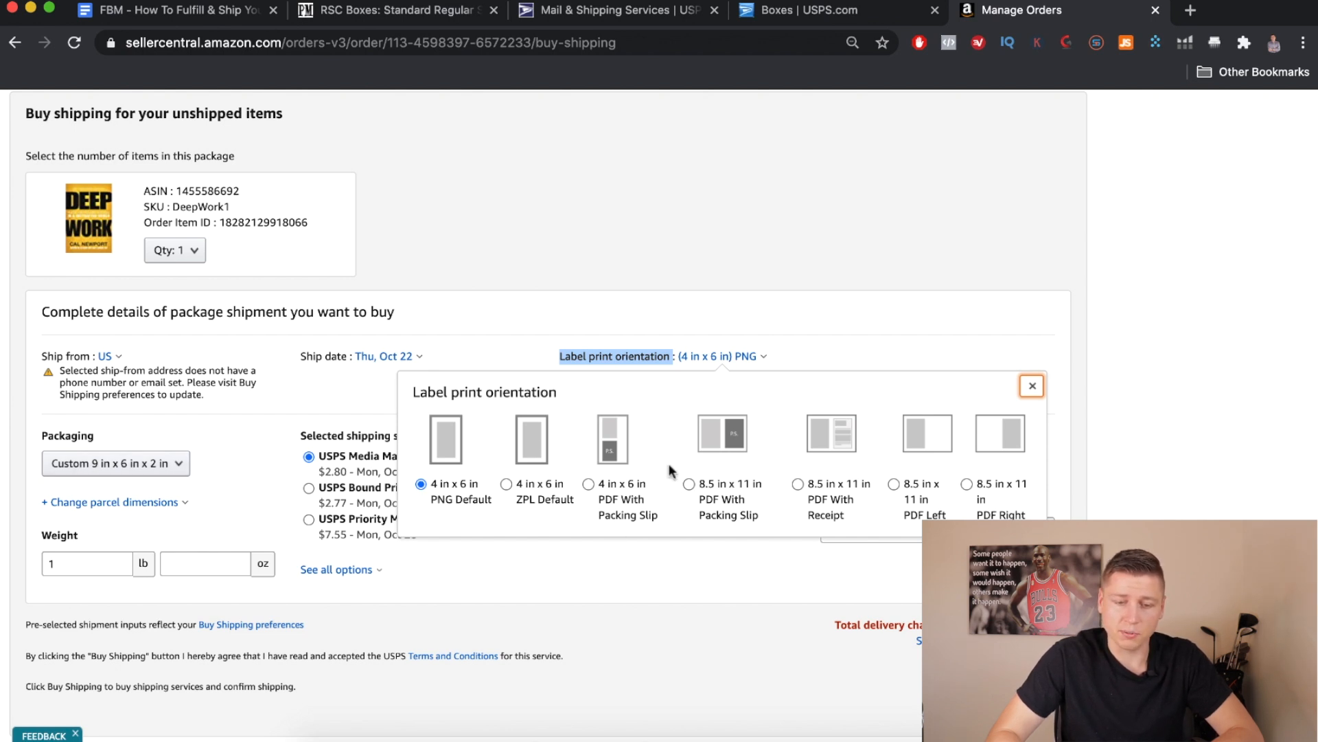
click(1032, 386)
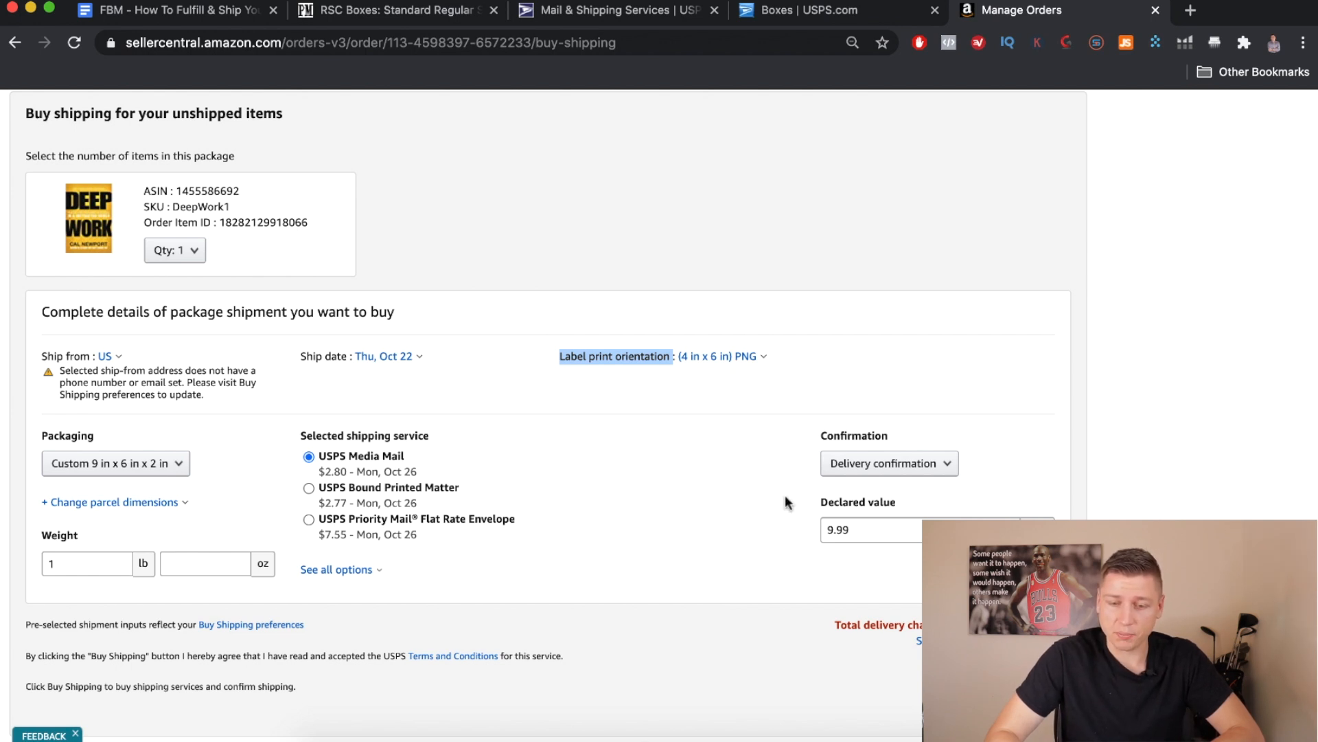
scroll(787, 502, up, 1)
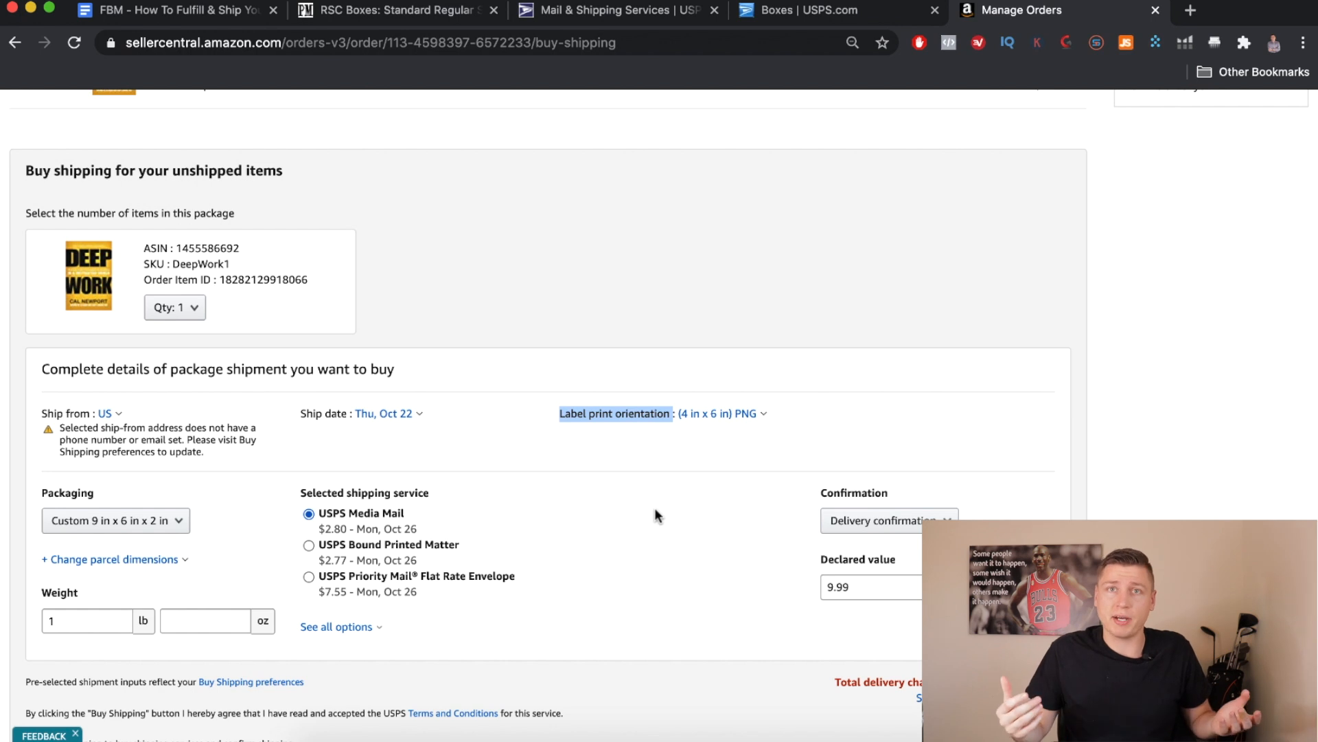
scroll(655, 509, up, 3)
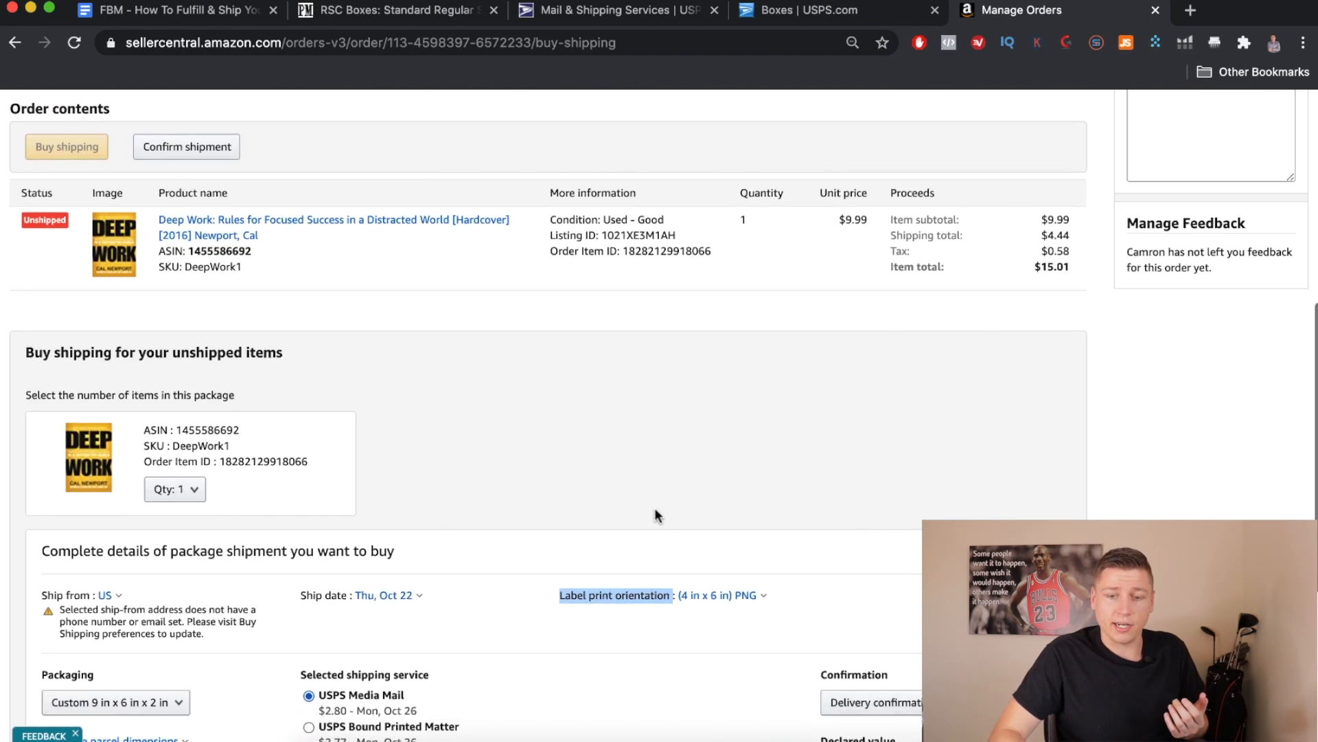
scroll(653, 508, up, 1)
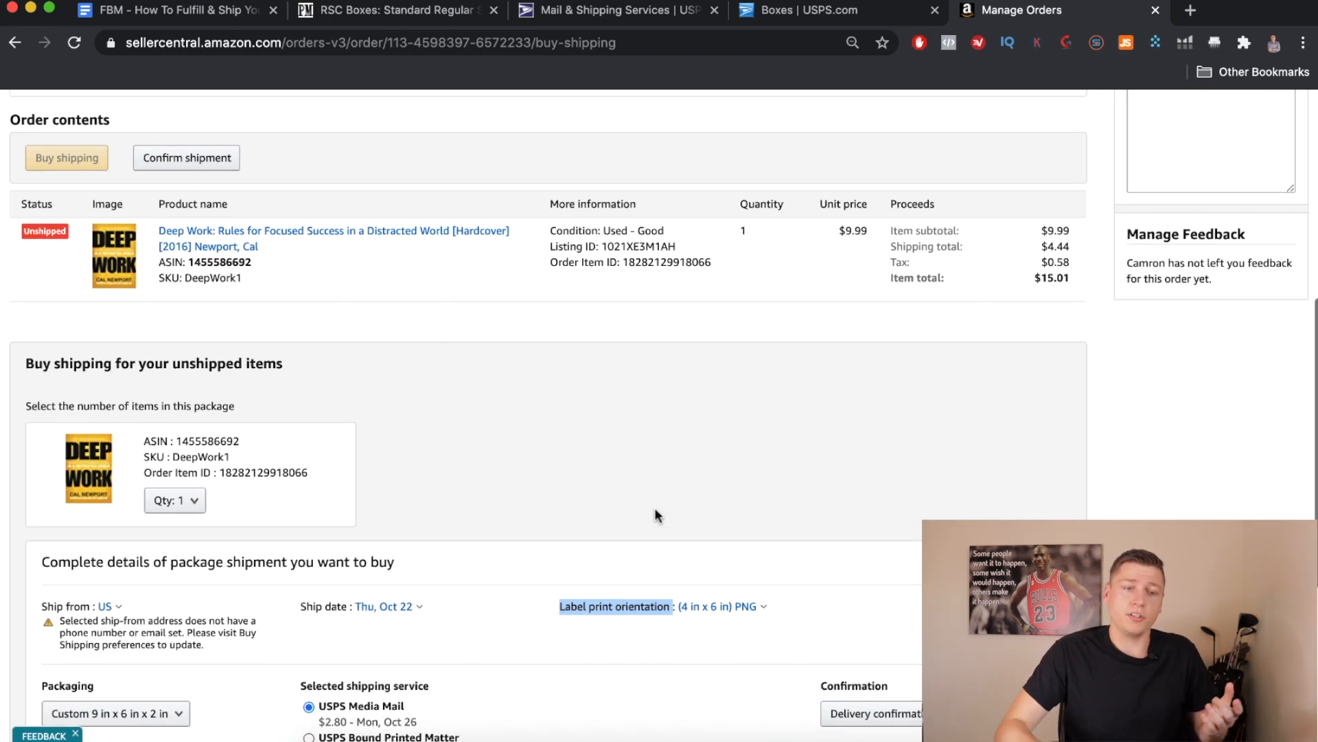